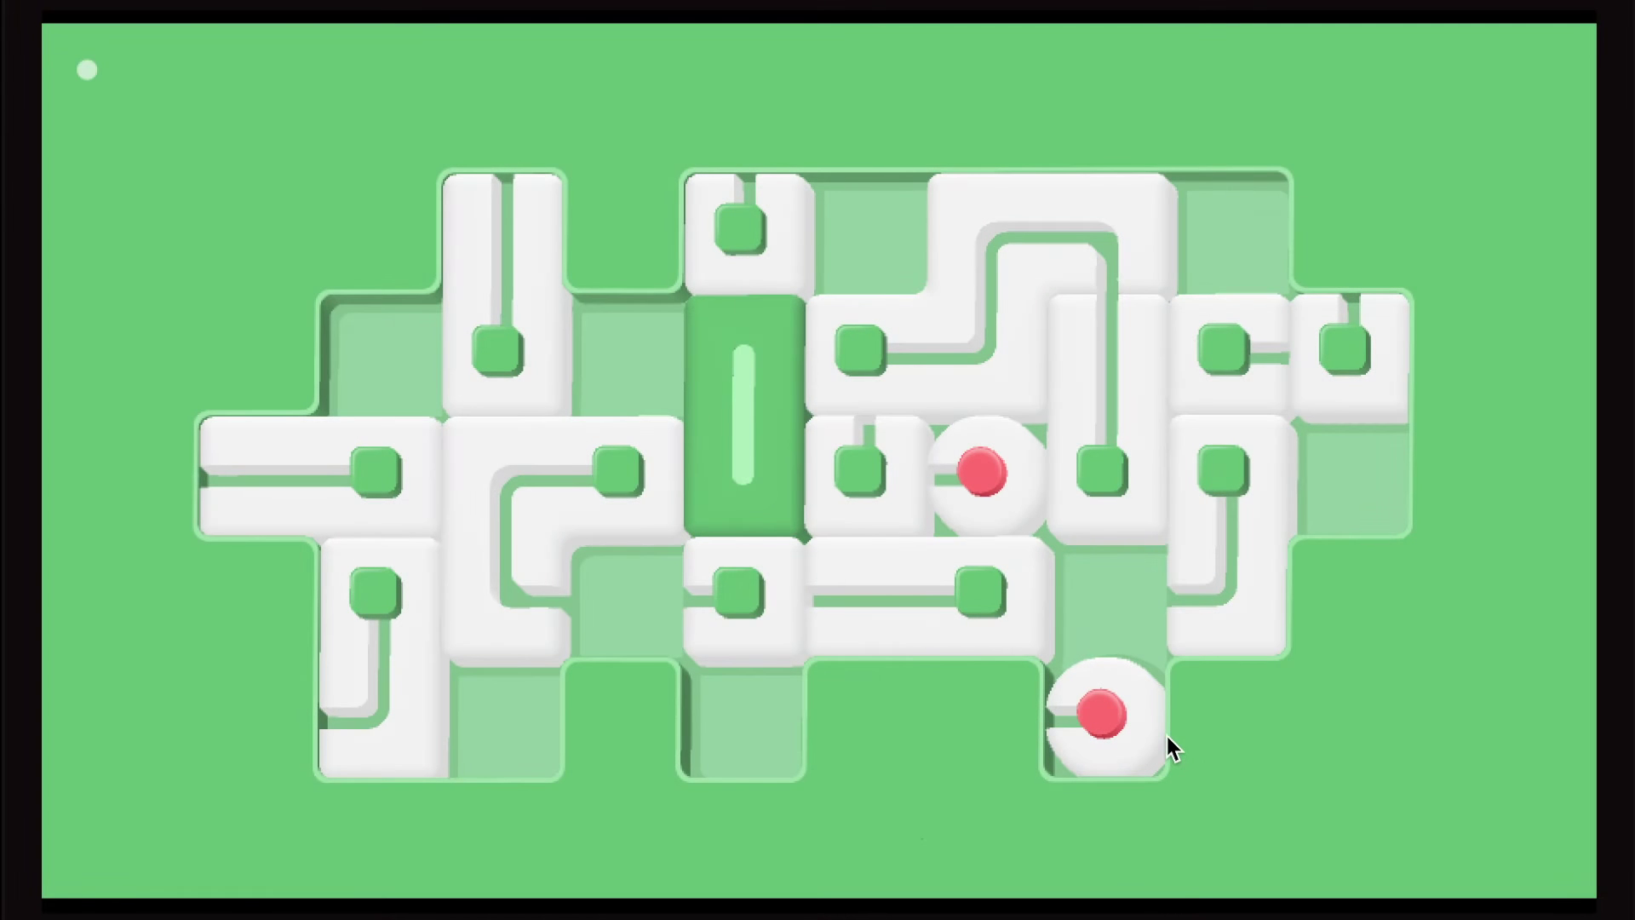
- Rotate the bottom red-dot tile and try sliding it upward
click(1131, 713)
click(1116, 704)
drag(1116, 704, 1133, 743)
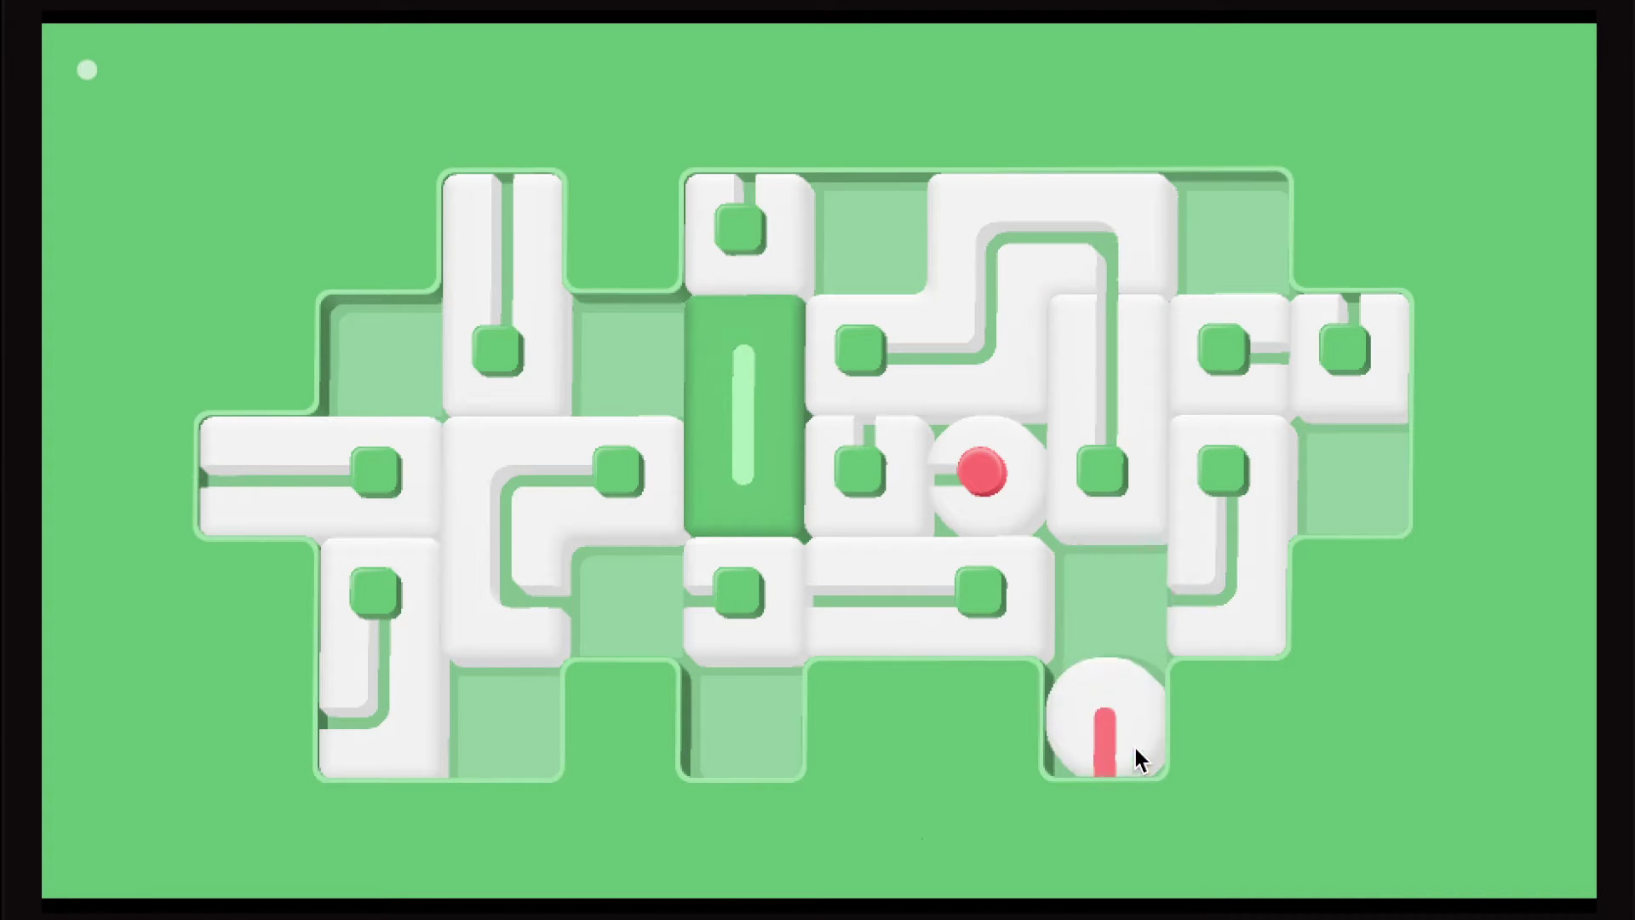
drag(1213, 620, 1328, 473)
- Slide the tall tile down and move the top-right blocks up to clear space
drag(1069, 499, 1059, 654)
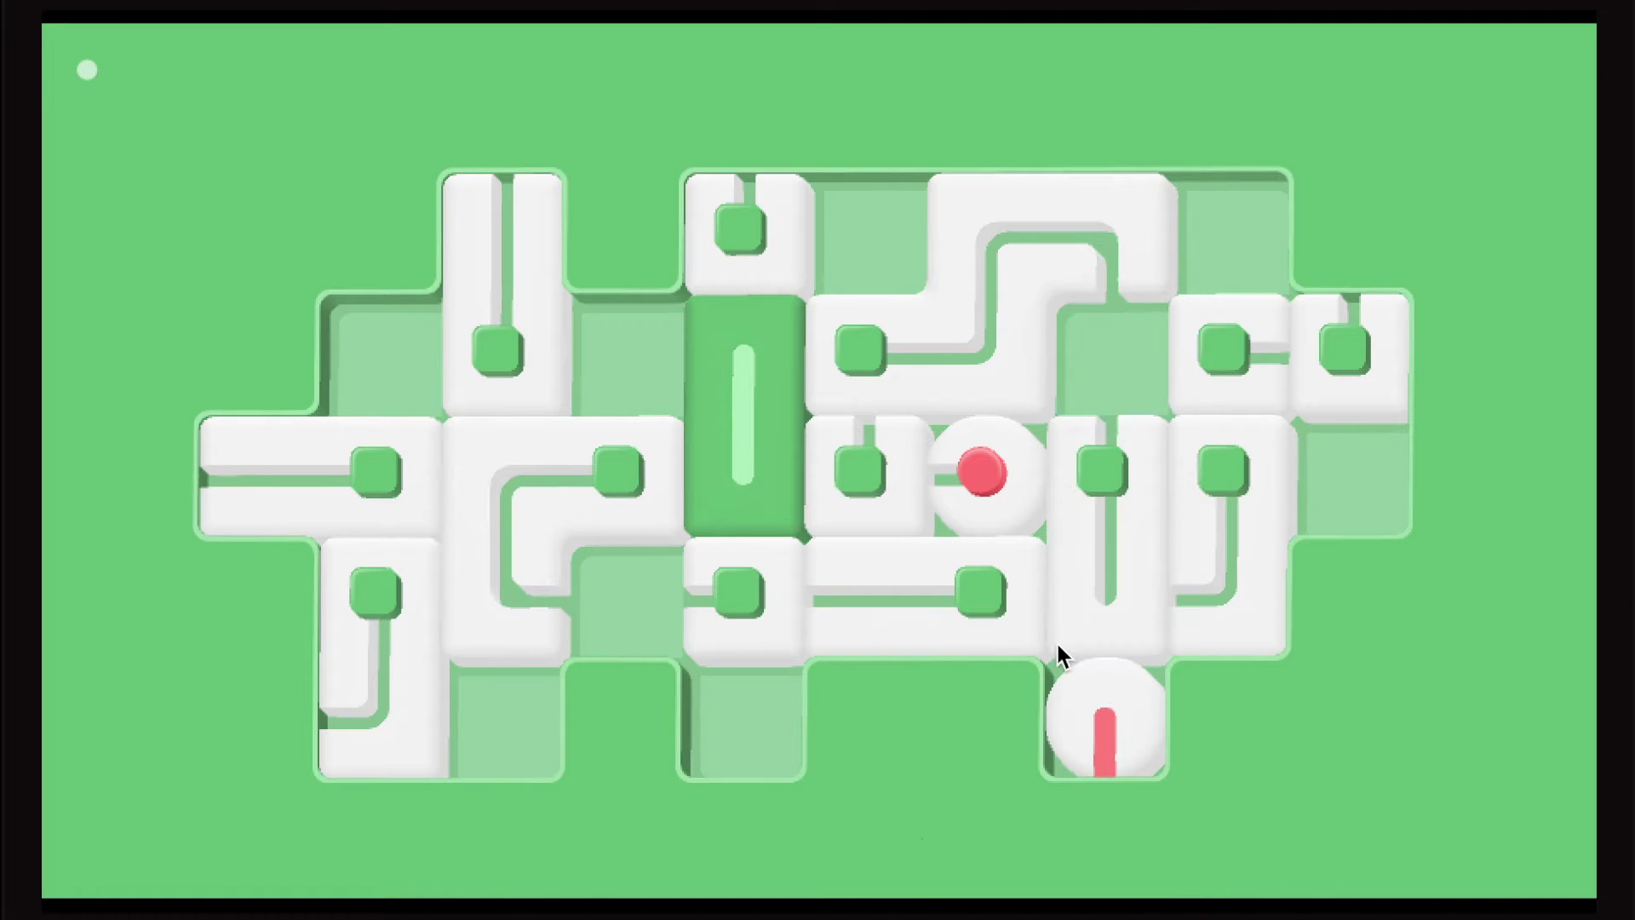
click(1038, 372)
mouse_move(1238, 366)
mouse_down()
mouse_move(1081, 376)
mouse_move(1188, 372)
mouse_up()
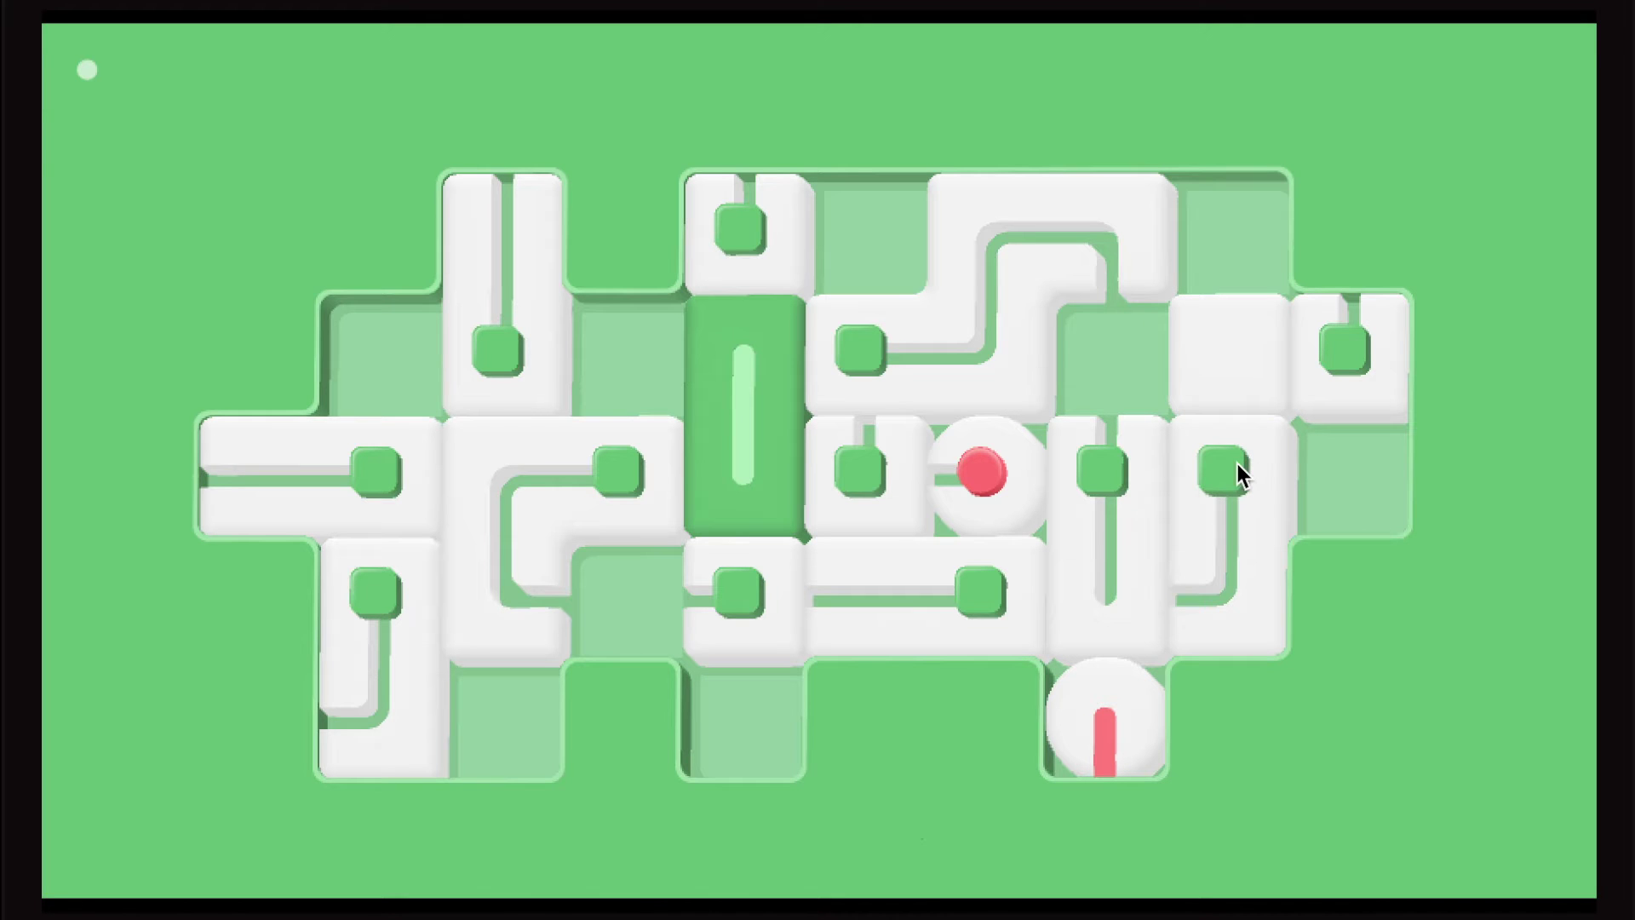
drag(1241, 392, 1245, 279)
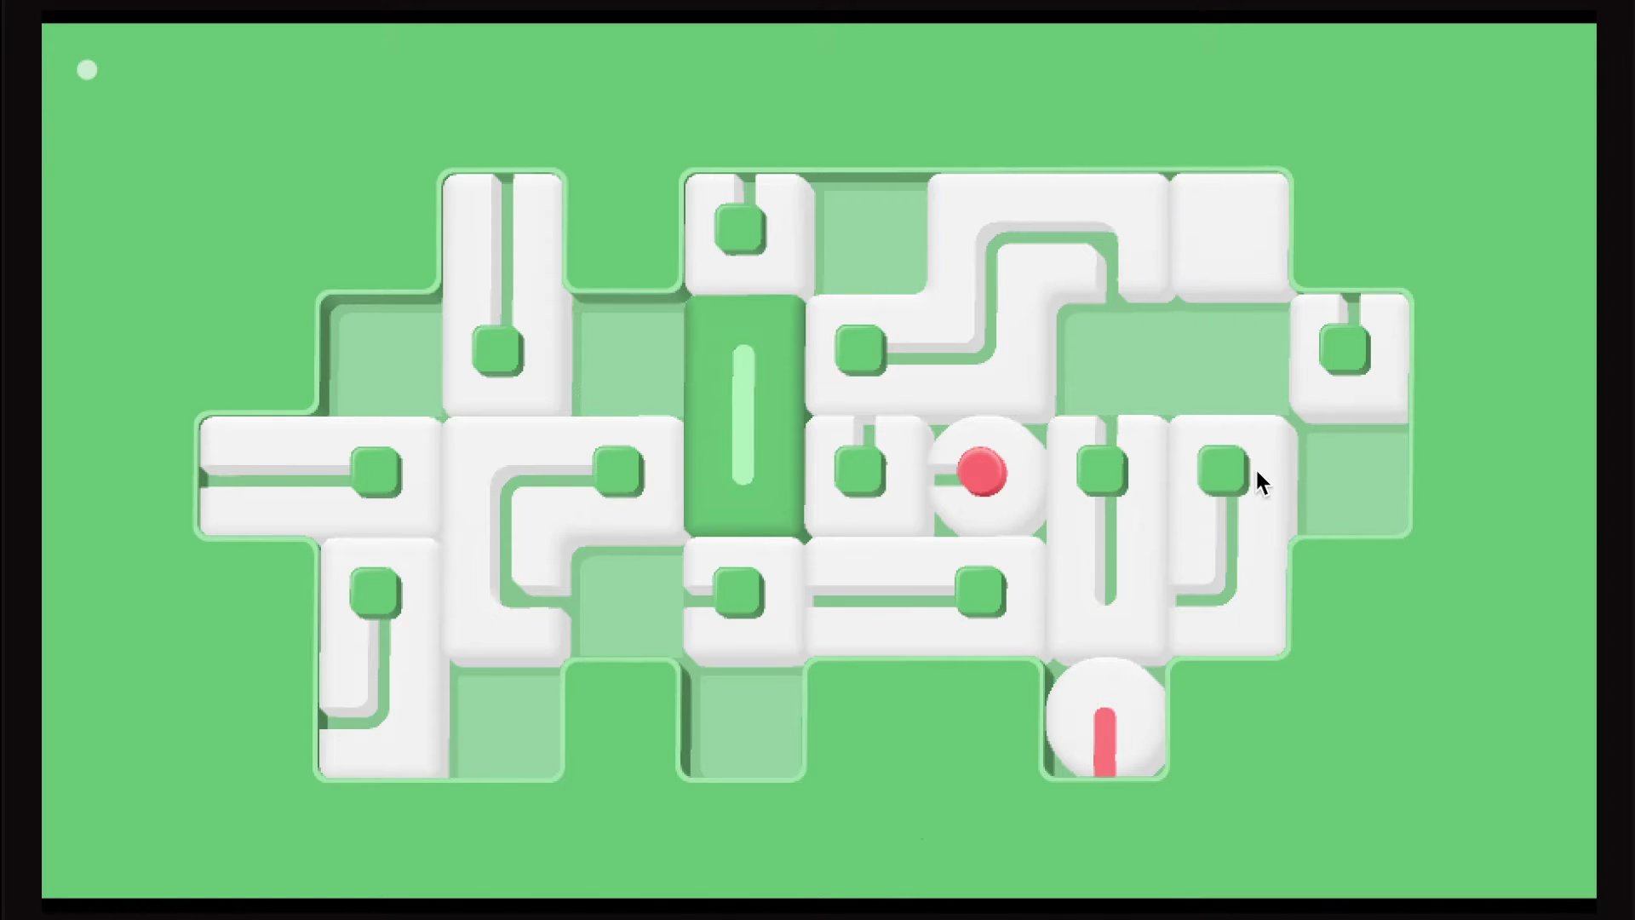
drag(1260, 480, 1262, 231)
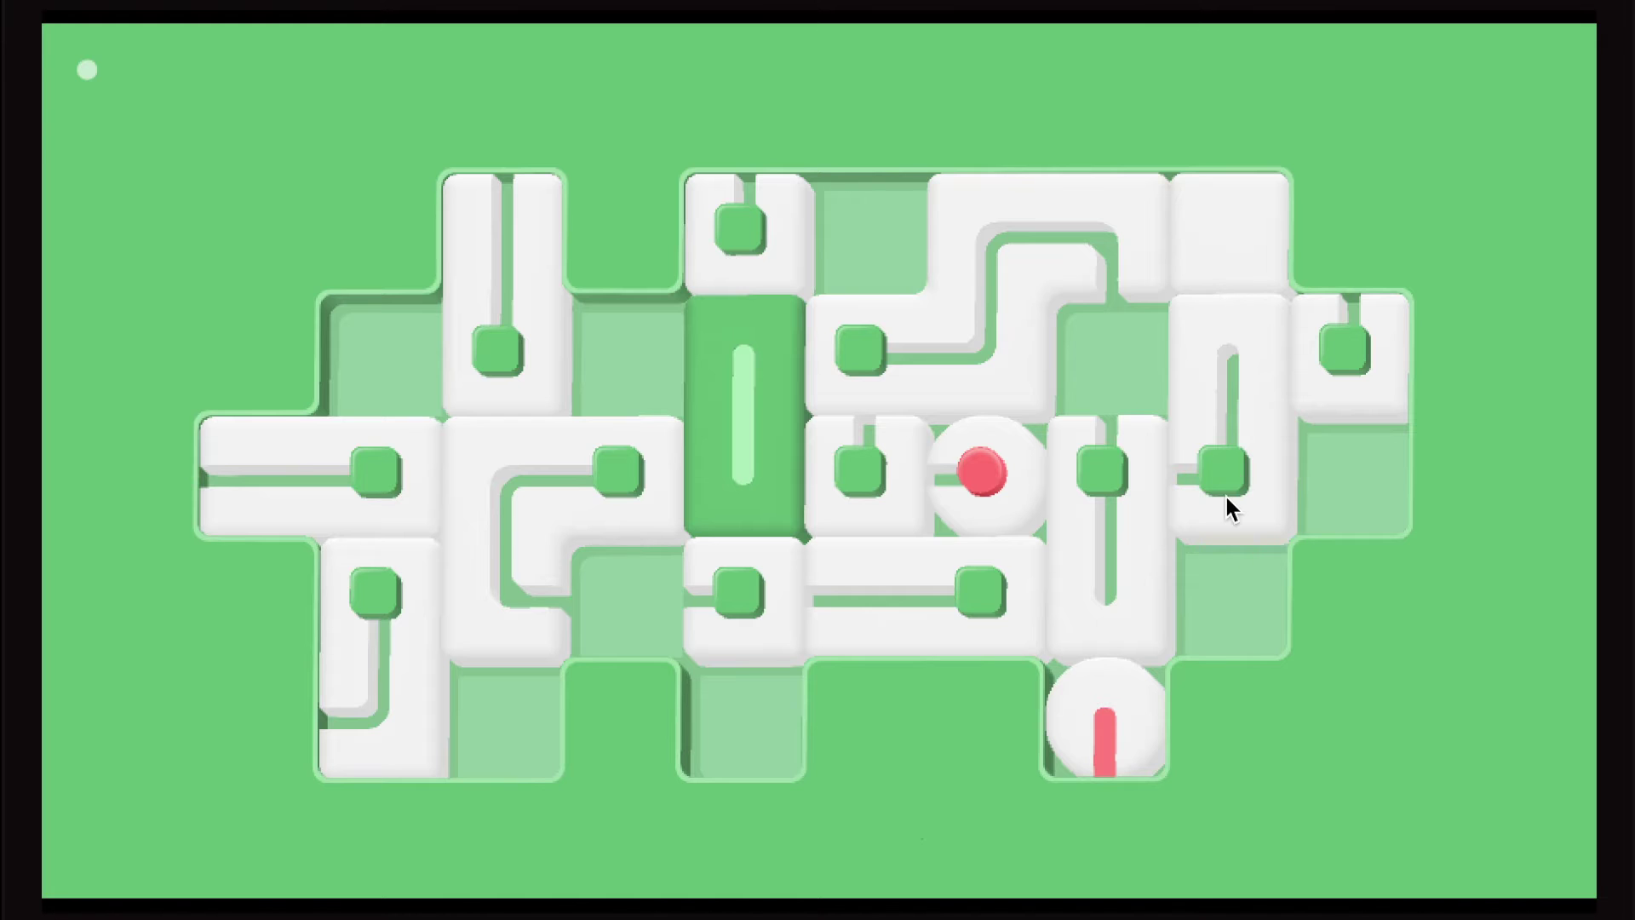
- Shift the right-side blocks aside, lift the tall knob tile, and free the red-bar circle
mouse_move(1338, 407)
mouse_down()
mouse_move(1300, 438)
mouse_move(1296, 523)
mouse_move(1366, 408)
mouse_move(1032, 430)
mouse_up()
mouse_move(1255, 532)
mouse_down()
mouse_move(1262, 453)
mouse_move(1361, 451)
mouse_up()
drag(1125, 405, 1186, 389)
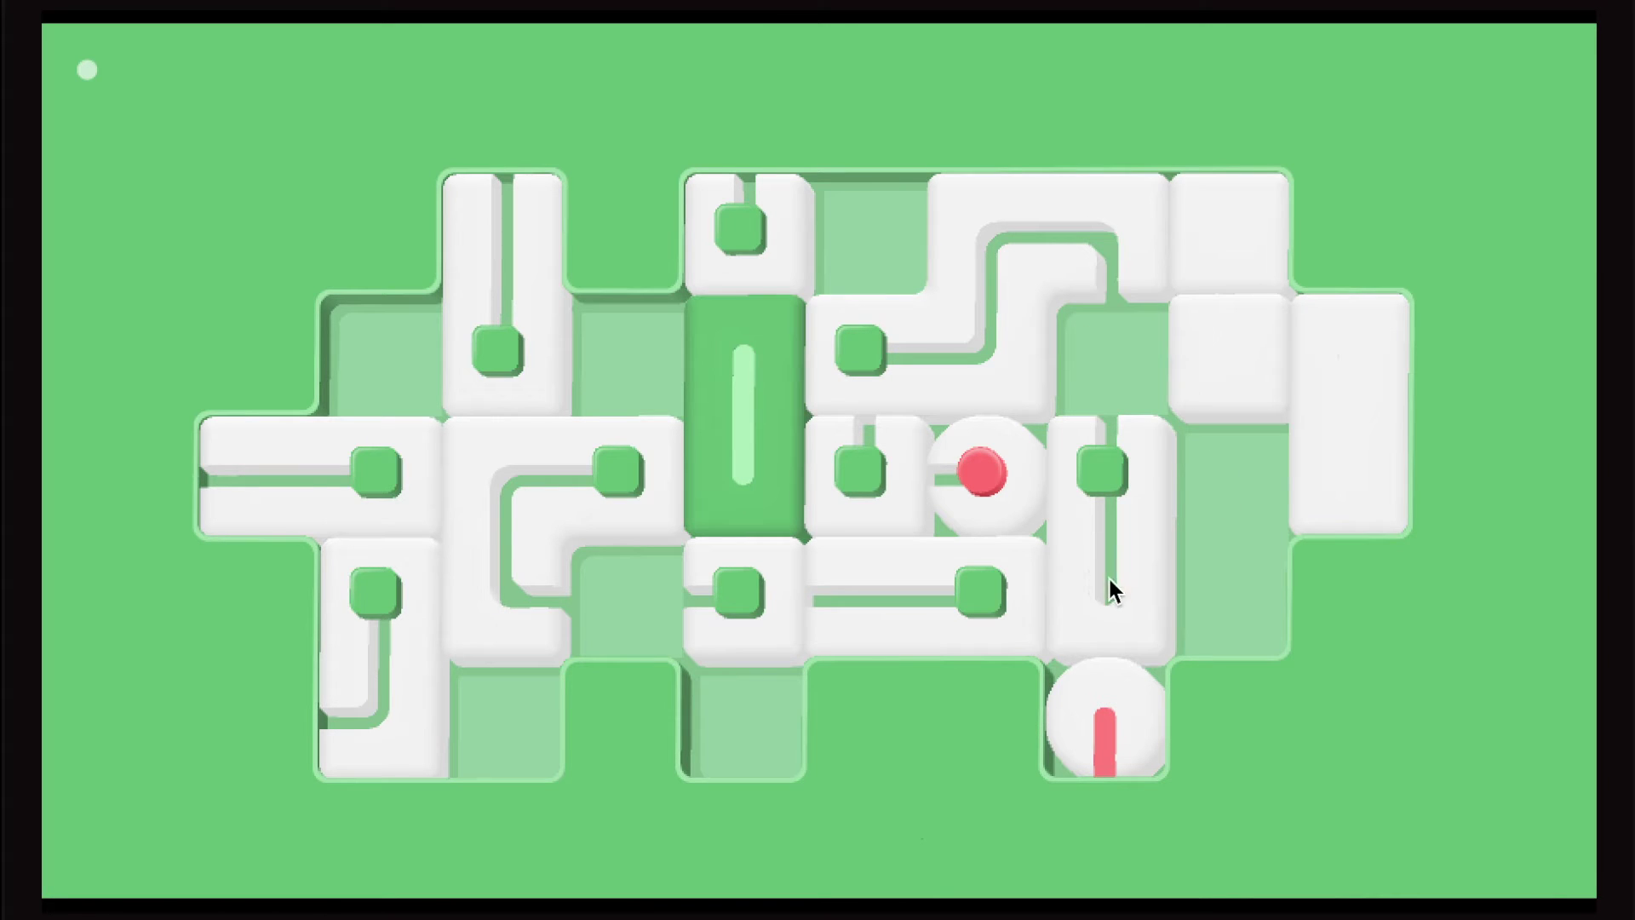
drag(1120, 665, 1120, 559)
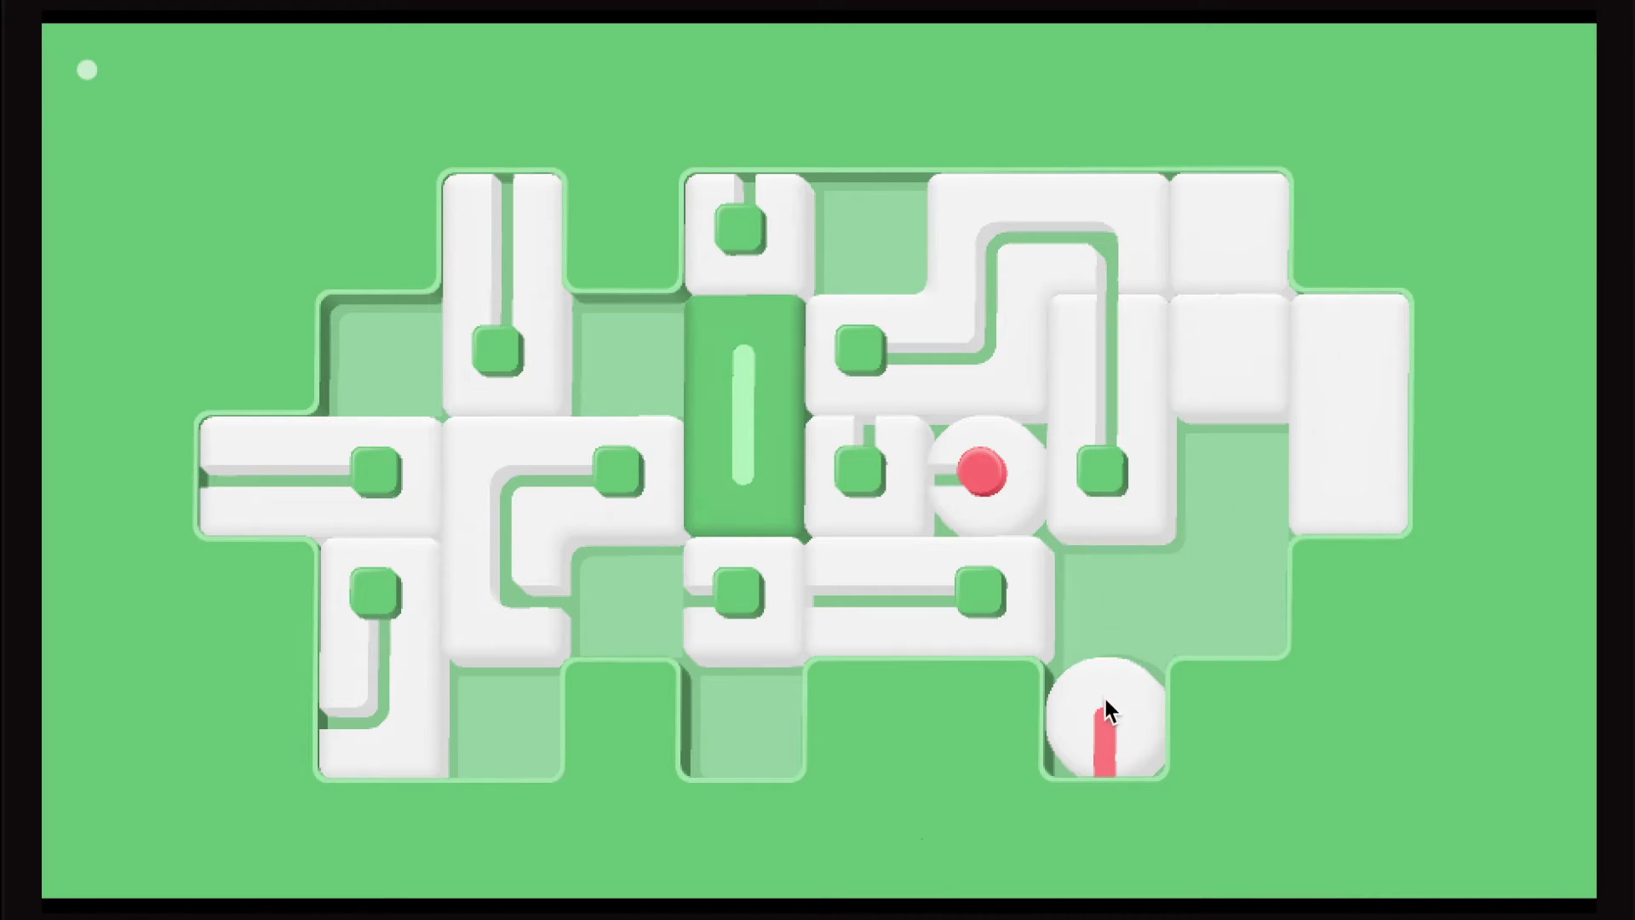
mouse_move(1104, 712)
mouse_down()
mouse_move(1118, 575)
mouse_move(1216, 581)
mouse_move(1204, 409)
mouse_move(1130, 782)
mouse_up()
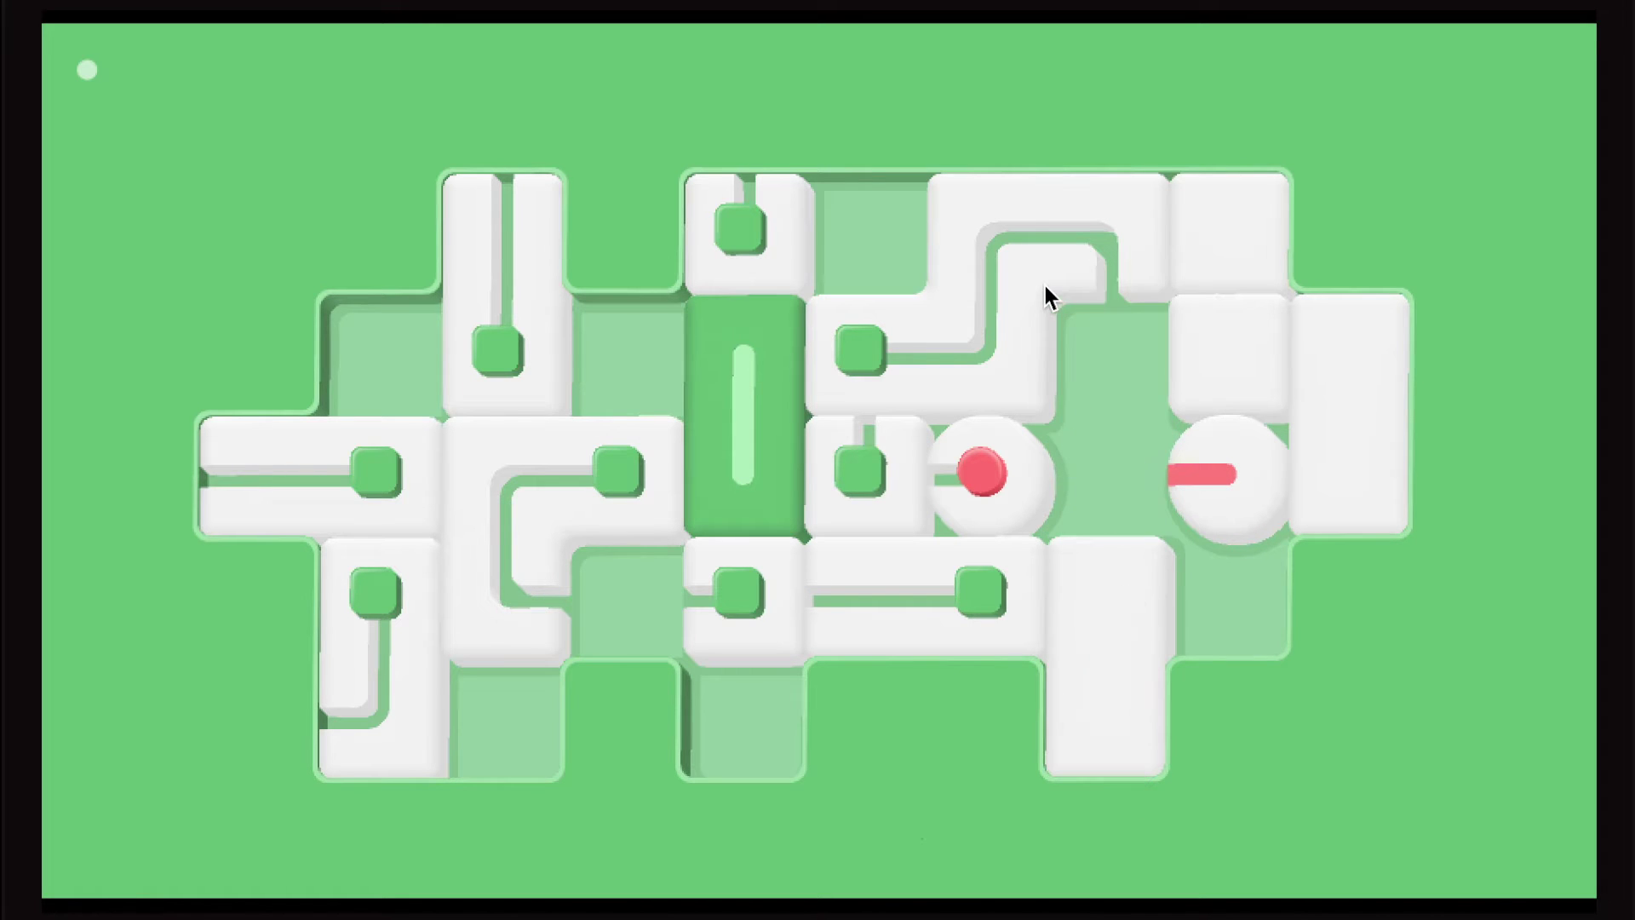
- Bring the red-bar circle up on the right and move the tall and horizontal blocks aside
mouse_move(989, 479)
mouse_down()
mouse_move(1168, 498)
mouse_move(1133, 288)
mouse_up()
mouse_move(1106, 626)
mouse_down()
mouse_move(1109, 473)
mouse_move(1115, 770)
mouse_up()
mouse_move(1082, 383)
mouse_down()
mouse_move(1080, 473)
mouse_move(945, 493)
mouse_up()
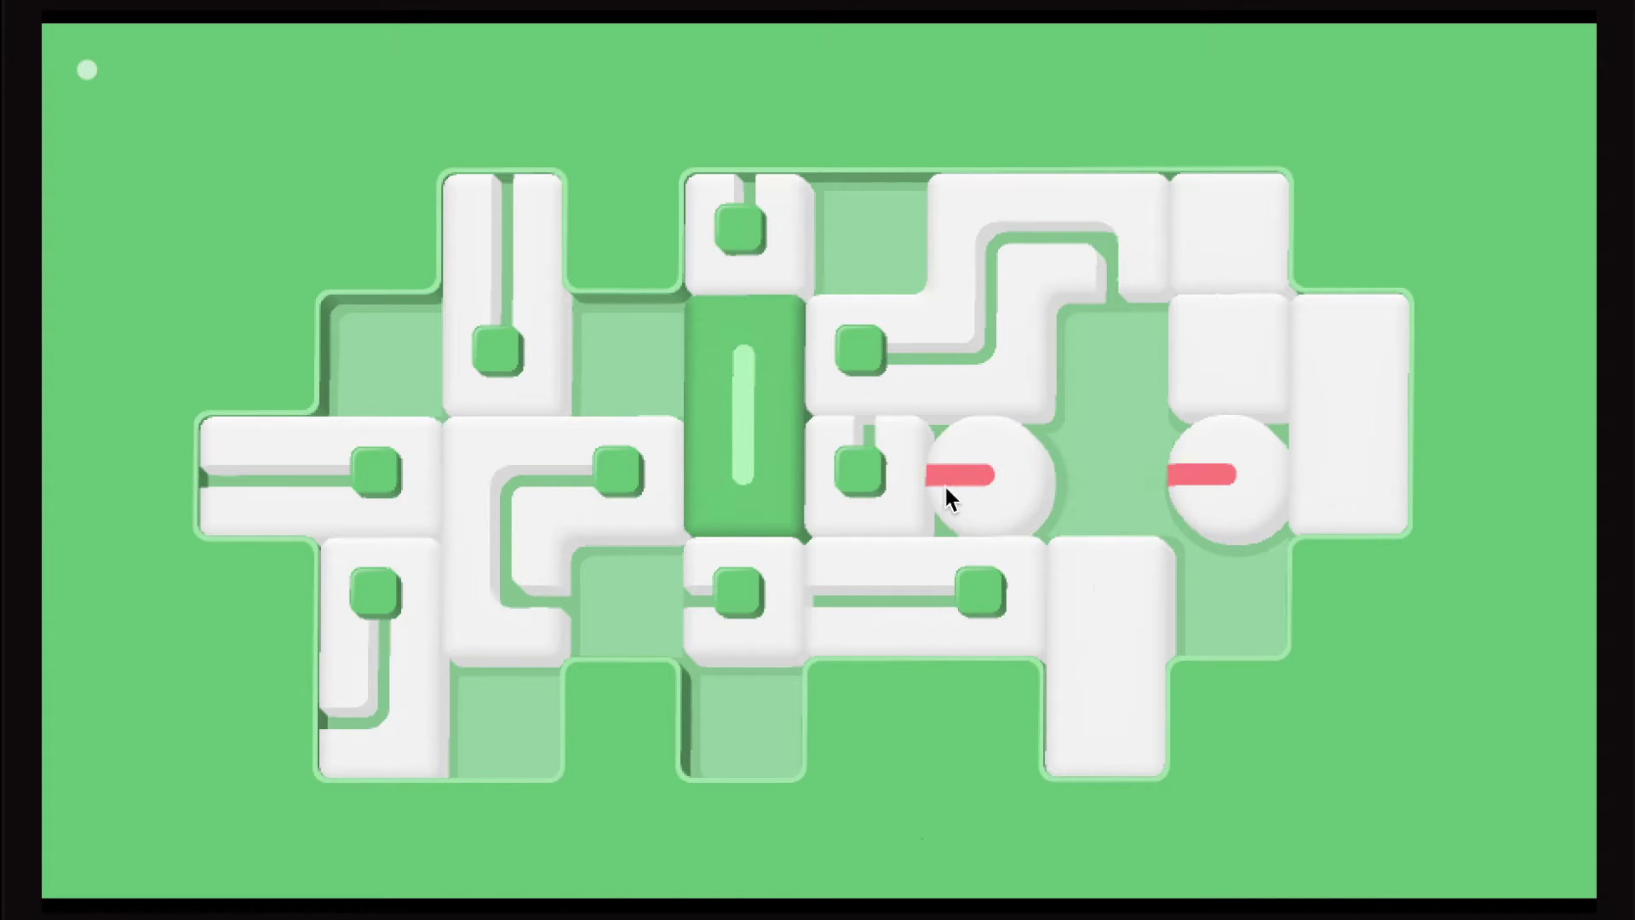
drag(1107, 651, 1138, 218)
drag(973, 601, 1386, 546)
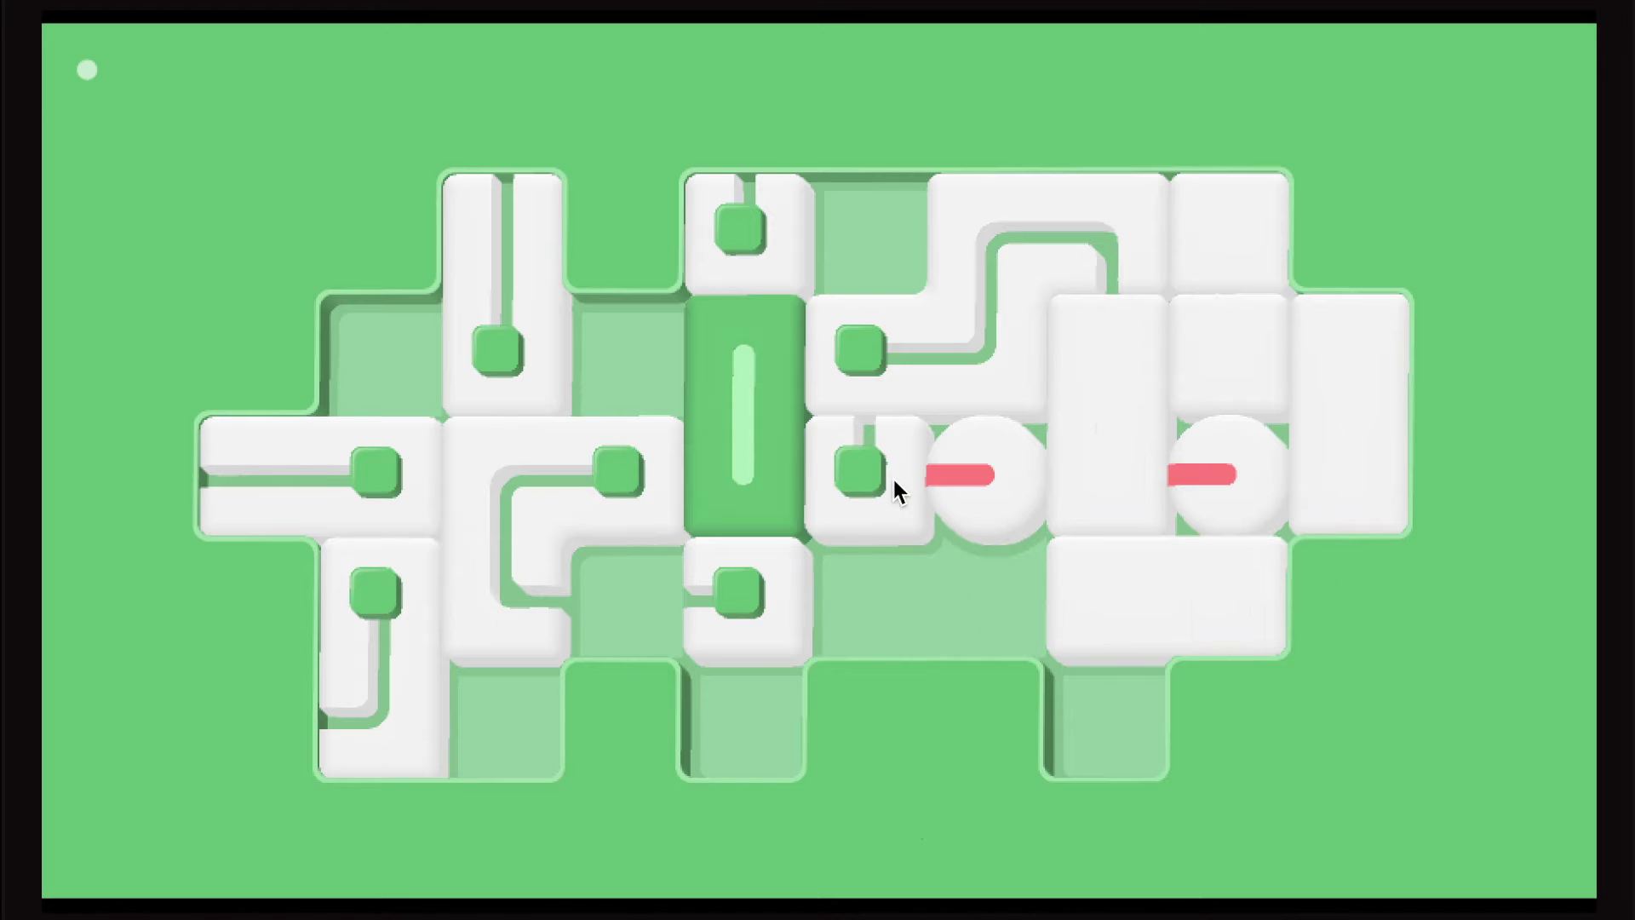
mouse_move(886, 479)
mouse_down()
mouse_move(834, 609)
mouse_move(855, 473)
mouse_up()
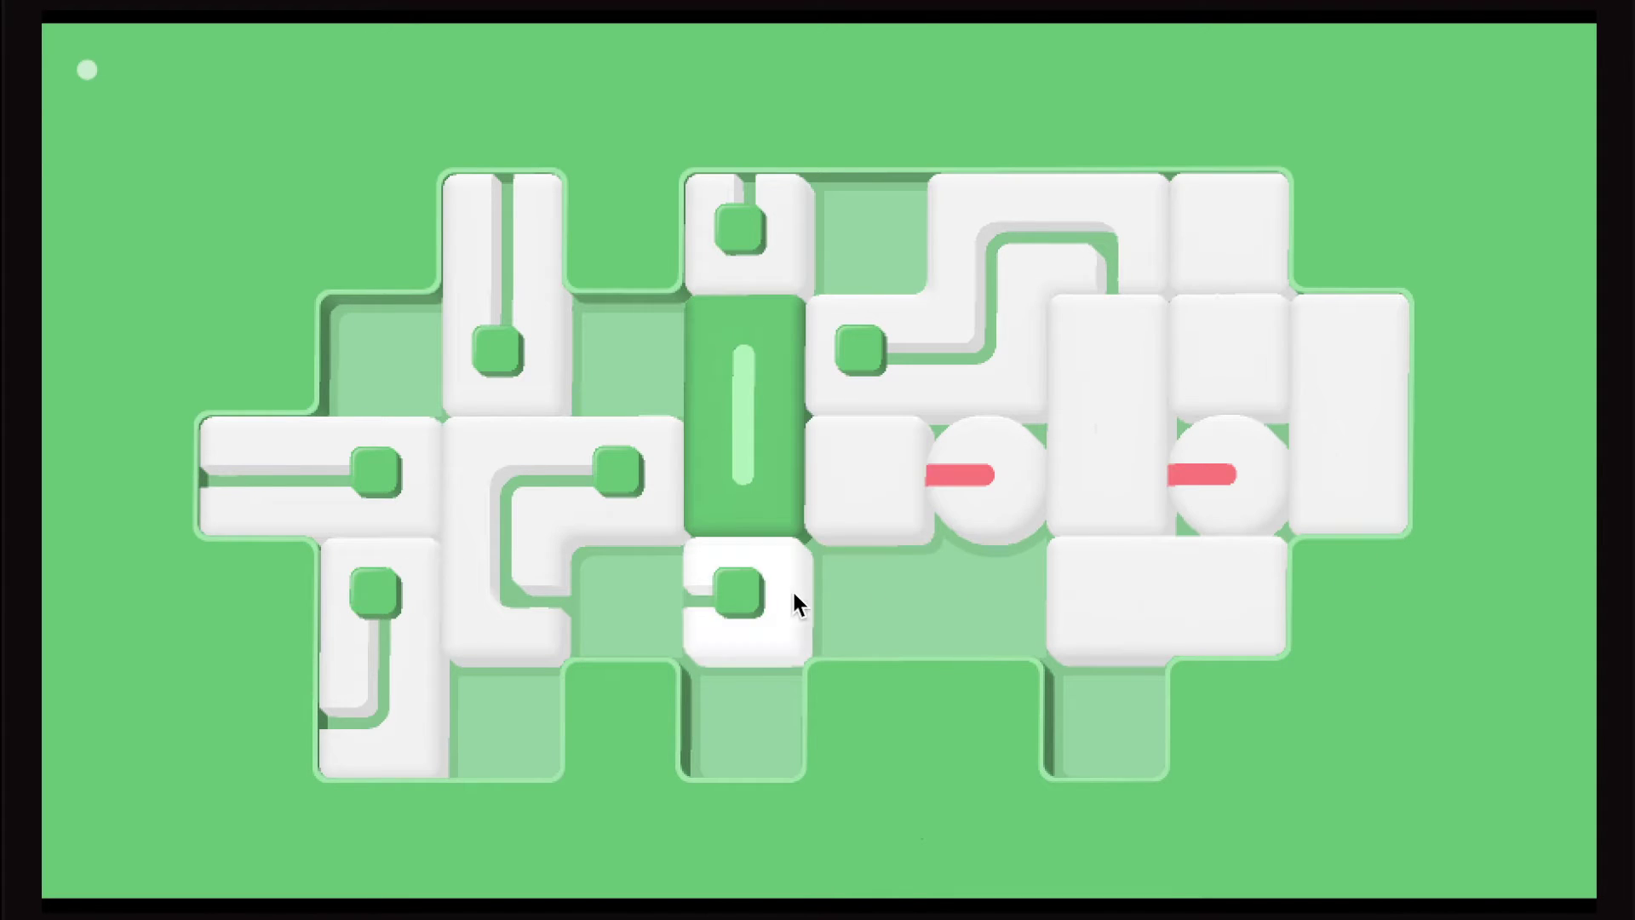
- Clear the knob tile below the green bar and drop square blocks into the bottom slot
drag(791, 588, 795, 624)
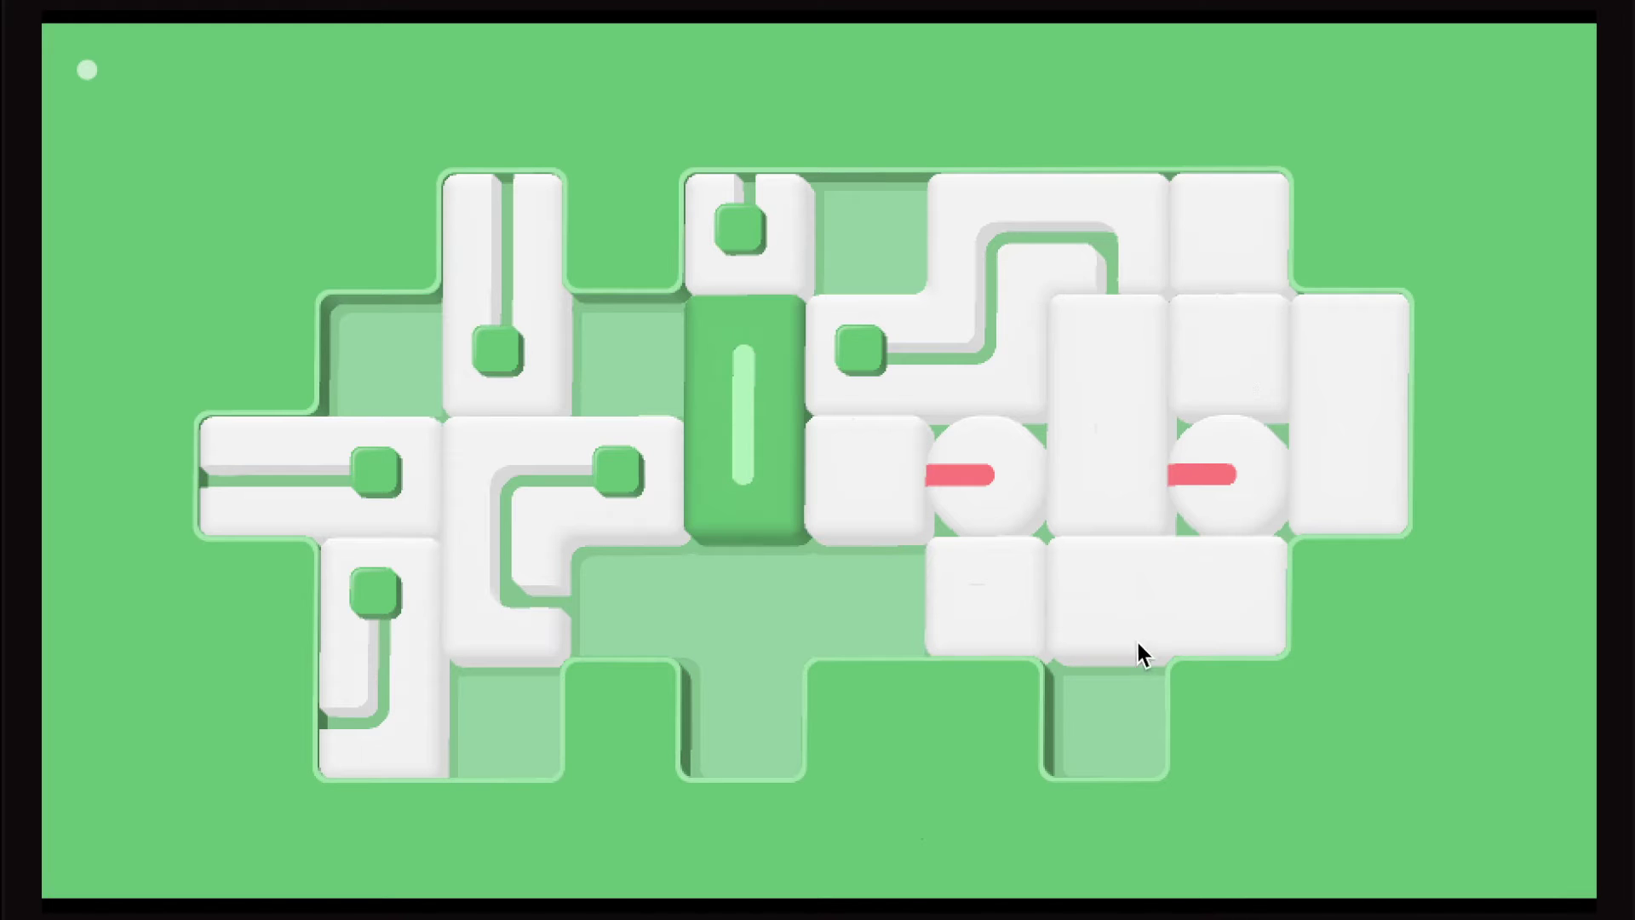
drag(998, 609, 913, 615)
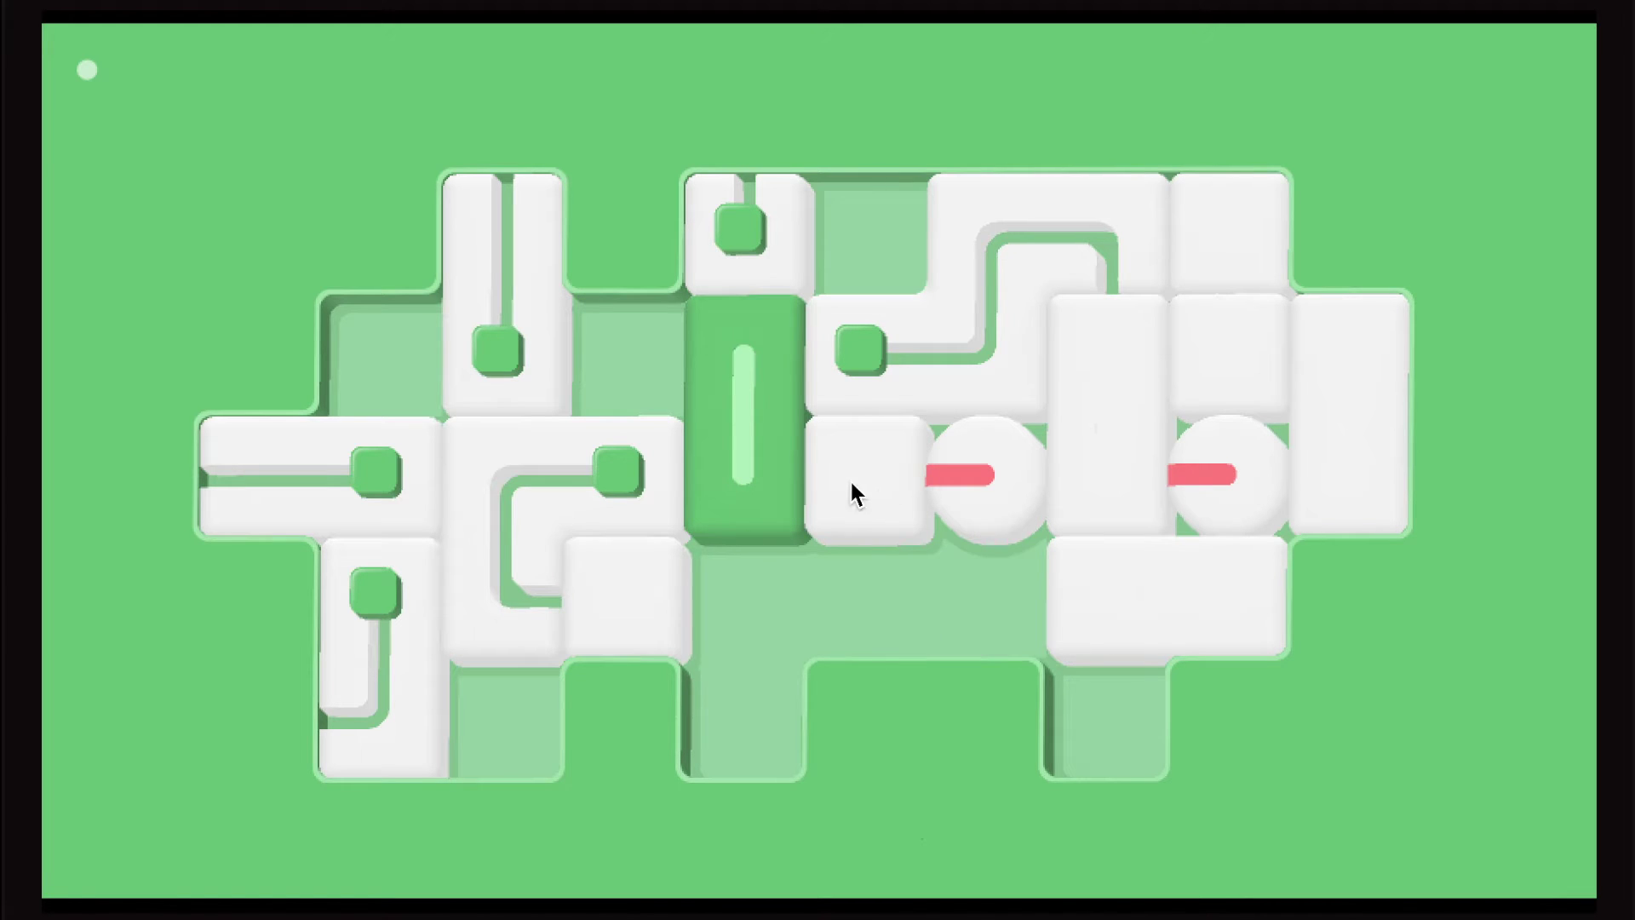
mouse_move(854, 495)
mouse_down()
mouse_move(851, 584)
mouse_move(766, 584)
mouse_move(707, 678)
mouse_up()
drag(632, 598, 746, 572)
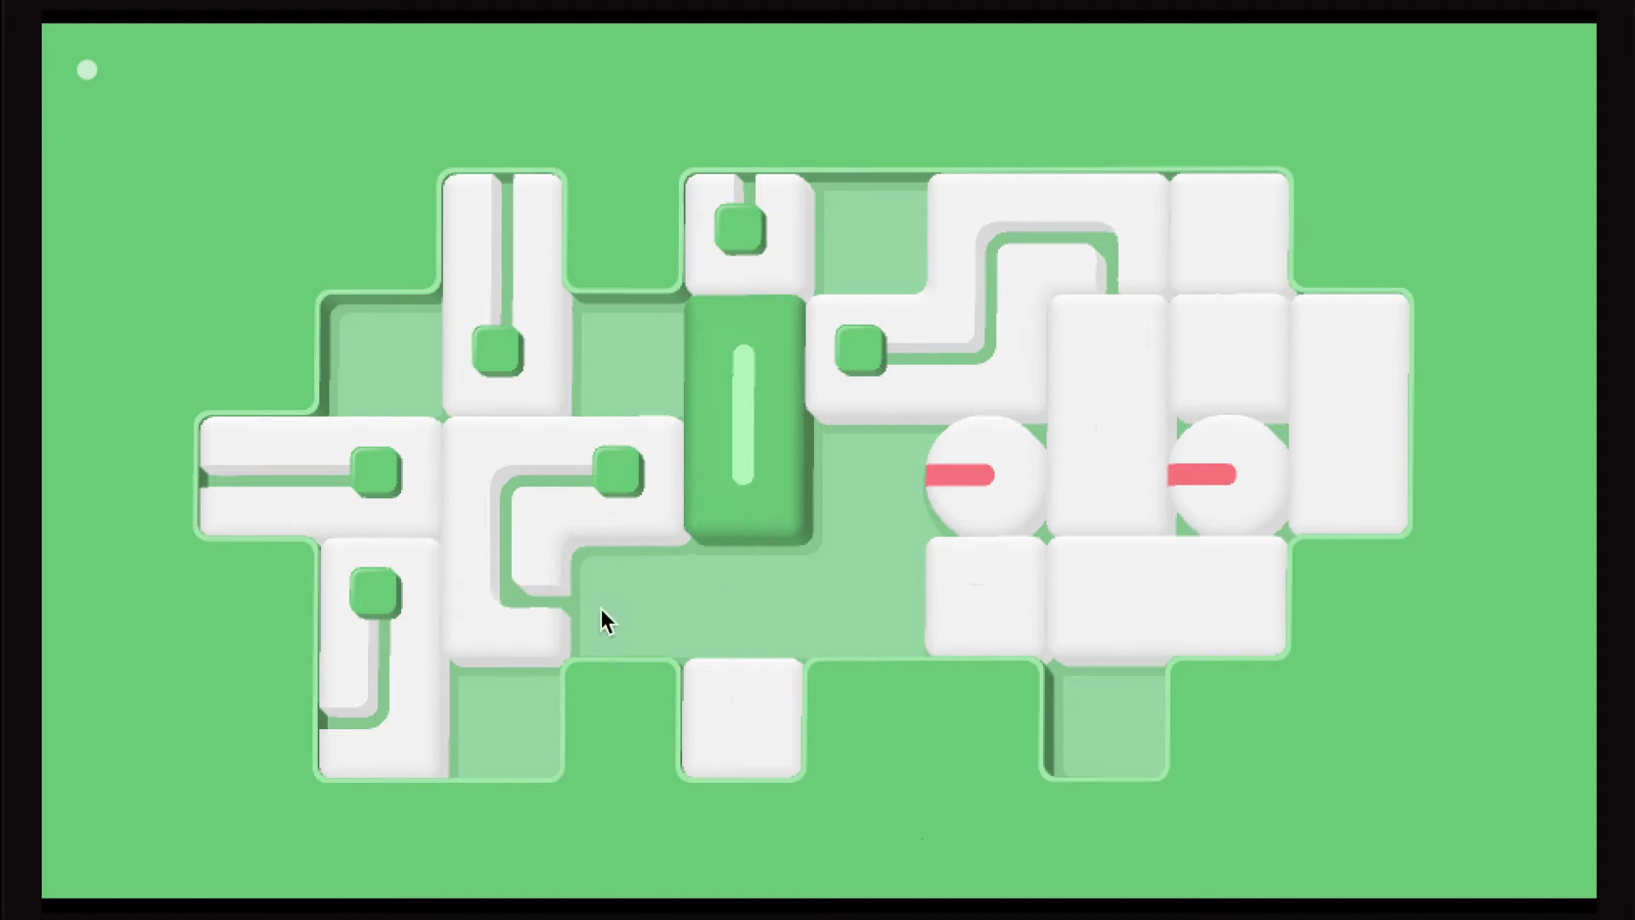
drag(930, 358, 804, 352)
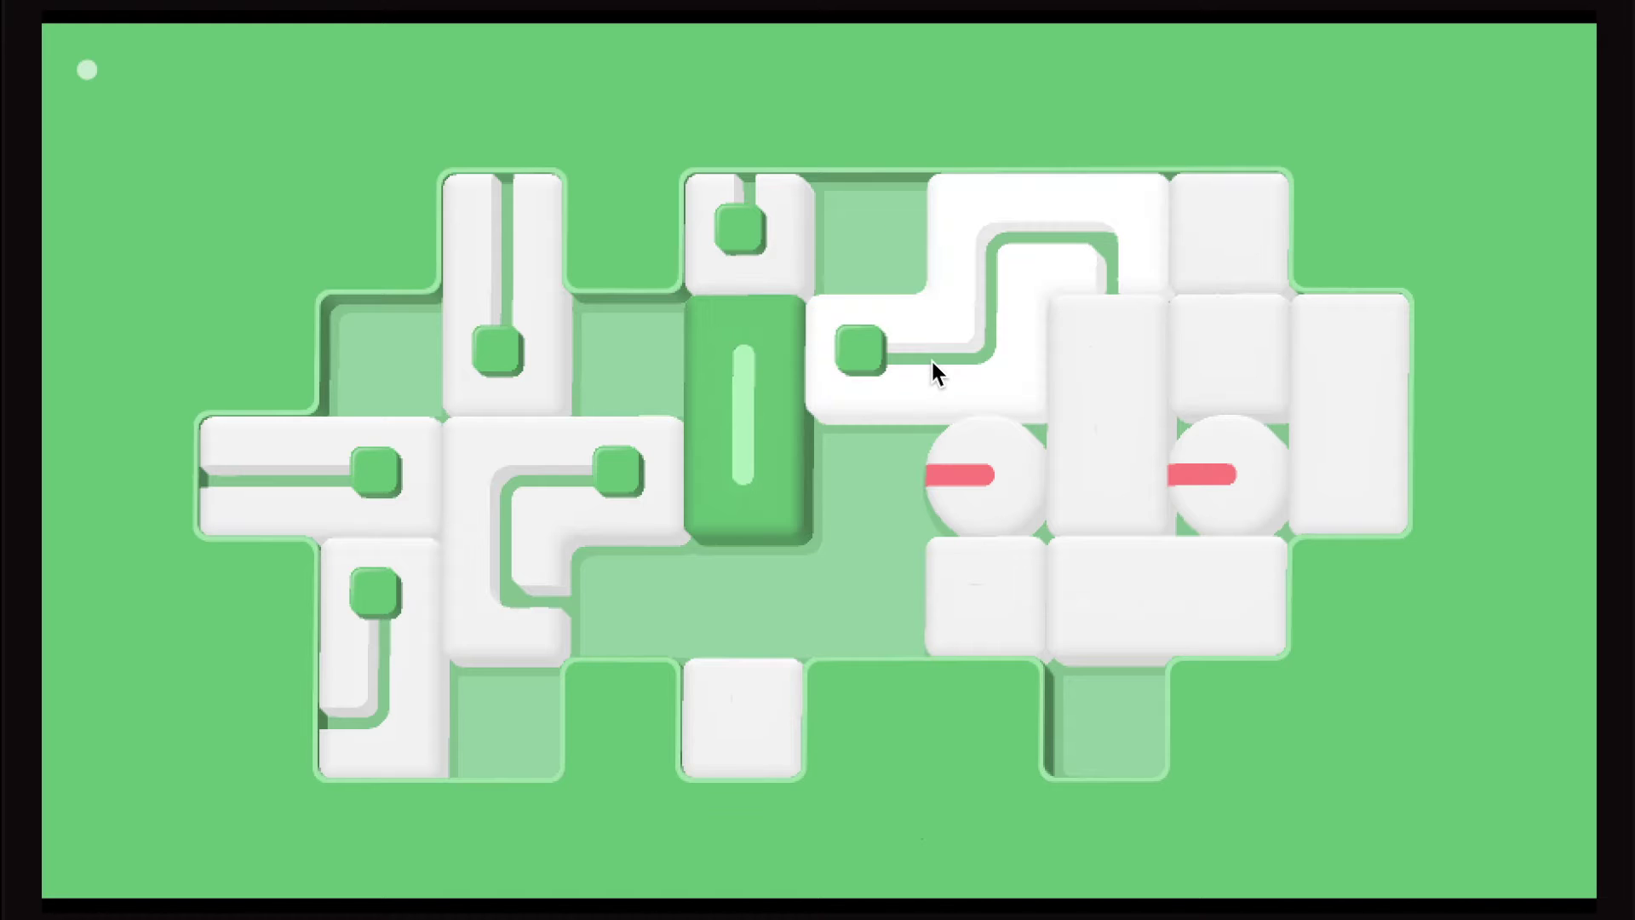
drag(796, 262, 824, 356)
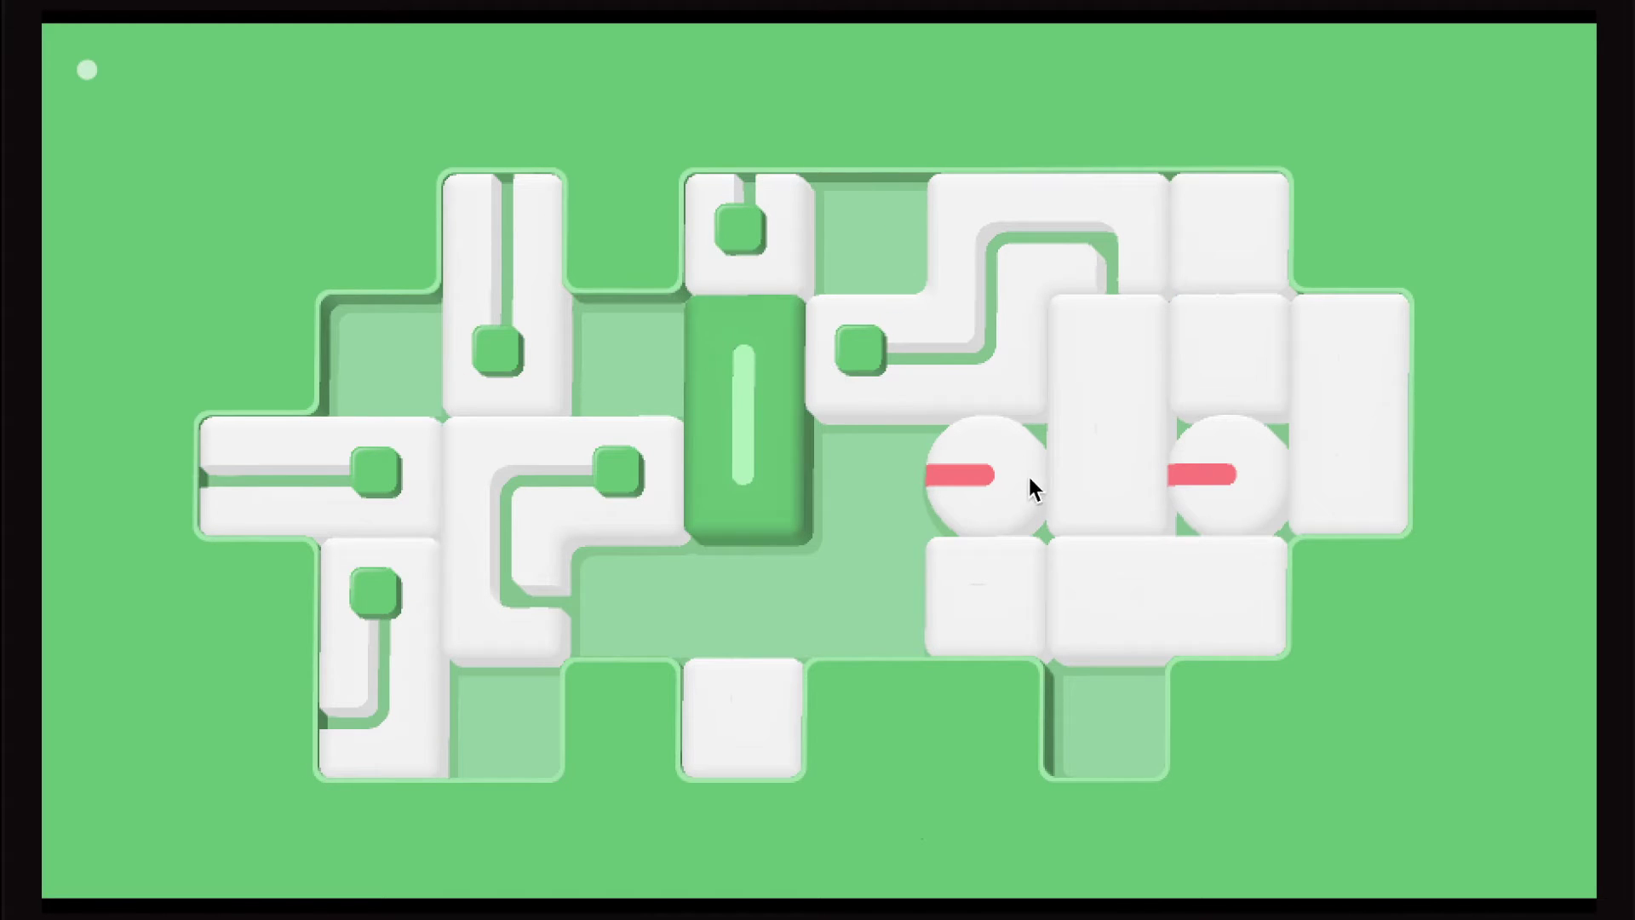
- Slide the square and long horizontal block left, then push the red-bar circles together
click(1090, 506)
drag(996, 626, 901, 639)
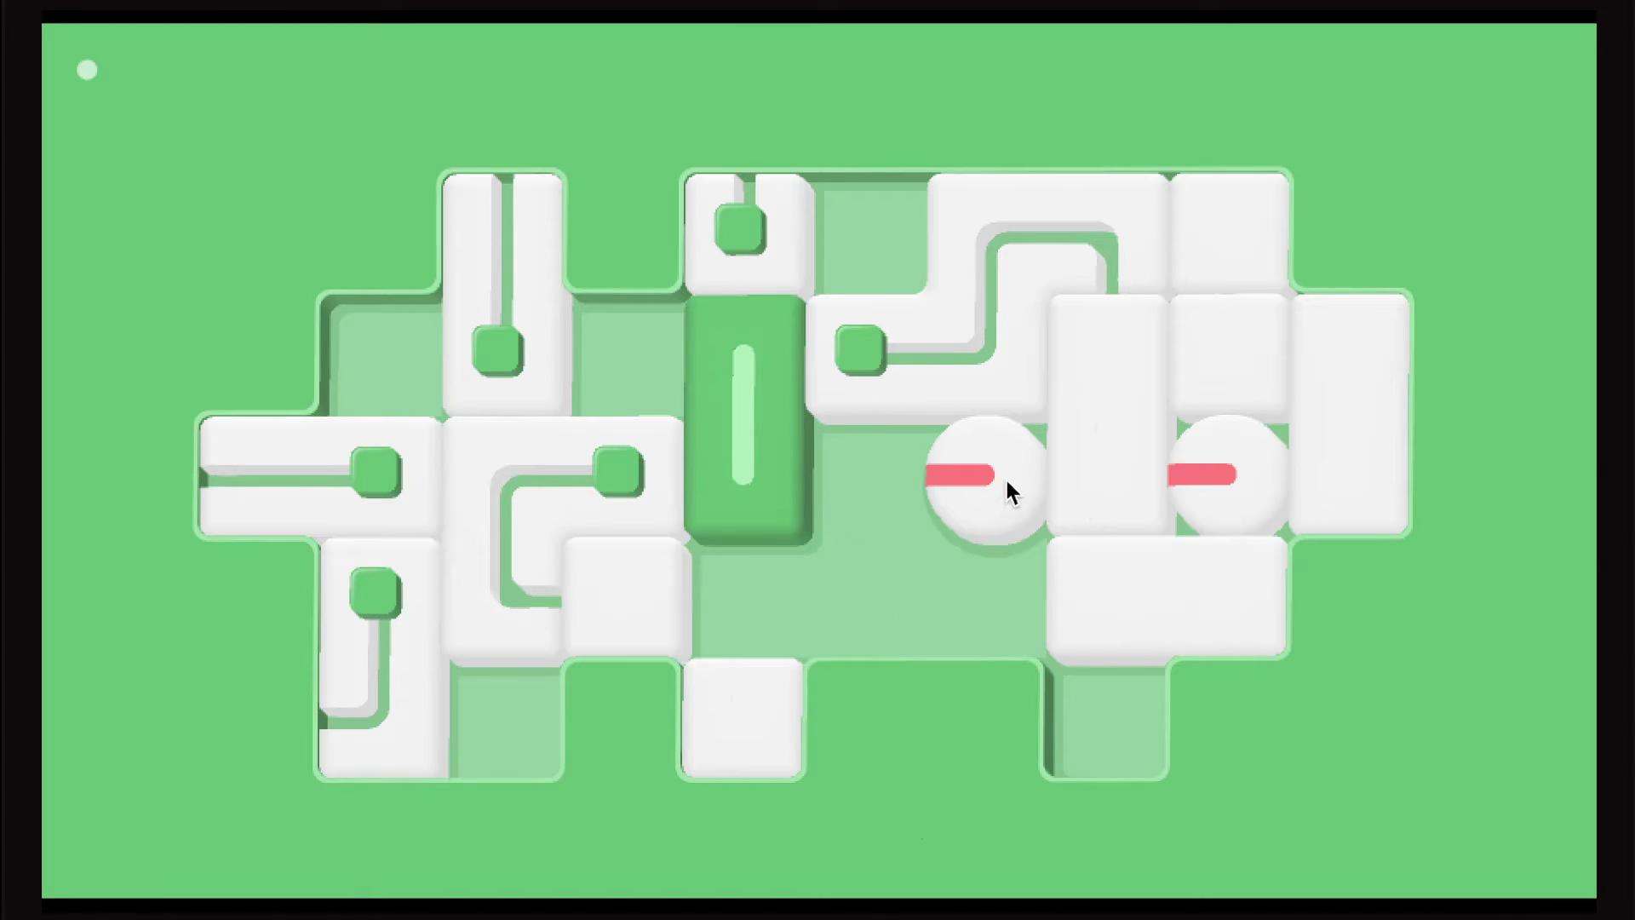
mouse_move(1004, 477)
mouse_down()
mouse_move(994, 639)
mouse_move(1004, 529)
mouse_up()
drag(1099, 598, 718, 622)
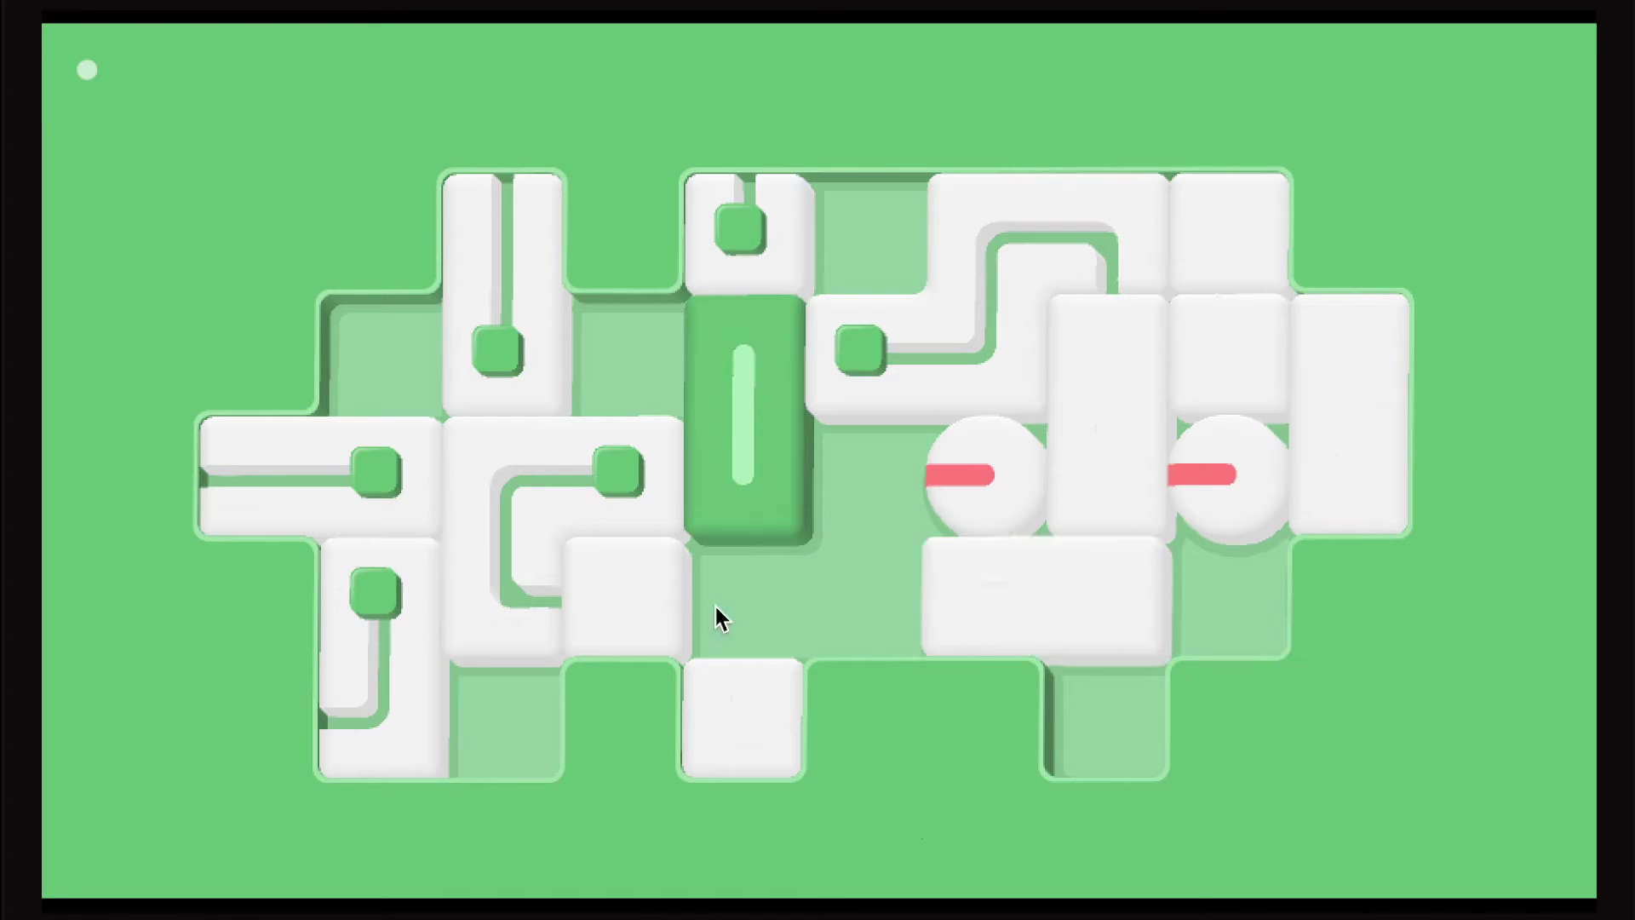
drag(909, 468, 983, 581)
drag(1231, 482, 1227, 613)
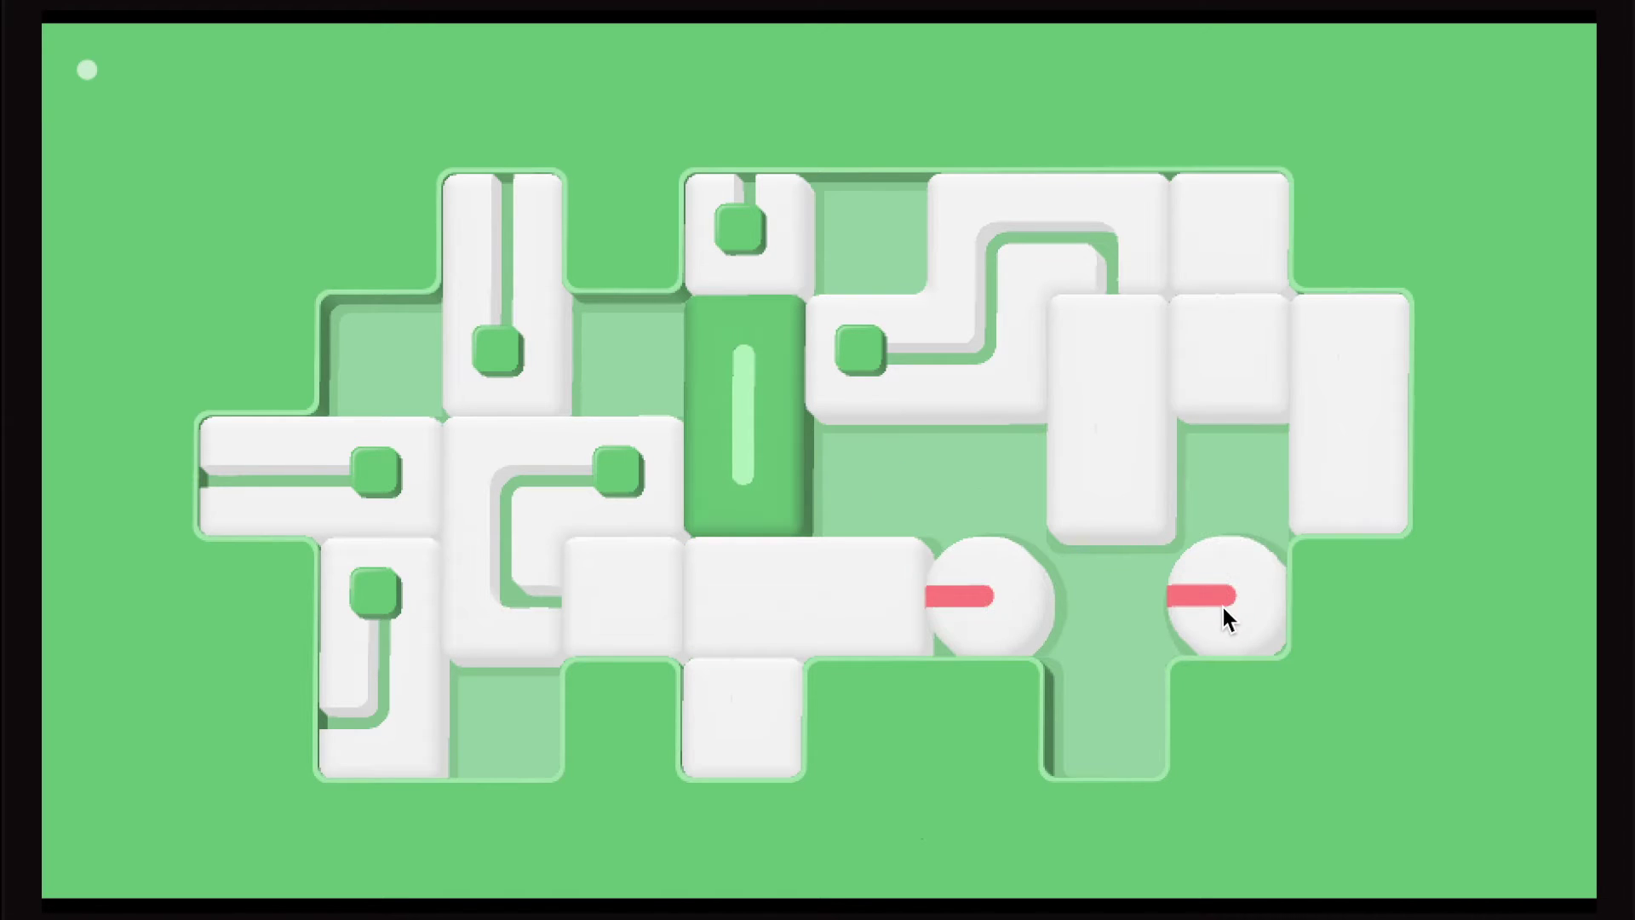
drag(1008, 607, 1096, 614)
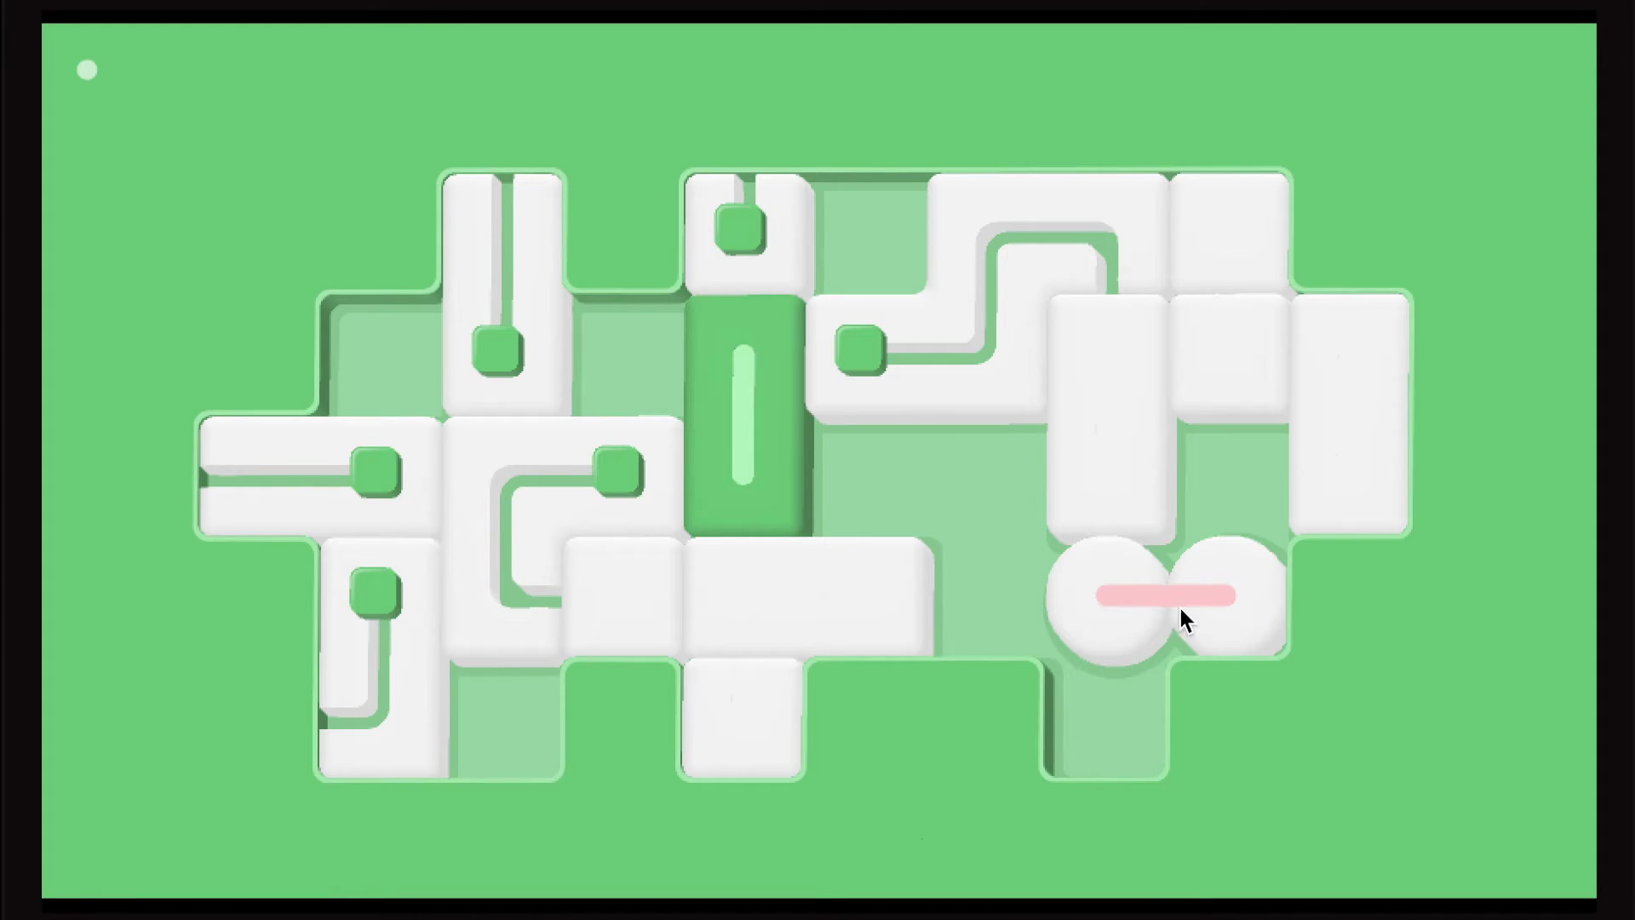
- Separate the joined red-bar circles, stack them vertically, and rotate the lower one
mouse_move(1077, 621)
mouse_down()
mouse_move(948, 620)
mouse_move(957, 464)
mouse_up()
drag(1201, 599, 1033, 599)
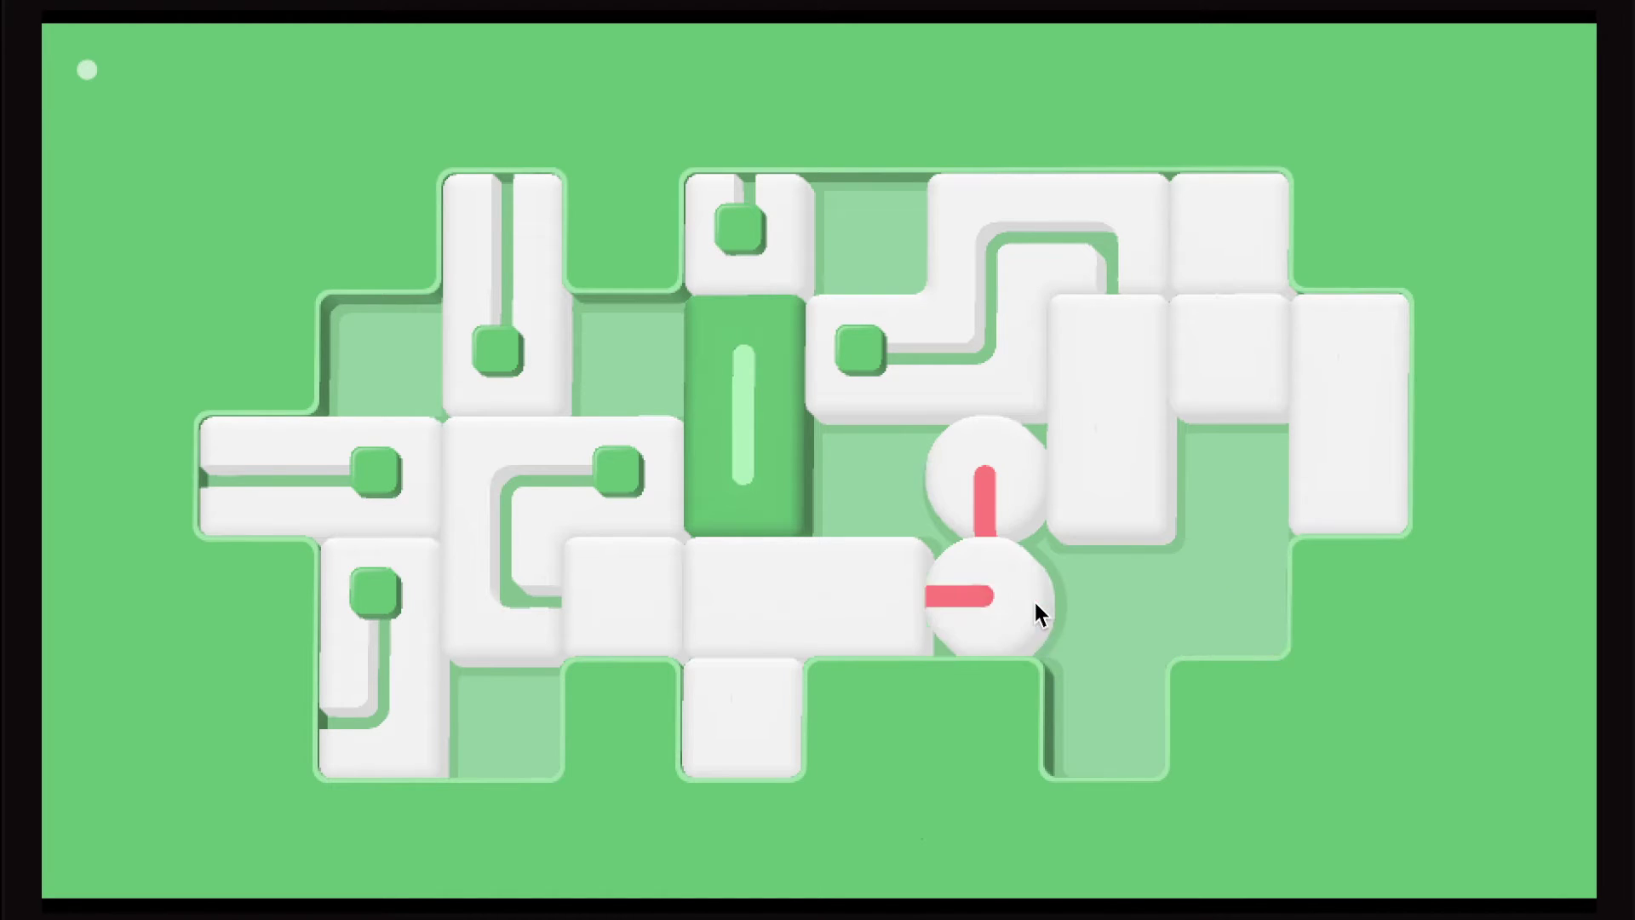
click(1033, 598)
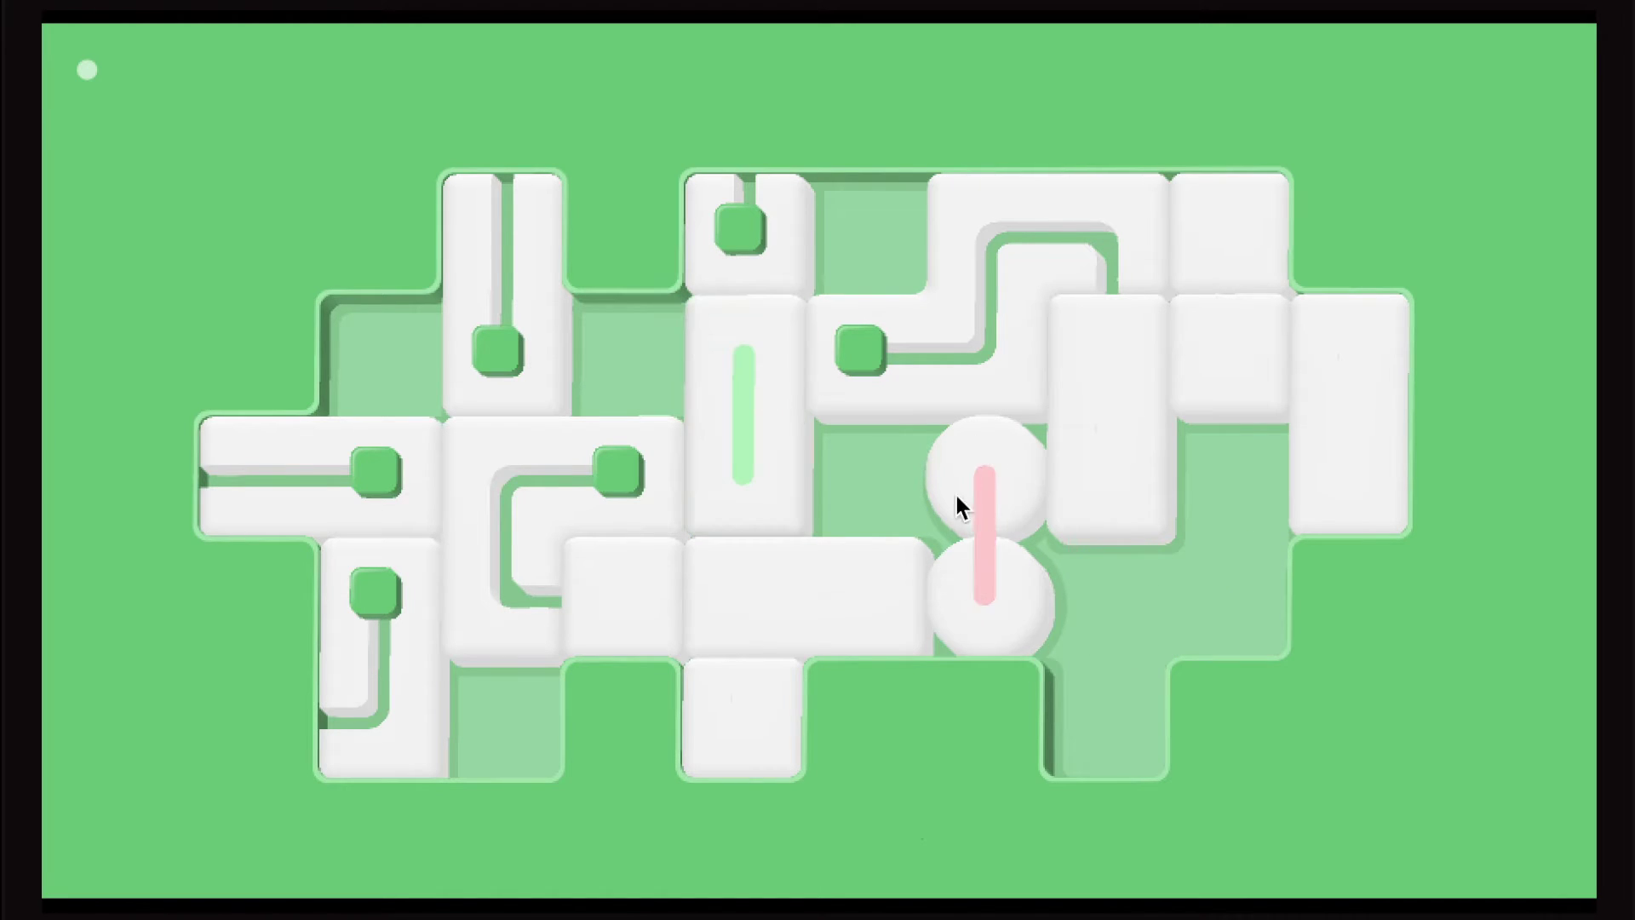
click(750, 443)
click(997, 567)
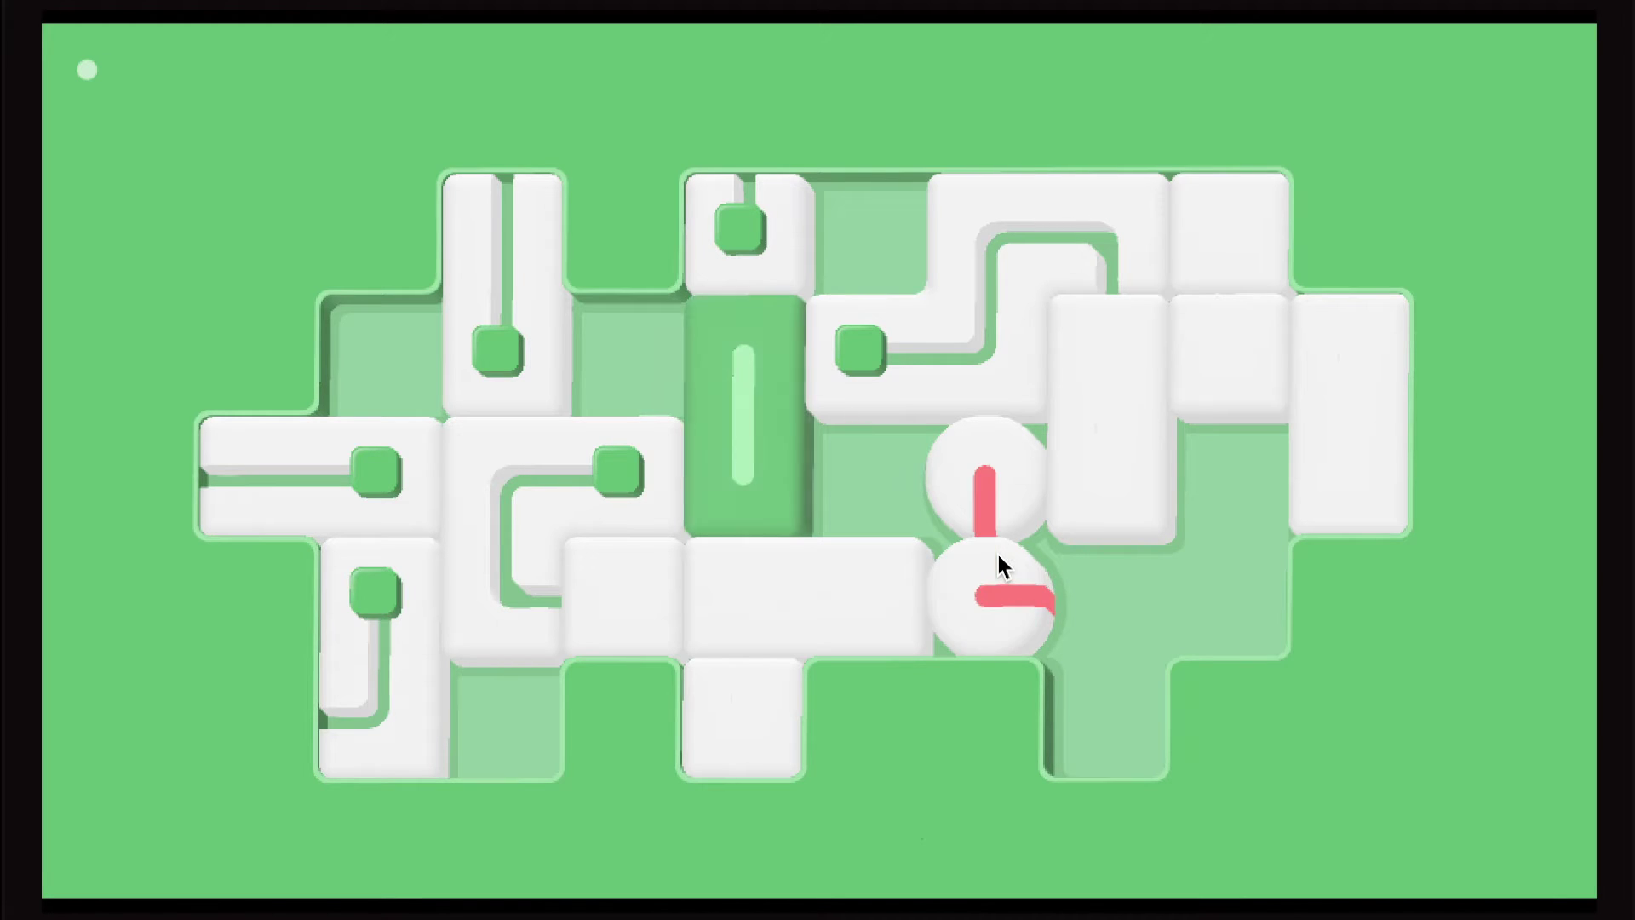
drag(1000, 566, 1066, 556)
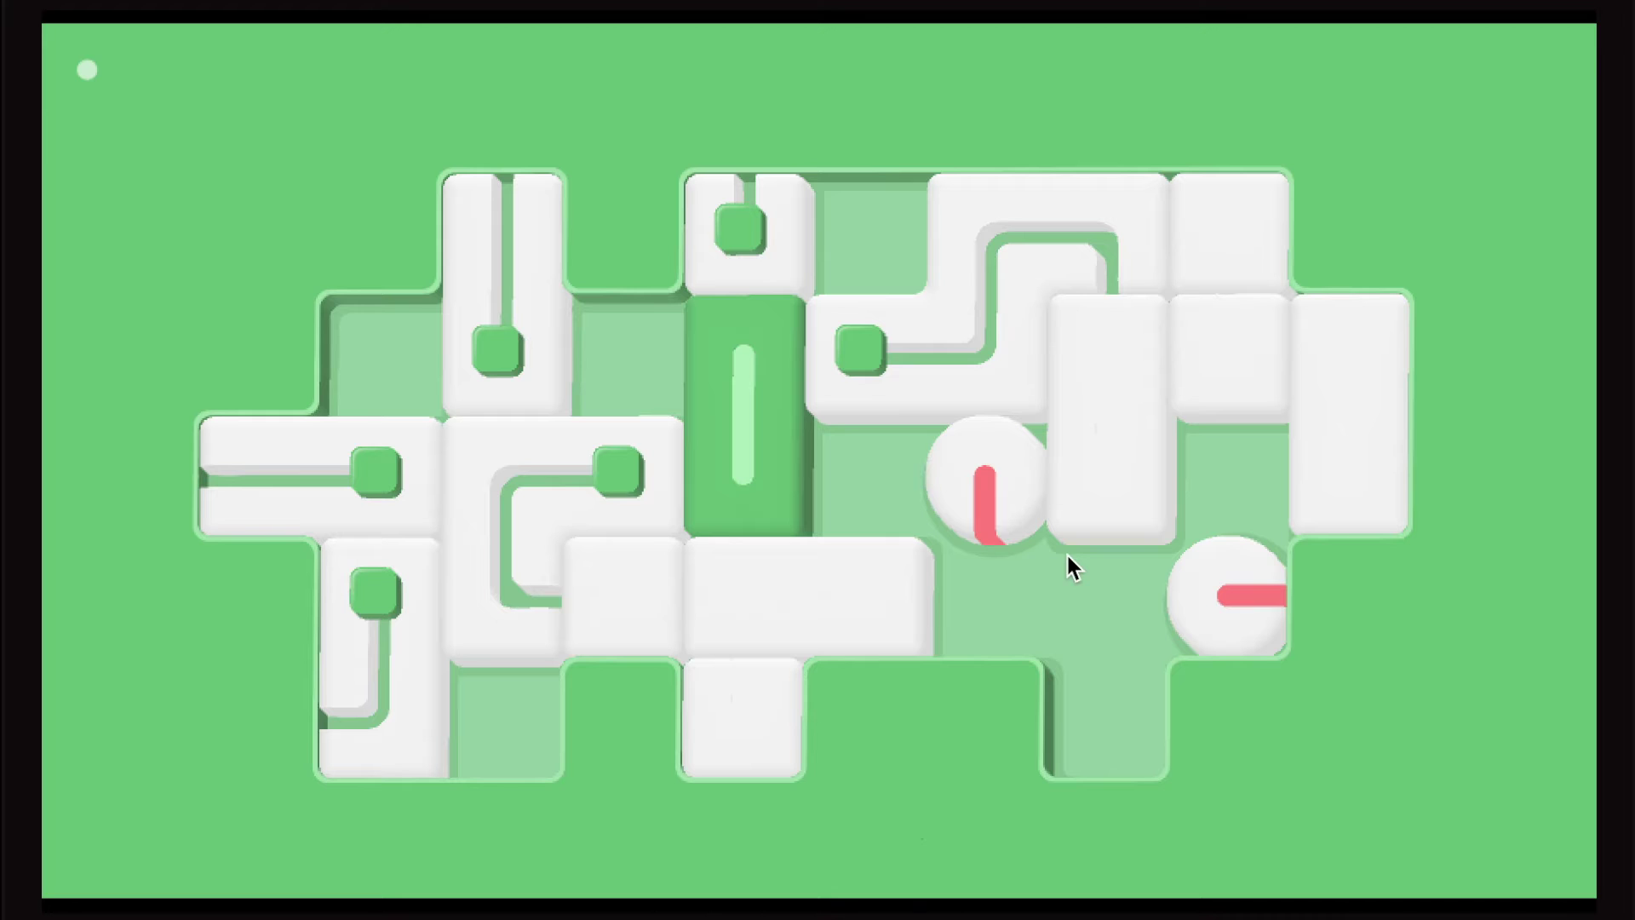
- Move the lower circle up, then down-right, rotating both circles until their bars align vertically
click(1208, 638)
click(1209, 644)
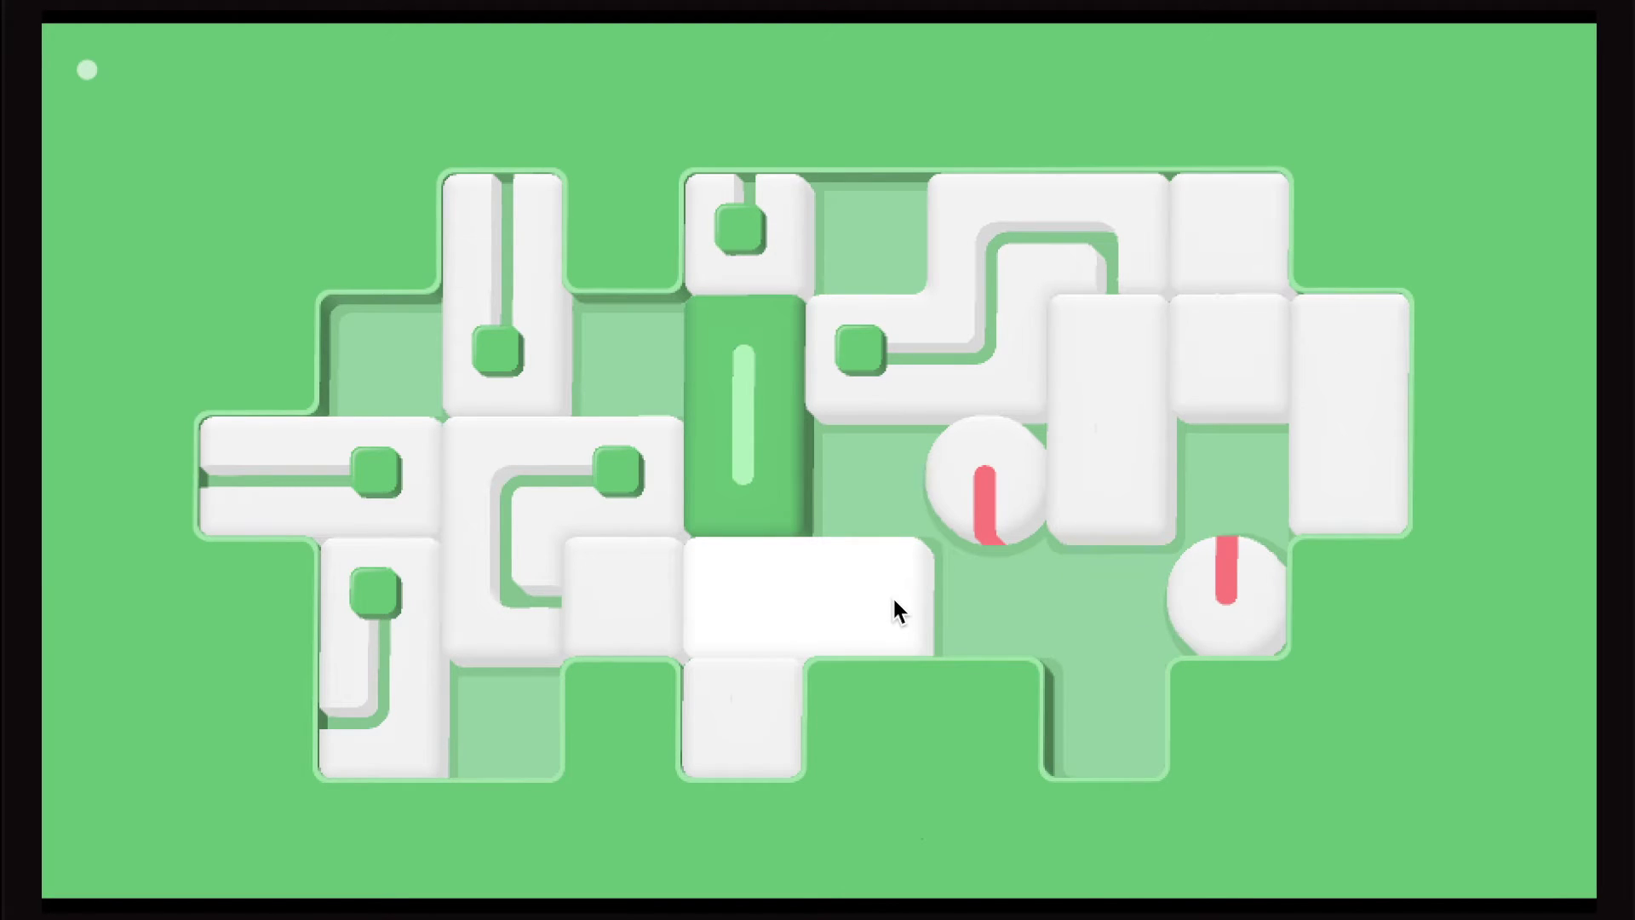
drag(1236, 603, 1241, 511)
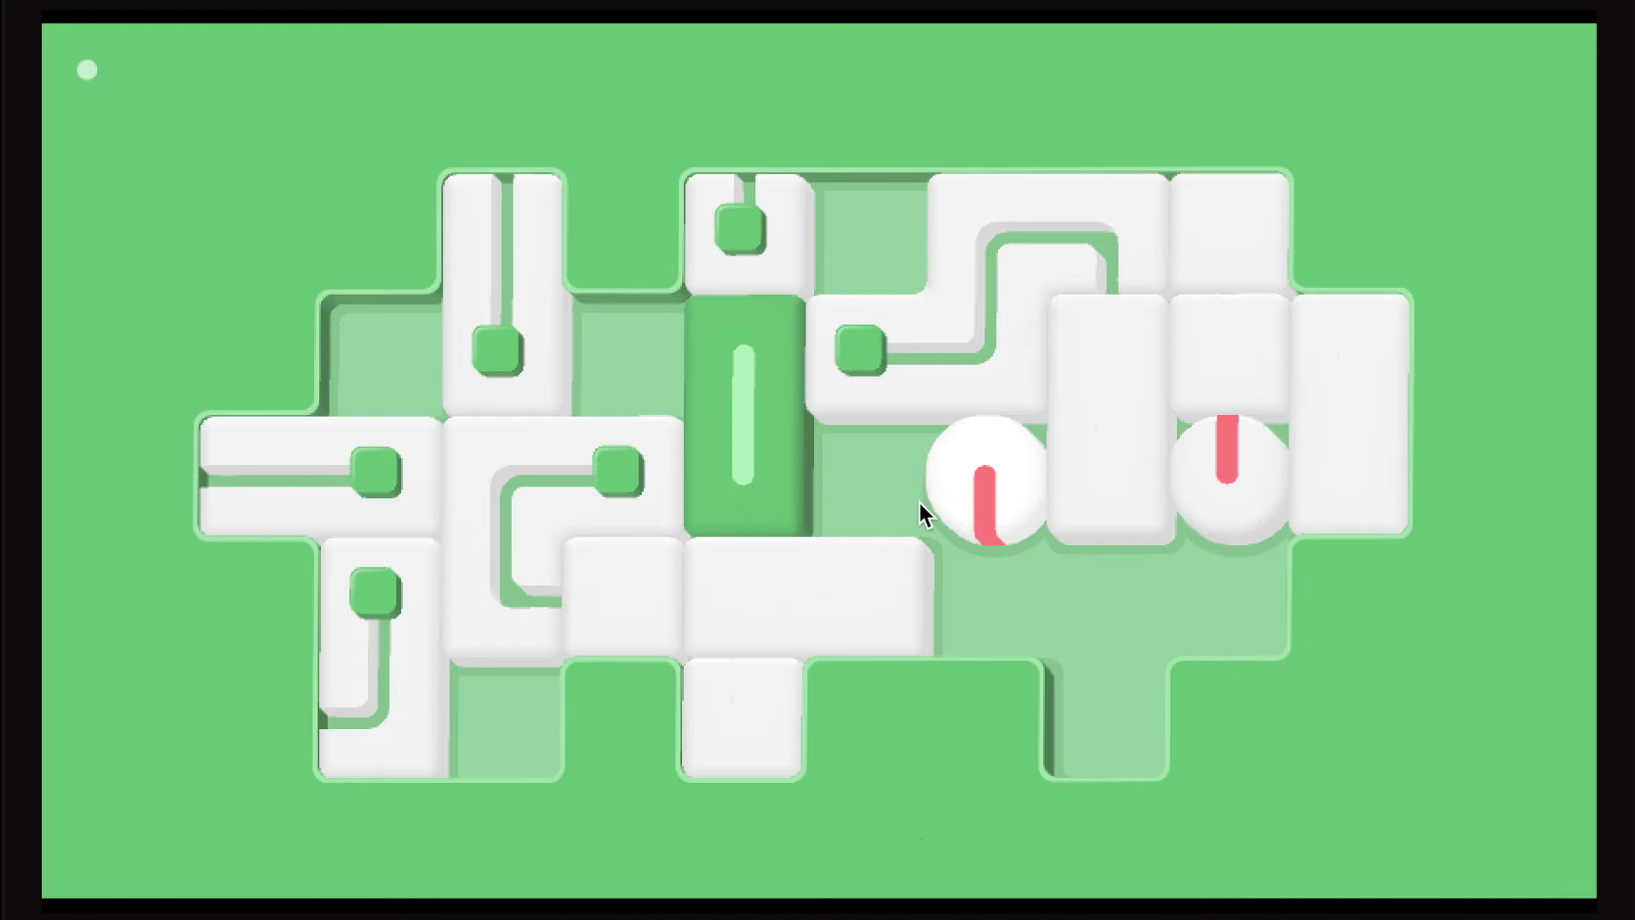
click(949, 501)
mouse_move(969, 510)
mouse_down()
mouse_move(970, 631)
mouse_move(1188, 634)
mouse_up()
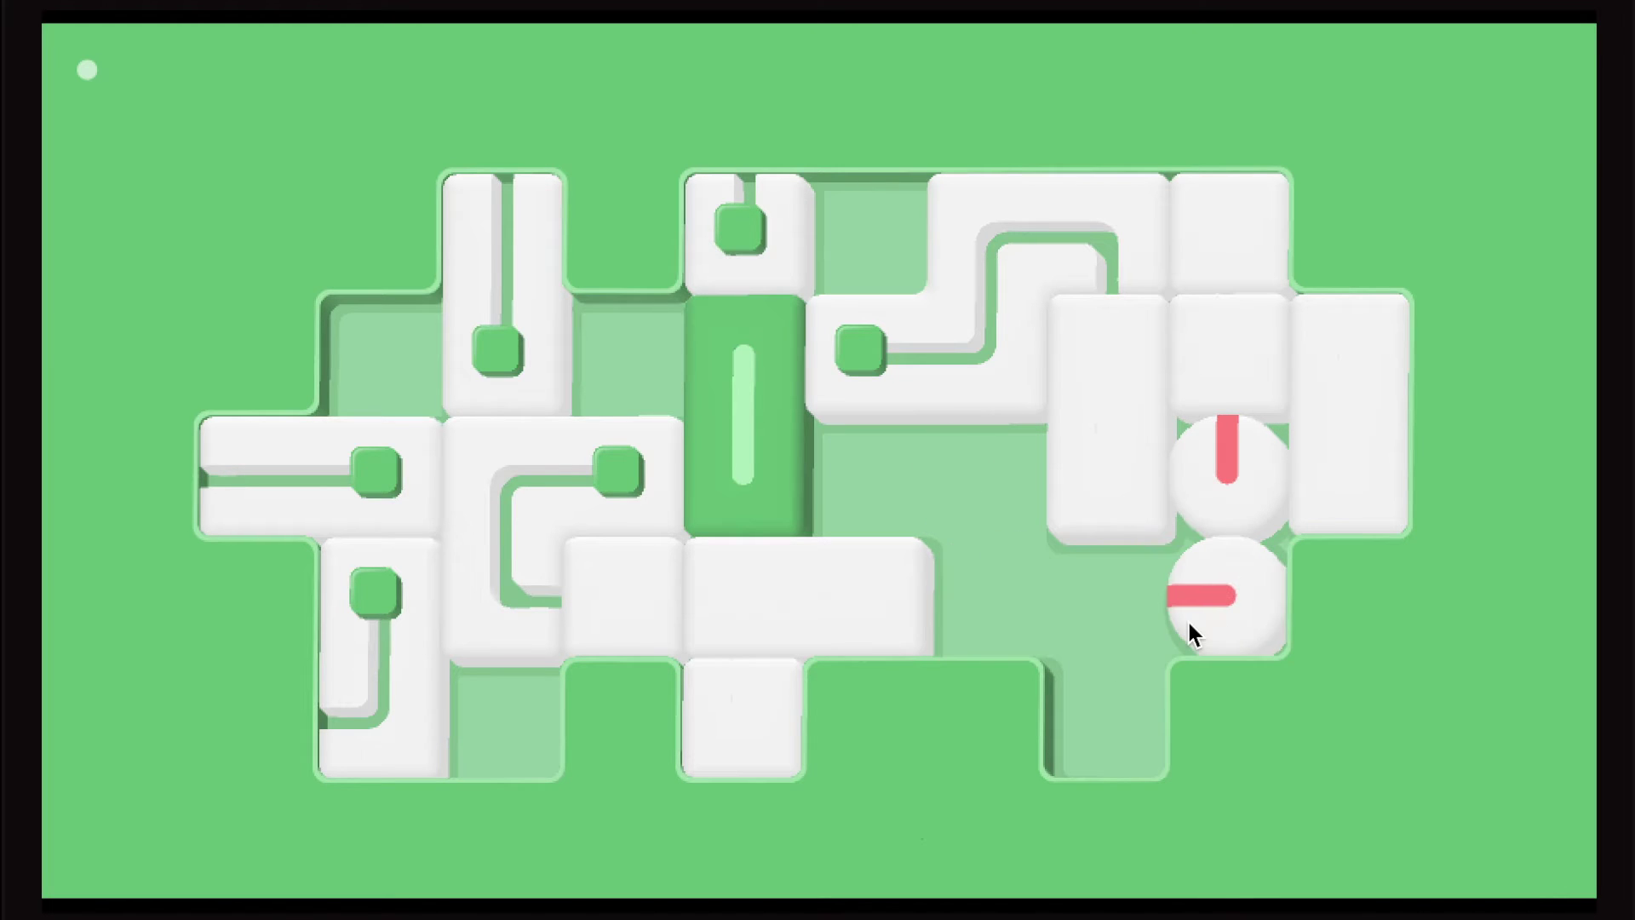
click(1188, 633)
click(1243, 469)
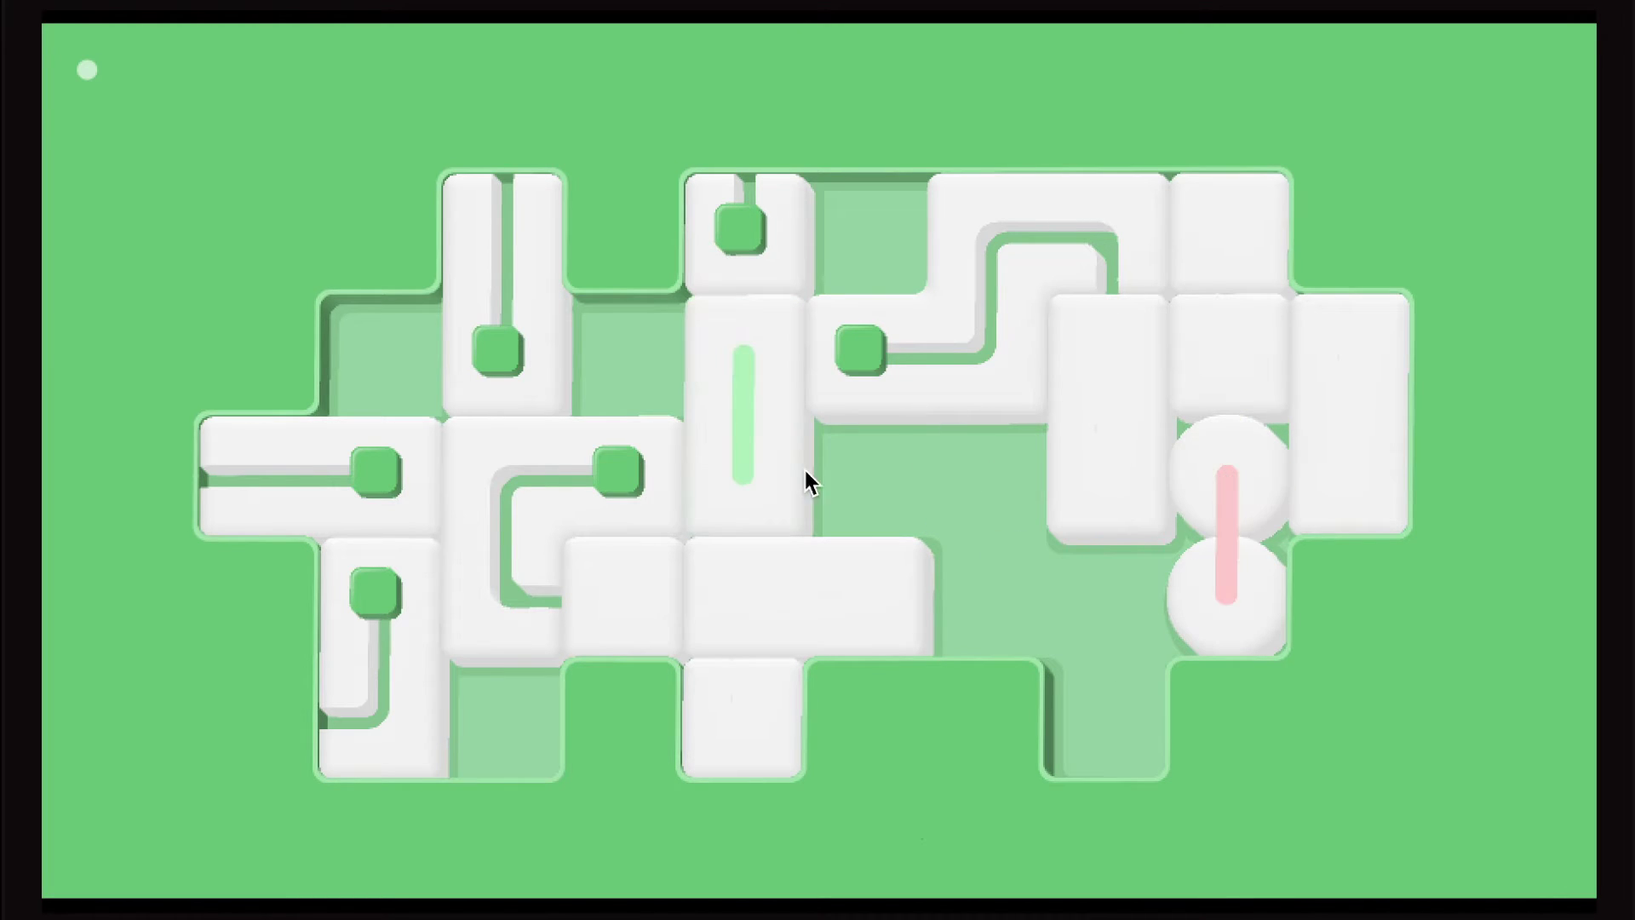
- Slide the wide bottom block right, shift the green-bar tile and S-piece, and move the L-piece right
drag(896, 646, 1137, 645)
drag(802, 525, 802, 638)
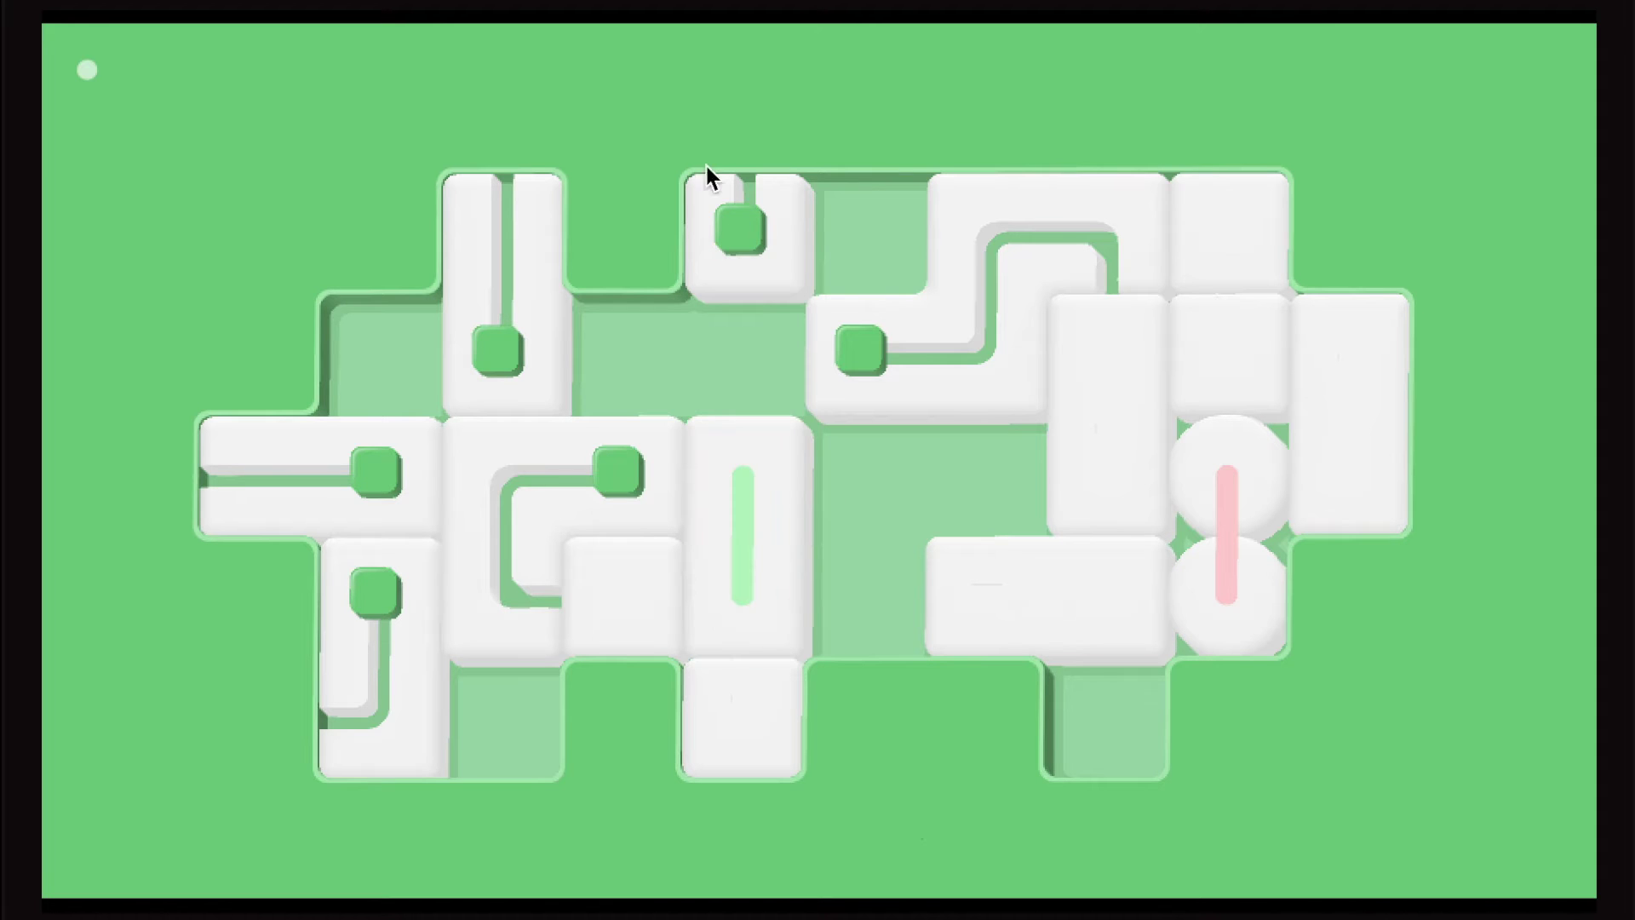
mouse_move(709, 179)
mouse_down()
mouse_move(777, 362)
mouse_move(776, 186)
mouse_up()
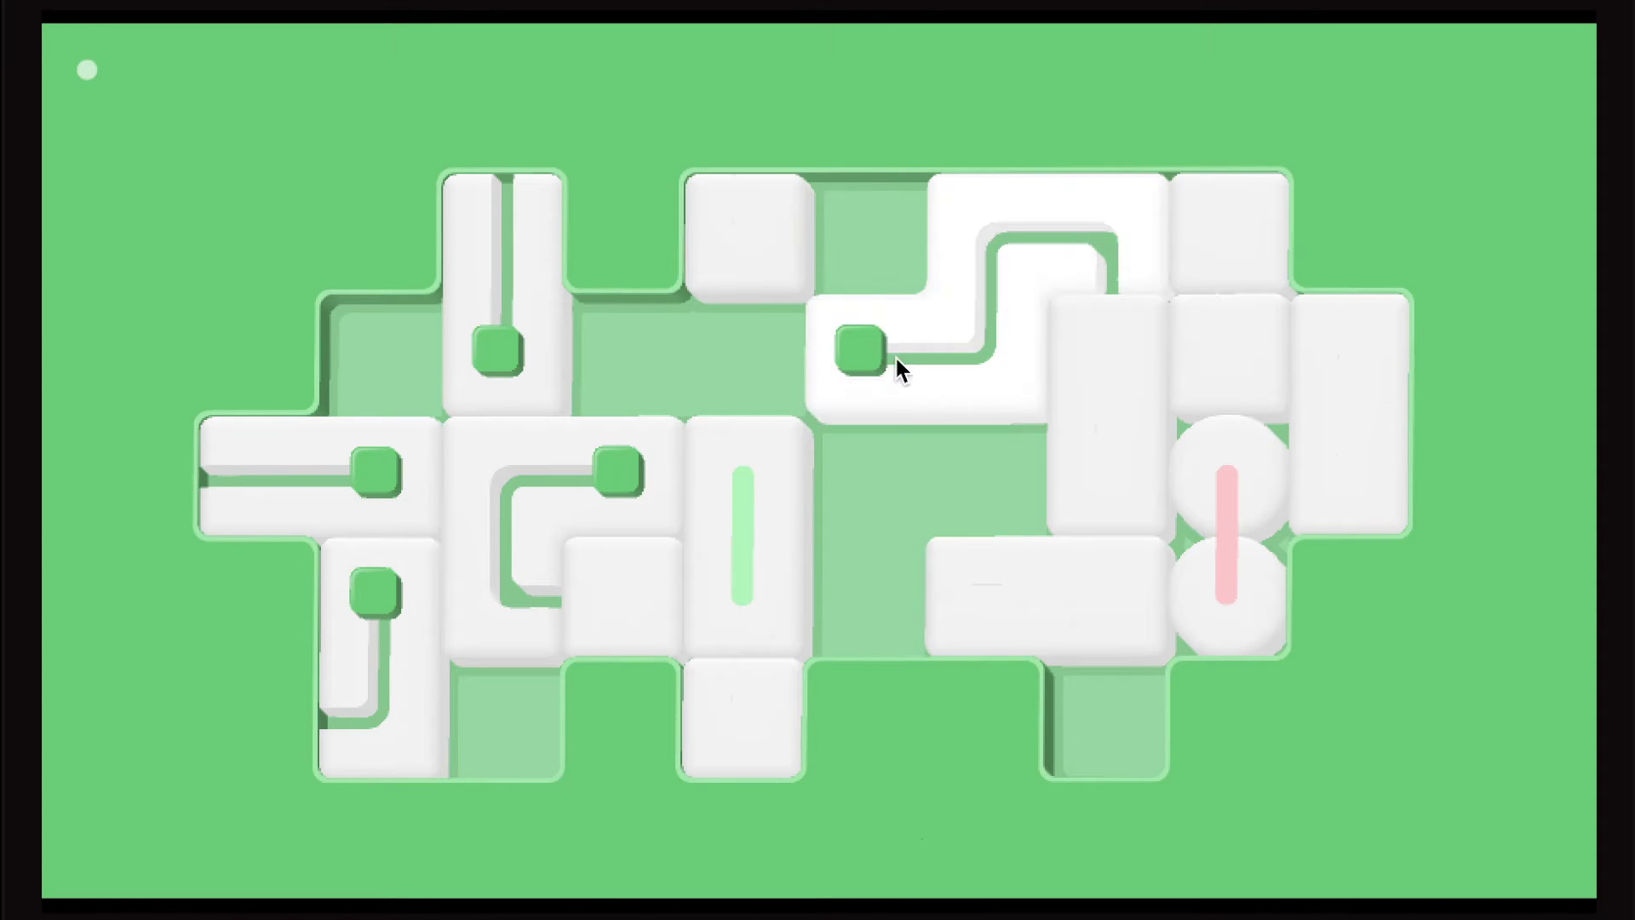
drag(894, 357, 713, 352)
drag(750, 505, 897, 518)
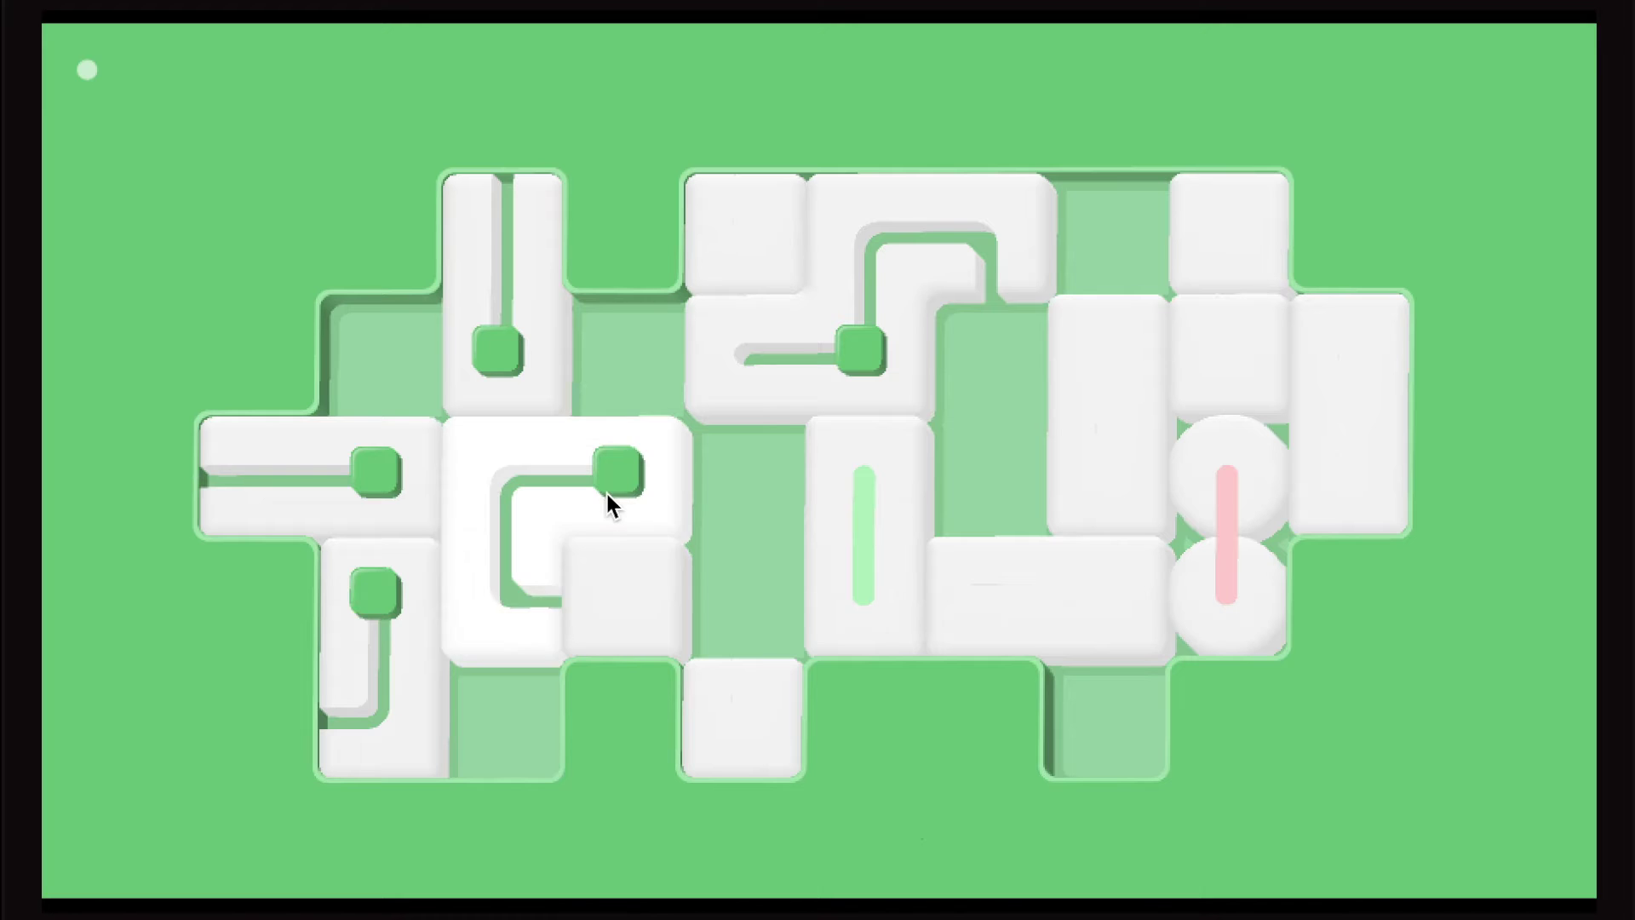
drag(632, 587, 752, 590)
drag(595, 511, 757, 505)
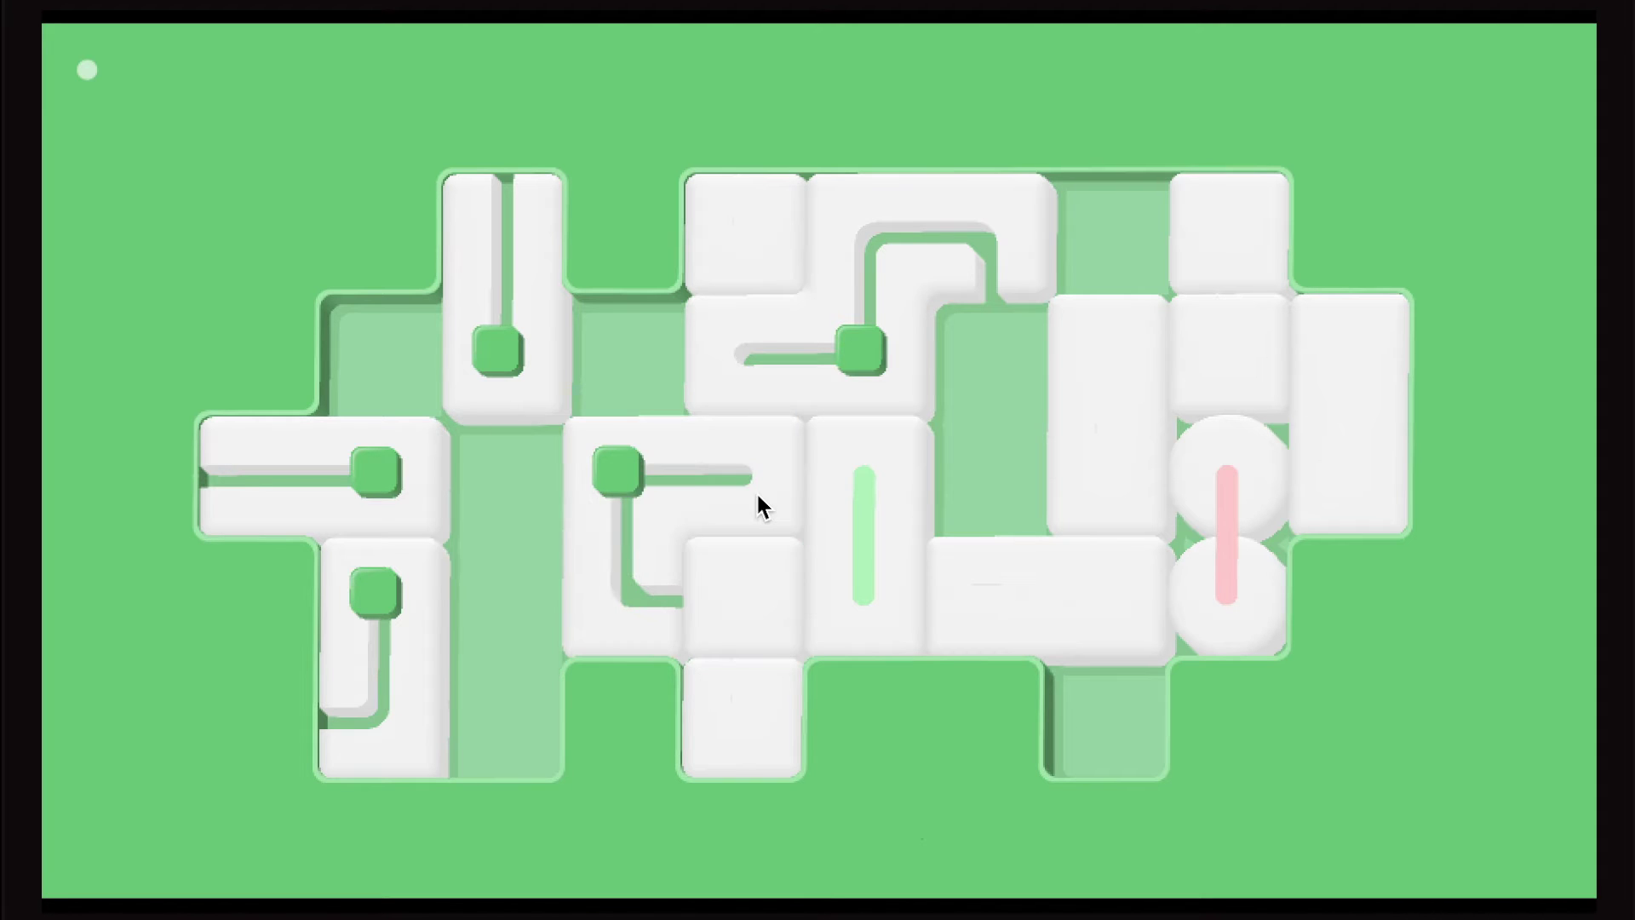
- Move the S-piece right, raise the L-piece, and shuffle the small square to clear knobs
drag(745, 349, 895, 334)
drag(702, 498, 681, 334)
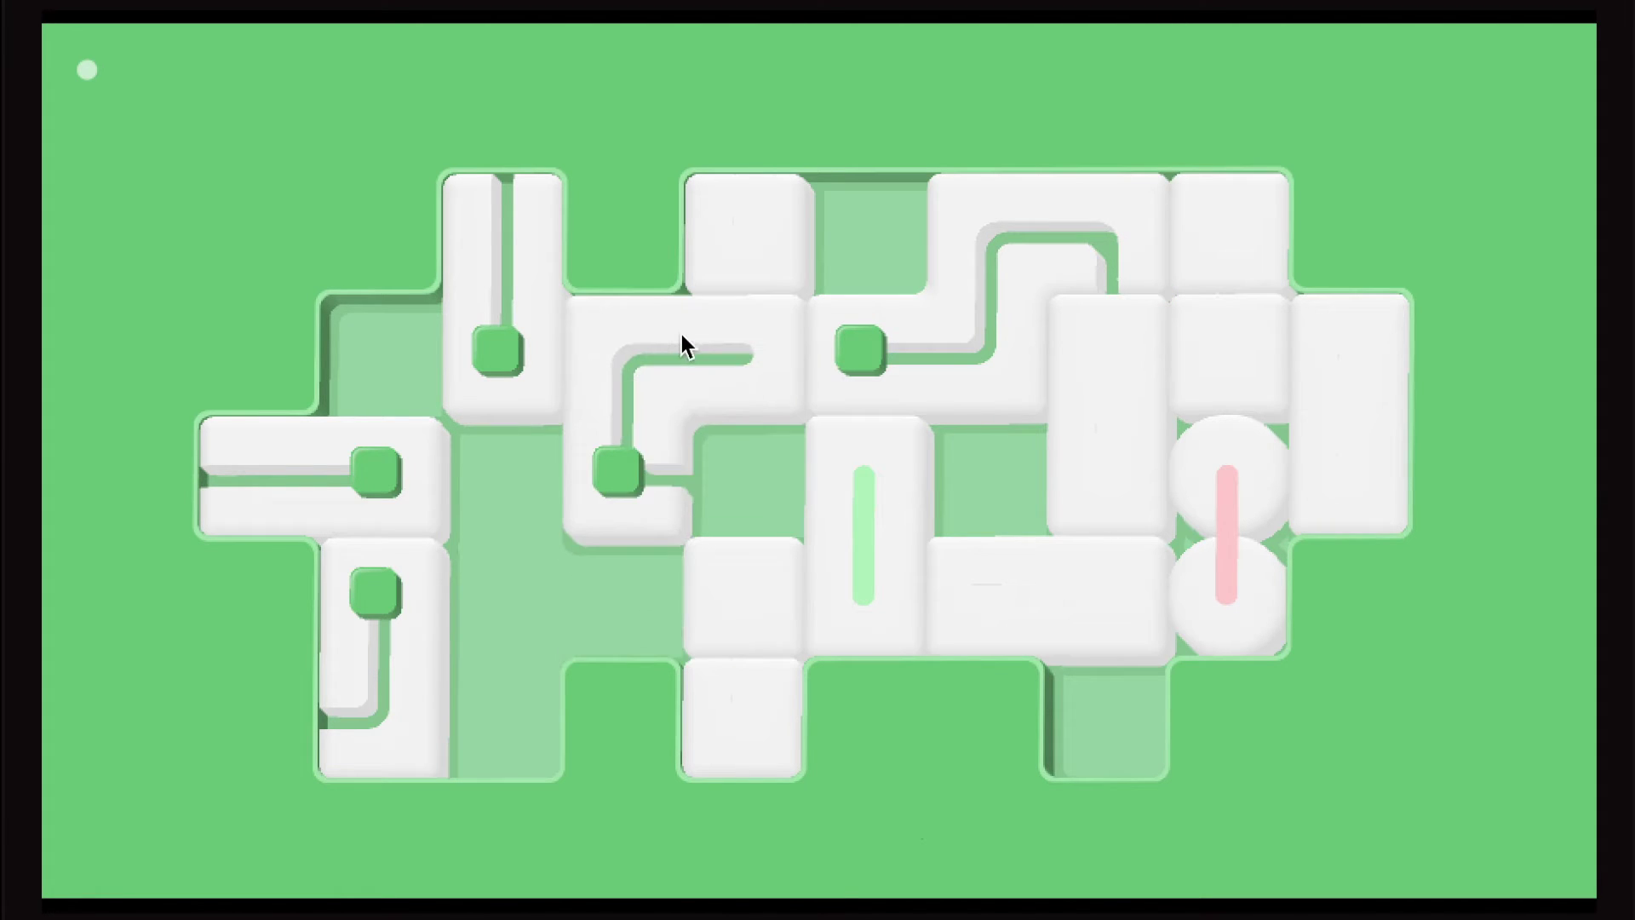
drag(727, 581, 479, 581)
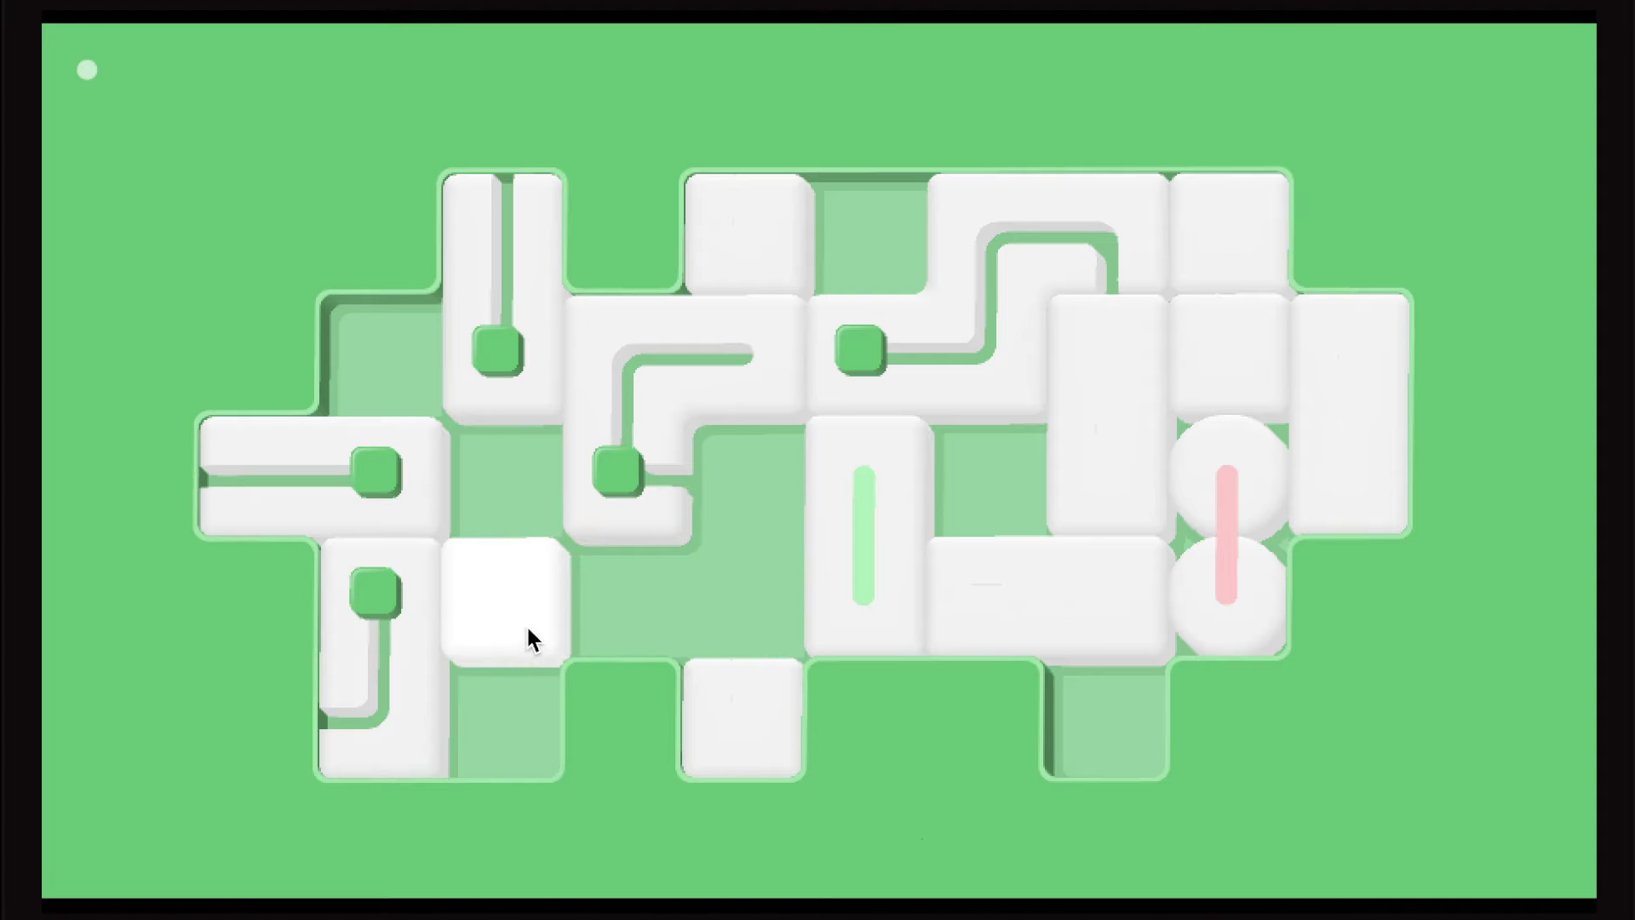
drag(524, 633, 512, 511)
mouse_move(547, 431)
mouse_down()
mouse_move(595, 566)
mouse_move(522, 557)
mouse_up()
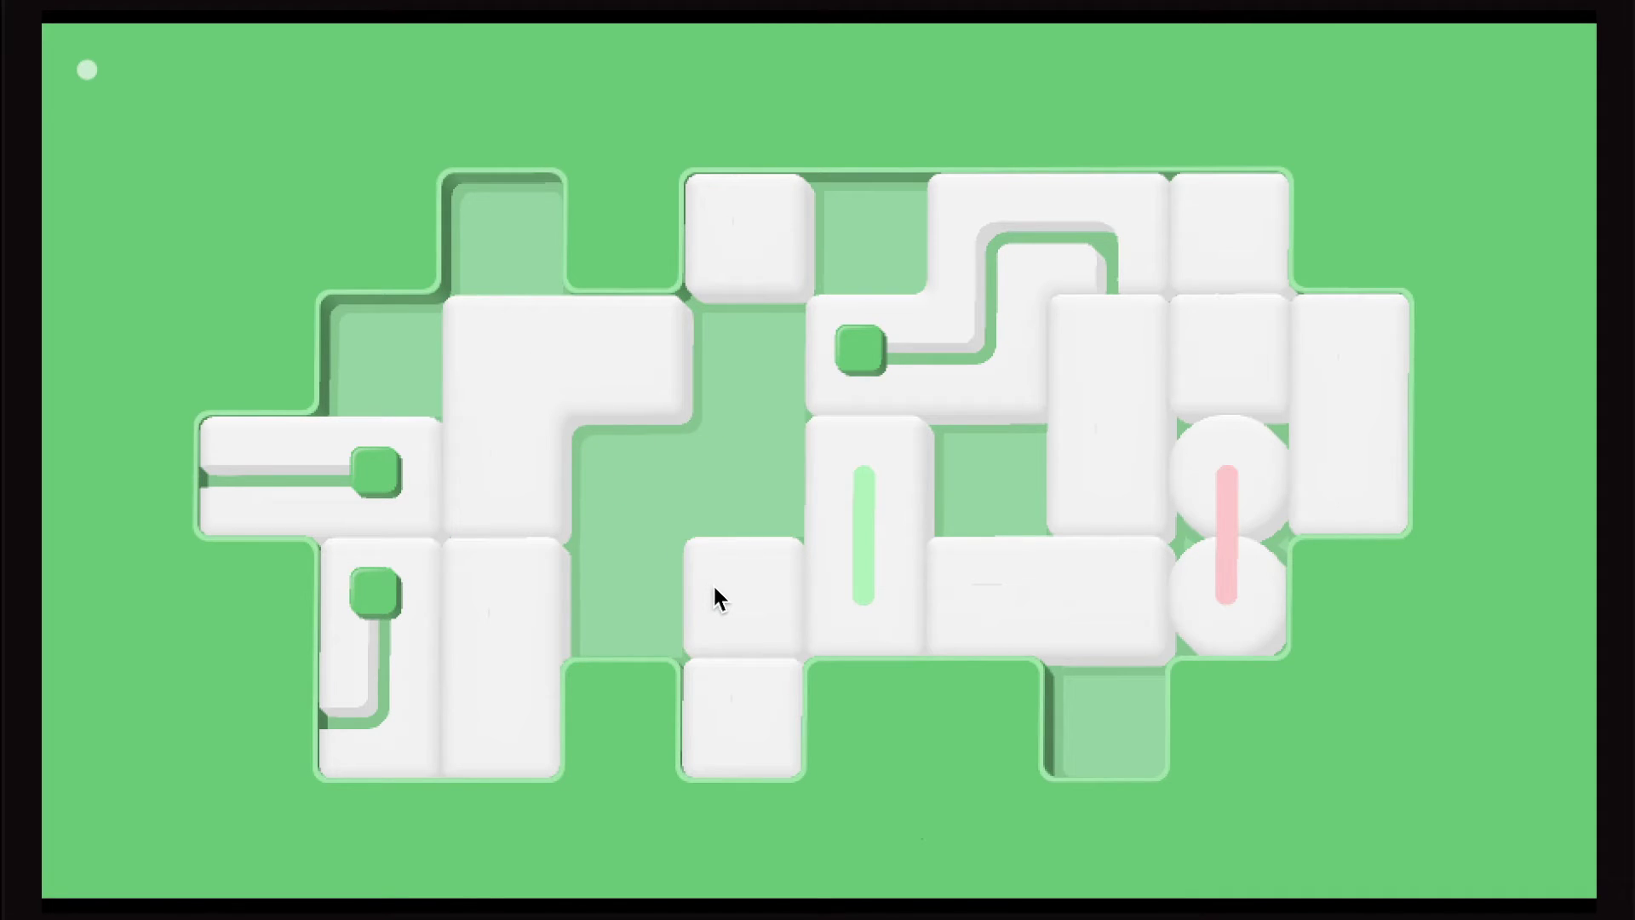
drag(713, 590, 631, 581)
drag(866, 356, 677, 354)
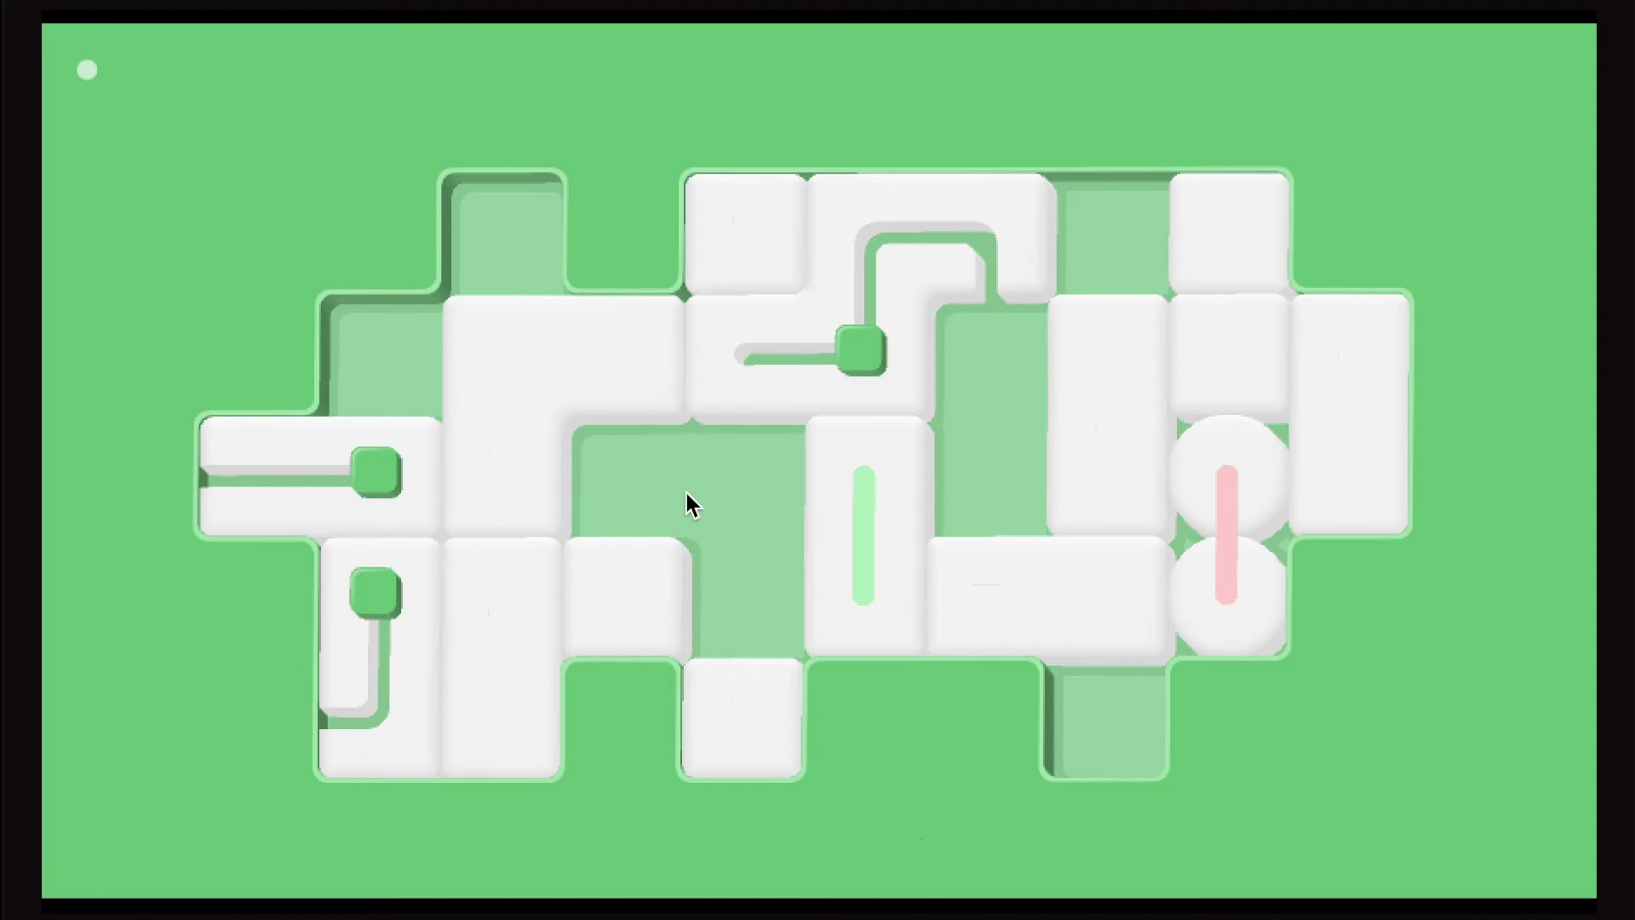
- Shift the small square, S-piece and L-piece right, raise the tall left piece, and reposition the slider
drag(661, 586, 741, 591)
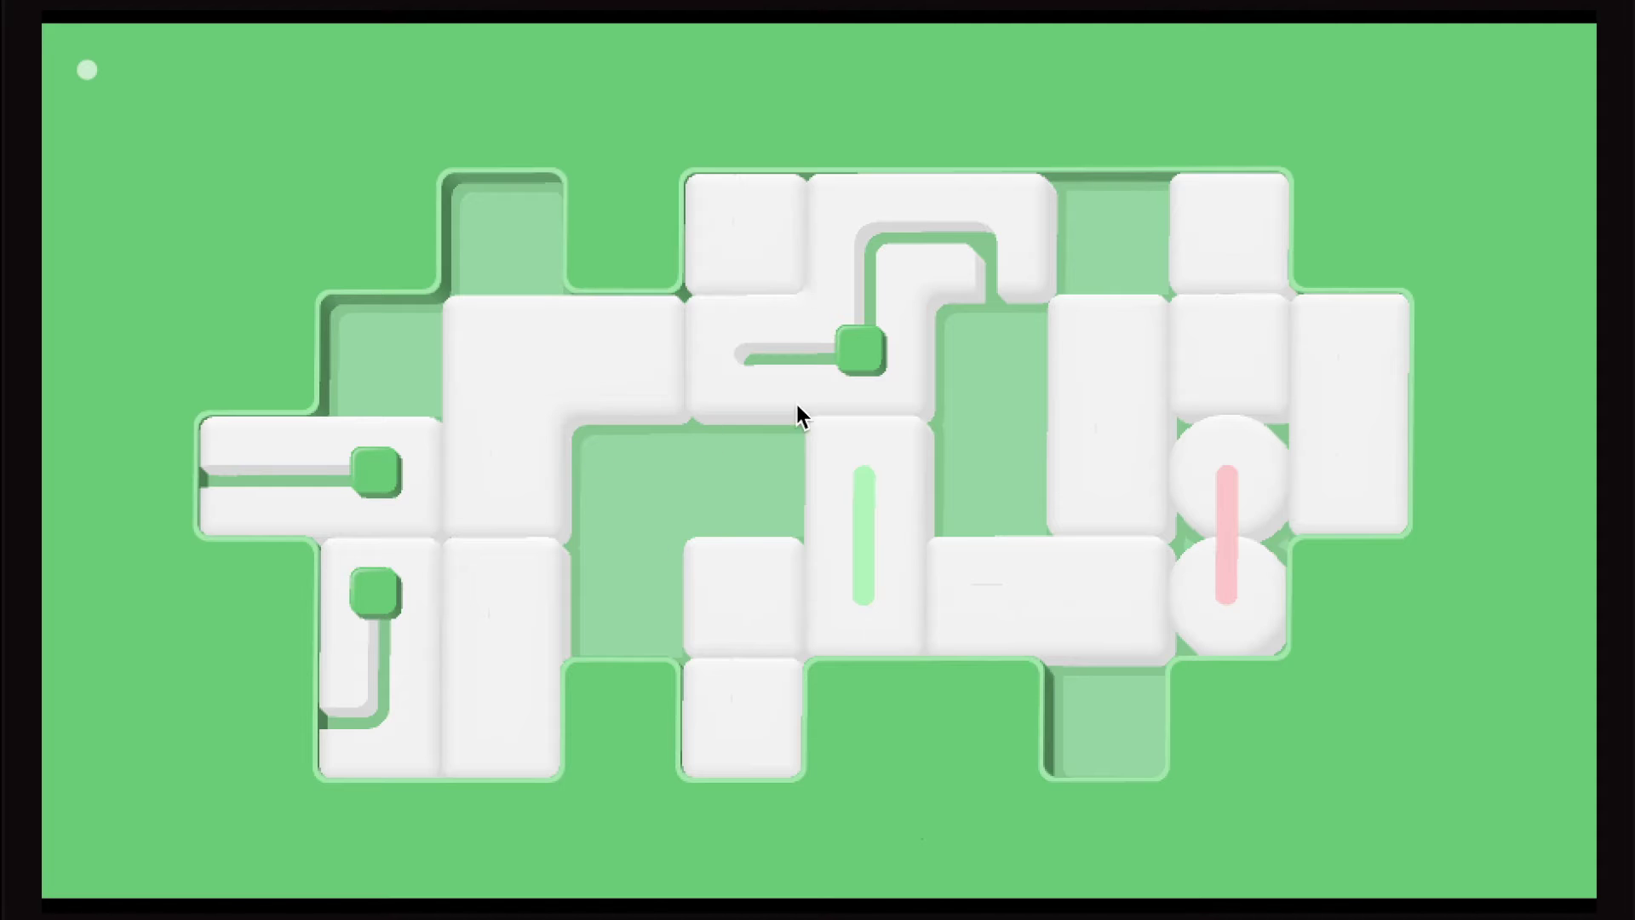
drag(794, 415, 957, 359)
drag(661, 361, 771, 375)
drag(501, 600, 494, 391)
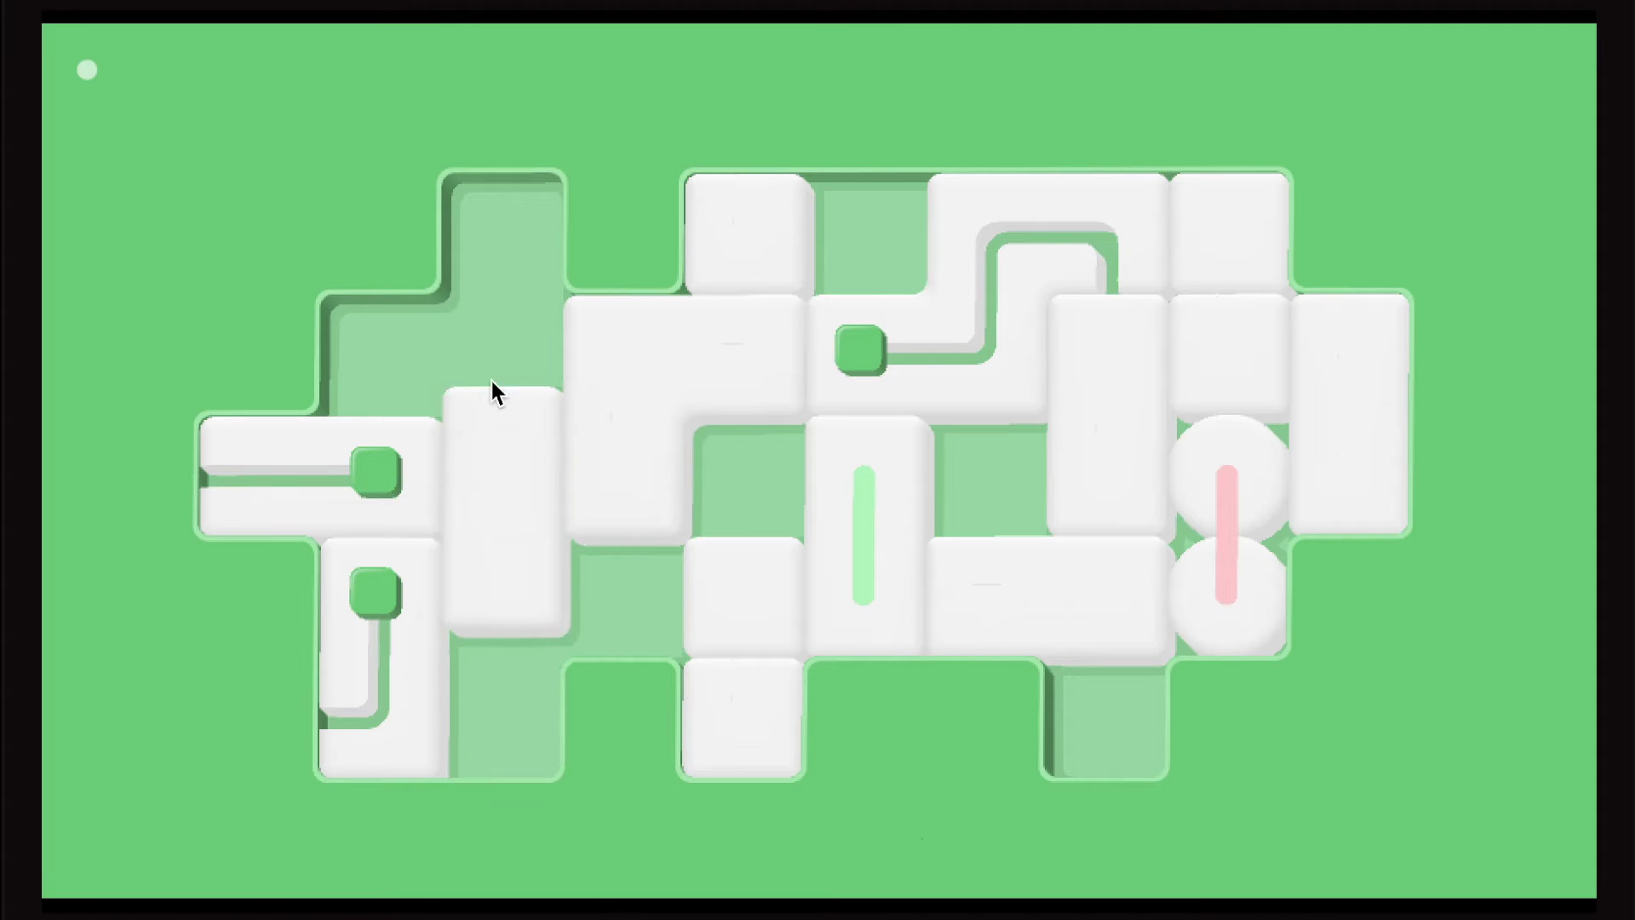
drag(410, 468, 574, 546)
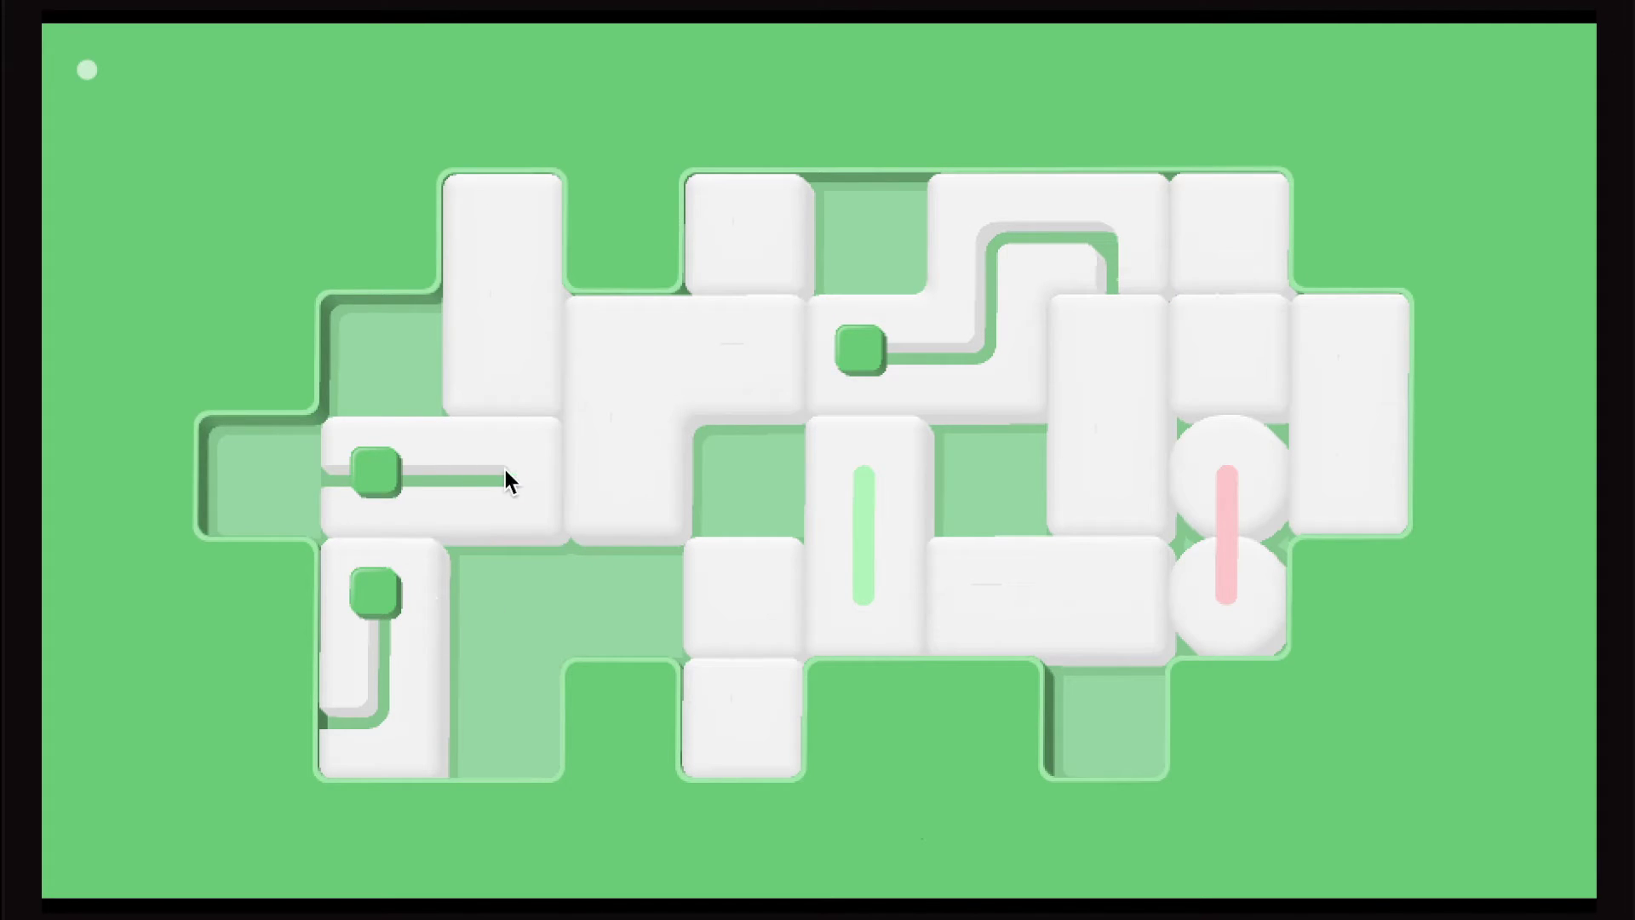
drag(505, 479, 340, 481)
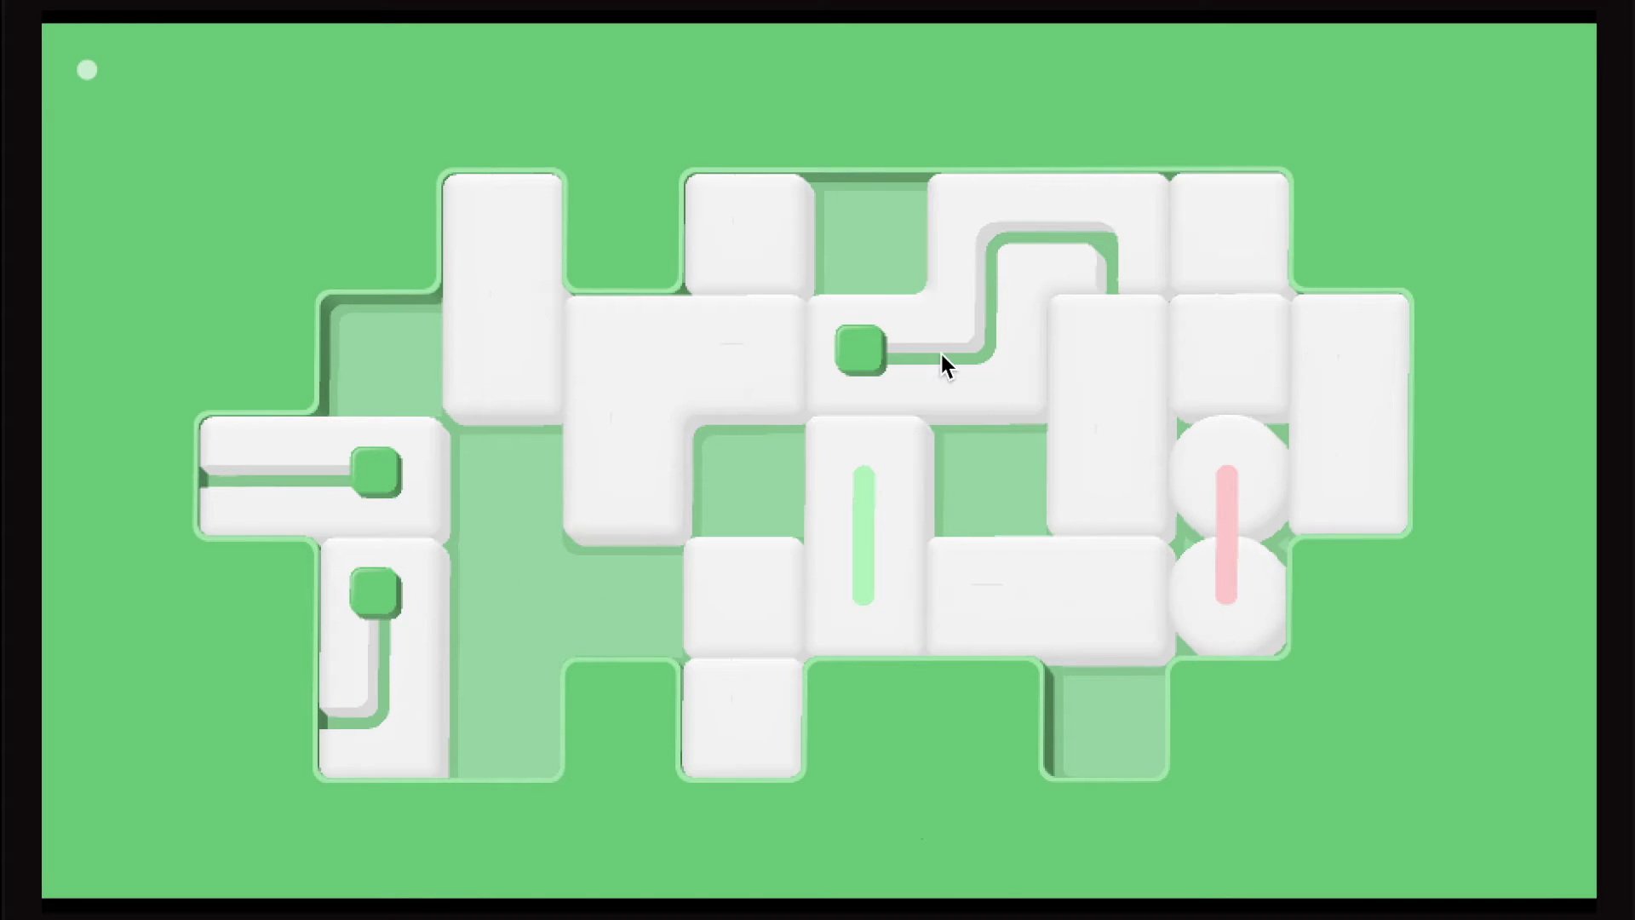
- Lower the L-block, slide the green-knob path piece left, and raise the tall and wide right blocks
drag(771, 332, 745, 544)
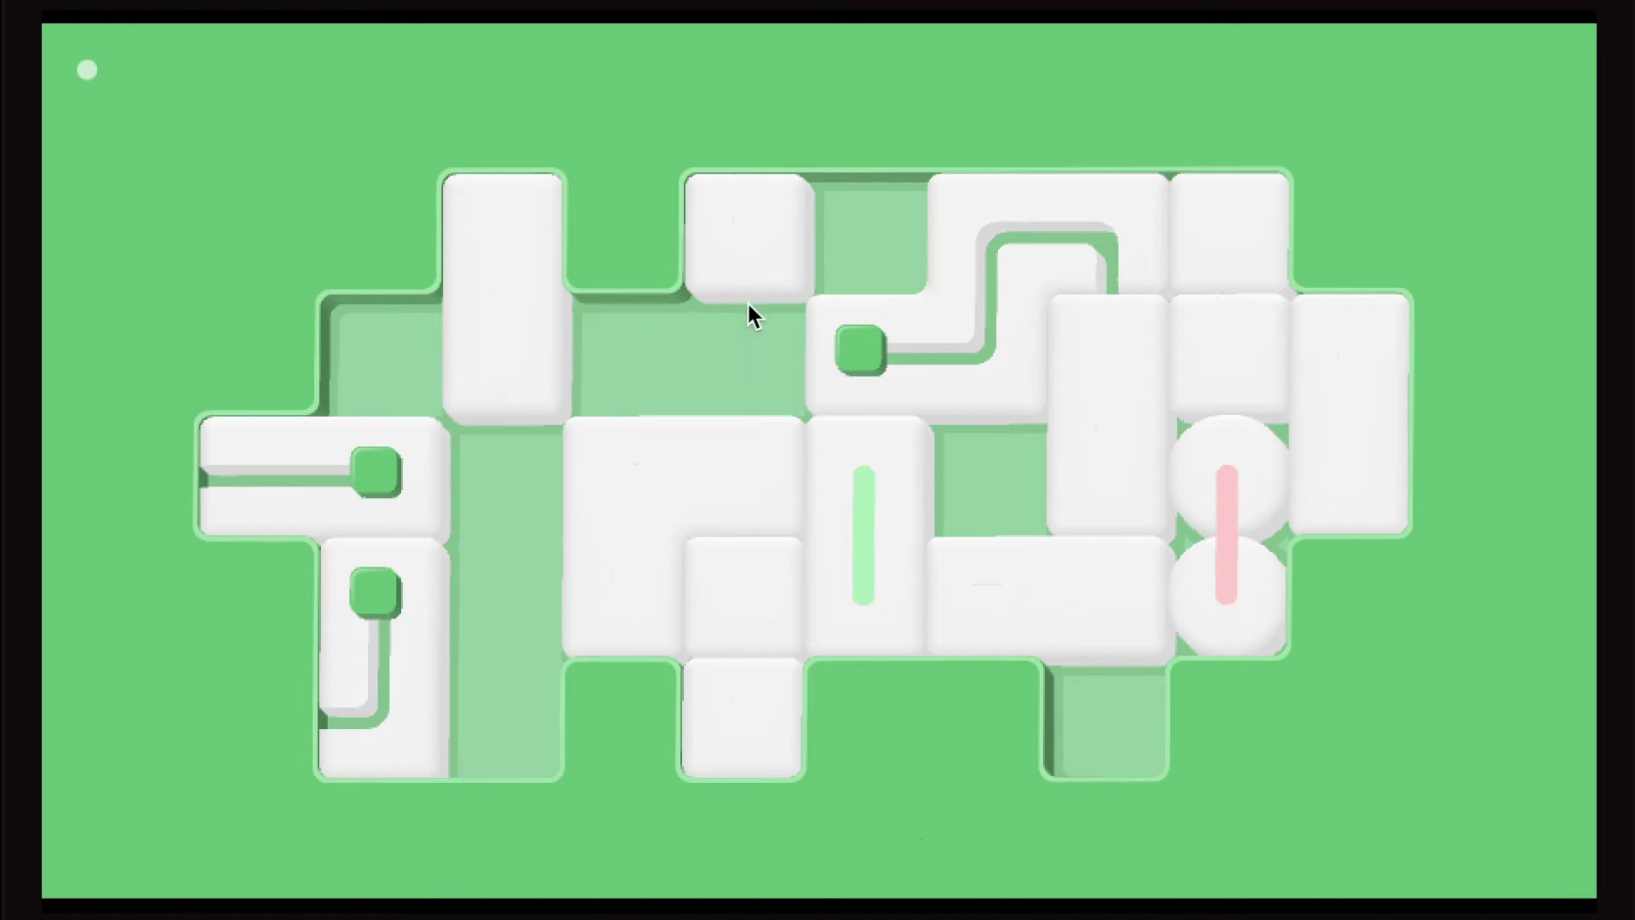
mouse_move(748, 271)
mouse_down()
mouse_move(748, 317)
mouse_move(554, 336)
mouse_up()
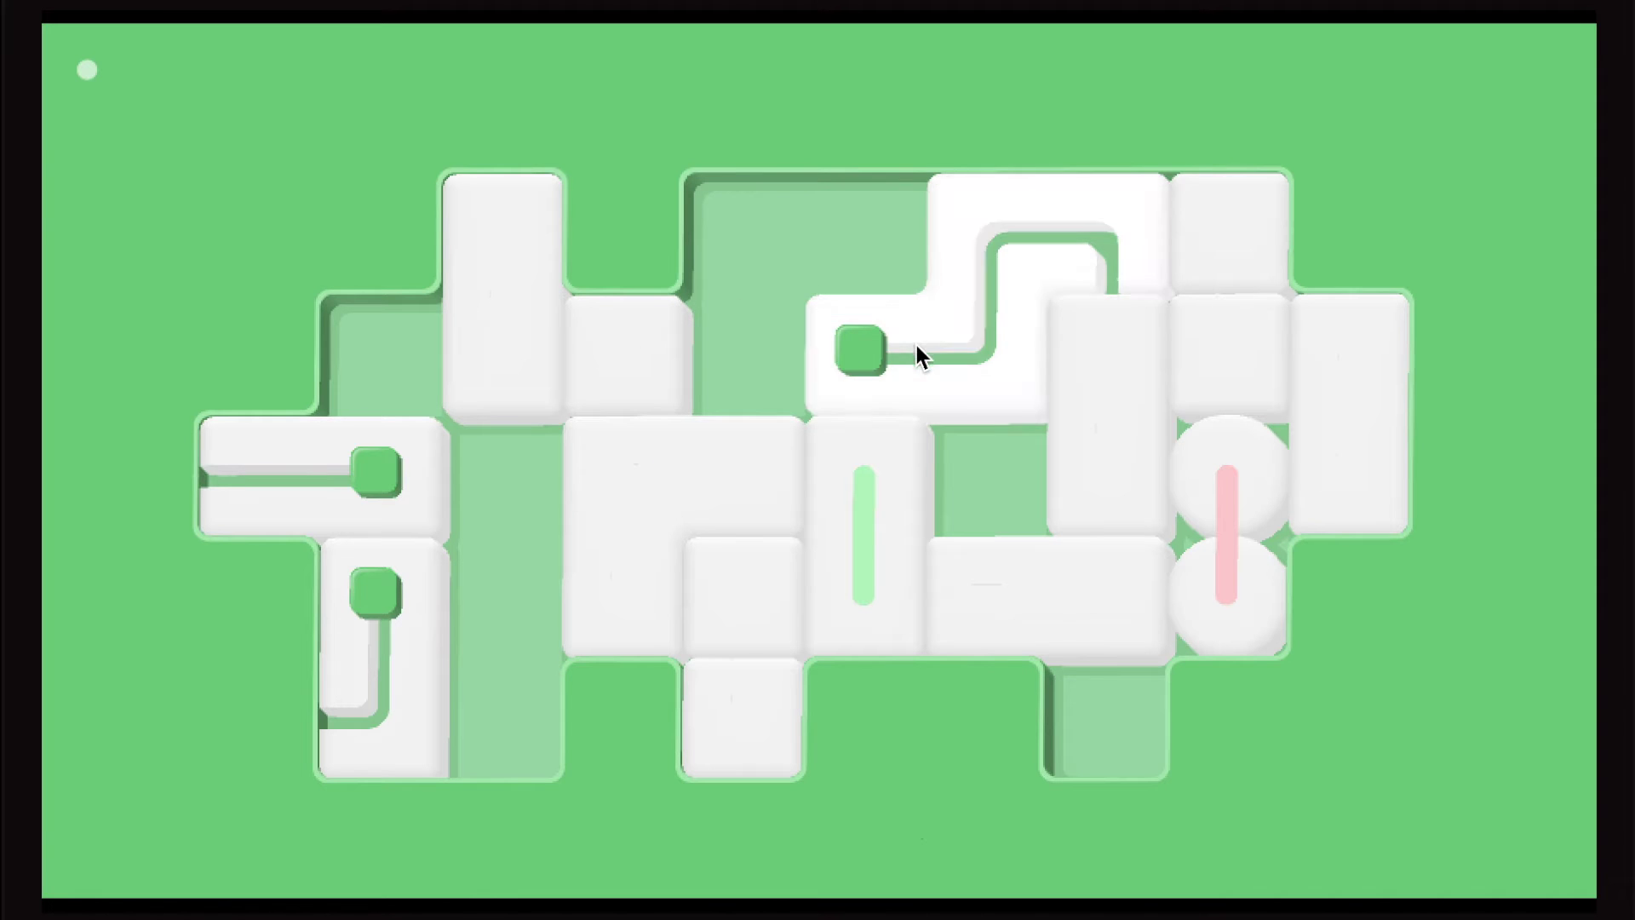
drag(916, 355, 682, 347)
drag(1036, 465, 1048, 368)
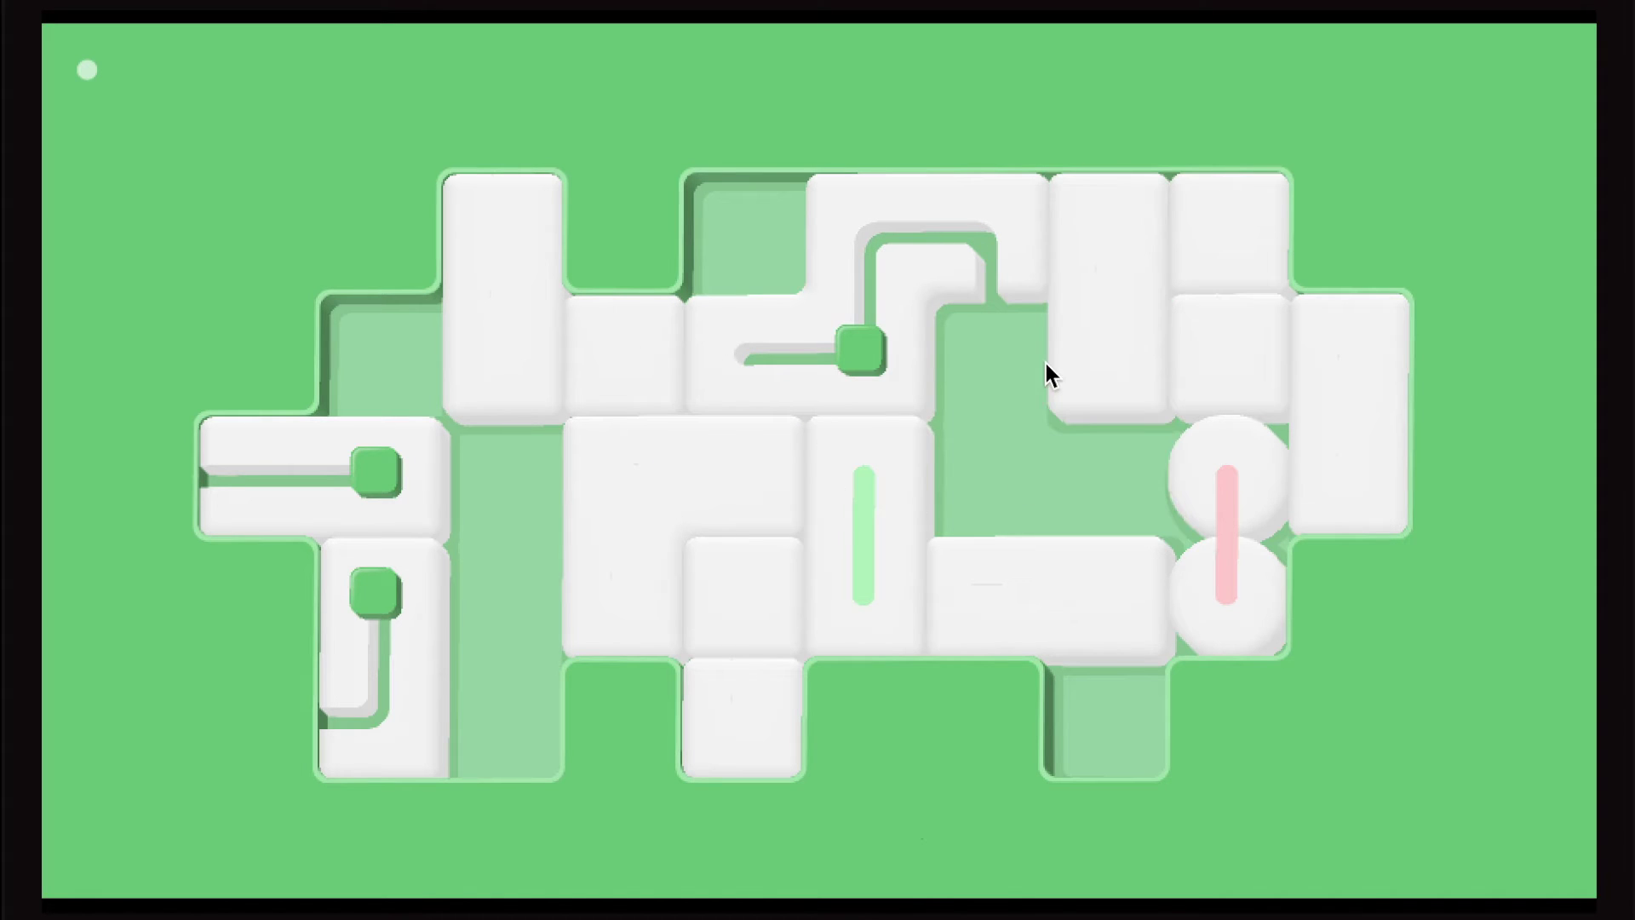
drag(982, 621, 987, 479)
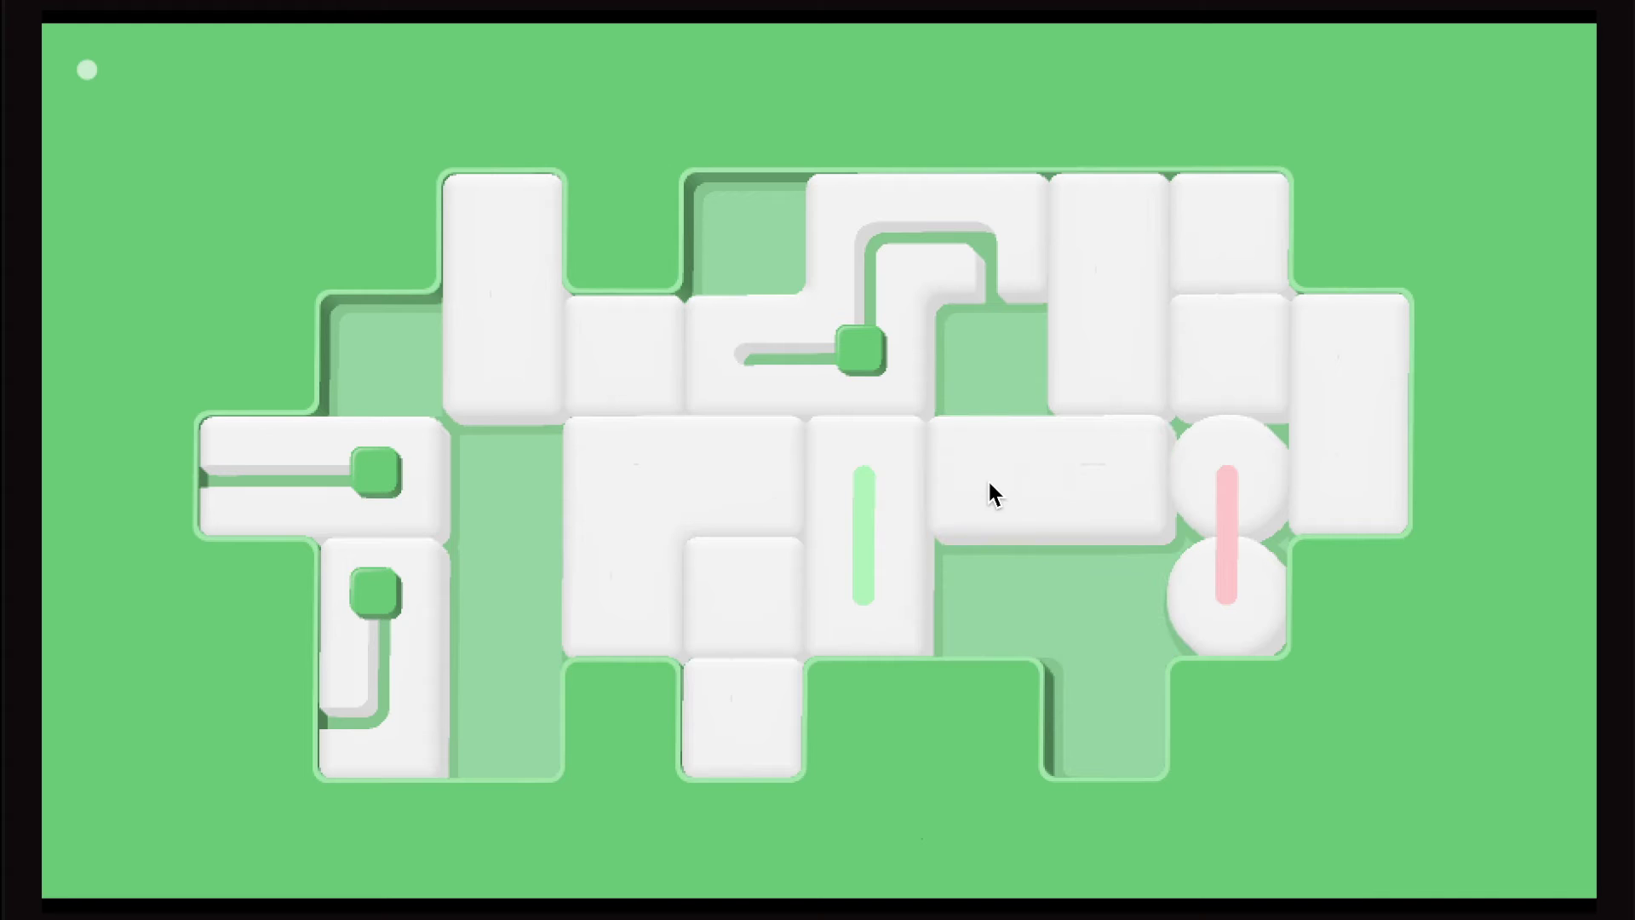
mouse_move(686, 543)
mouse_down()
mouse_move(602, 541)
mouse_move(601, 701)
mouse_up()
mouse_move(734, 595)
mouse_down()
mouse_move(710, 489)
mouse_move(694, 729)
mouse_move(730, 489)
mouse_move(504, 495)
mouse_up()
- Move the green-bar tile down-left, lower the S-piece, and park small blocks in the top row
mouse_move(832, 514)
mouse_down()
mouse_move(613, 517)
mouse_move(658, 745)
mouse_up()
drag(854, 355, 851, 529)
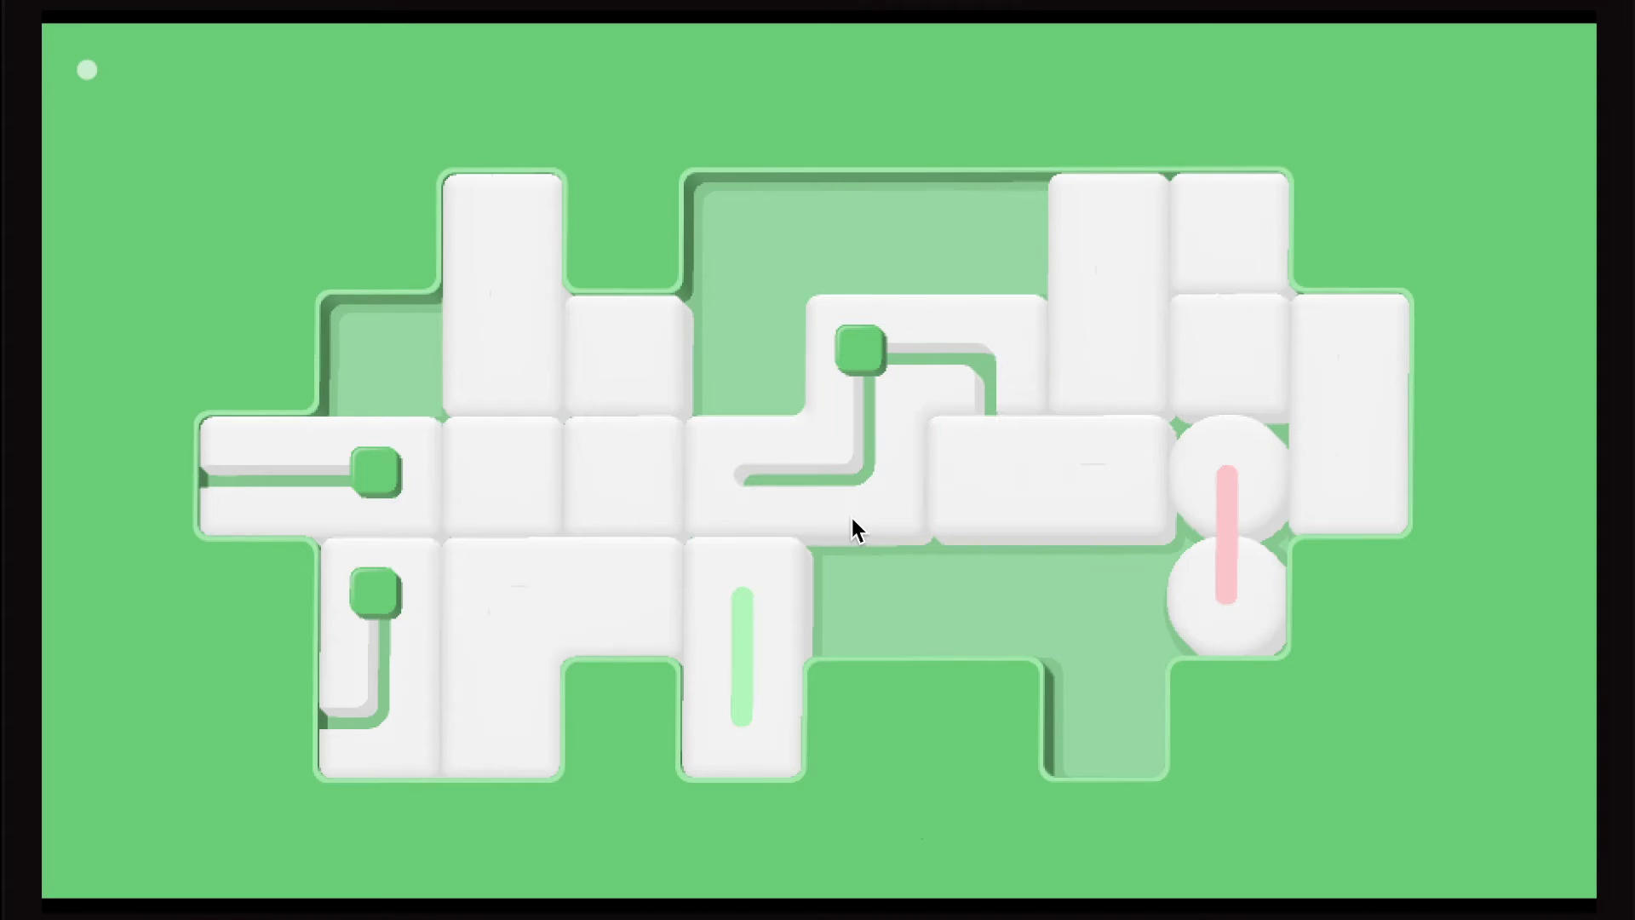
mouse_move(576, 369)
mouse_down()
mouse_move(796, 353)
mouse_move(774, 241)
mouse_move(932, 218)
mouse_up()
mouse_move(592, 426)
mouse_down()
mouse_move(613, 355)
mouse_move(675, 353)
mouse_move(704, 266)
mouse_move(786, 281)
mouse_up()
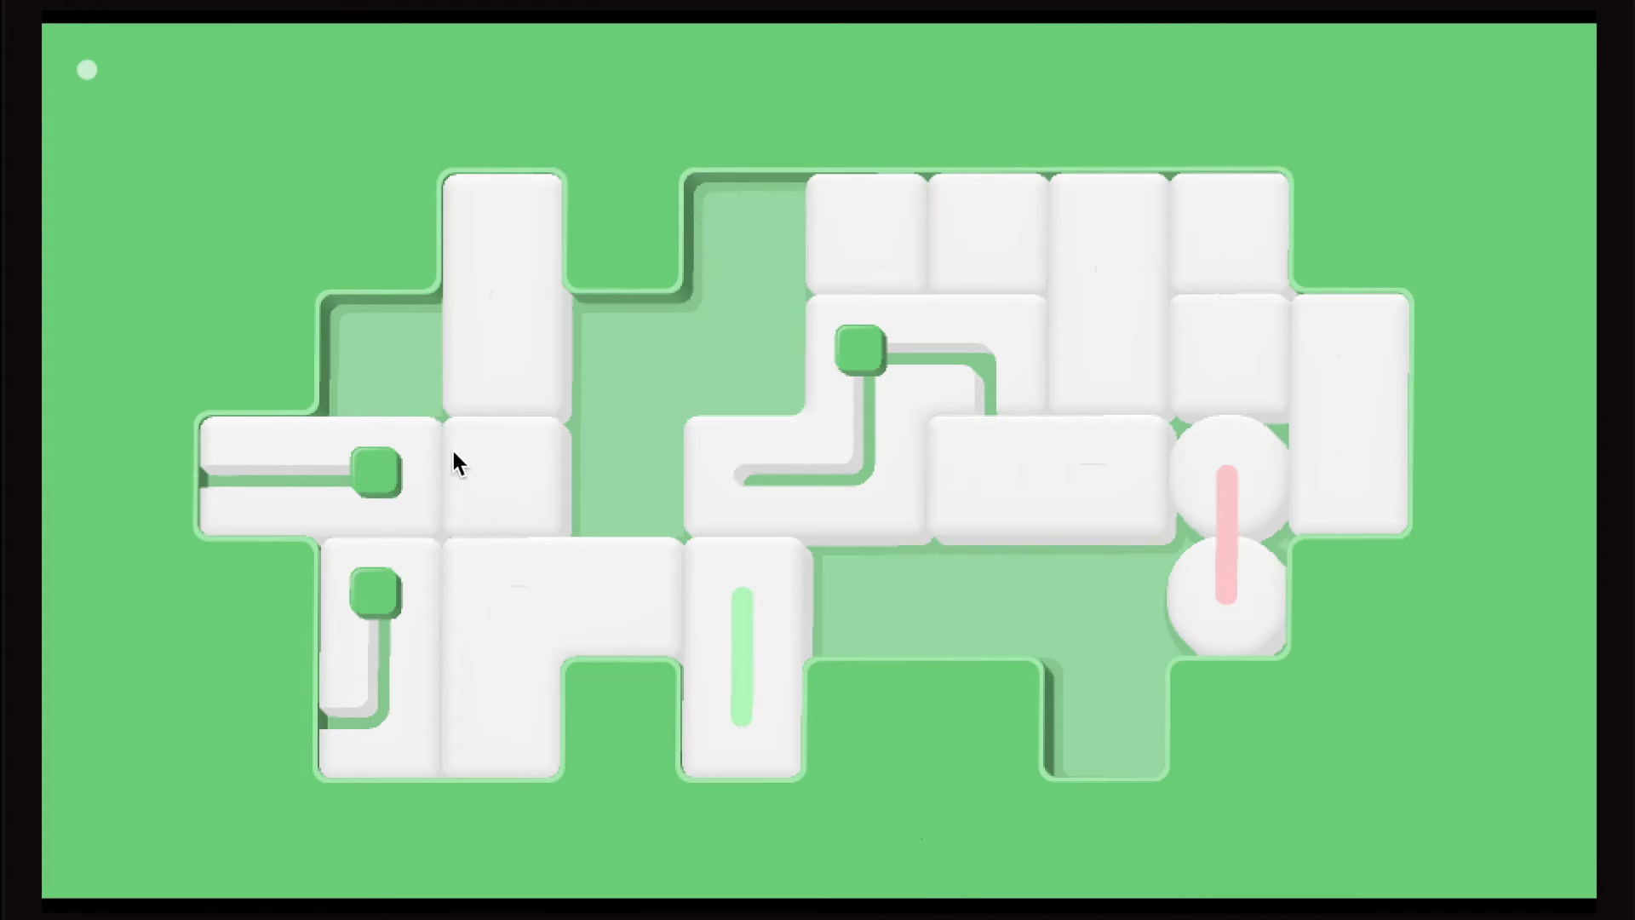
mouse_move(454, 462)
mouse_down()
mouse_move(592, 474)
mouse_move(595, 438)
mouse_up()
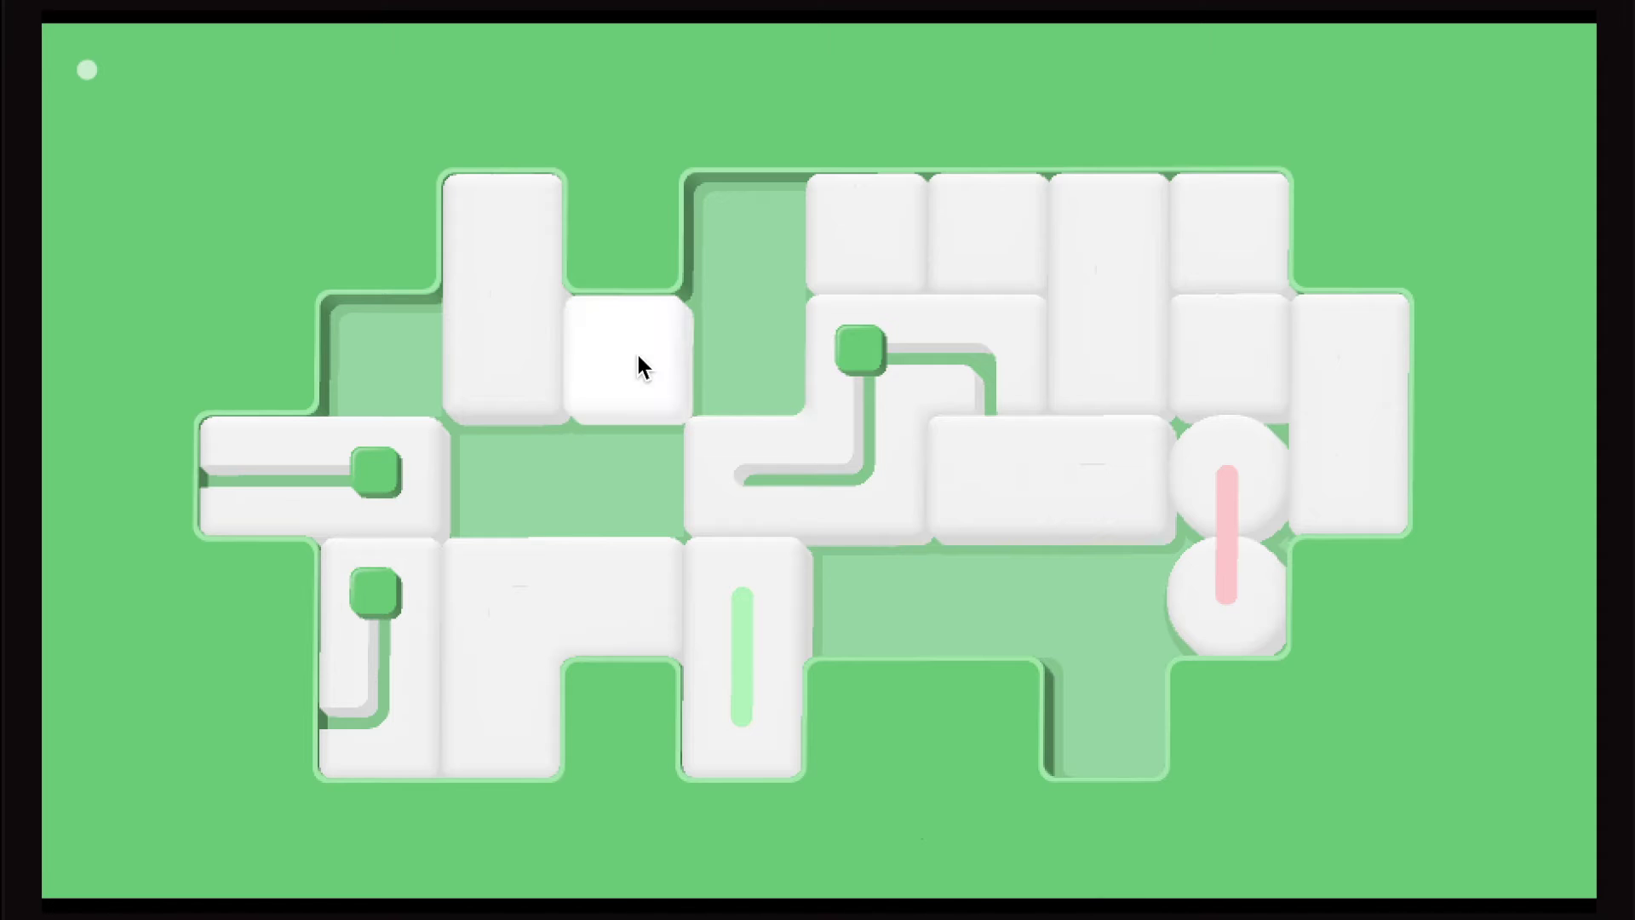
mouse_move(671, 355)
mouse_down()
mouse_move(732, 355)
mouse_move(744, 163)
mouse_up()
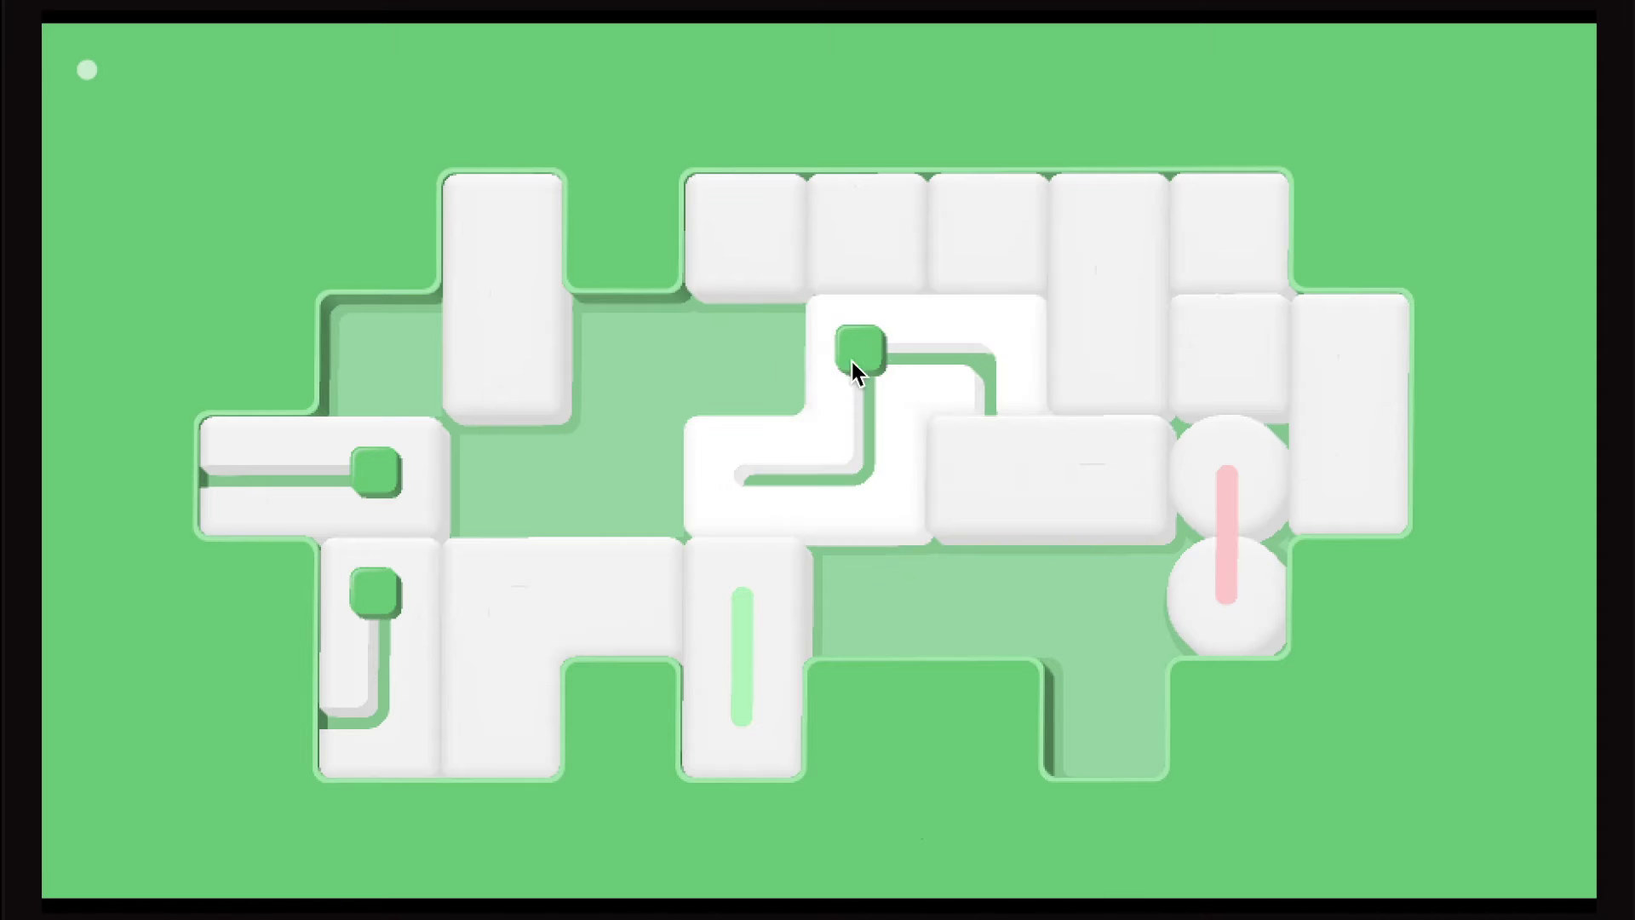
drag(852, 361, 713, 355)
- Rearrange the top-row blocks and push the path piece up to clear its knob
drag(1056, 462, 1028, 578)
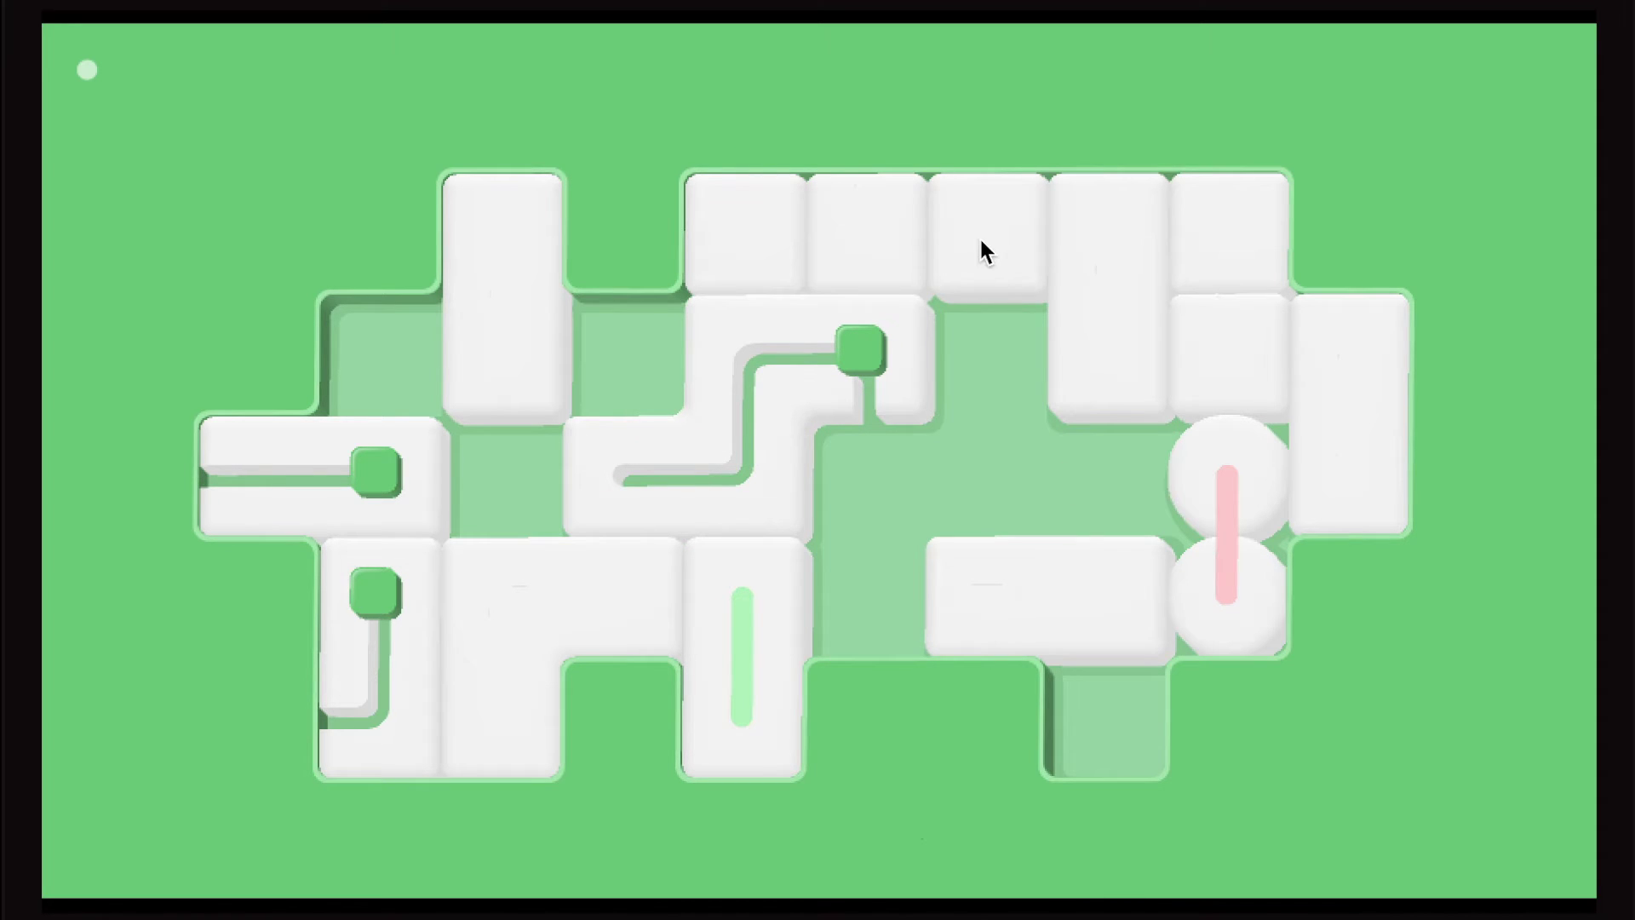
drag(983, 248, 975, 351)
drag(930, 212, 1022, 212)
drag(734, 222, 824, 224)
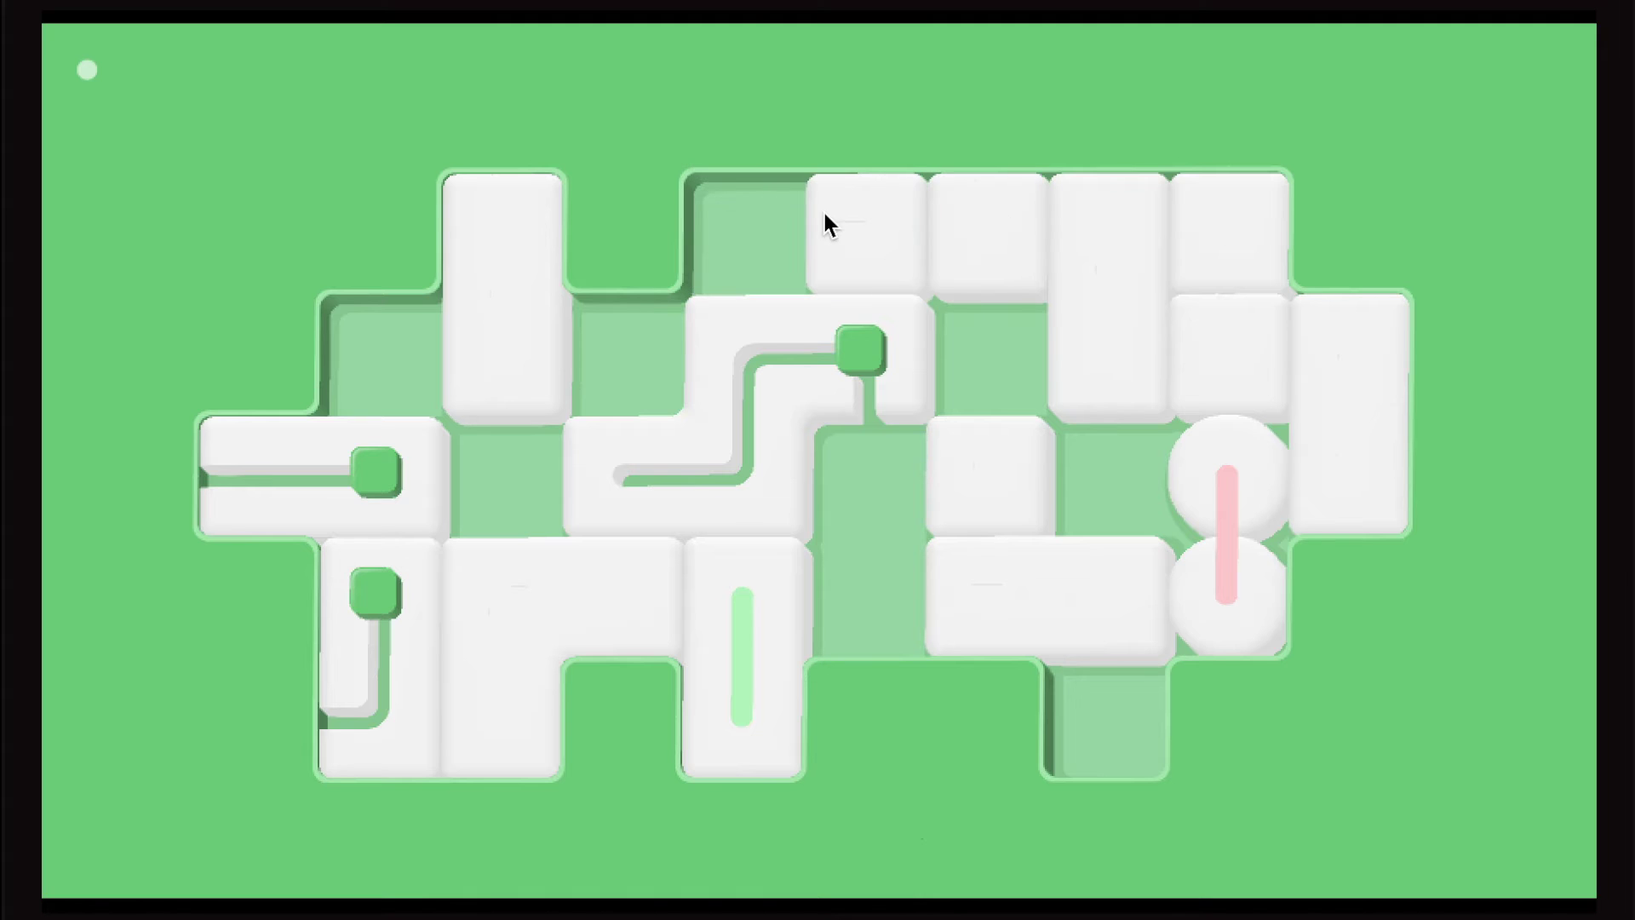
drag(968, 273, 969, 364)
drag(895, 219, 990, 220)
drag(895, 311, 879, 139)
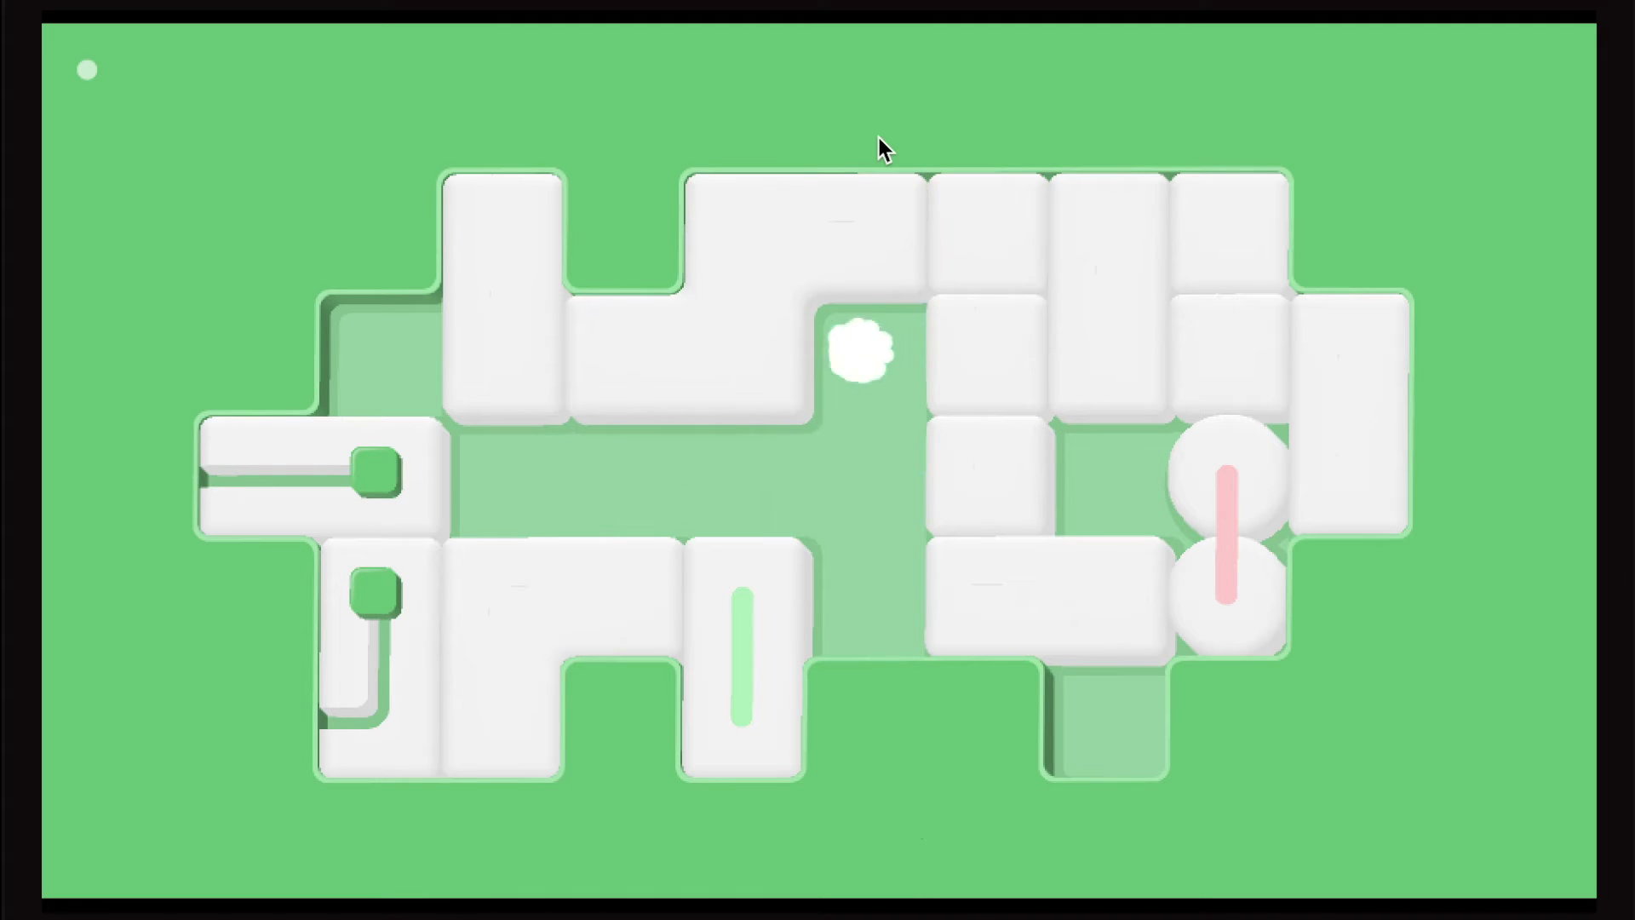
- Slide the two-cell block right and reposition the left pipe piece and bottom L-block
drag(403, 526, 820, 494)
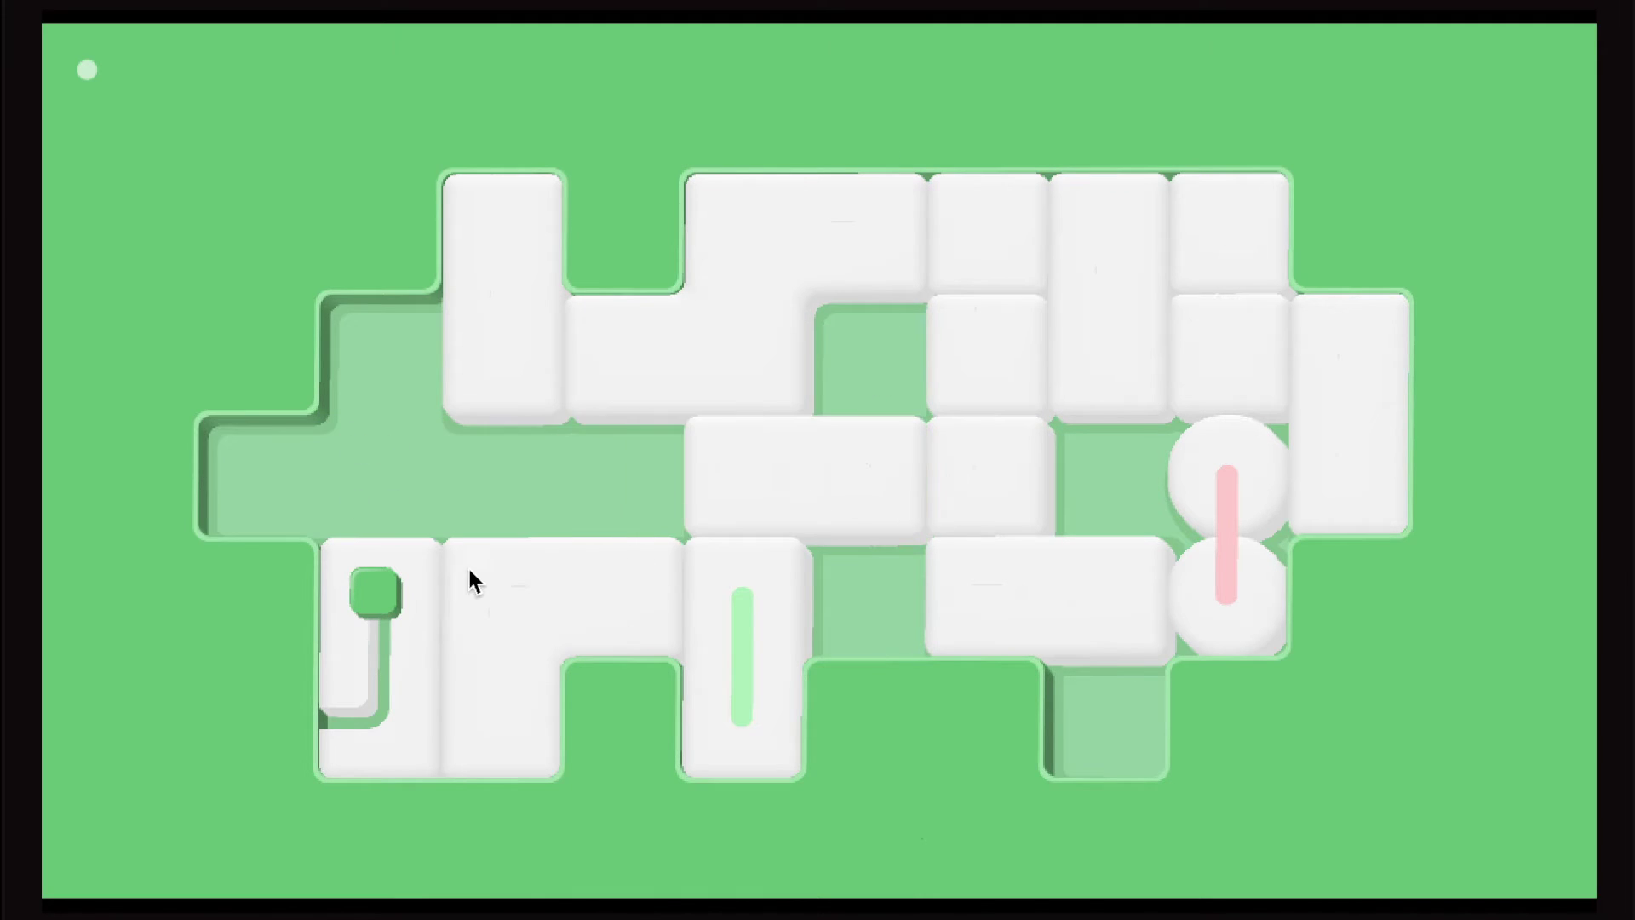
drag(421, 577, 451, 204)
drag(530, 639, 558, 338)
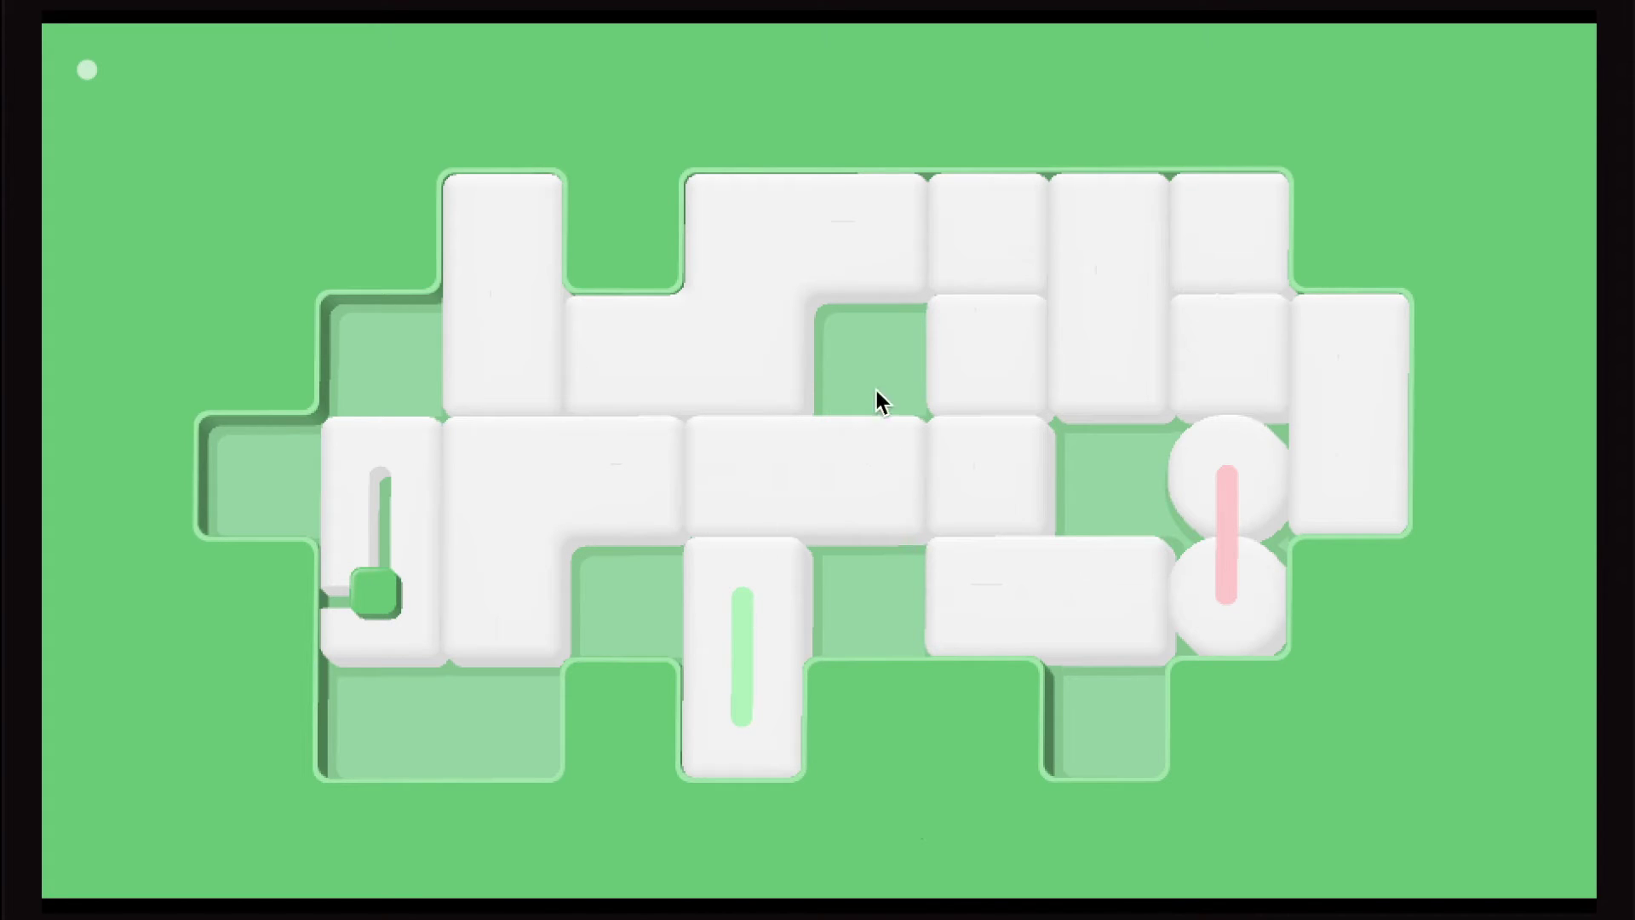
drag(392, 449, 407, 741)
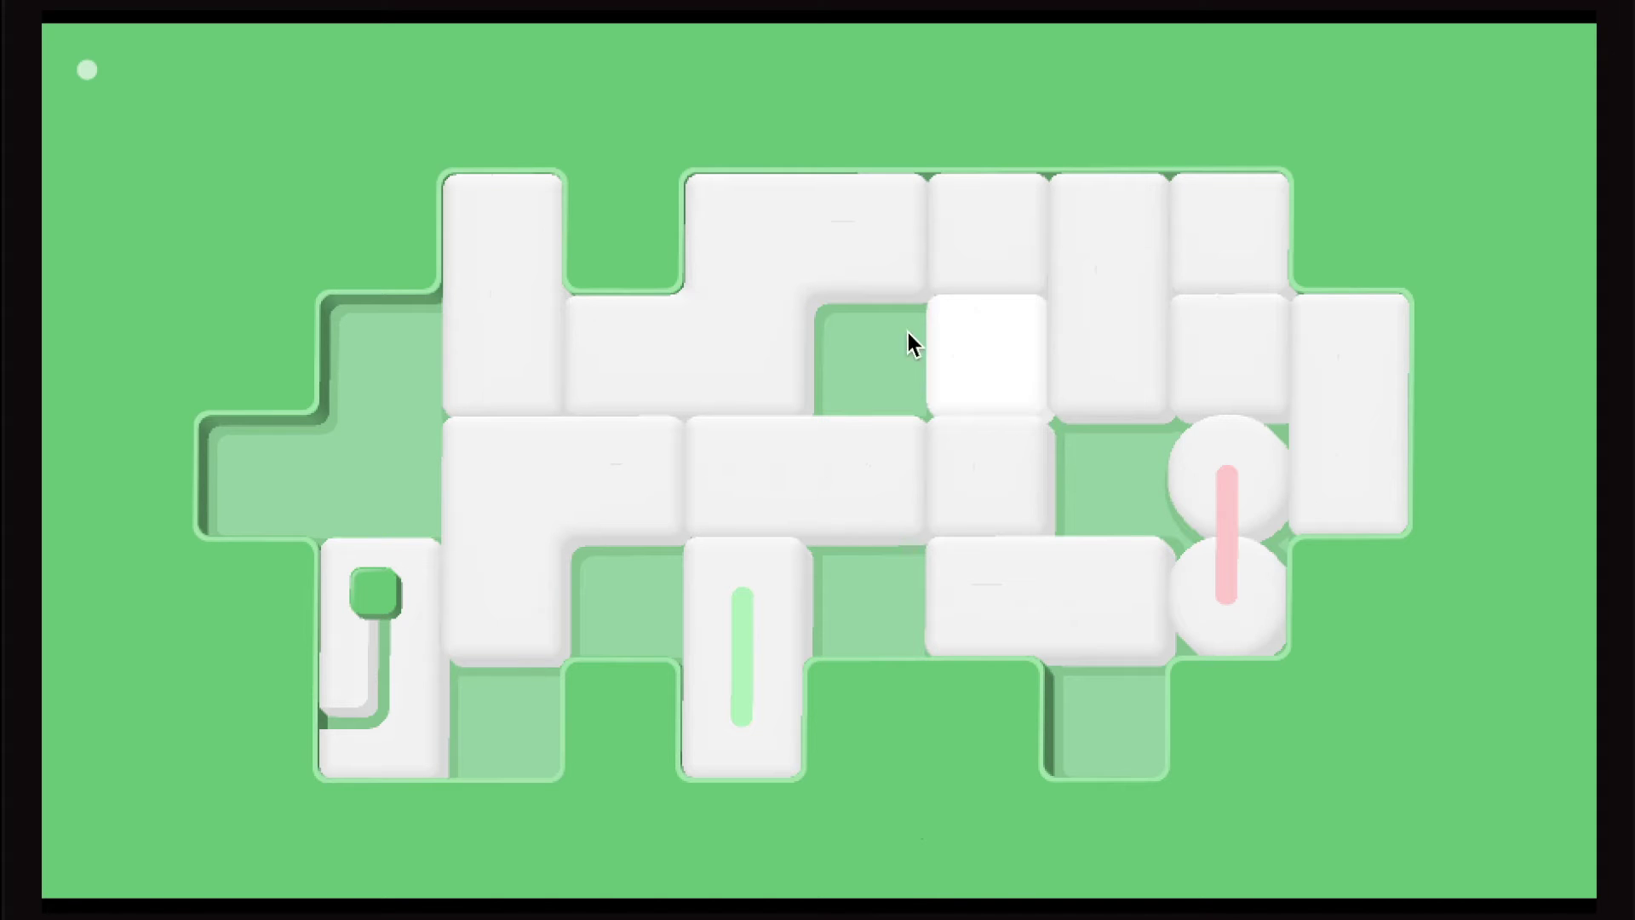
- Rearrange the right-side square blocks and shift the Z-shaped block one cell right
drag(1025, 187, 1025, 315)
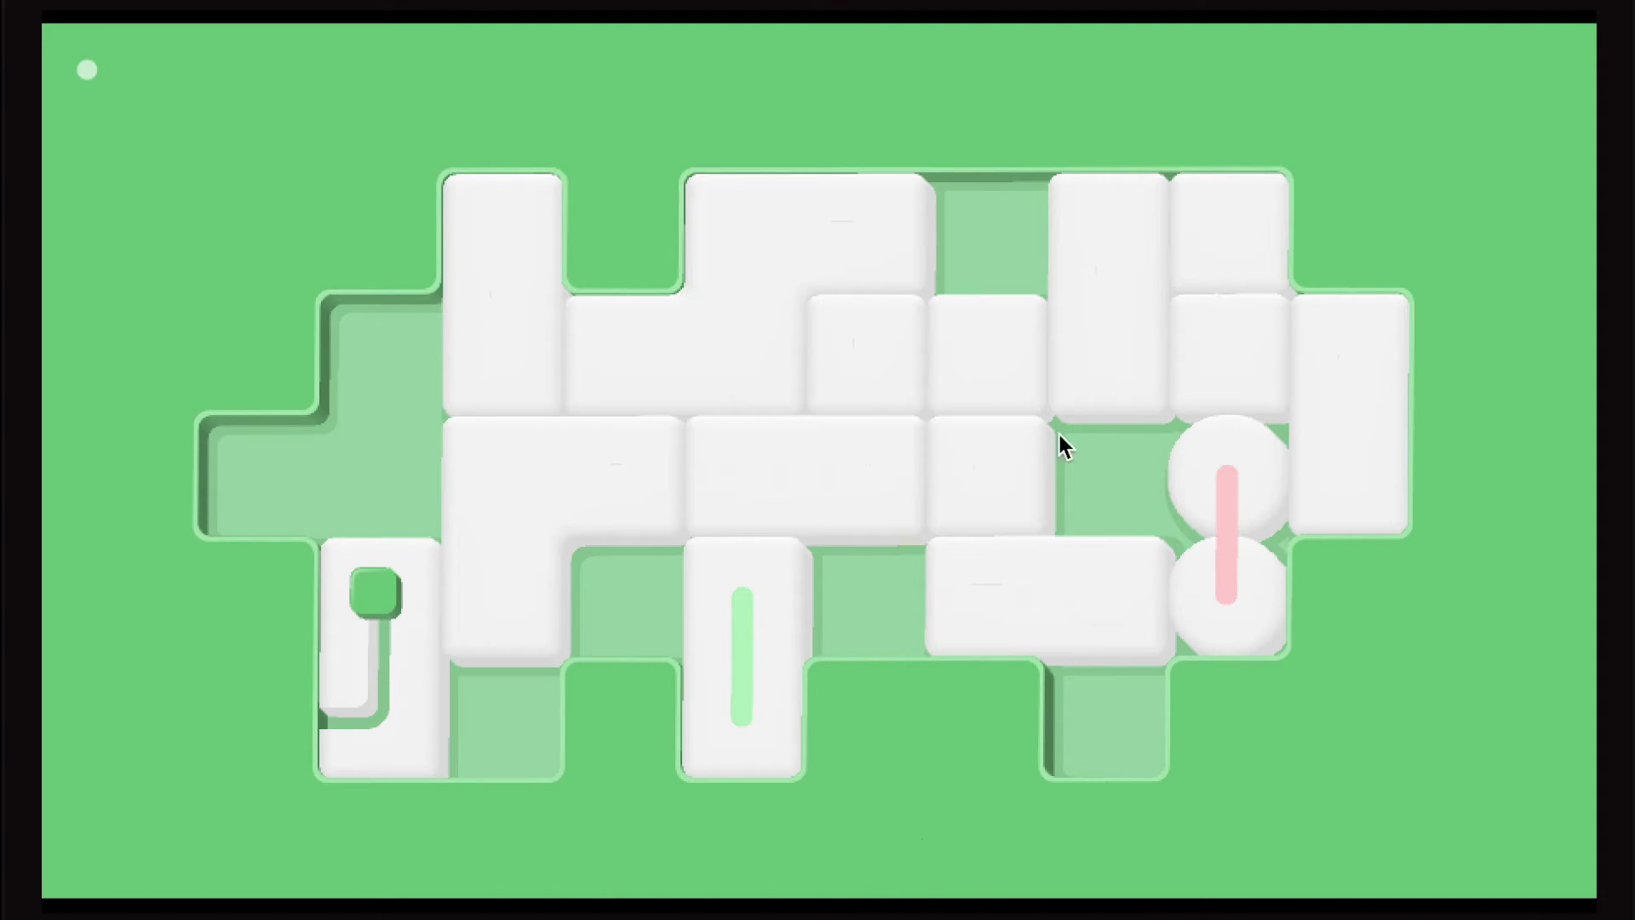
drag(1067, 470, 1144, 462)
drag(988, 383, 985, 423)
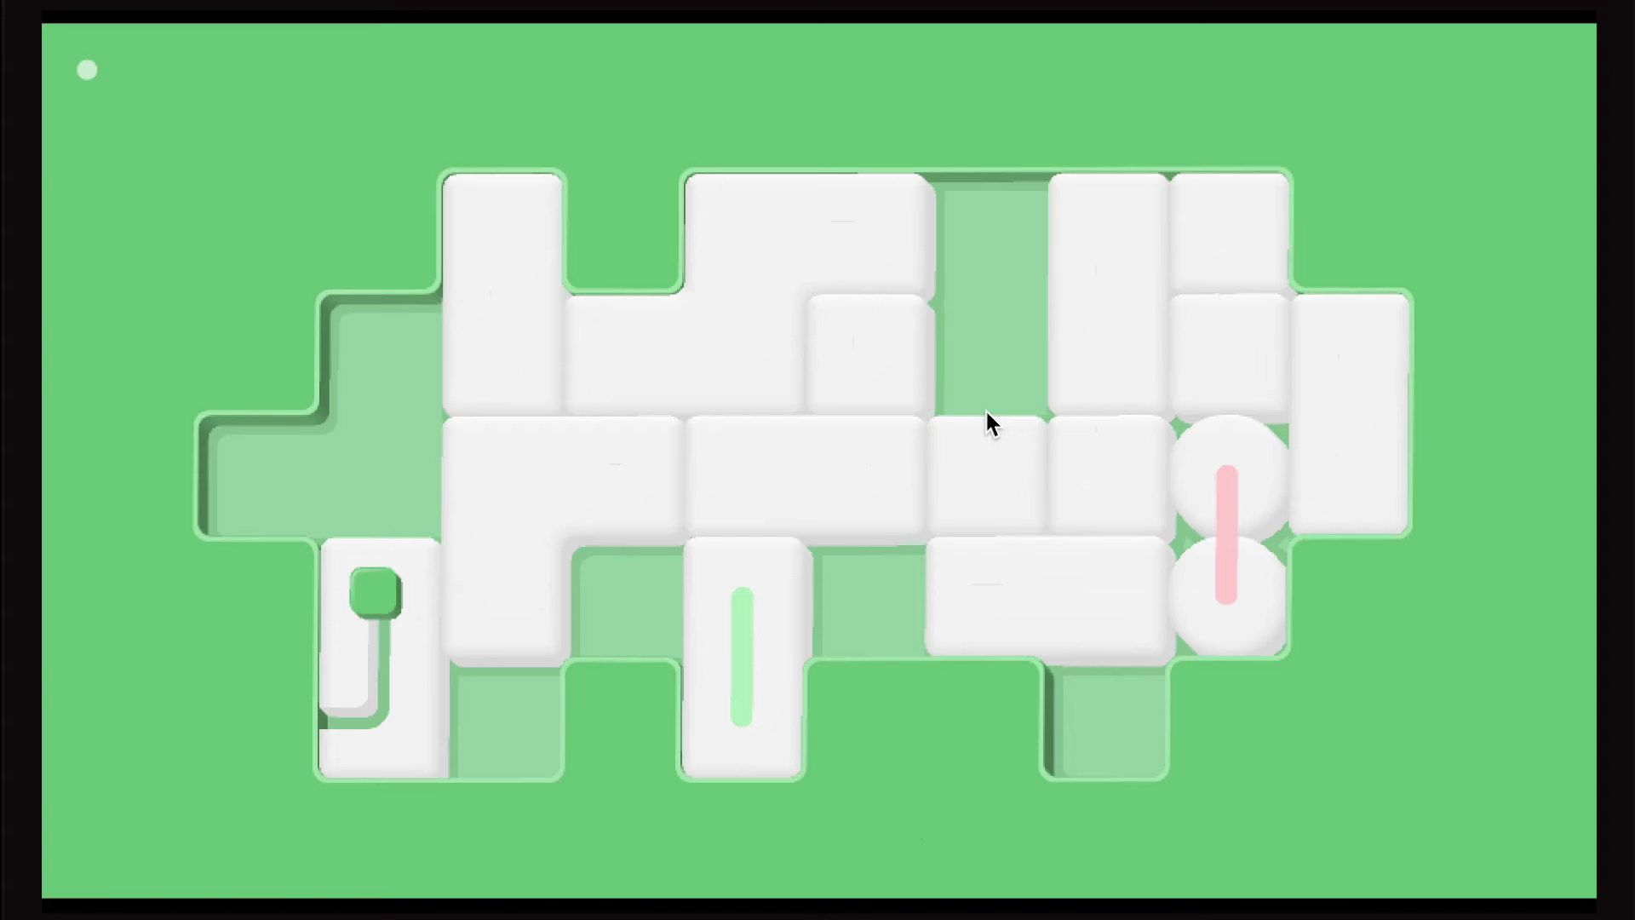
drag(878, 376, 996, 373)
drag(877, 241, 1080, 214)
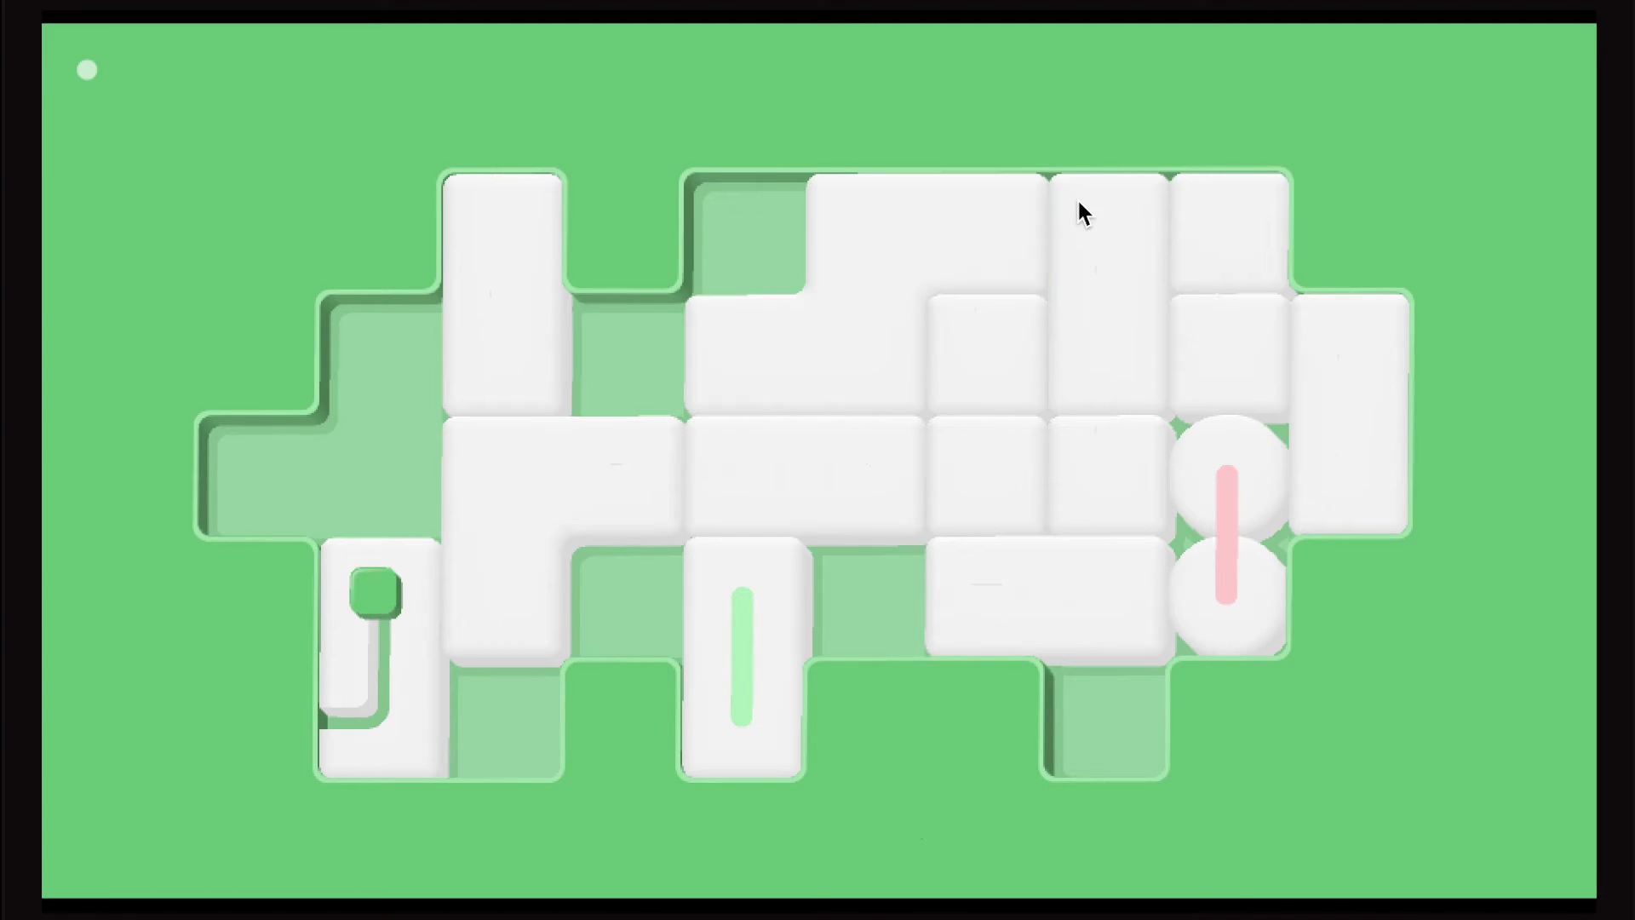
- Lower the L-block, raise the green-knob block, and move the tall and horizontal blocks up-left
drag(543, 499, 559, 711)
mouse_move(529, 401)
mouse_down()
mouse_move(522, 516)
mouse_move(395, 508)
mouse_move(794, 485)
mouse_up()
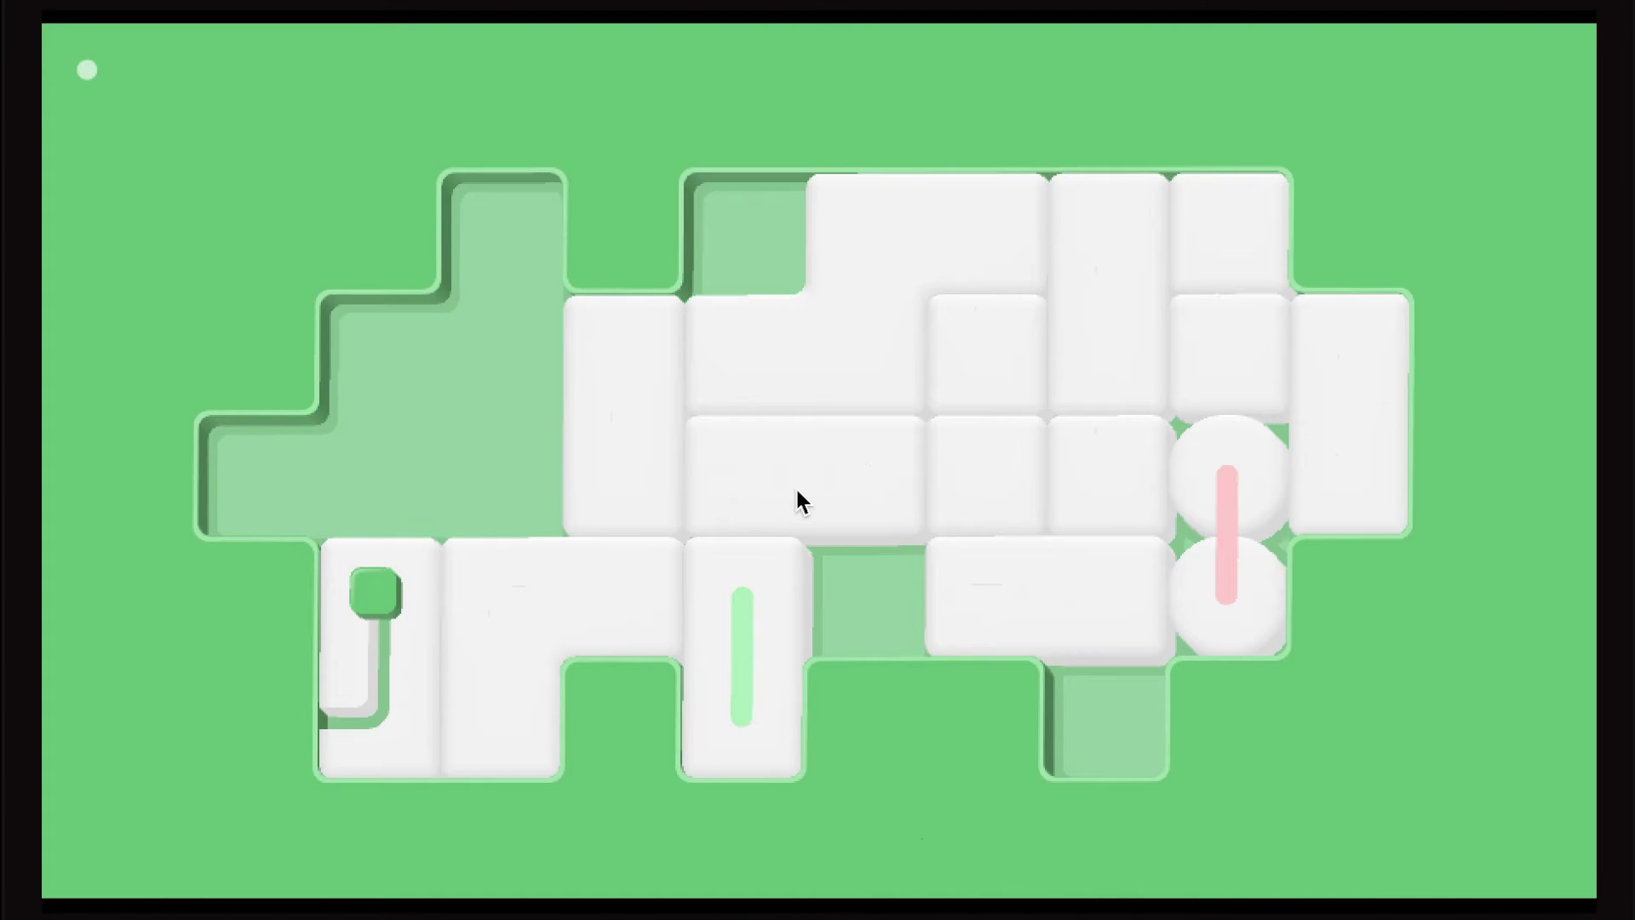
drag(392, 599, 499, 174)
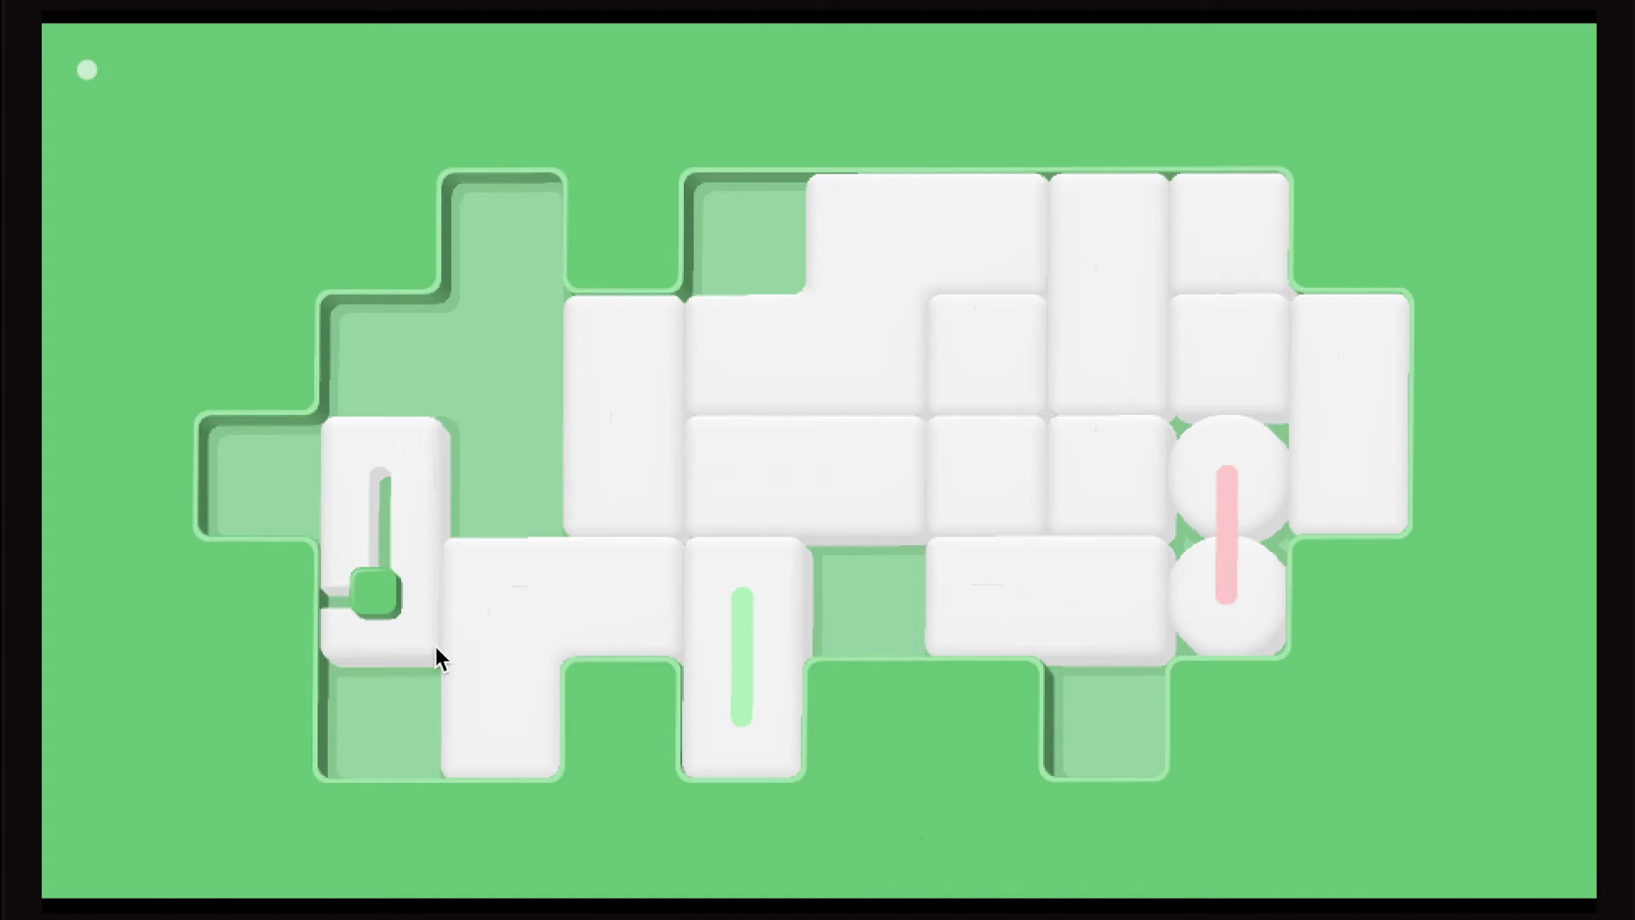
drag(435, 658, 438, 767)
drag(647, 493, 468, 493)
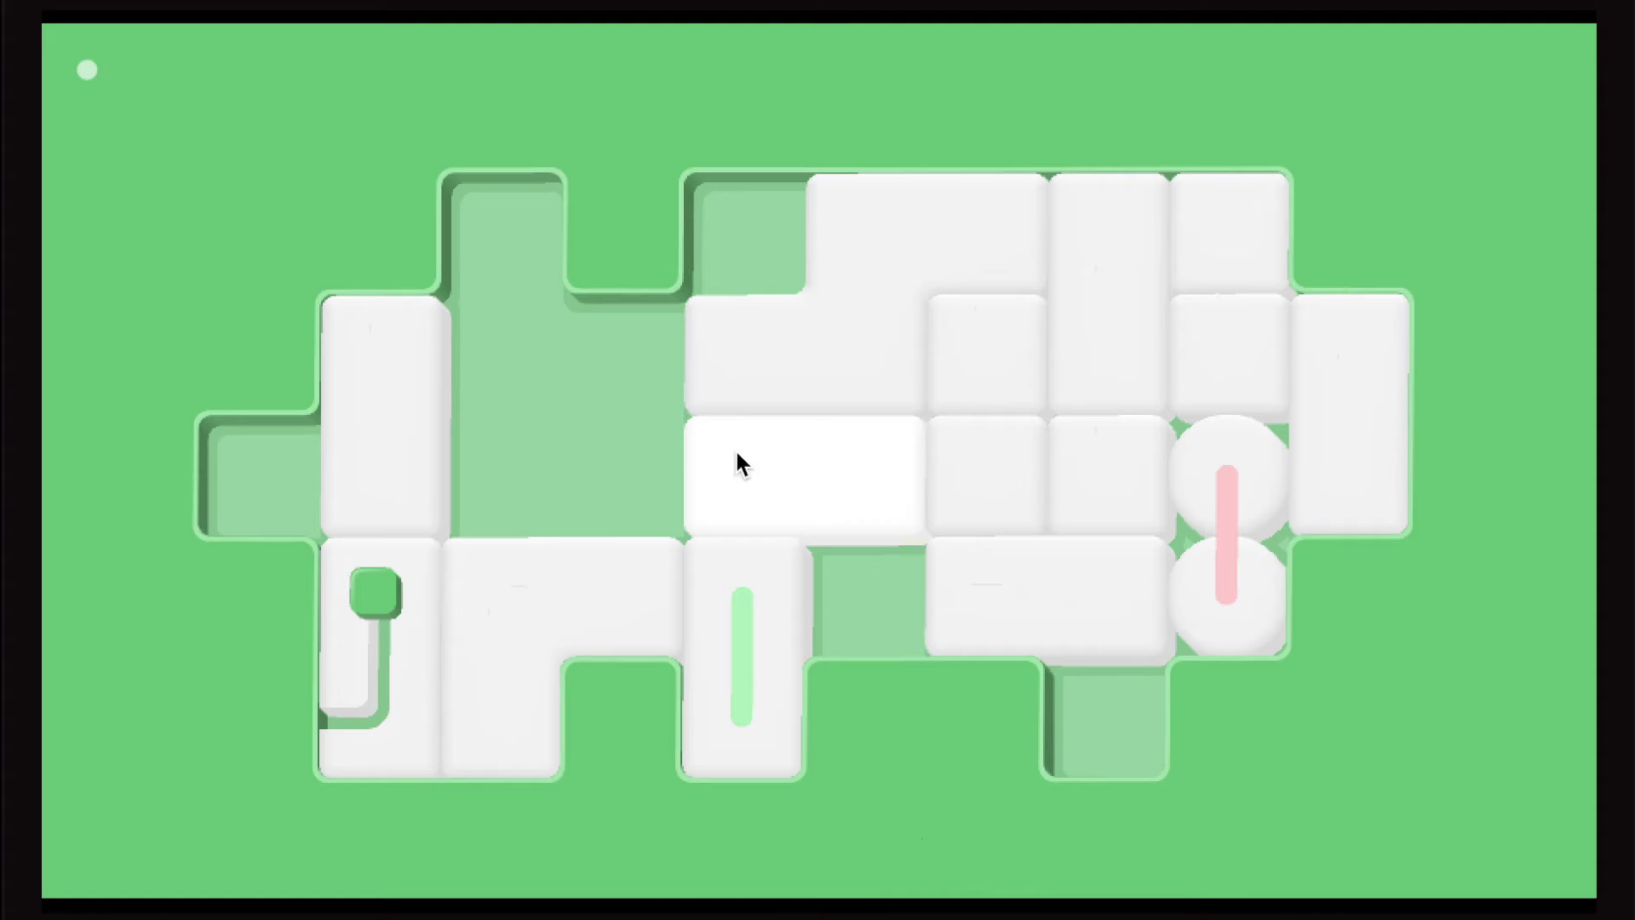
mouse_move(737, 463)
mouse_down()
mouse_move(668, 438)
mouse_move(639, 285)
mouse_up()
mouse_move(610, 719)
mouse_down()
mouse_move(626, 475)
mouse_move(729, 464)
mouse_up()
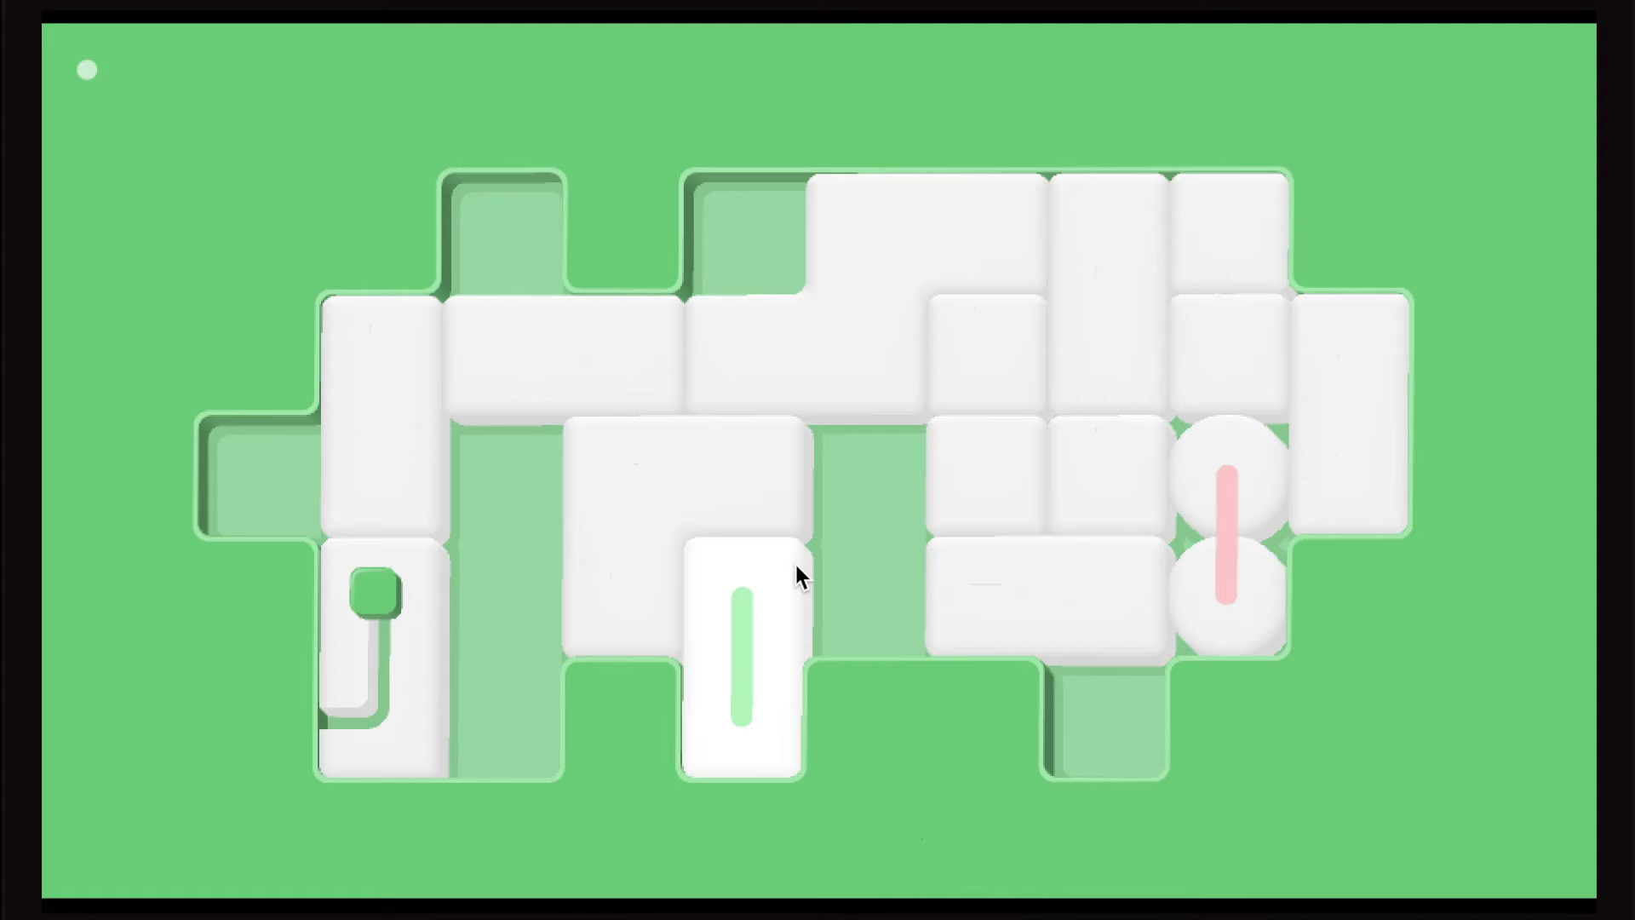
- Shift the L-block left, raise the green-bar block, then move both one cell right
drag(755, 496, 638, 500)
drag(788, 691, 770, 607)
click(664, 504)
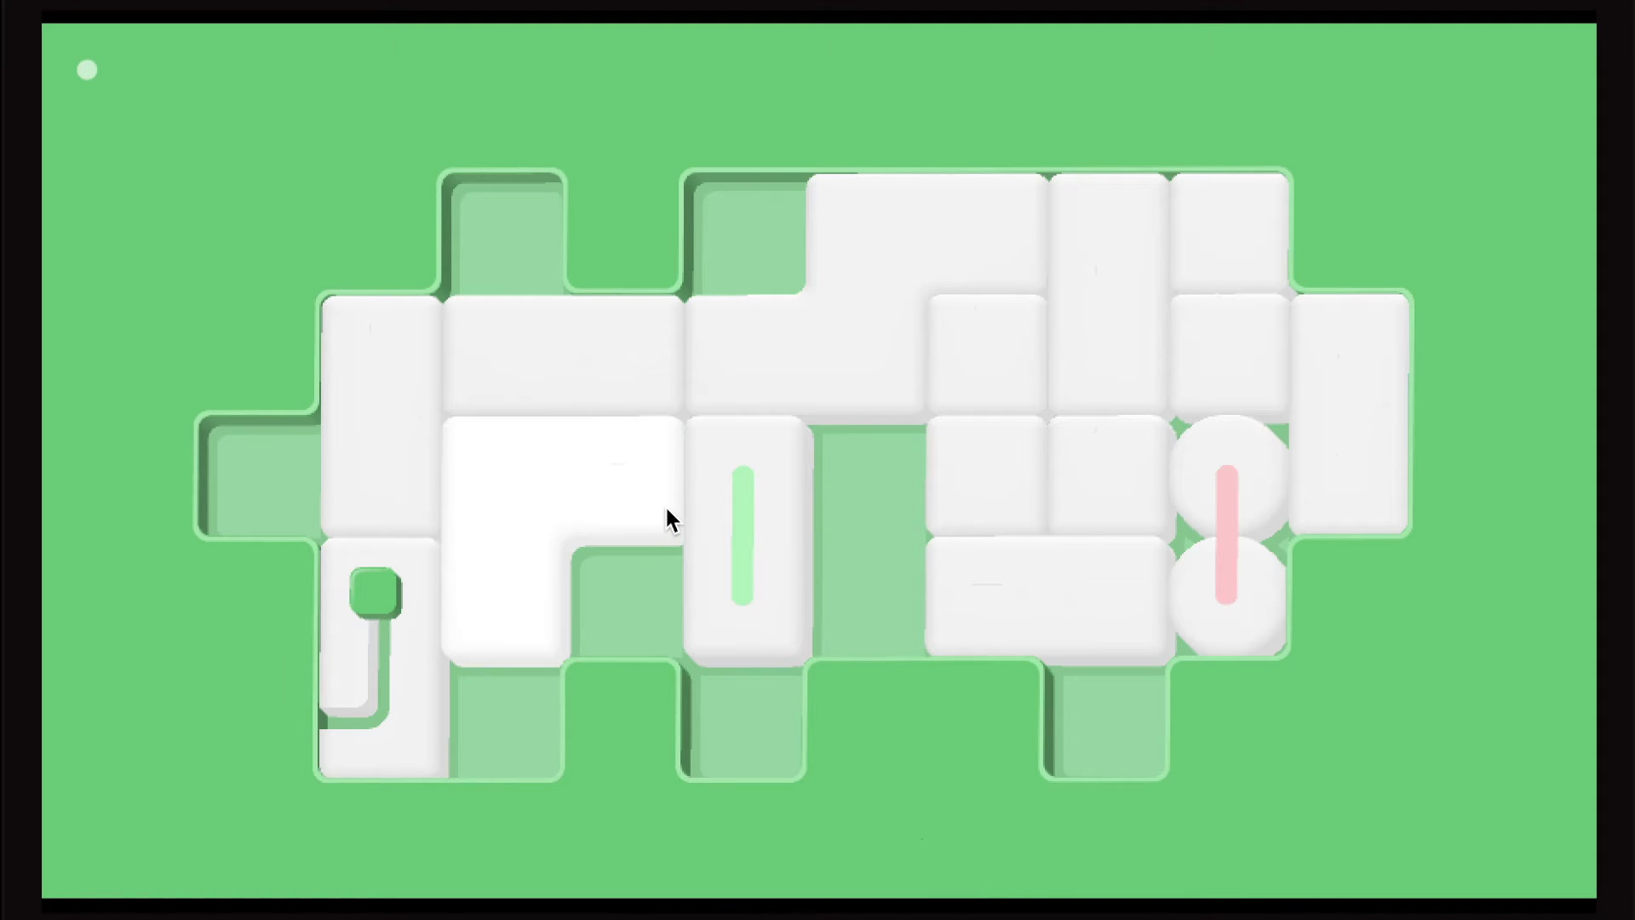
drag(715, 506, 799, 492)
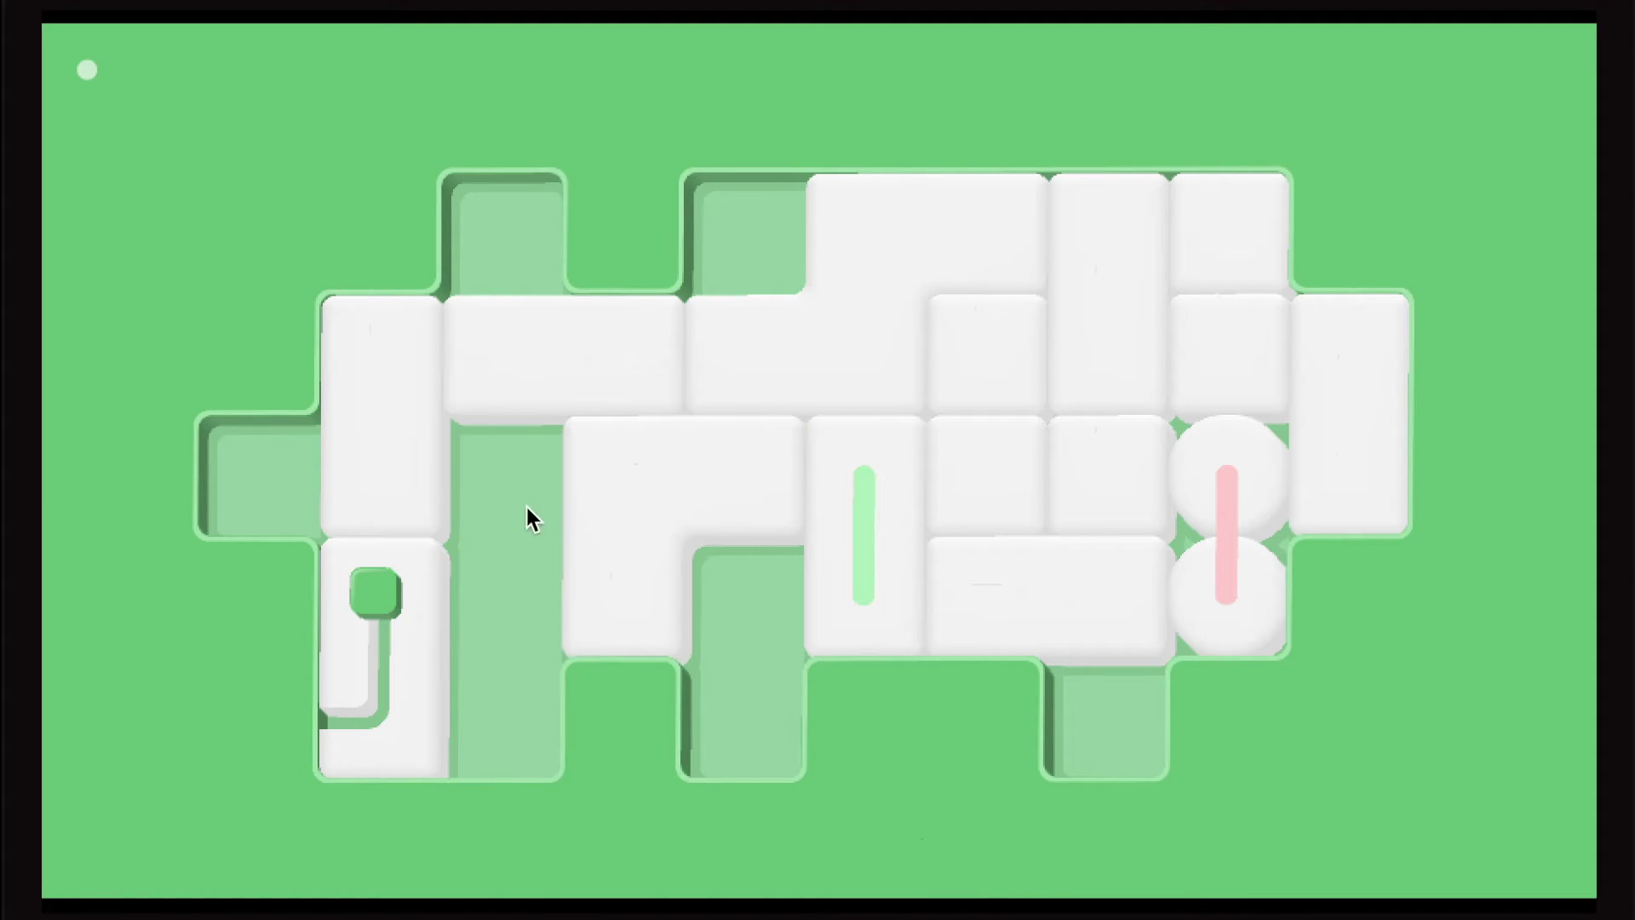
click(499, 358)
- Move the L-shaped block left and down, and lower the horizontal block into the freed space
click(865, 383)
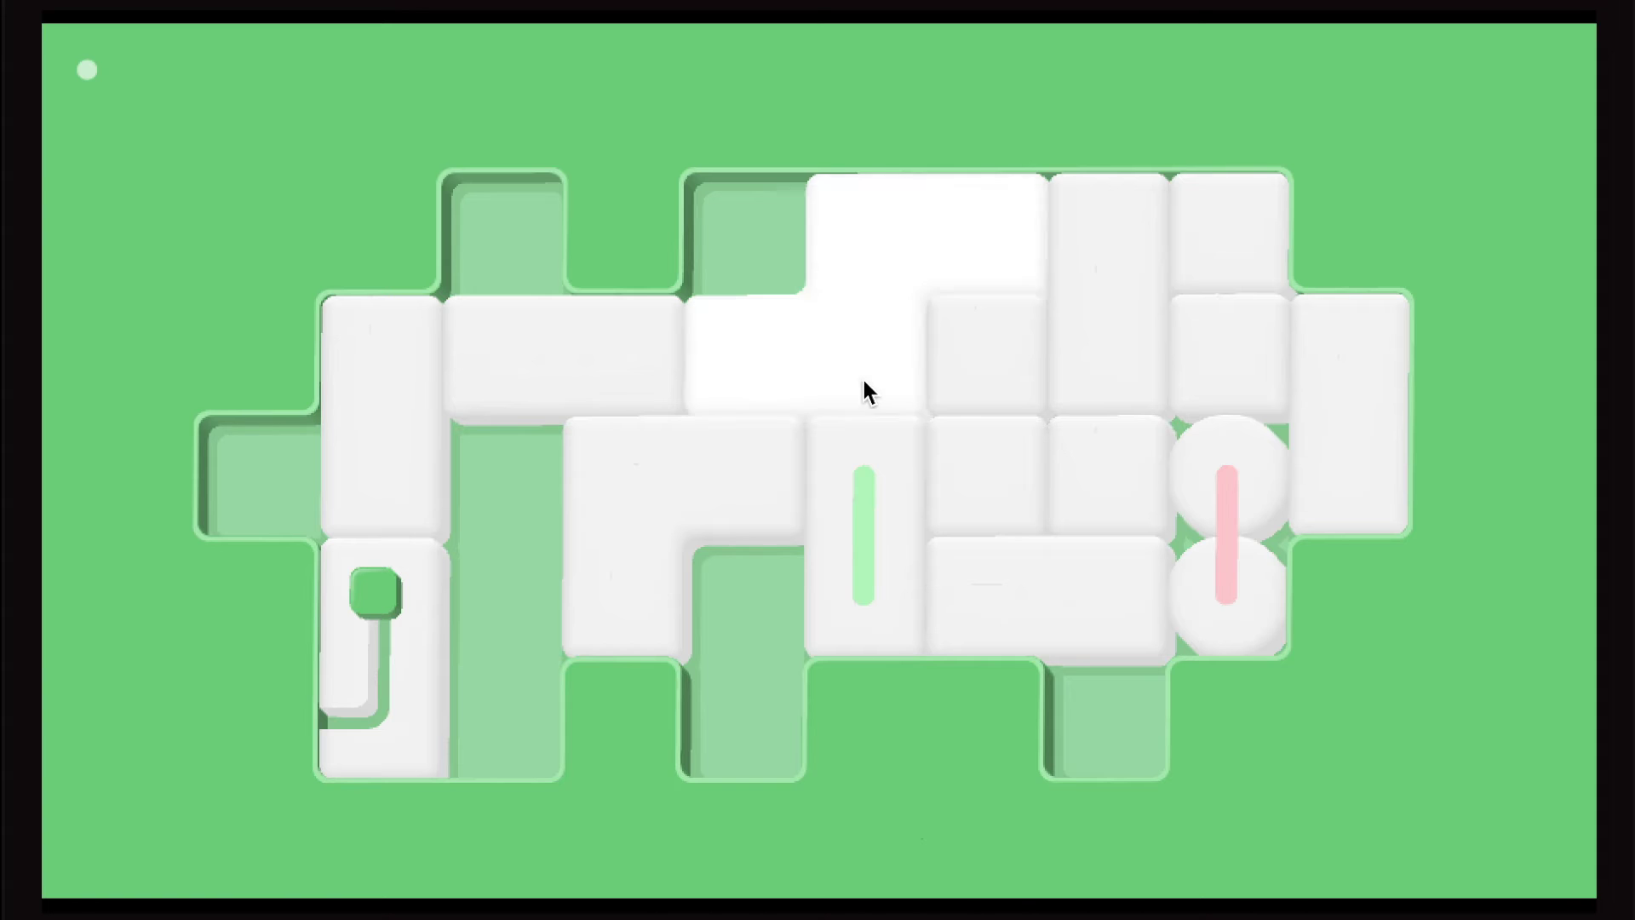
click(702, 522)
key(Left)
key(Down)
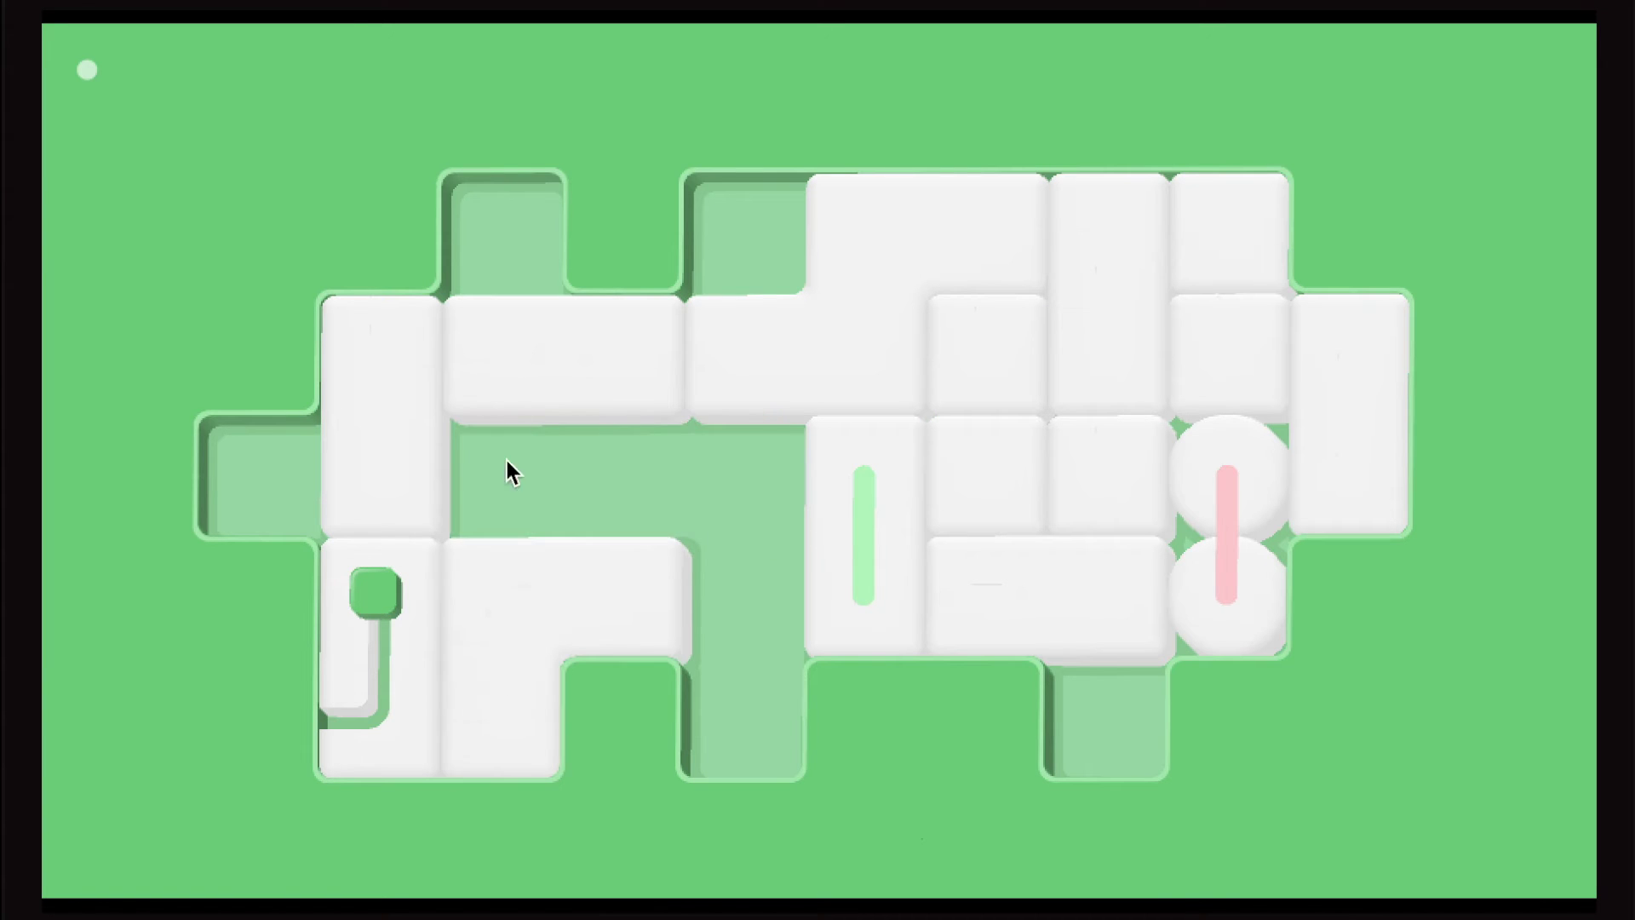
click(518, 400)
key(Down)
- Shift the L-block left and the horizontal block right, raise the green-bar block, and drop the square beside the pink circles
drag(741, 294, 602, 353)
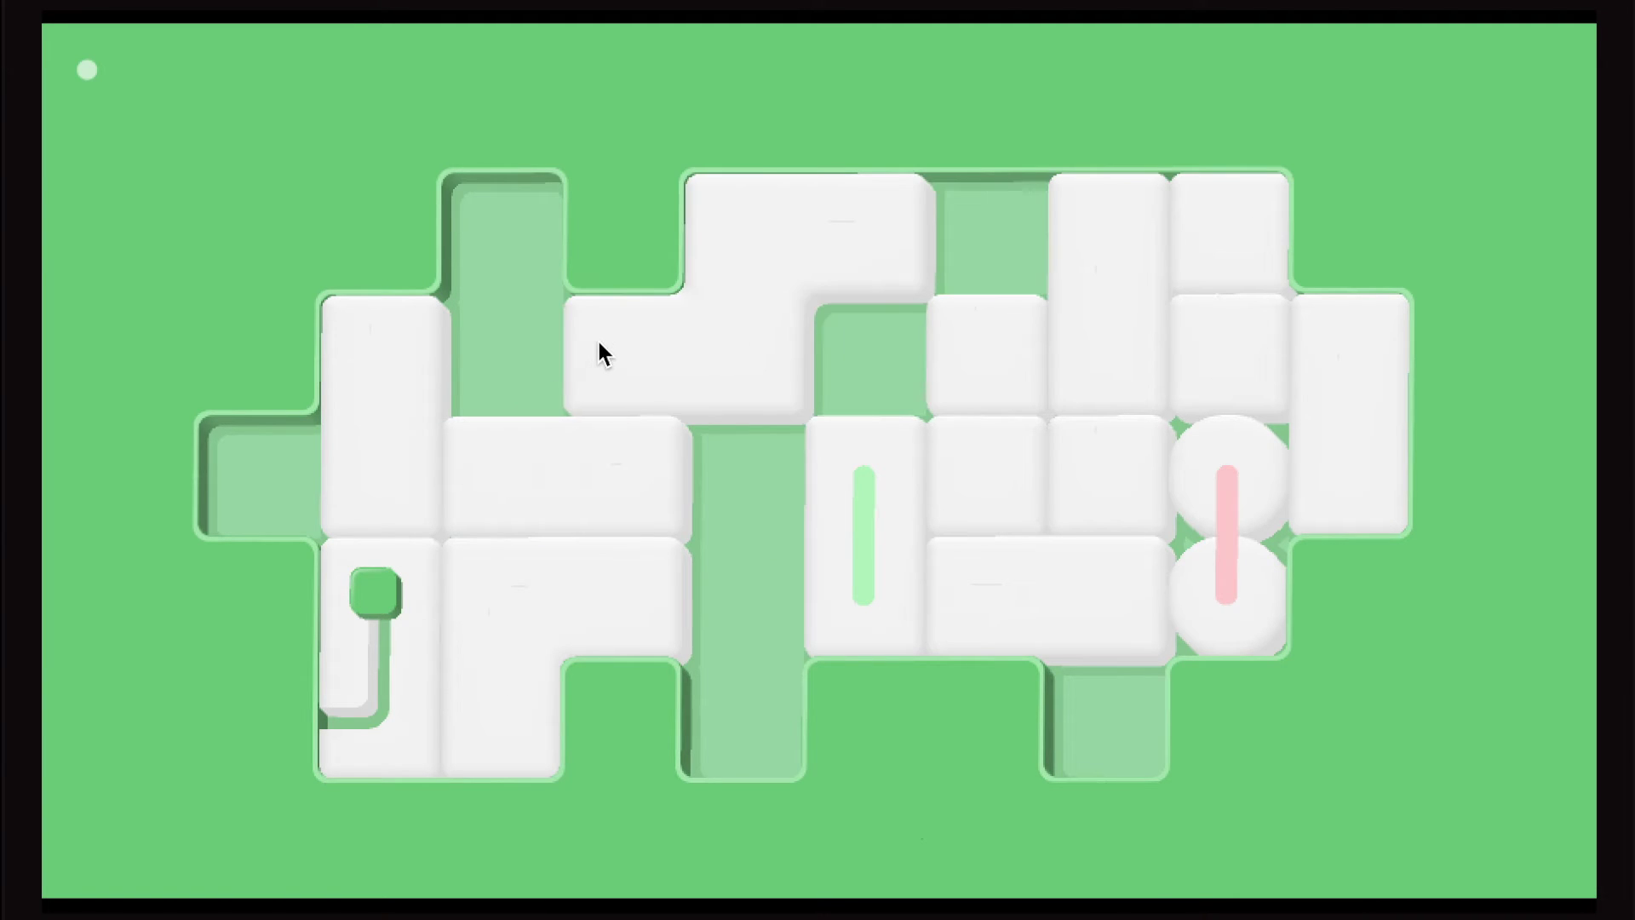
drag(621, 456, 747, 461)
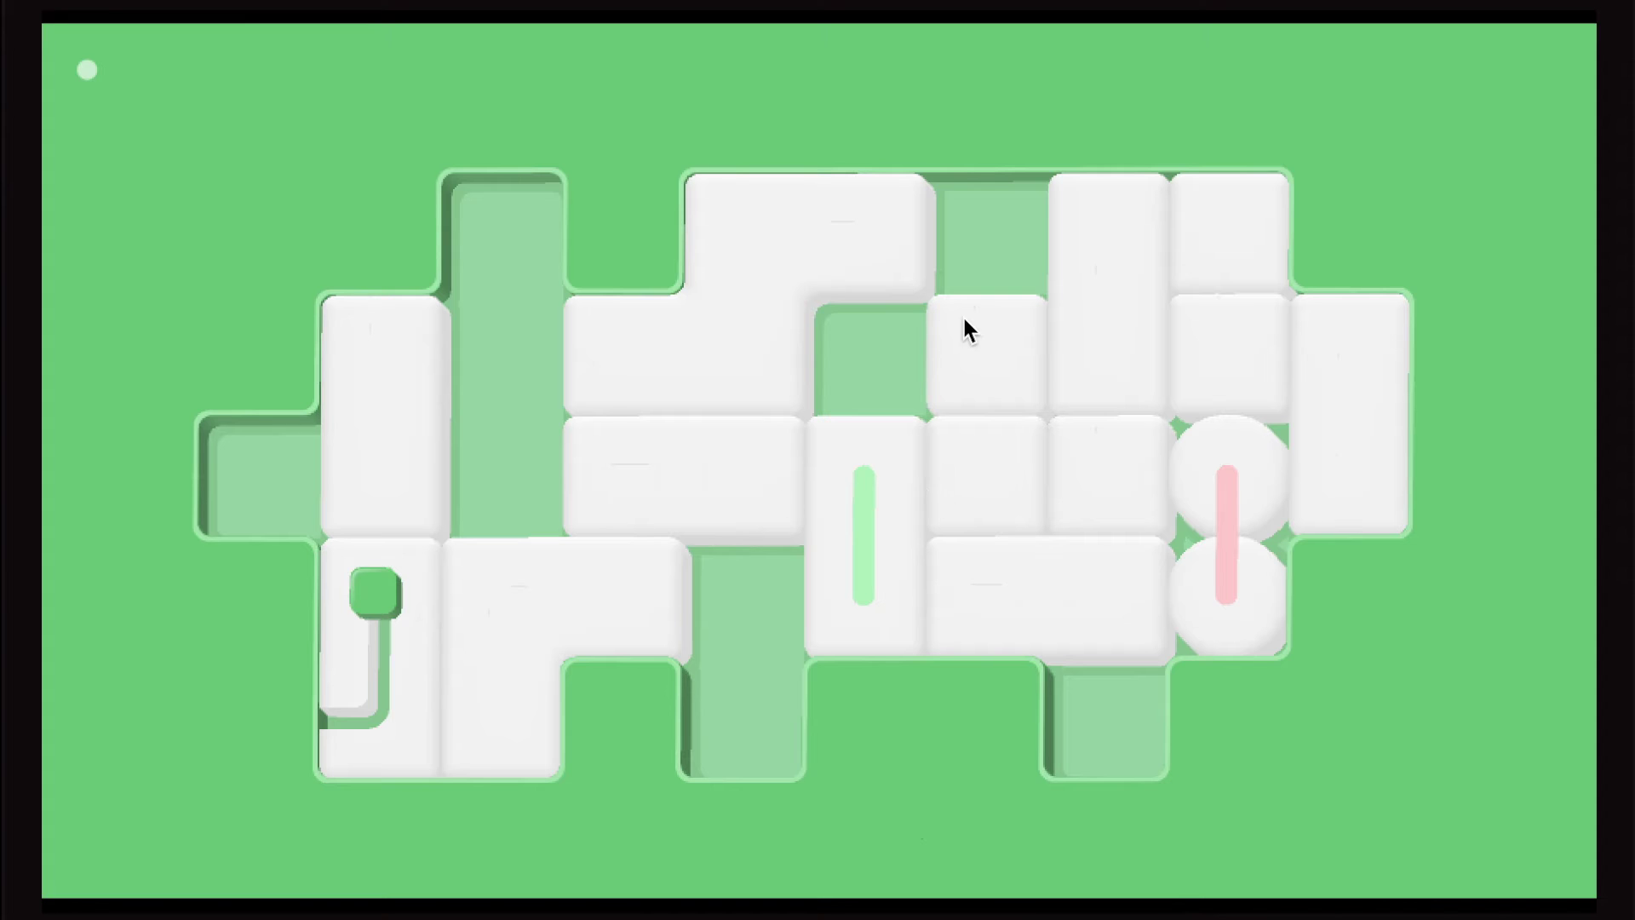
drag(903, 473, 909, 334)
click(1023, 632)
key(Left)
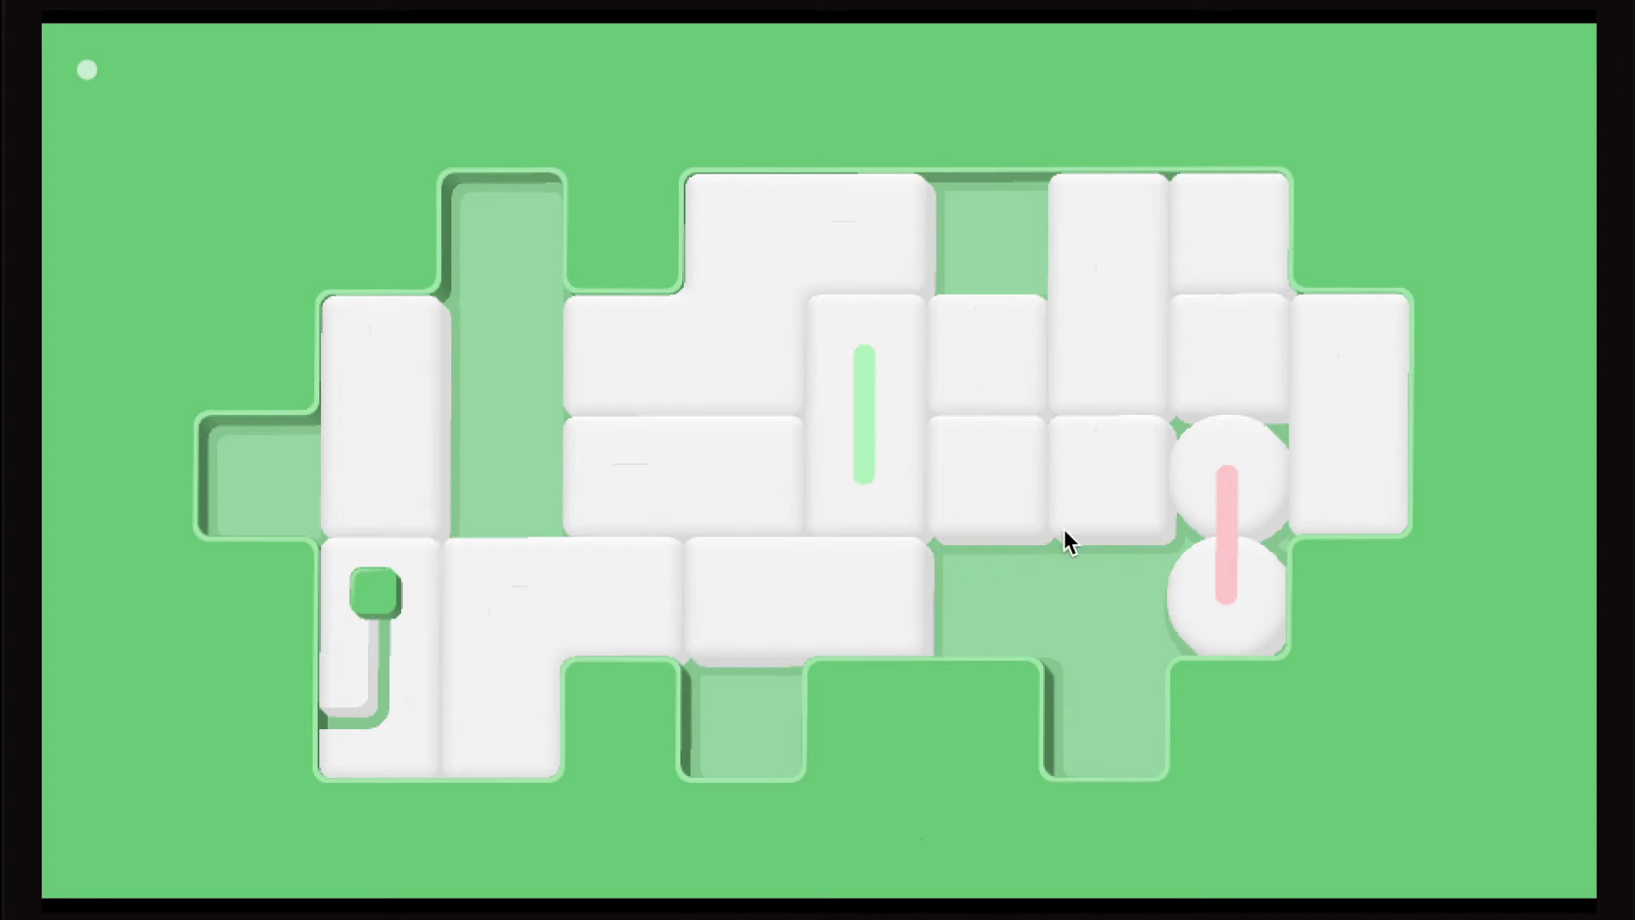
drag(1065, 531, 1114, 848)
- Set the square beside the pink circles and the small square in the top cell, then shift the green-bar, horizontal and L blocks
mouse_move(864, 645)
mouse_down()
mouse_move(1100, 617)
mouse_move(1007, 584)
mouse_up()
mouse_move(1009, 517)
mouse_down()
mouse_move(1133, 530)
mouse_move(1129, 619)
mouse_up()
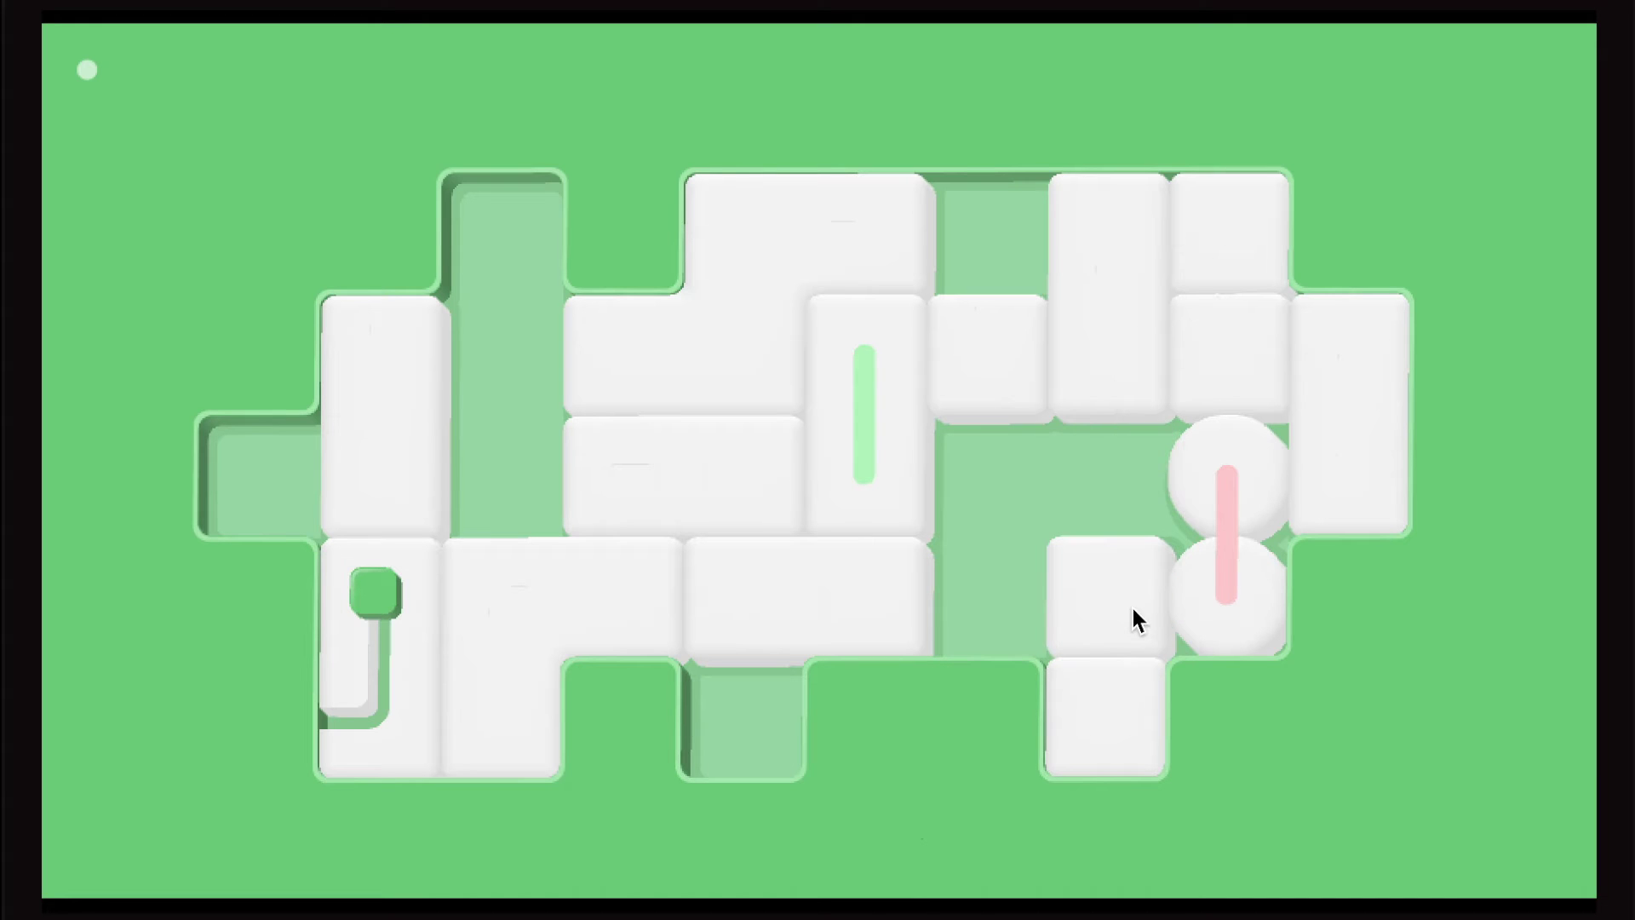
mouse_move(1019, 374)
mouse_down()
mouse_move(989, 613)
mouse_move(971, 184)
mouse_up()
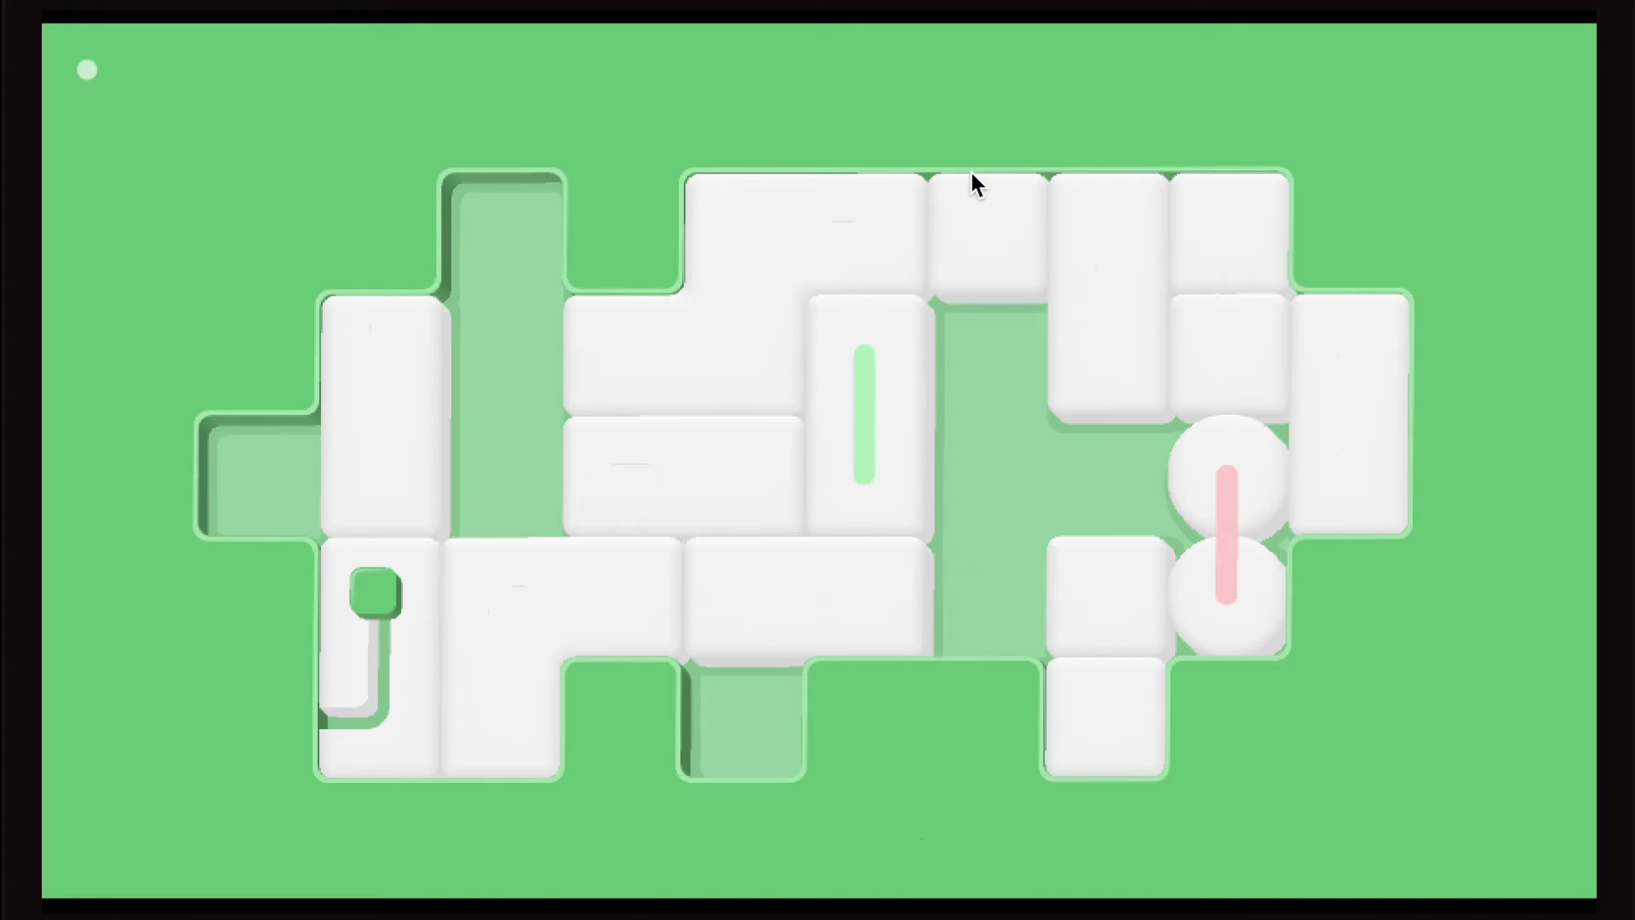
mouse_move(874, 459)
mouse_down()
mouse_move(988, 469)
mouse_move(931, 596)
mouse_up()
drag(764, 471, 952, 443)
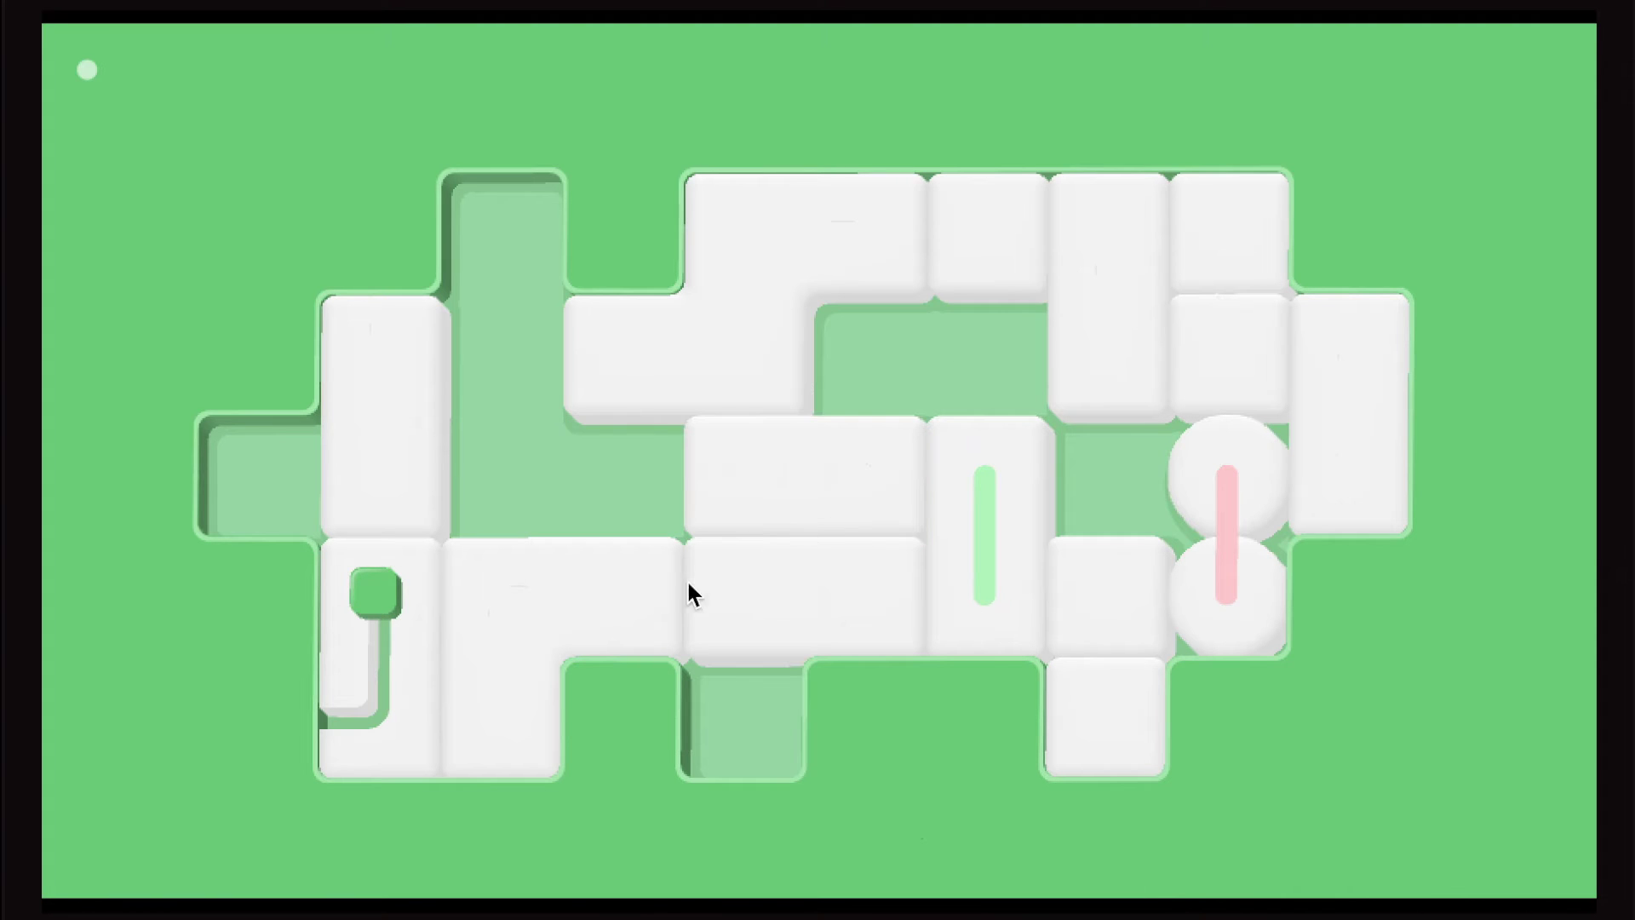
drag(683, 592, 641, 368)
drag(749, 638, 651, 639)
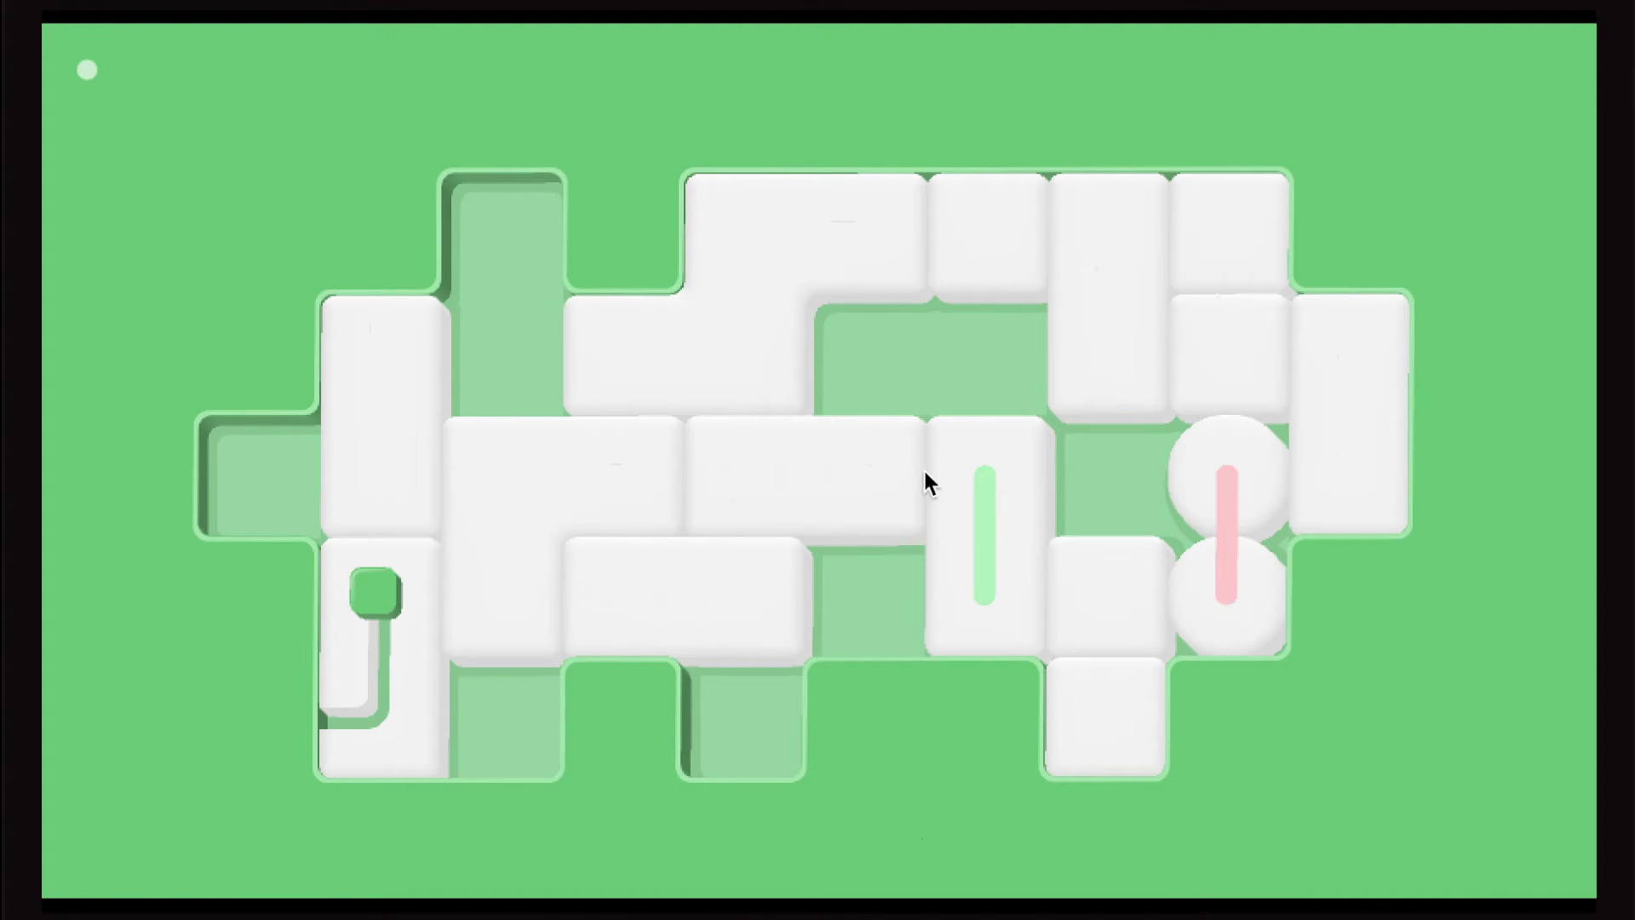
- Raise the square beside the green-bar block, move the small square down-left, and slide the horizontal block right
drag(1099, 594, 1110, 447)
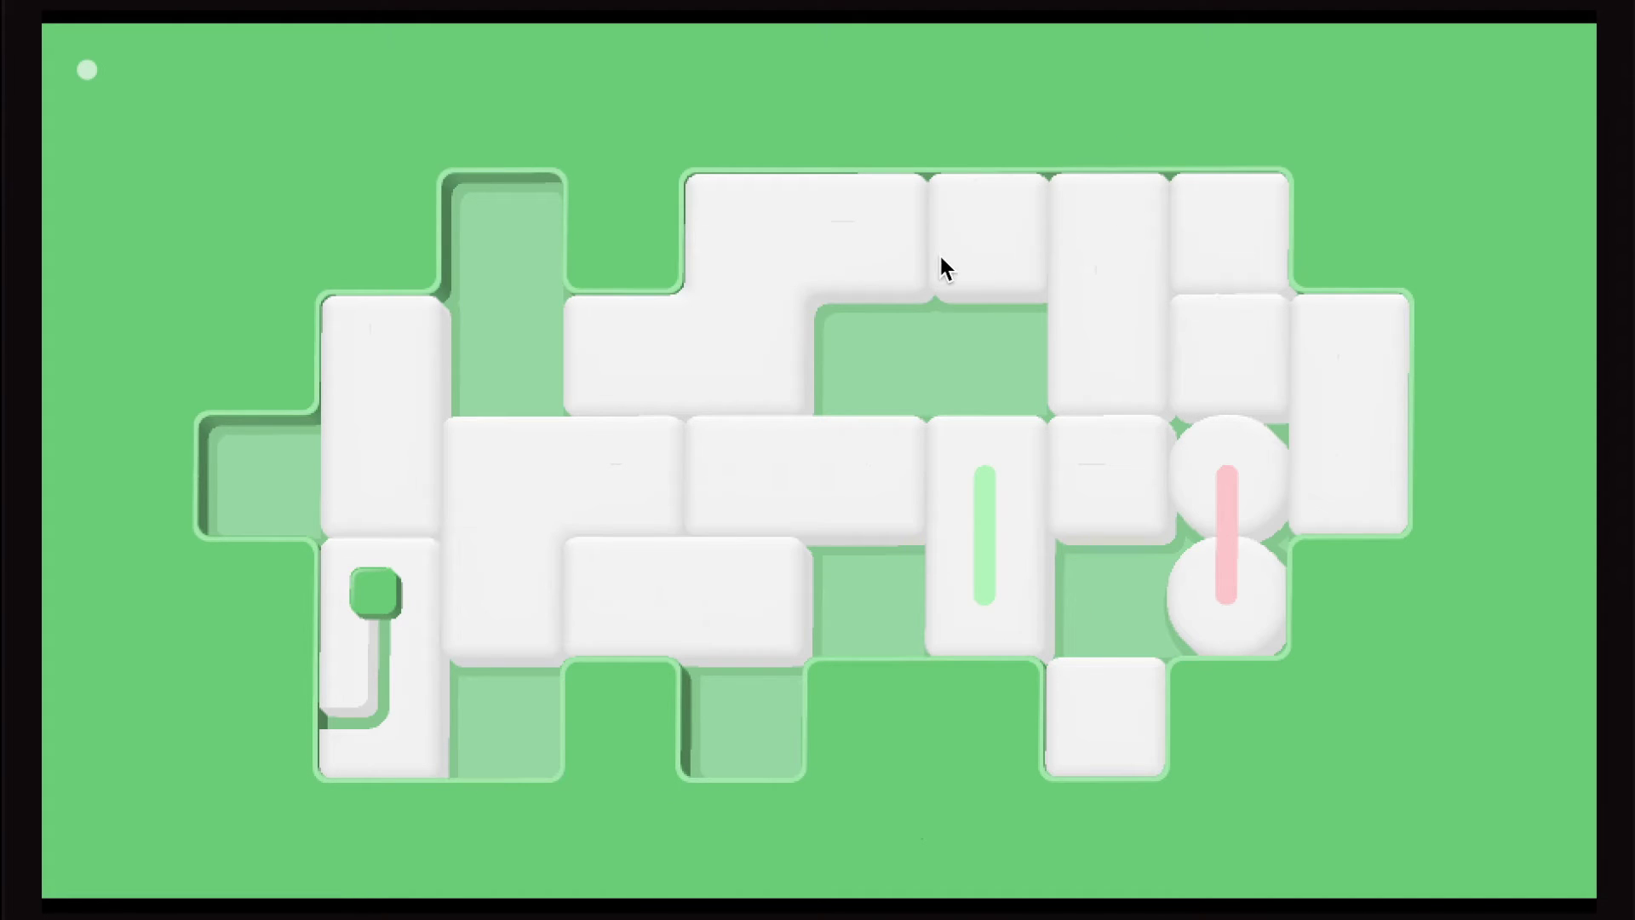
mouse_move(942, 260)
mouse_down()
mouse_move(937, 319)
mouse_move(865, 320)
mouse_up()
drag(1029, 488, 932, 376)
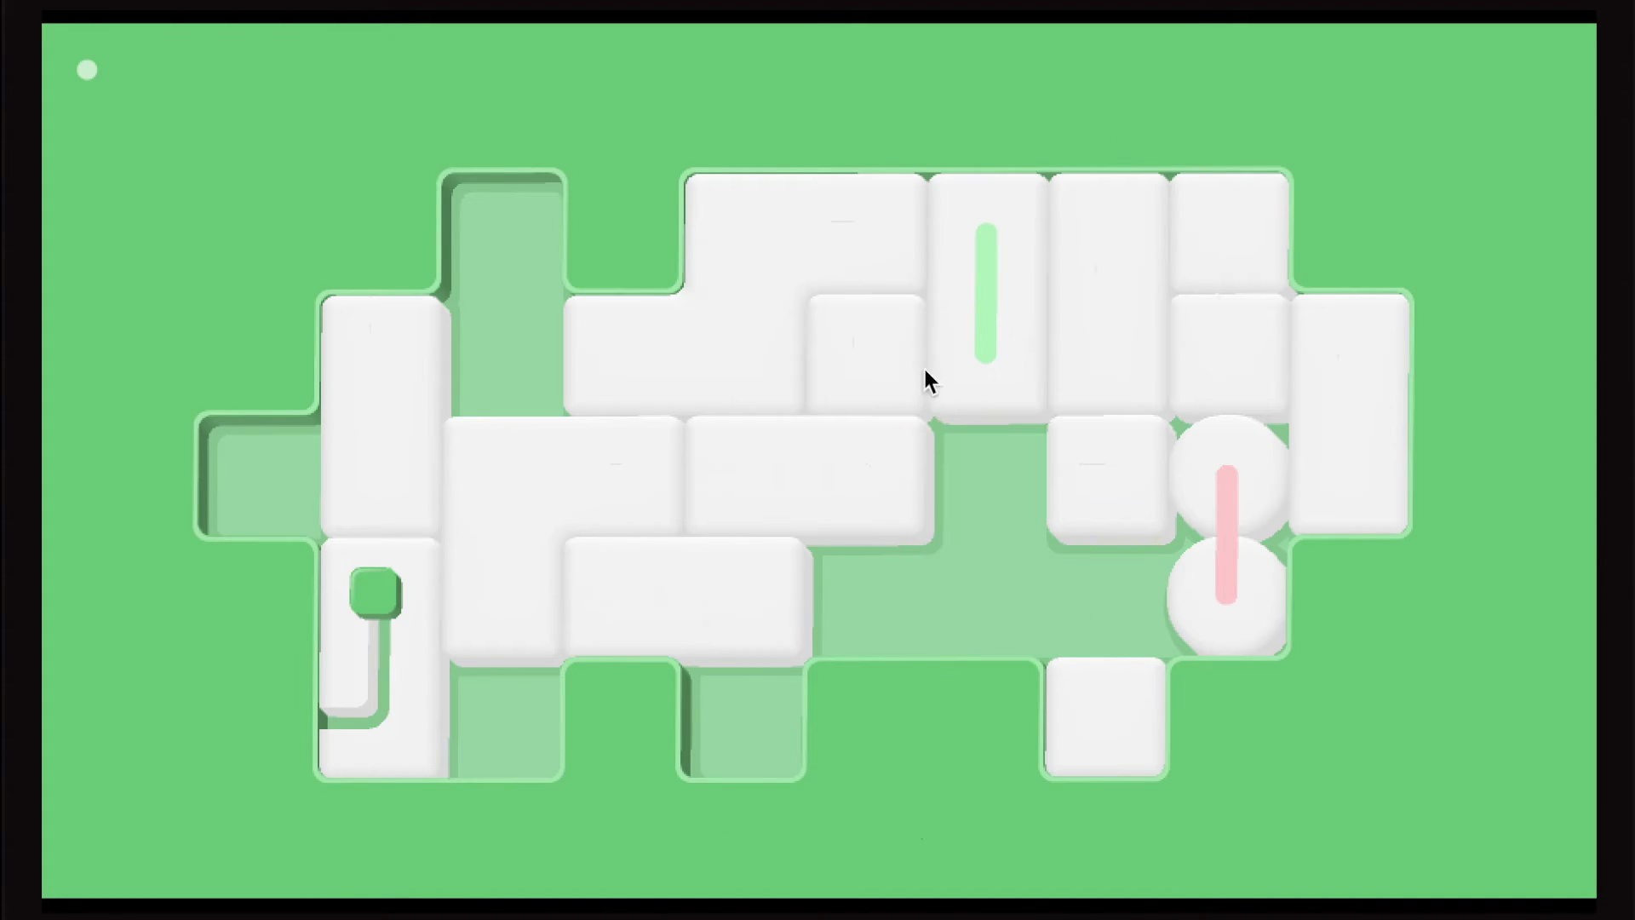
drag(881, 485, 967, 498)
drag(1121, 486, 1119, 598)
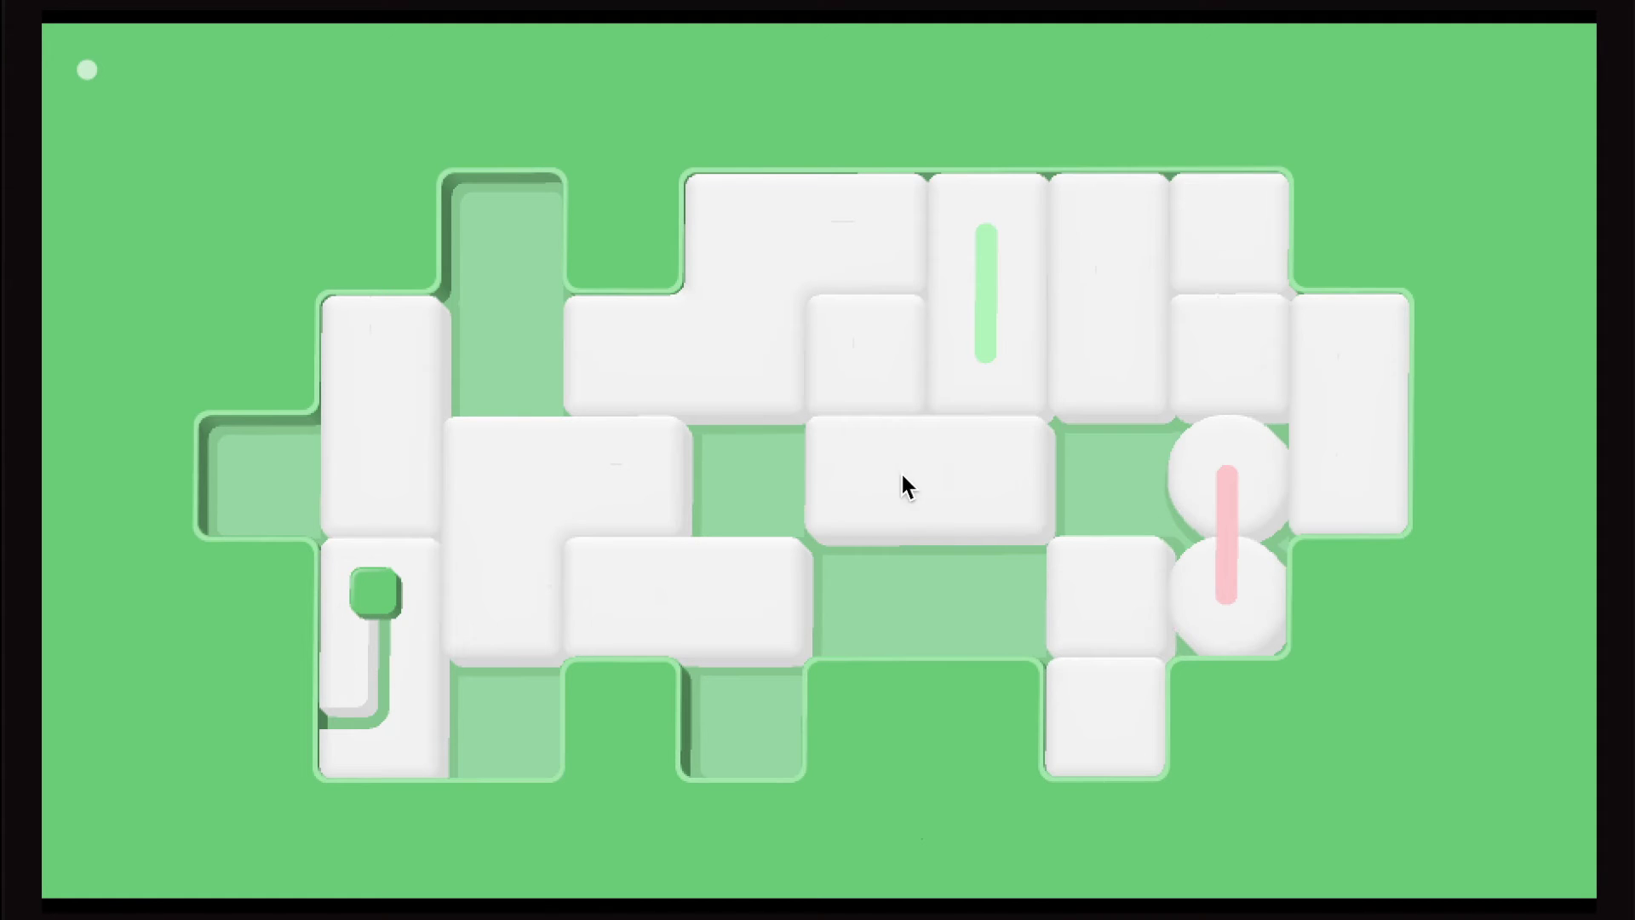
drag(906, 485, 934, 478)
click(791, 390)
- Lower the green-bar block into freed space, nudging the Z-block right and the L-block up
drag(831, 399, 830, 720)
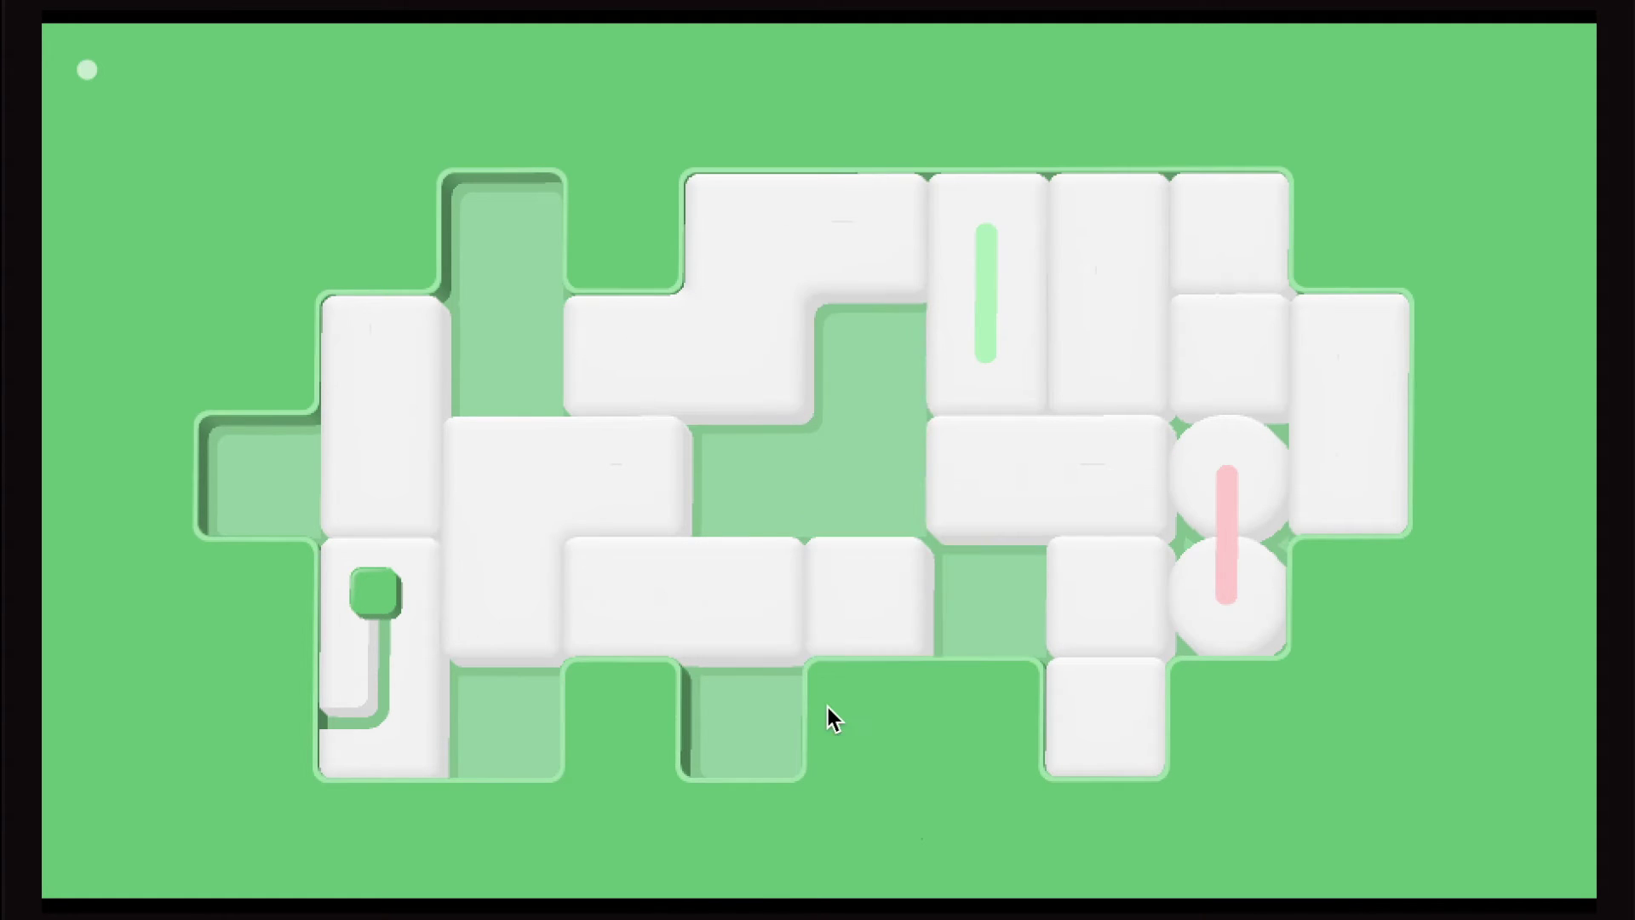
drag(1035, 499, 934, 517)
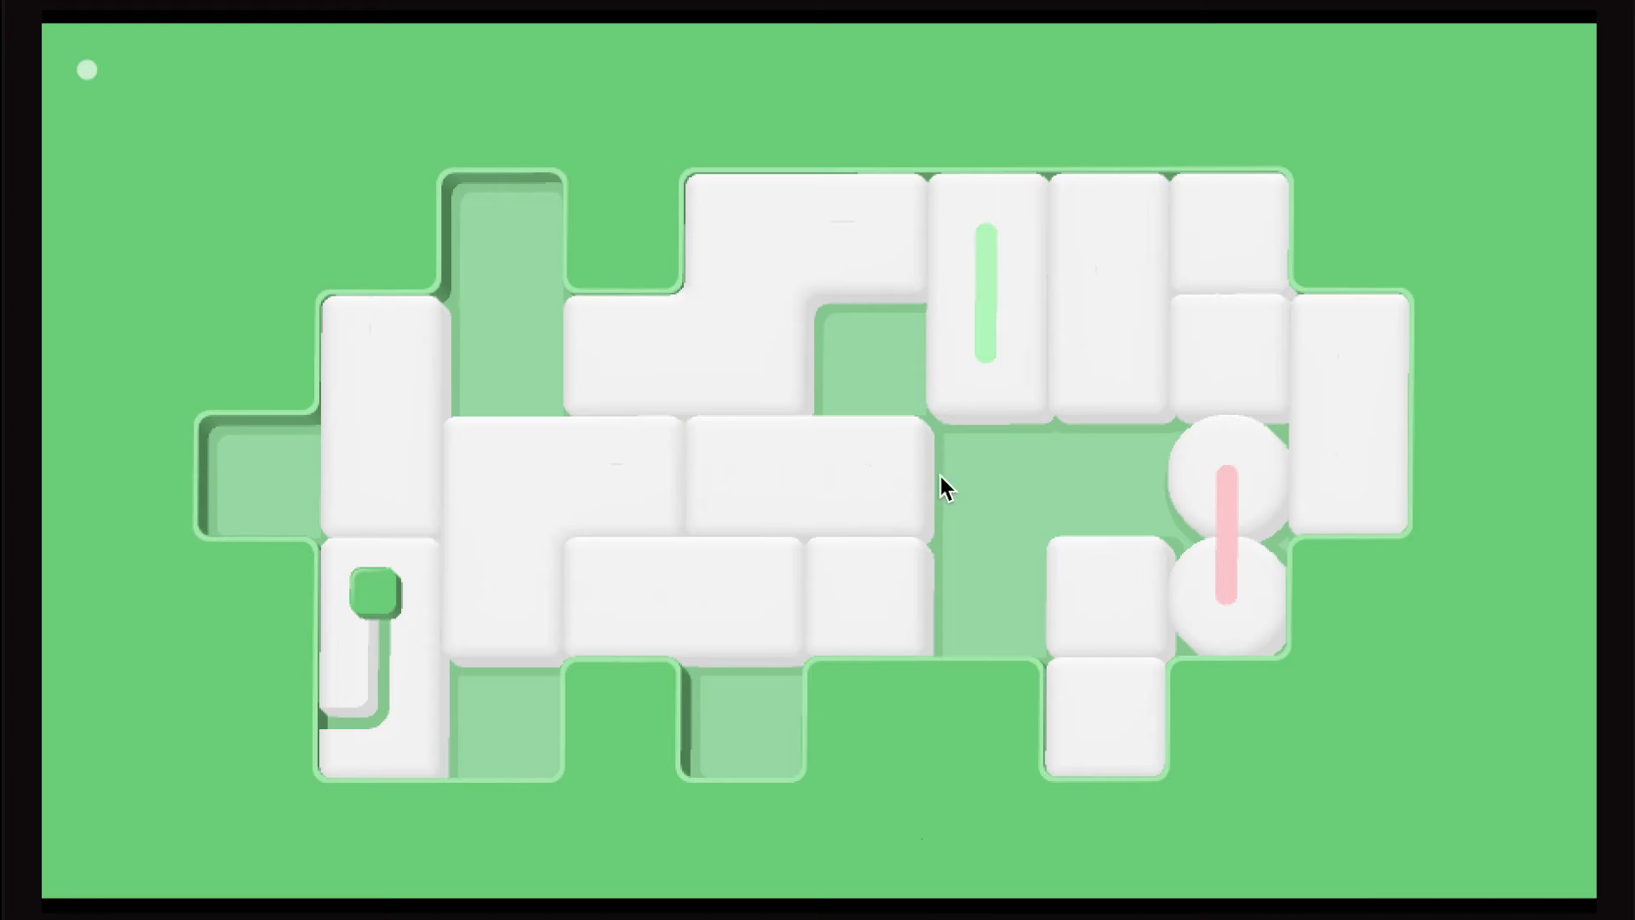
drag(990, 370, 1009, 460)
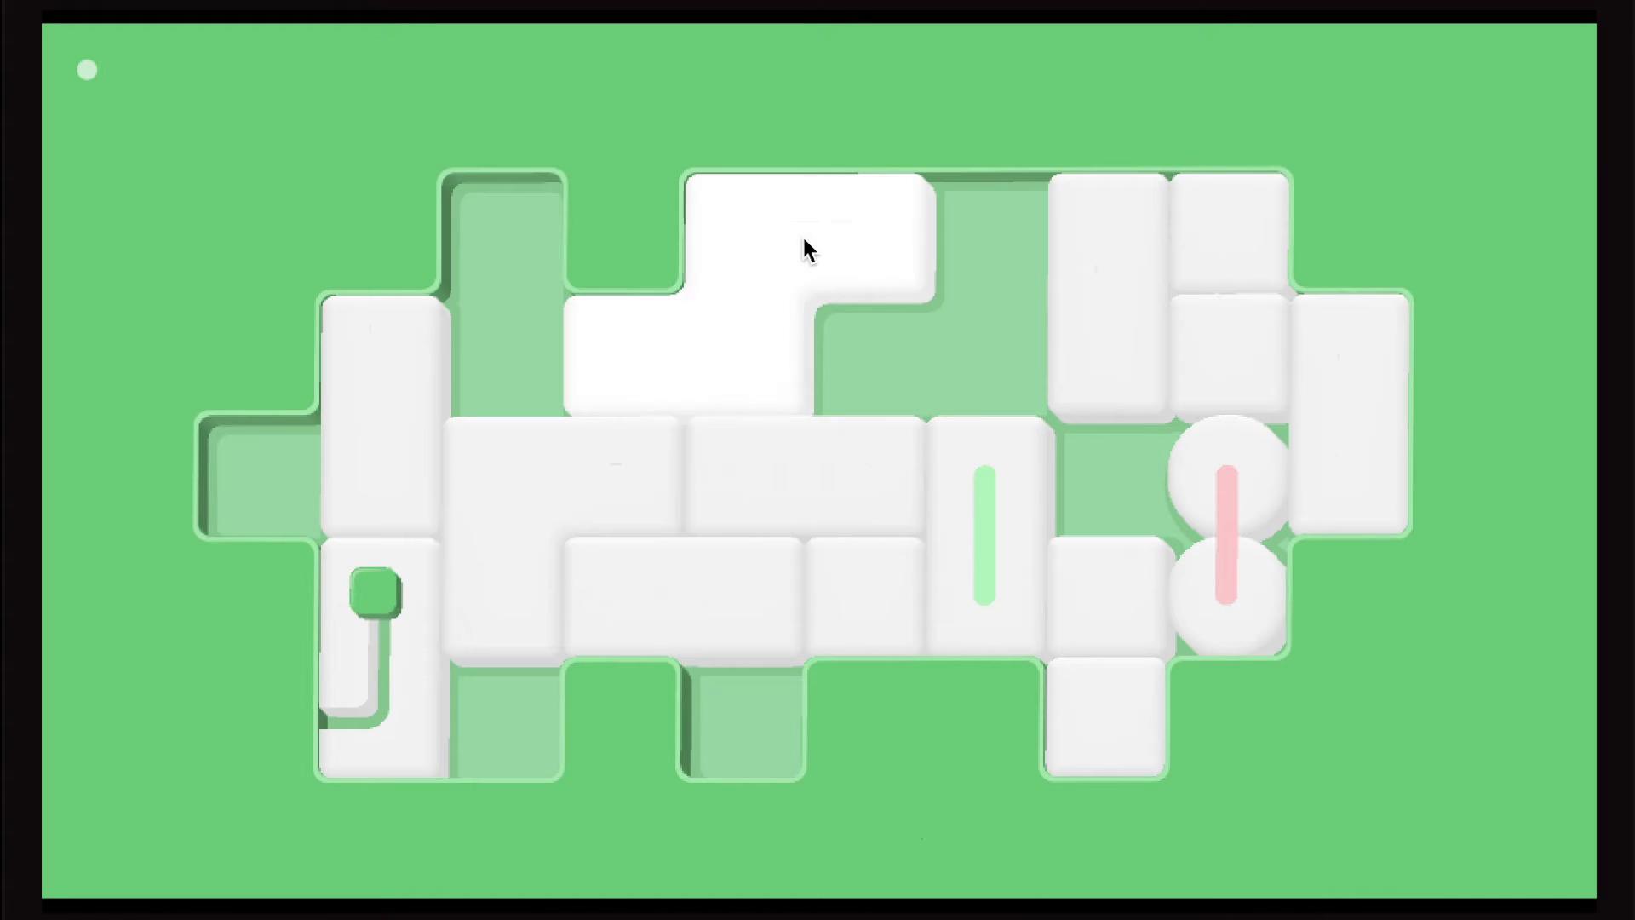
drag(802, 247, 861, 408)
drag(664, 473, 656, 239)
drag(686, 585, 601, 585)
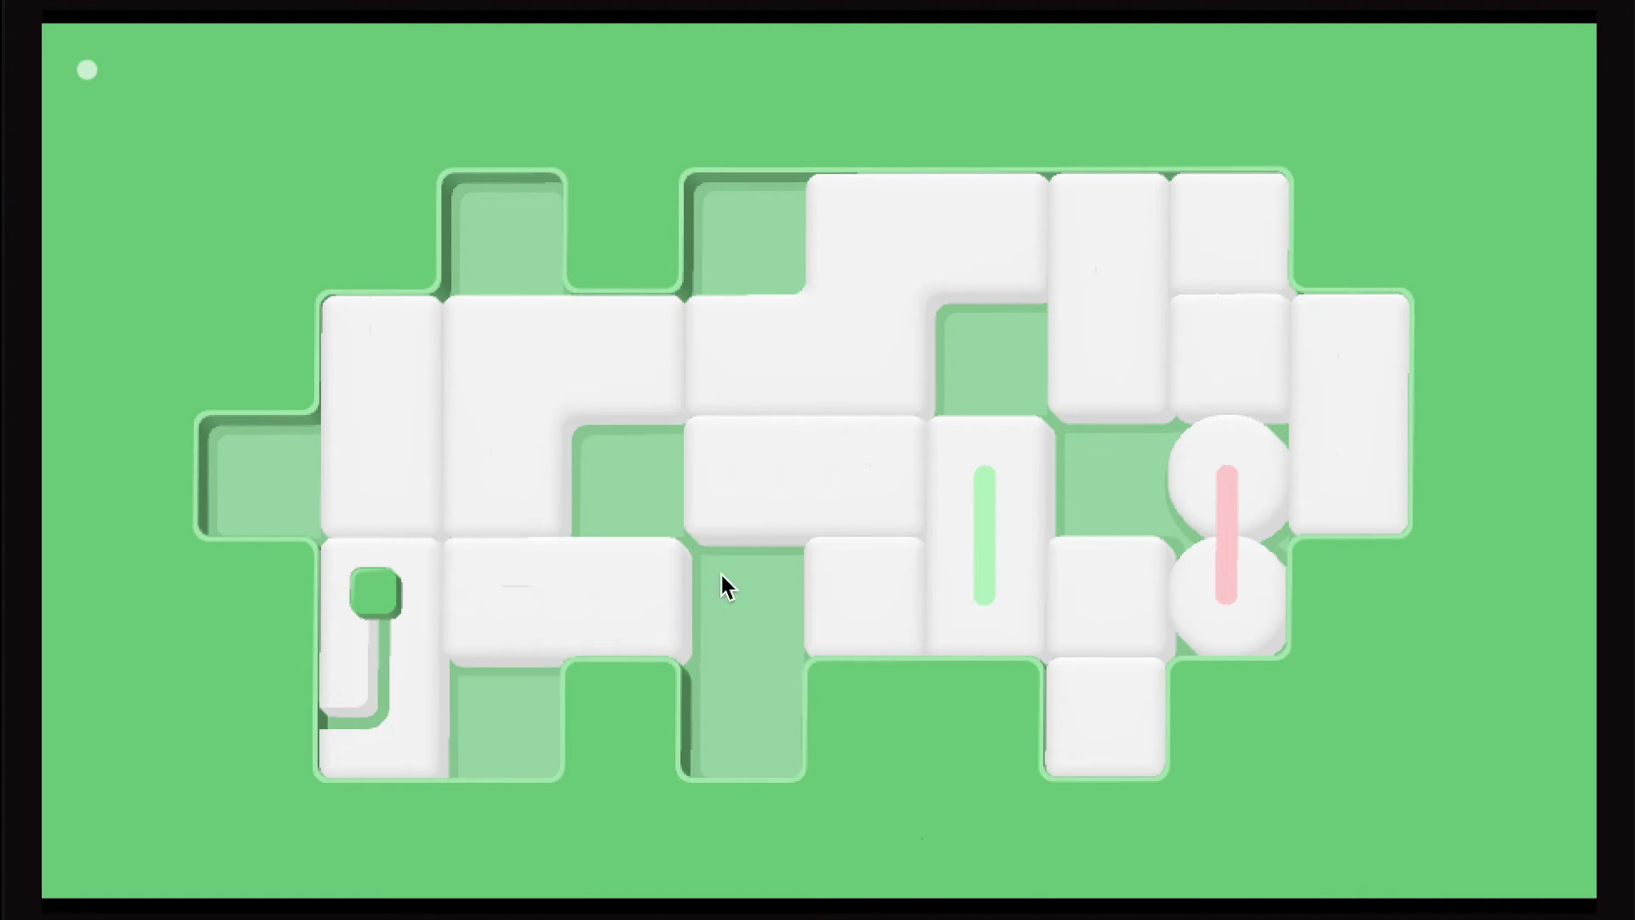
mouse_move(843, 595)
mouse_down()
mouse_move(734, 613)
mouse_move(733, 755)
mouse_up()
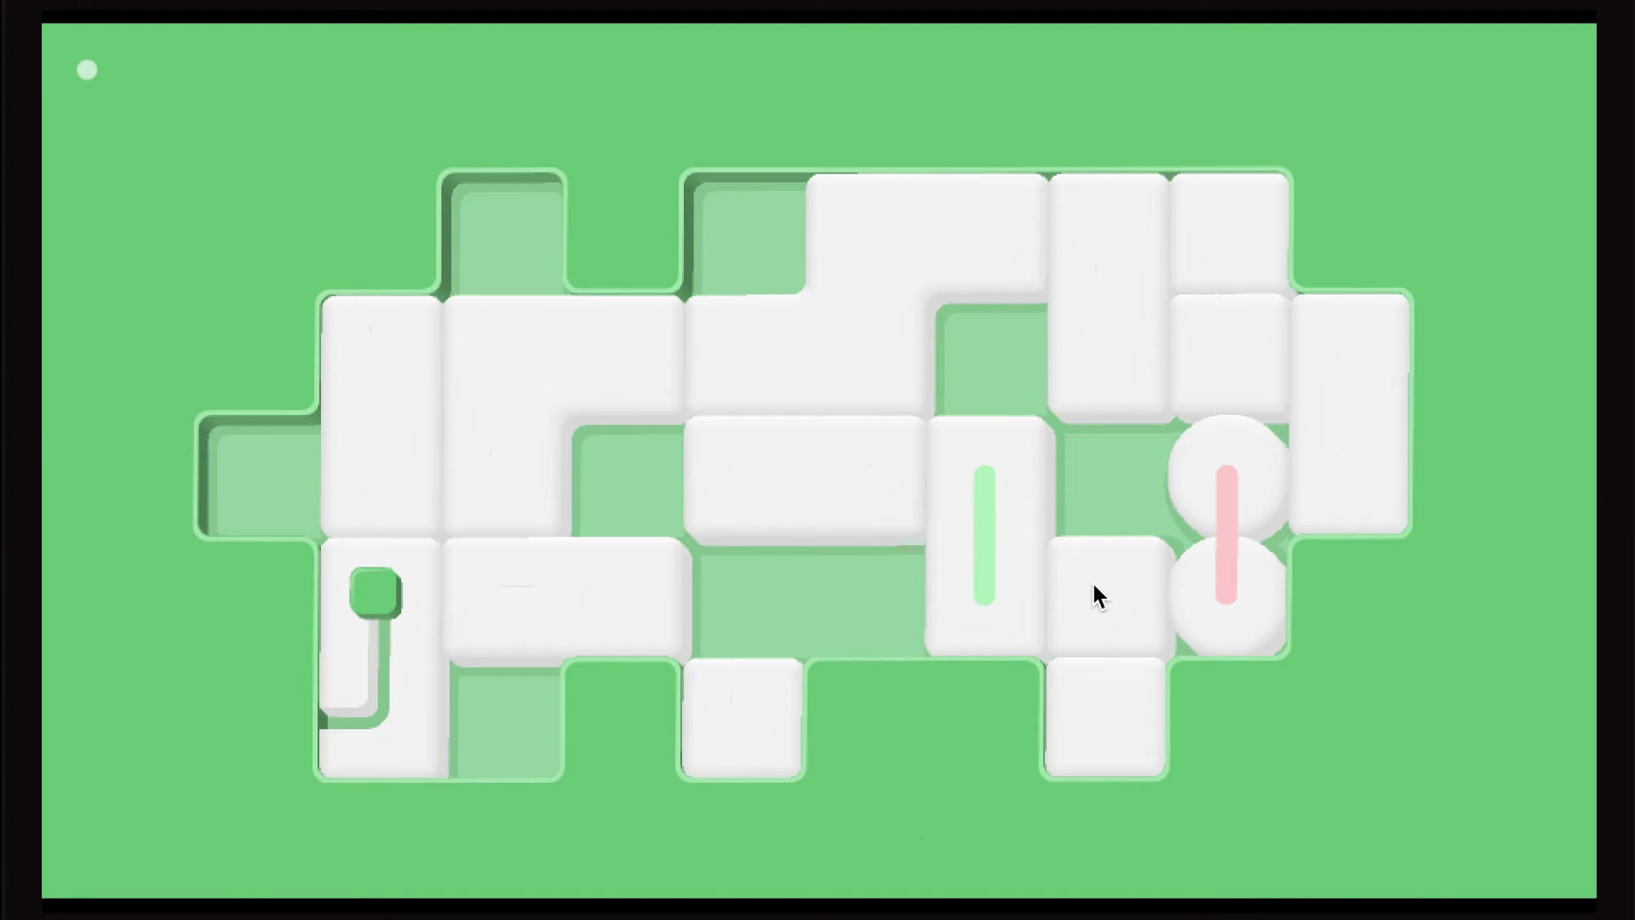
- Raise the green-bar block, restore the L-block, and slide the long horizontal block and small square left
drag(995, 526, 994, 350)
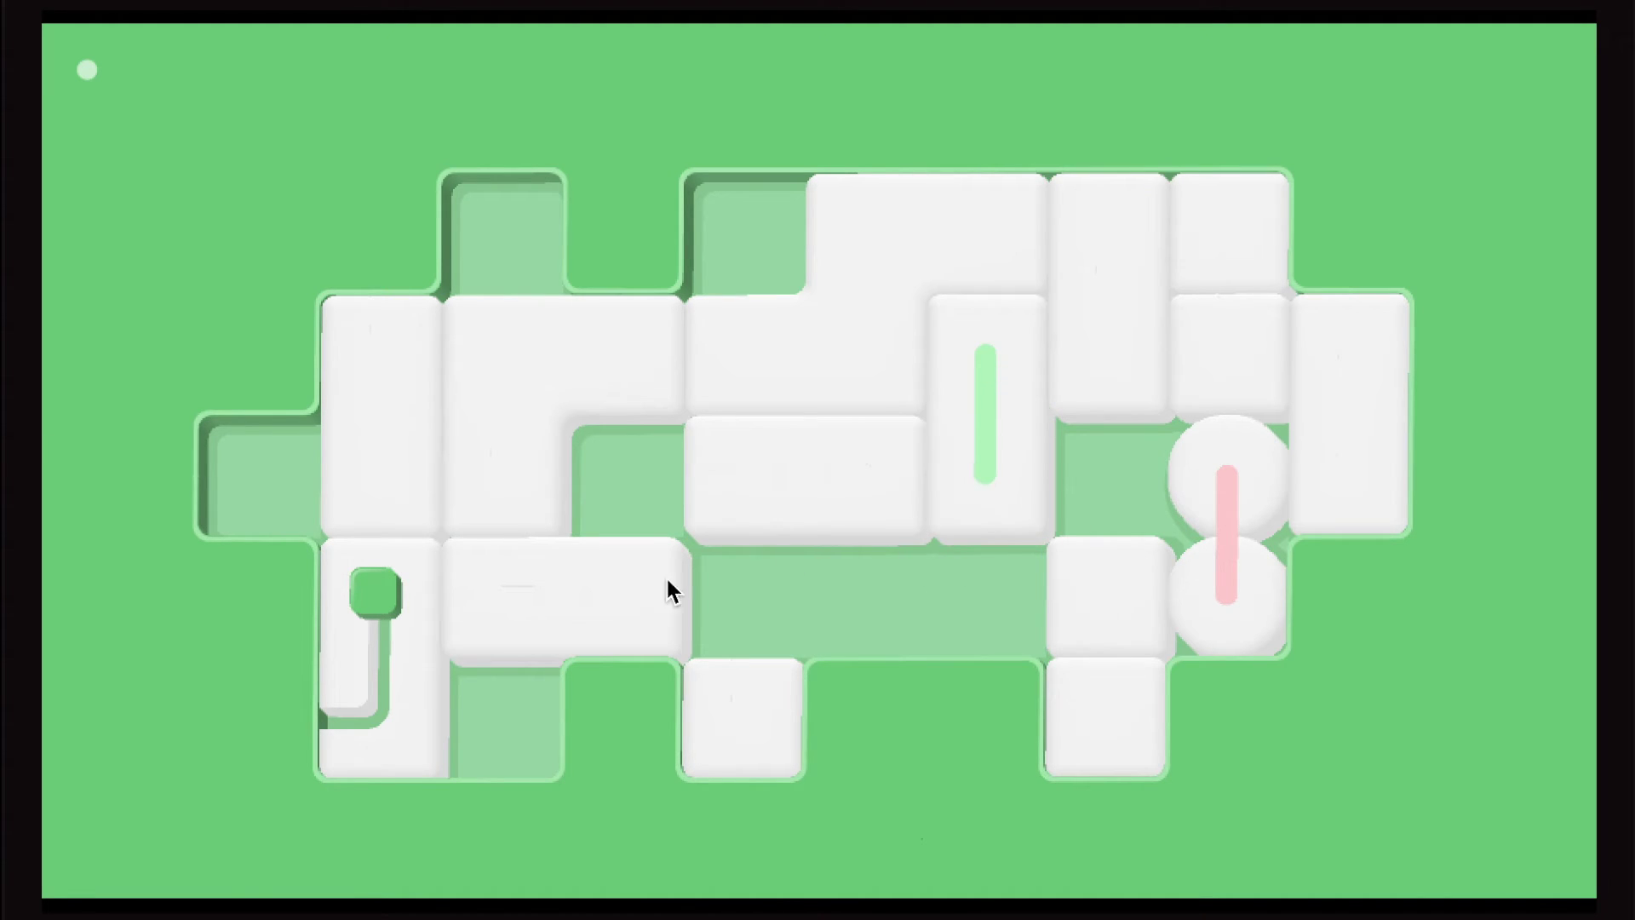
drag(665, 590, 1008, 595)
drag(464, 395, 480, 502)
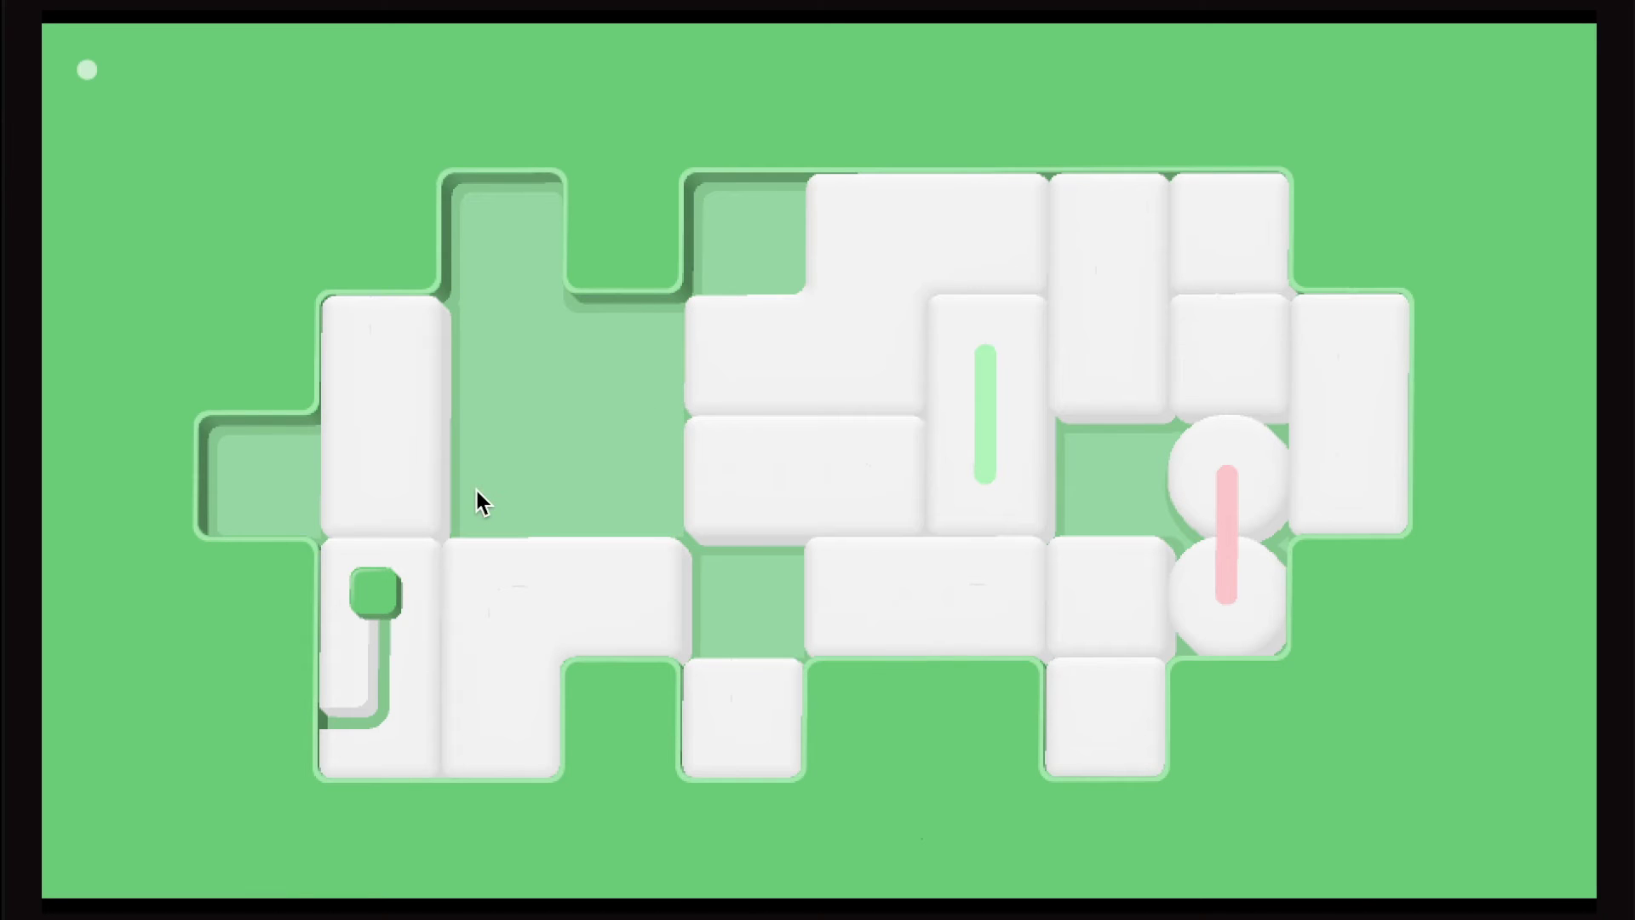
drag(551, 543, 569, 460)
drag(703, 477, 611, 474)
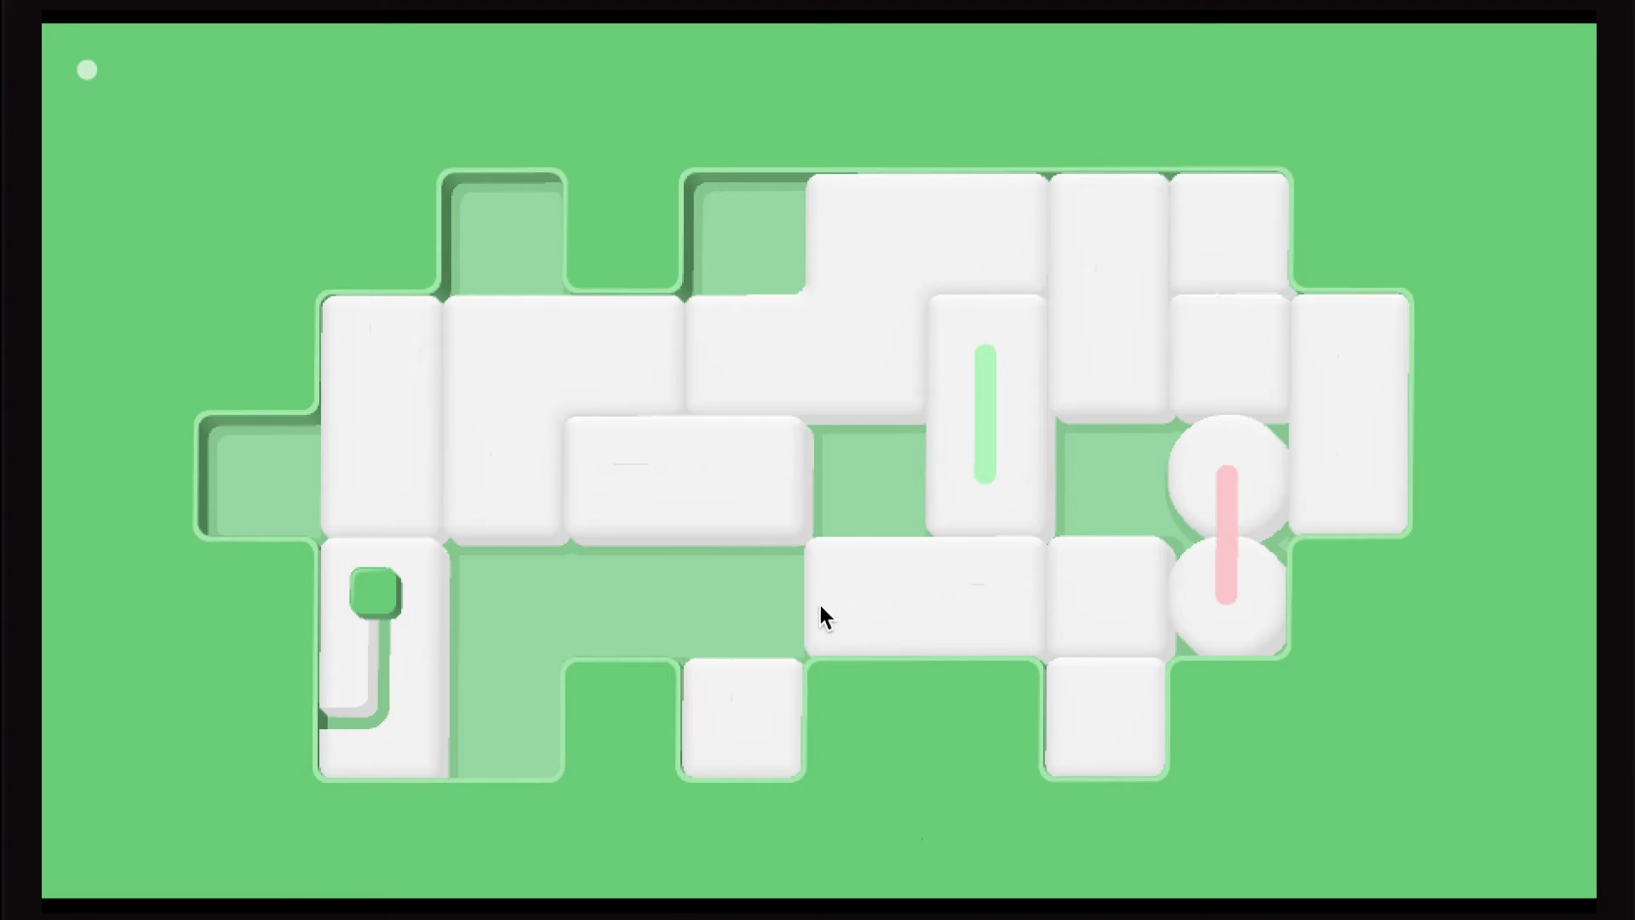
drag(821, 615, 471, 617)
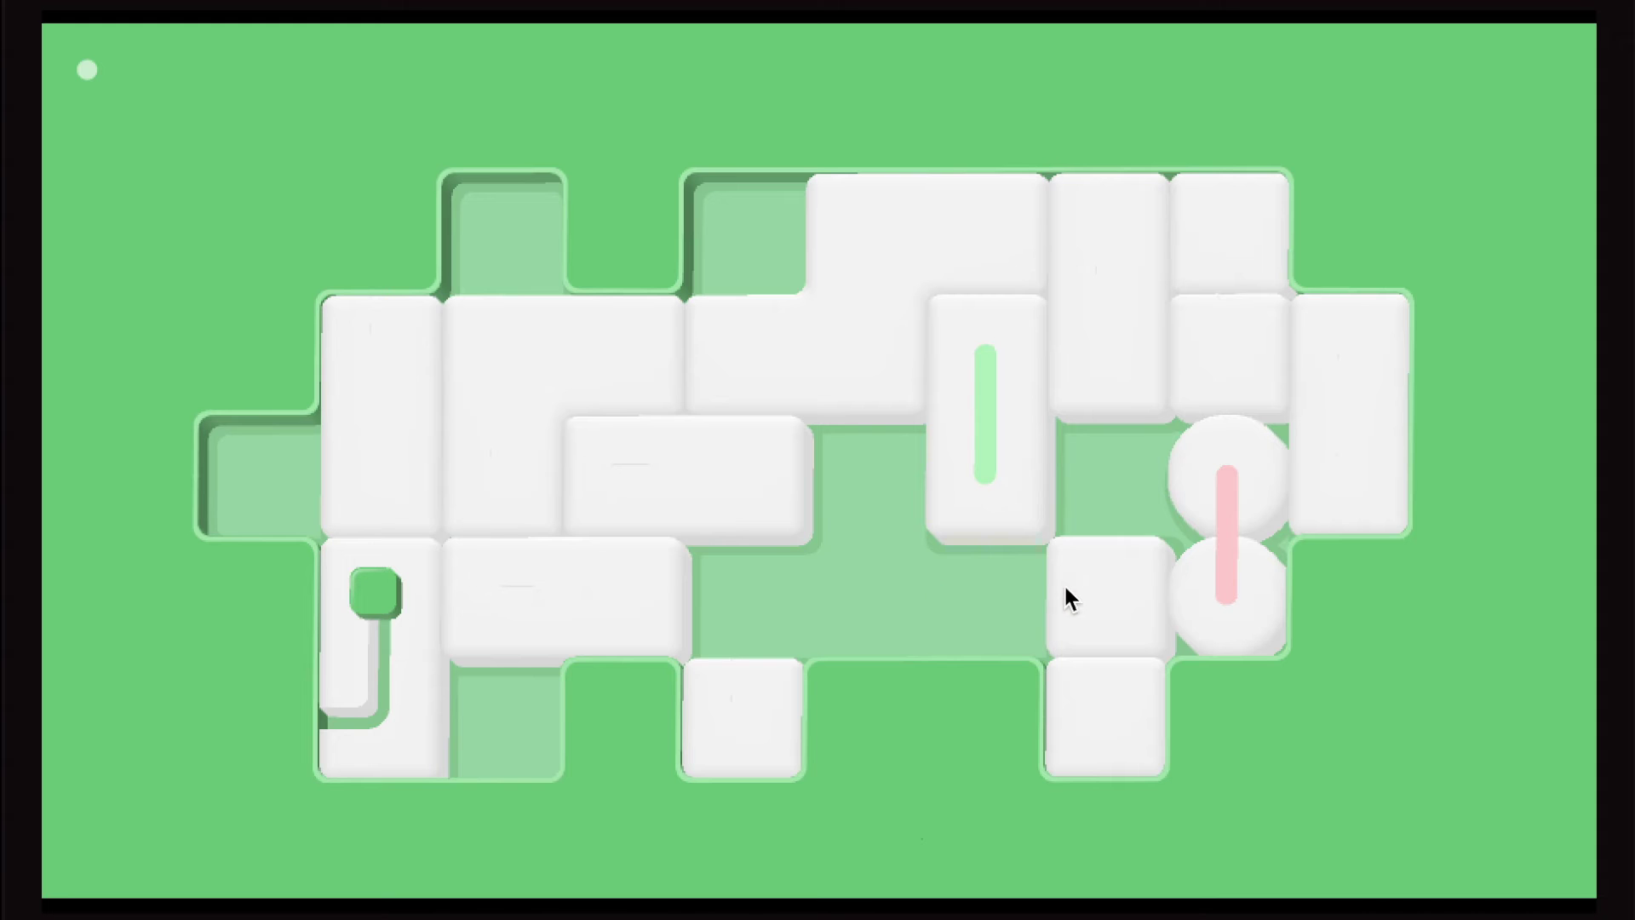
drag(1067, 599, 728, 562)
- Move the green-striped block down-right, push the small square up two cells, and slide the long block right
mouse_move(985, 439)
mouse_down()
mouse_move(994, 542)
mouse_move(1128, 539)
mouse_up()
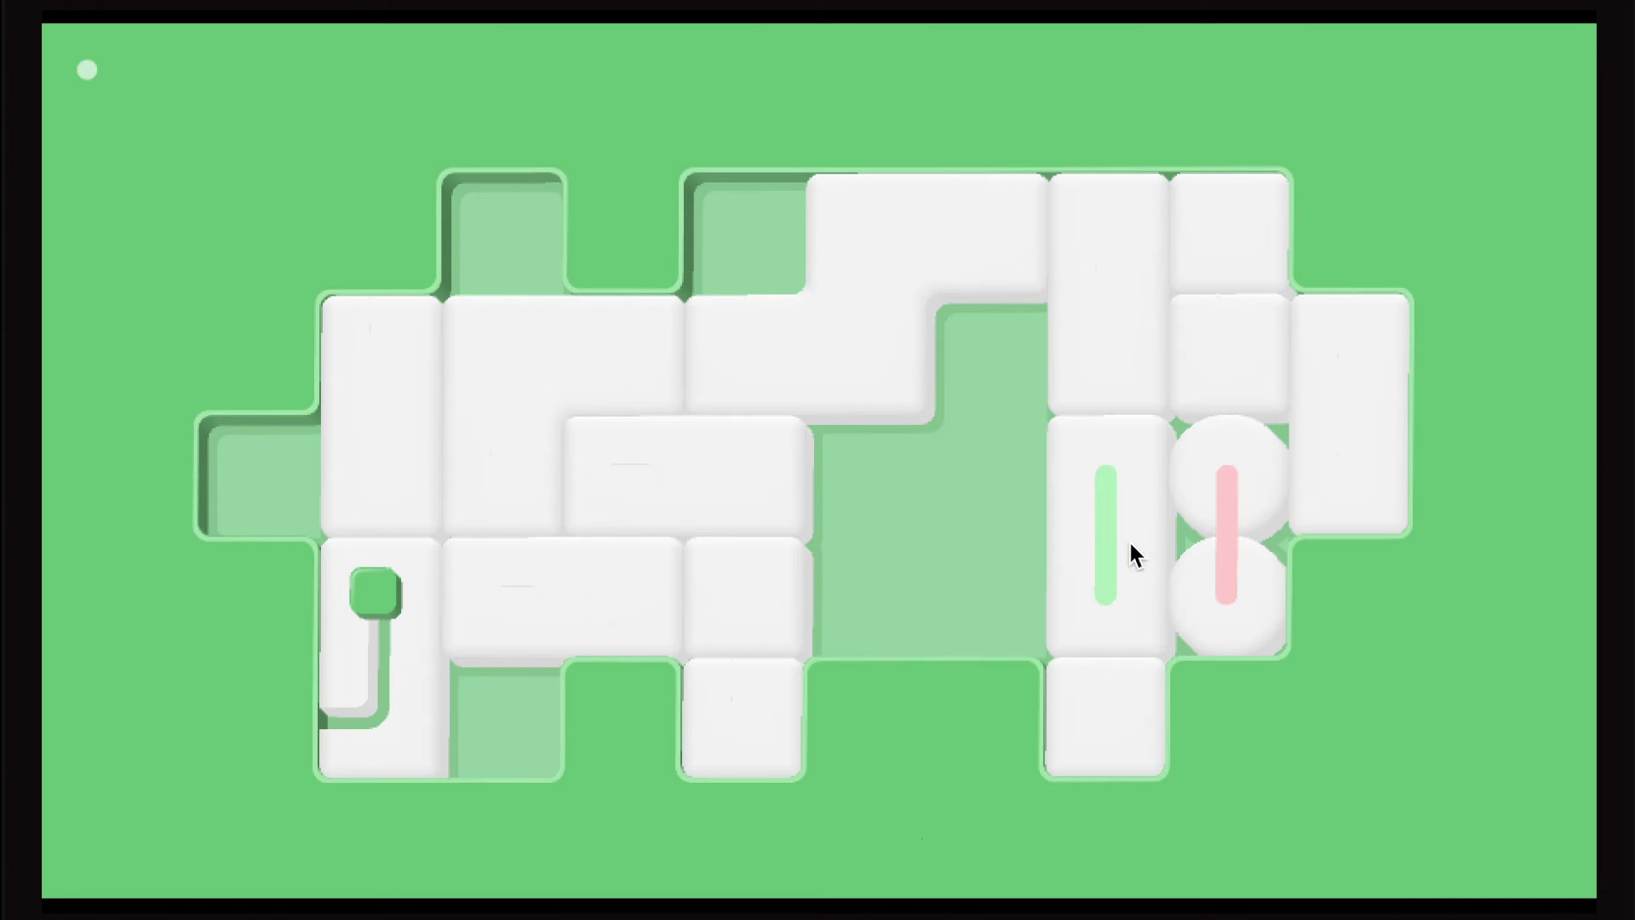
click(965, 225)
drag(751, 585, 920, 604)
drag(969, 546, 984, 169)
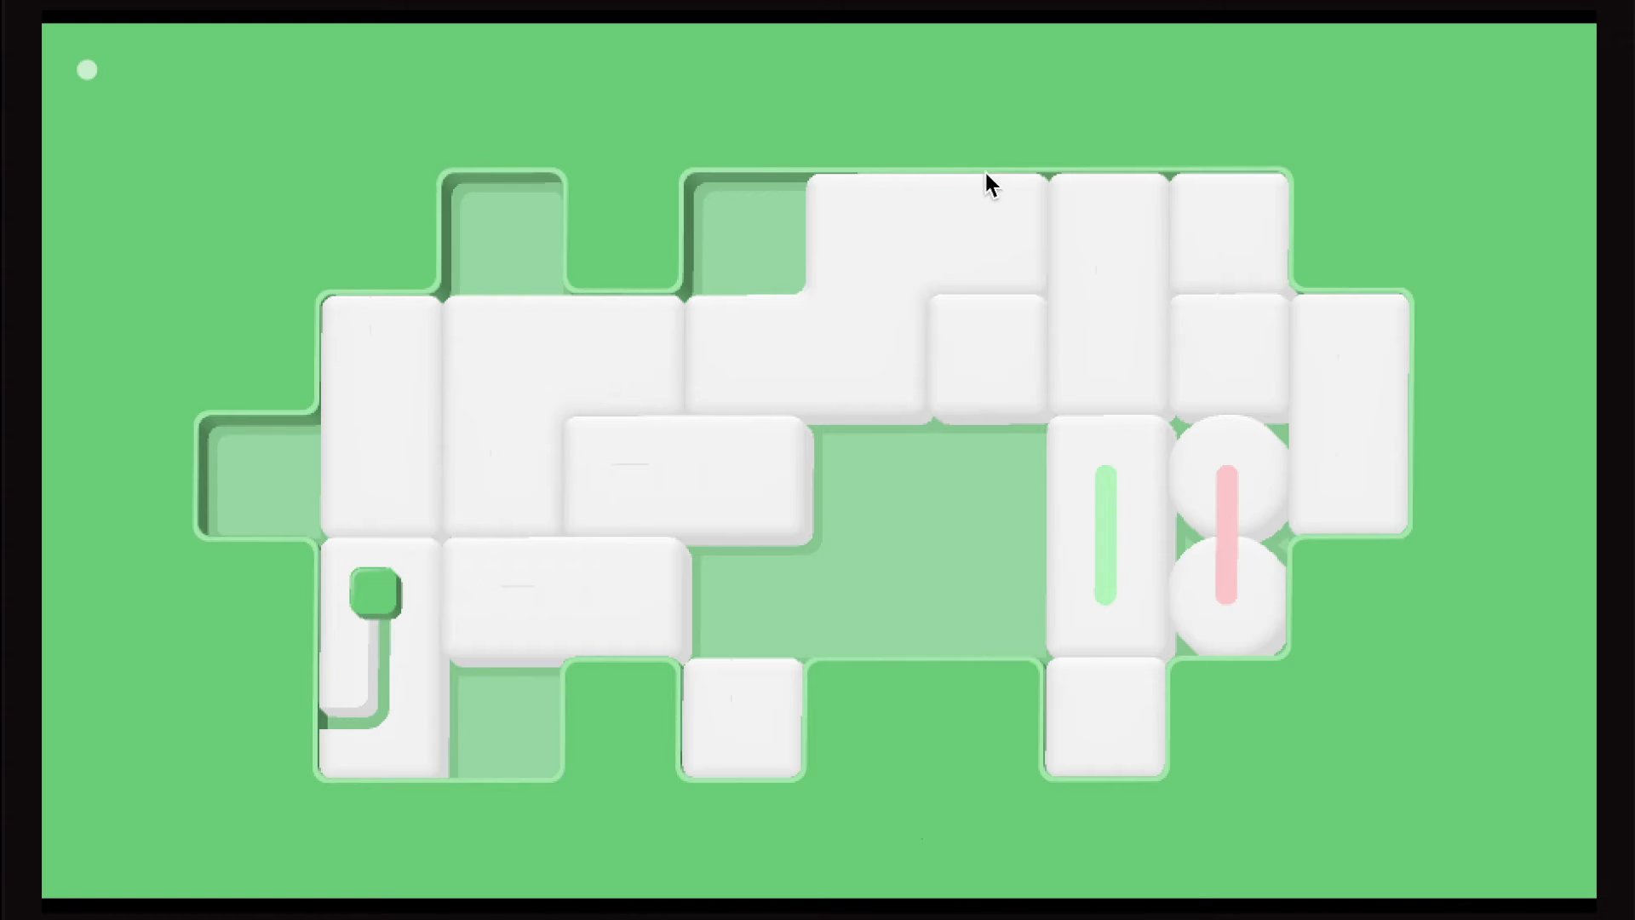
drag(754, 467, 818, 570)
drag(657, 602, 1001, 591)
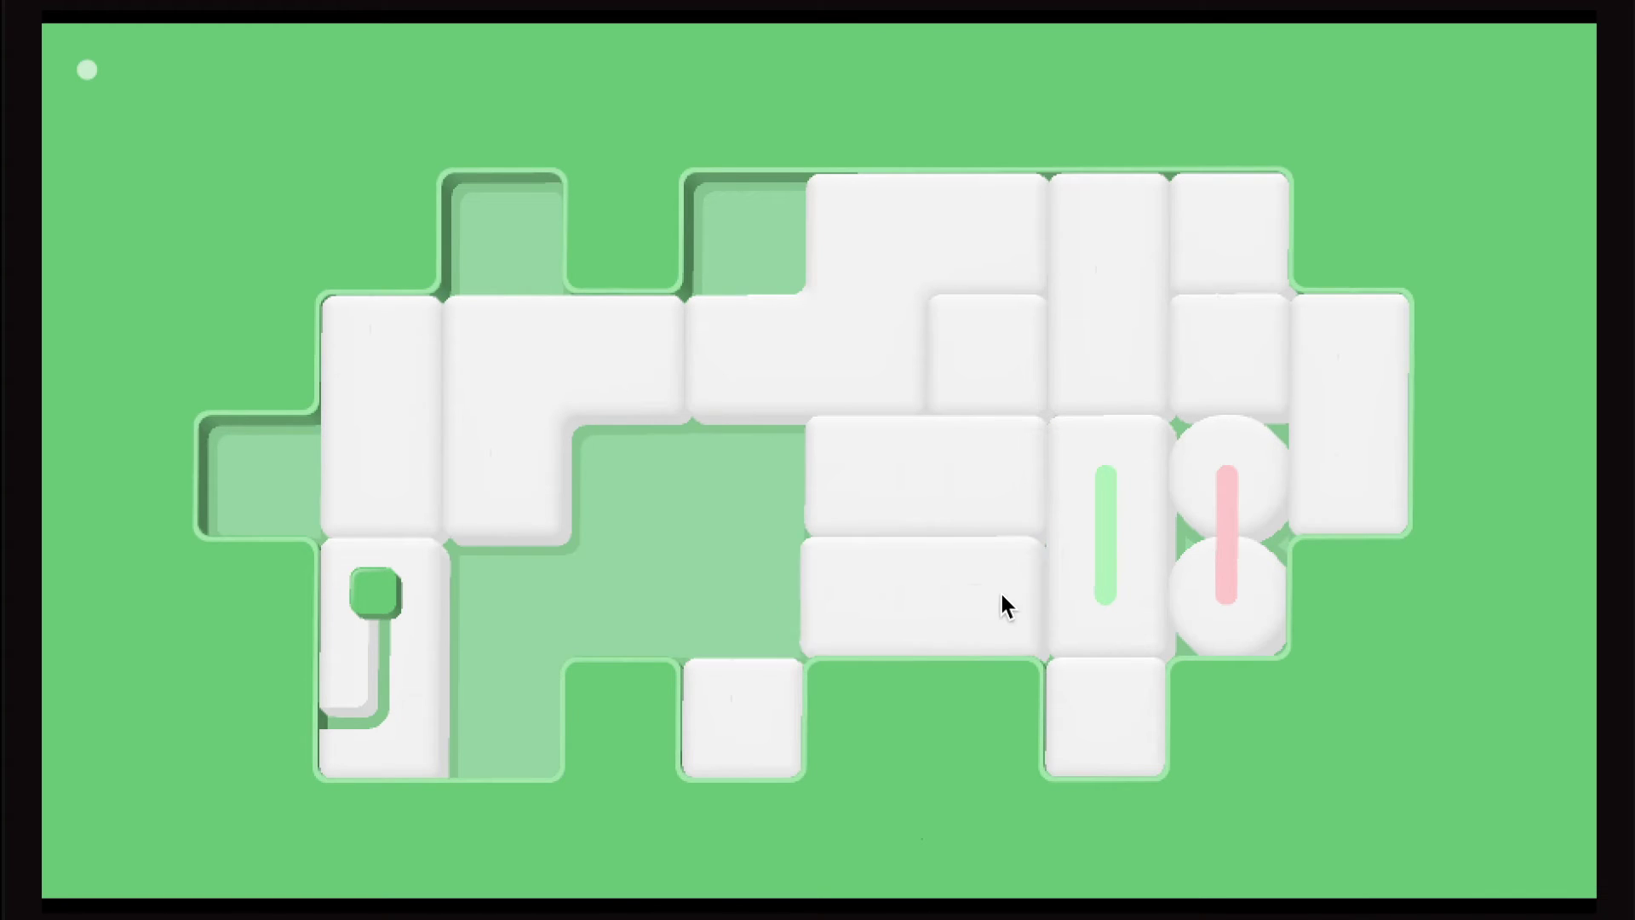
- Send the small square to the top slot, shift the tall block right, and raise the green start tile
mouse_move(774, 607)
mouse_down()
mouse_move(772, 451)
mouse_move(704, 451)
mouse_move(699, 550)
mouse_up()
mouse_move(570, 615)
mouse_down()
mouse_move(478, 606)
mouse_move(477, 708)
mouse_up()
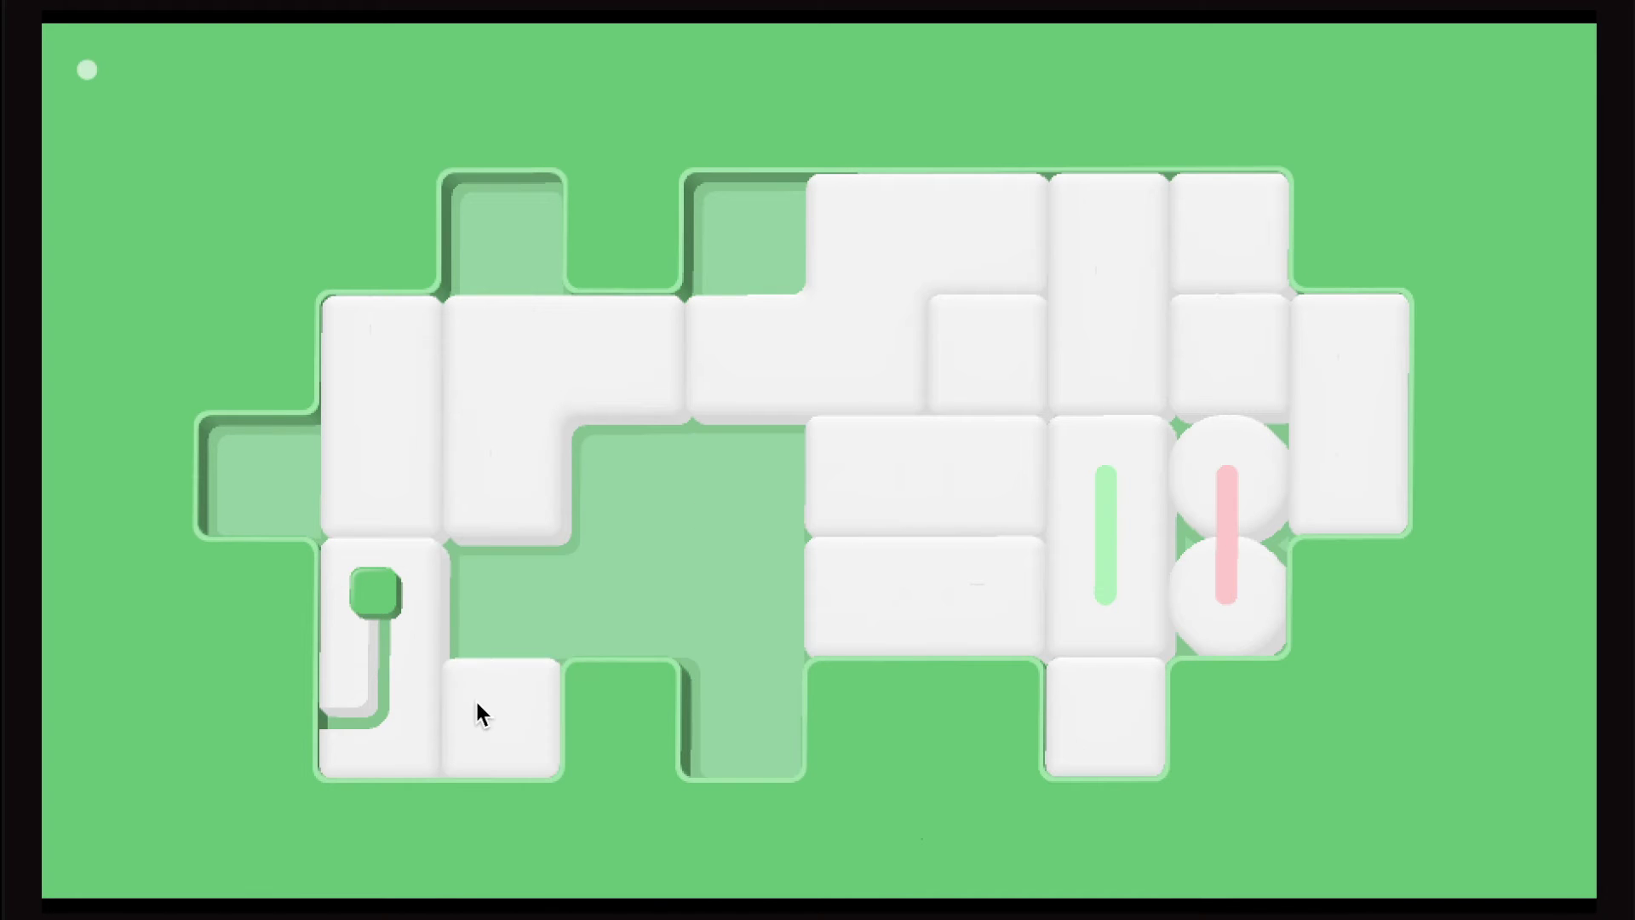
mouse_move(498, 447)
mouse_down()
mouse_move(499, 518)
mouse_move(617, 542)
mouse_up()
drag(478, 683, 496, 269)
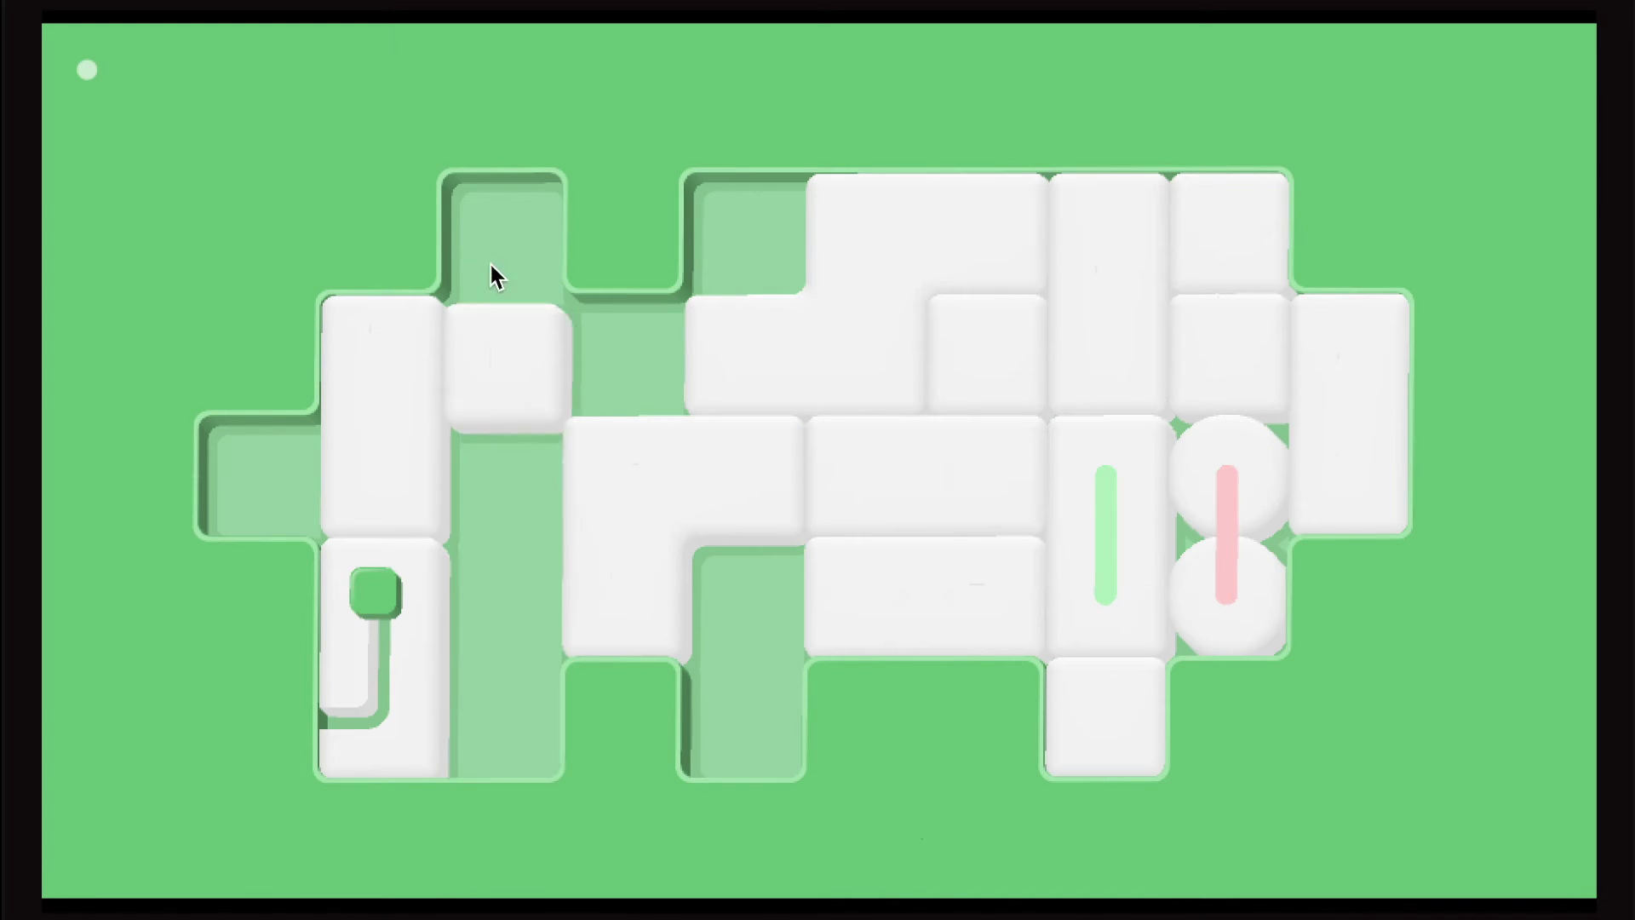
click(409, 636)
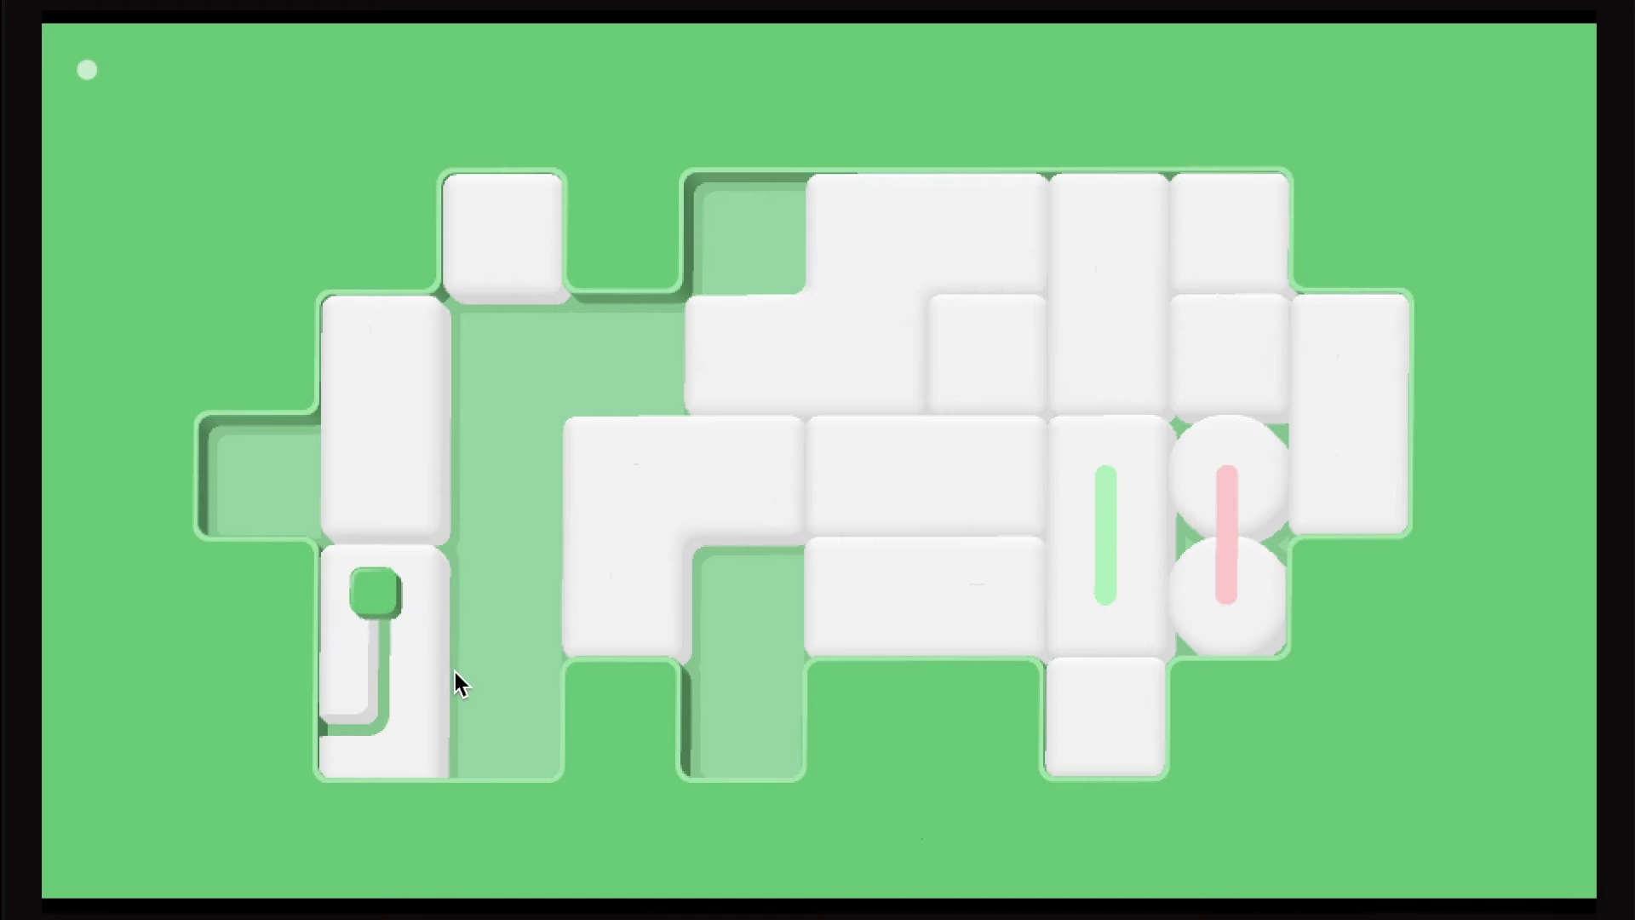
drag(434, 486, 537, 485)
drag(396, 620, 413, 300)
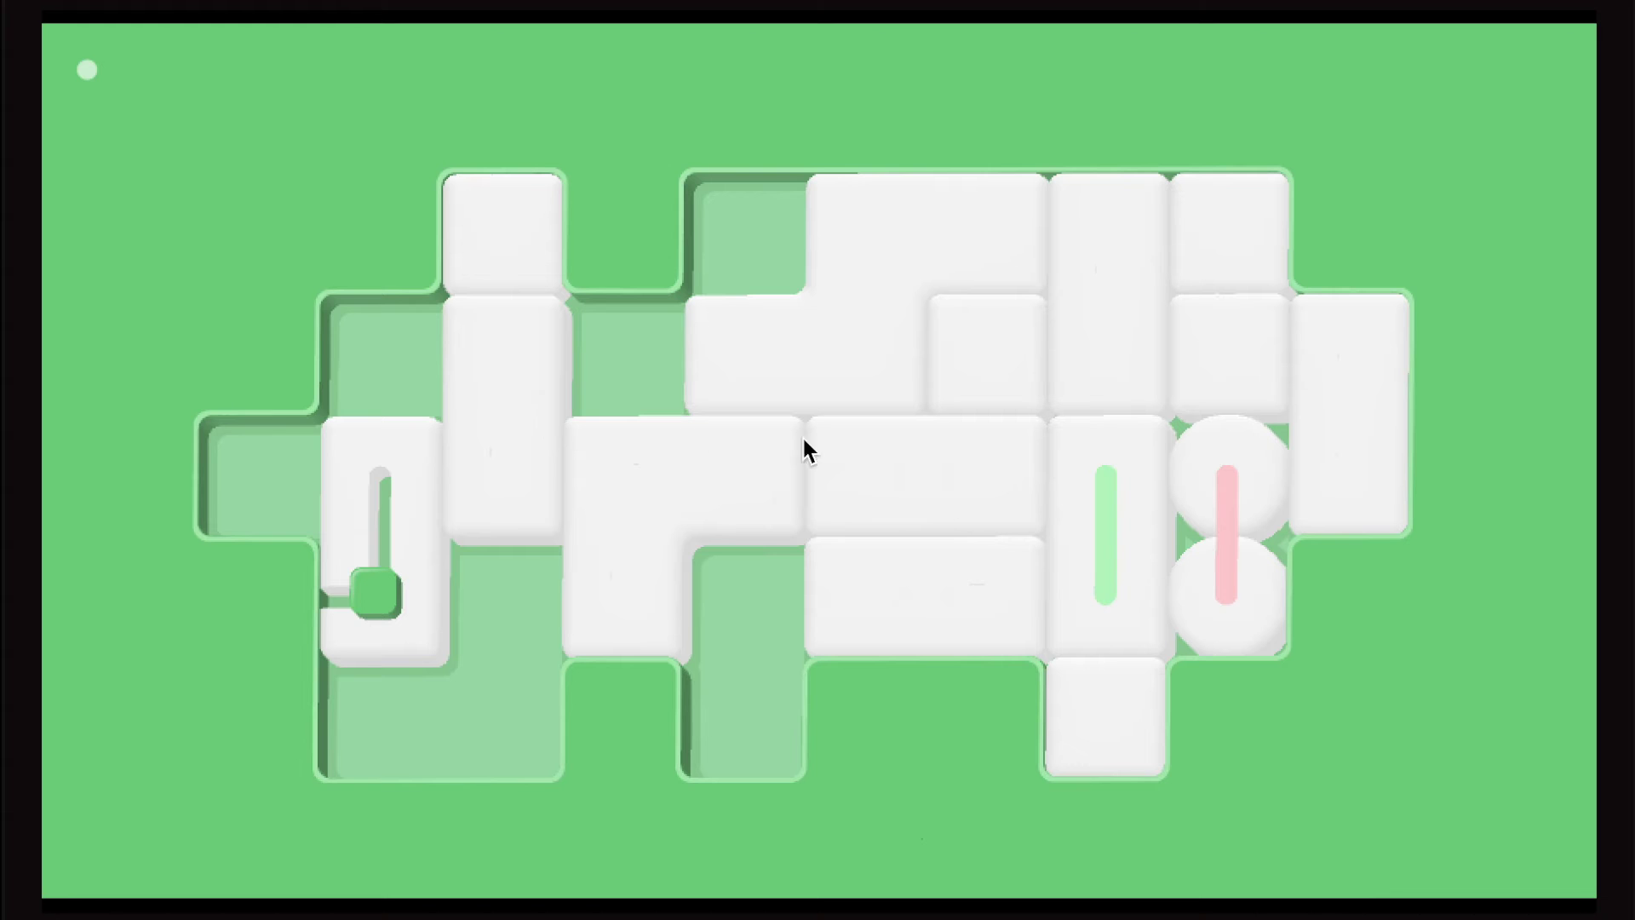
- Shift the L-block, lower then raise the tall block, and drop the start tile to clear the green level
drag(865, 370, 656, 346)
drag(968, 346, 958, 244)
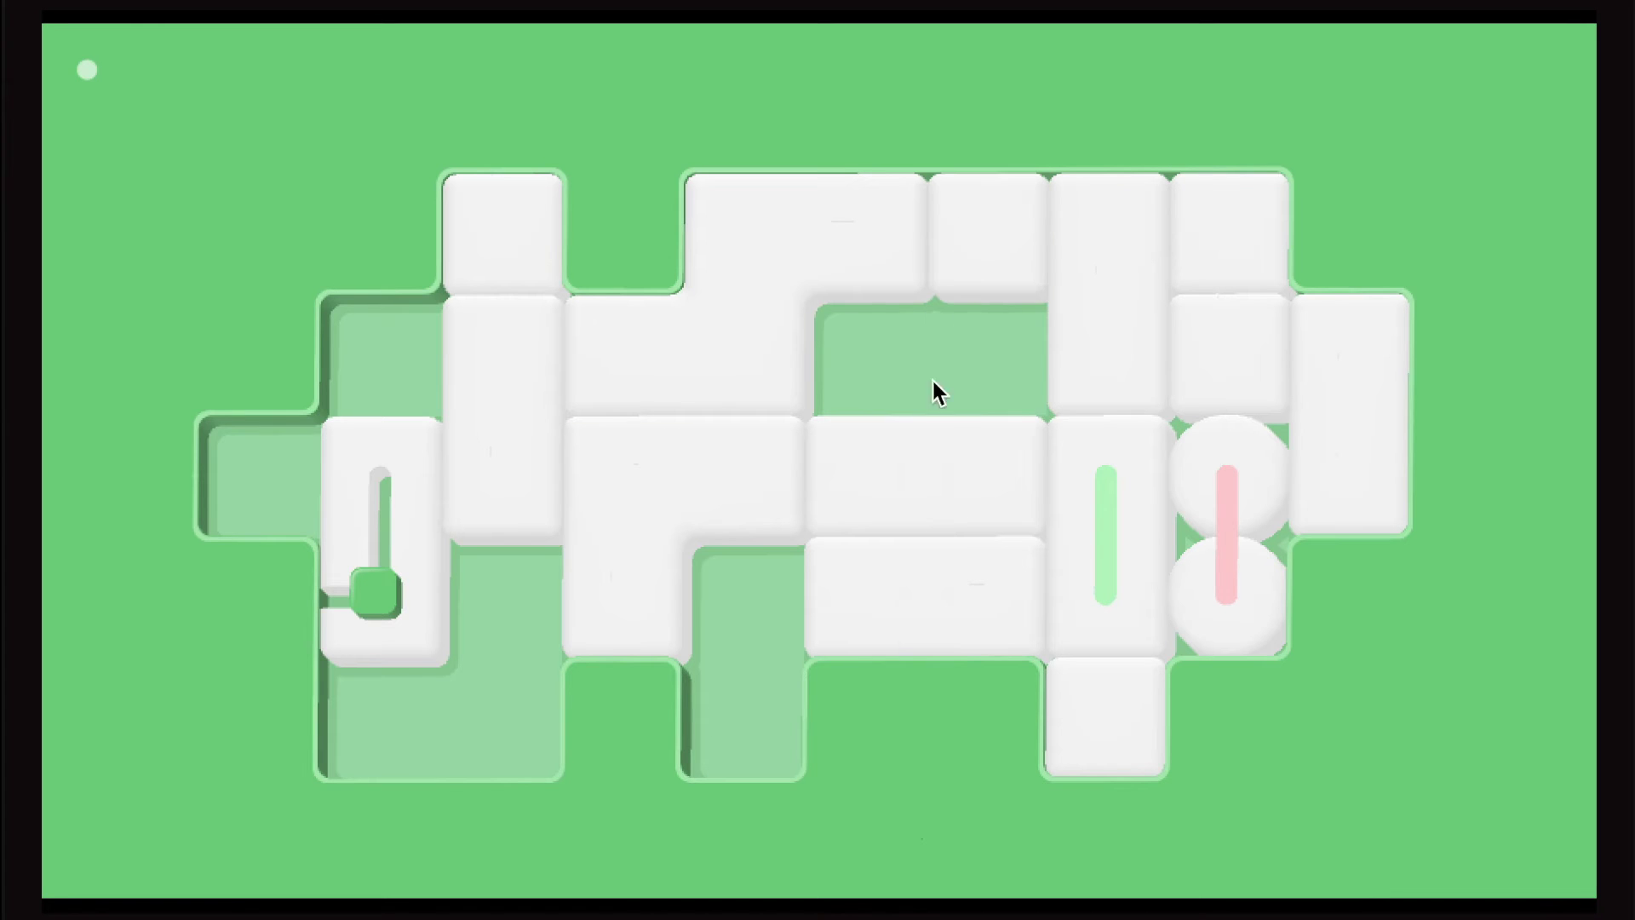
drag(933, 466, 932, 256)
drag(804, 511, 863, 496)
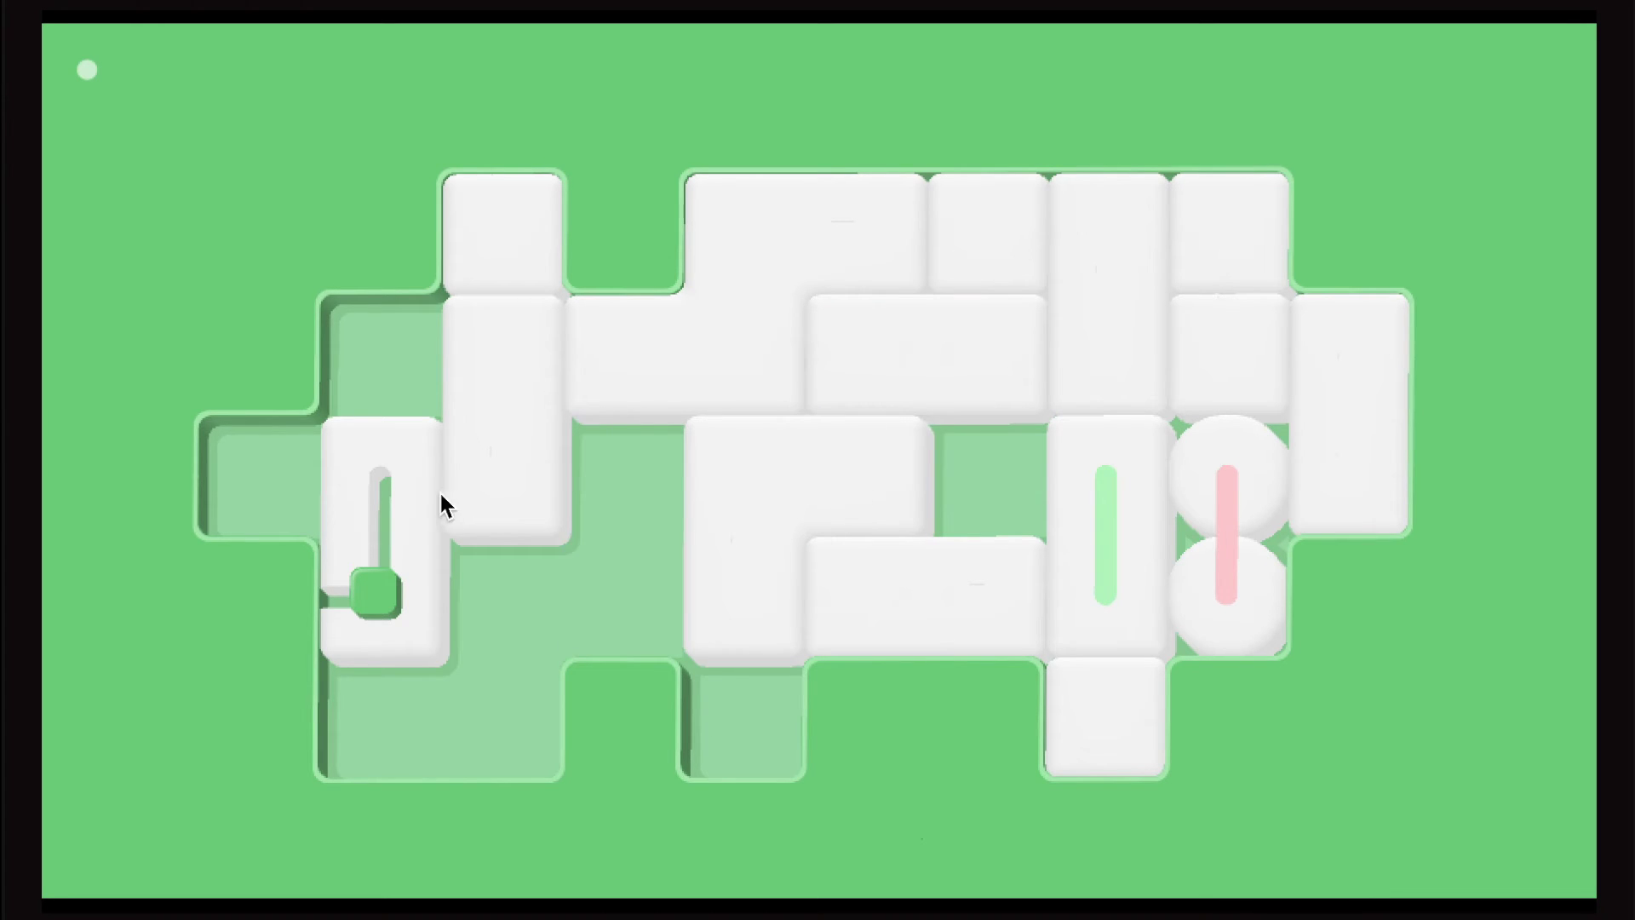
mouse_move(441, 505)
mouse_down()
mouse_move(493, 701)
mouse_move(508, 522)
mouse_move(485, 638)
mouse_up()
drag(493, 248, 489, 430)
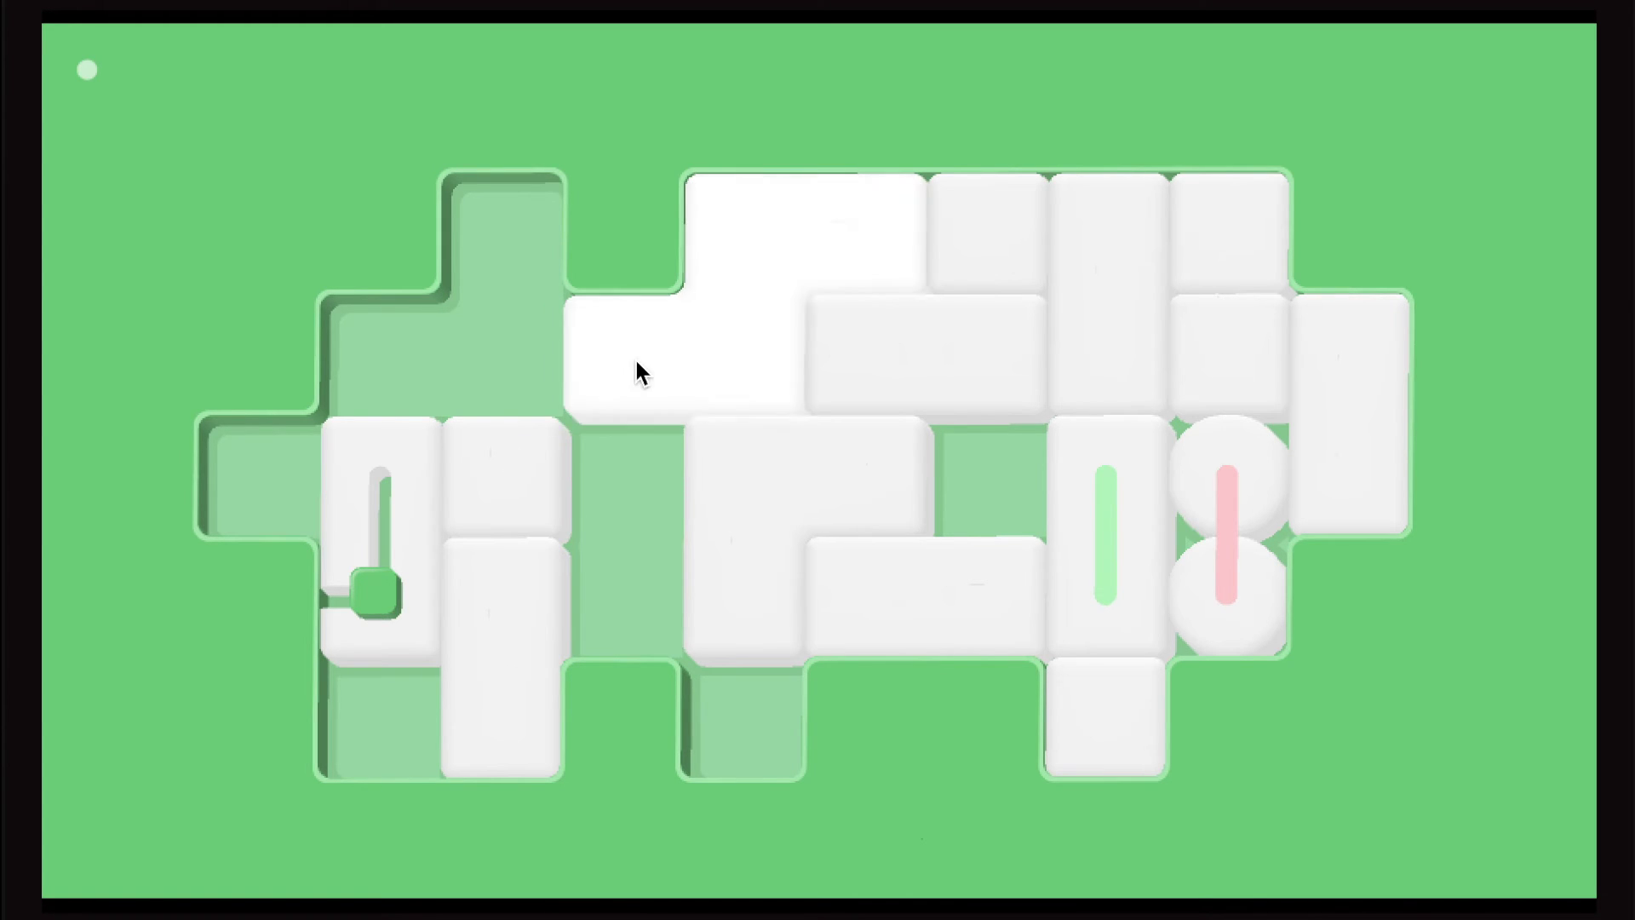
drag(365, 519, 387, 775)
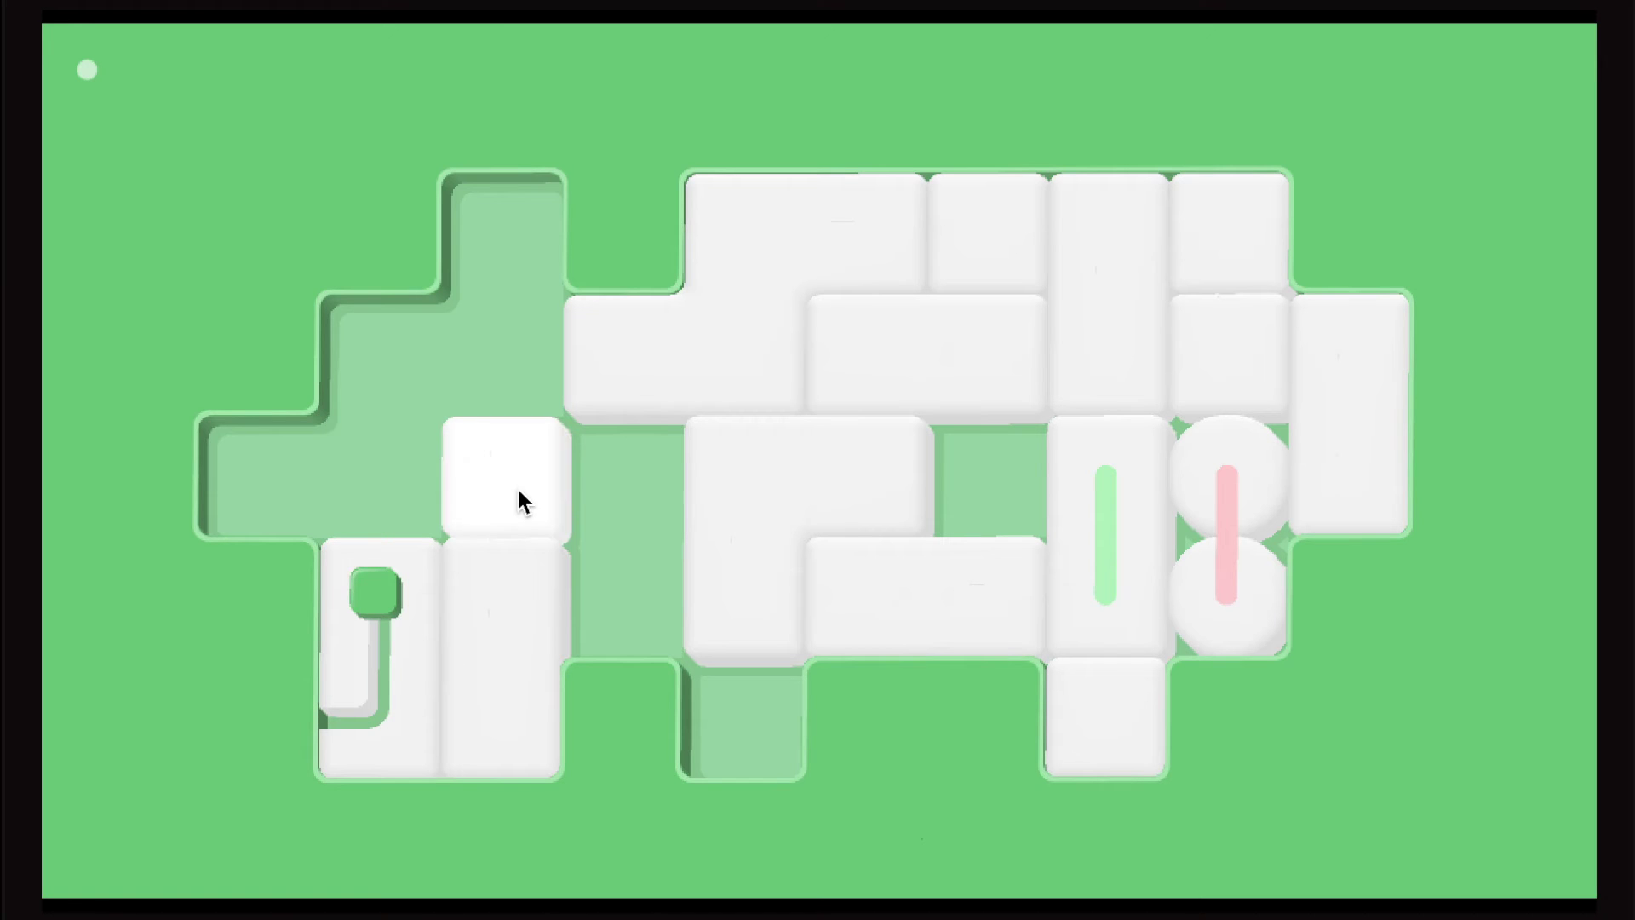
mouse_move(519, 500)
mouse_down()
mouse_move(456, 541)
mouse_move(486, 99)
mouse_up()
mouse_move(435, 692)
mouse_down()
mouse_move(445, 565)
mouse_move(650, 565)
mouse_up()
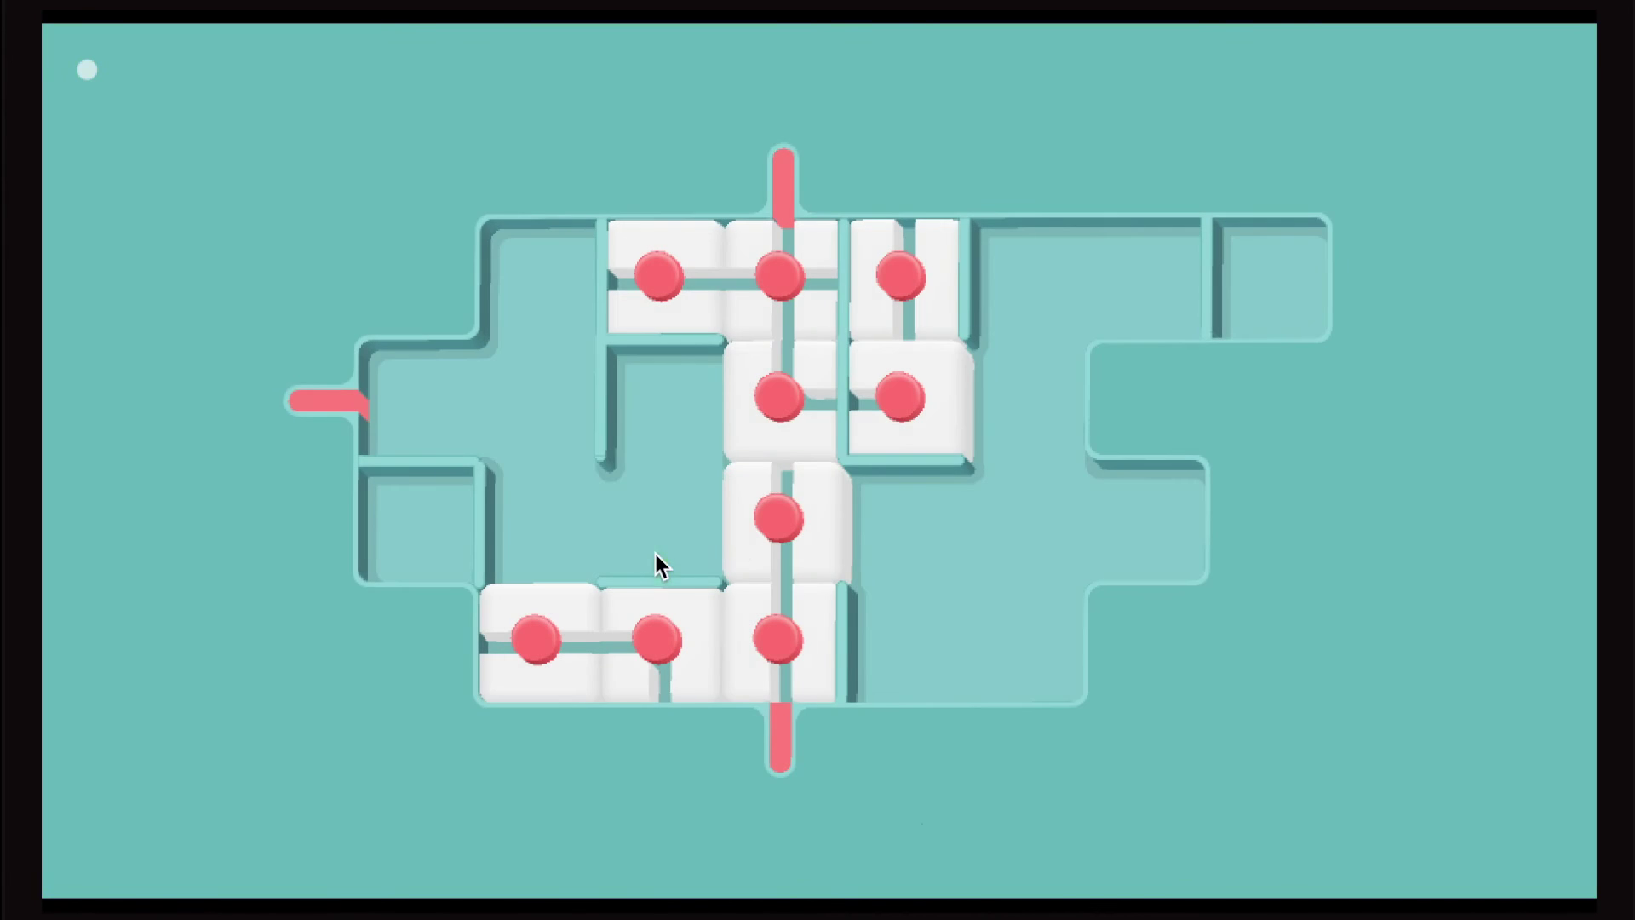
- Move the red-dot tile right, the horizontal-pipe tile up-right, and the vertical-pipe tile down two cells
drag(904, 362, 1018, 362)
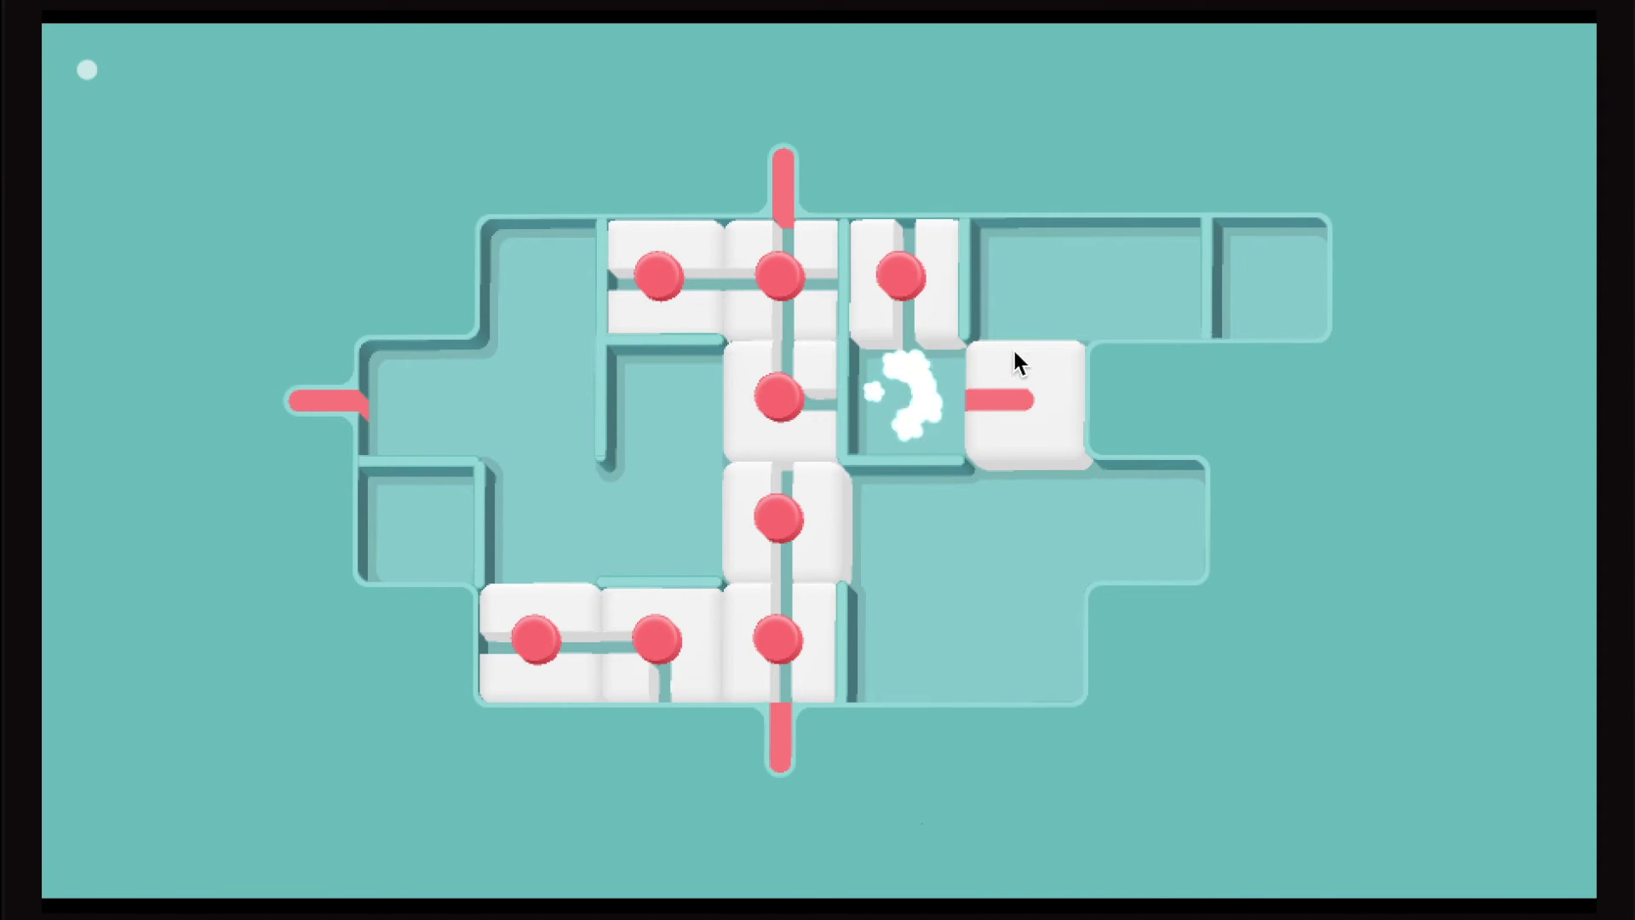
drag(916, 330, 932, 530)
mouse_move(1055, 450)
mouse_down()
mouse_move(1074, 280)
mouse_move(1177, 307)
mouse_up()
drag(933, 420, 1013, 419)
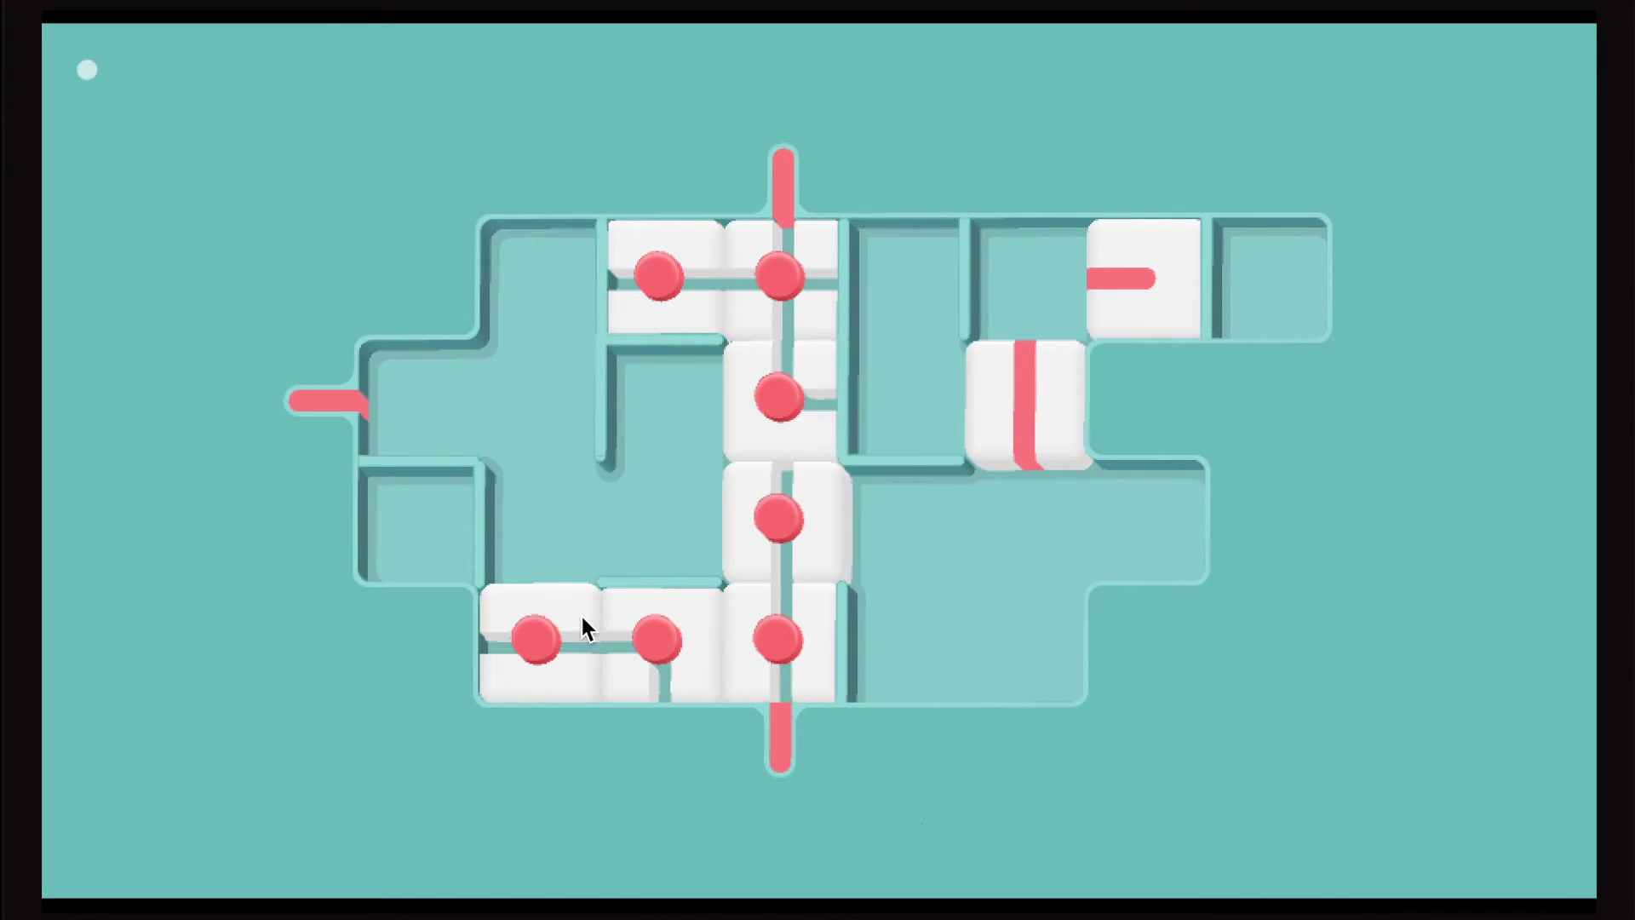
click(558, 619)
mouse_move(1025, 463)
mouse_down()
mouse_move(1033, 557)
mouse_move(1015, 628)
mouse_up()
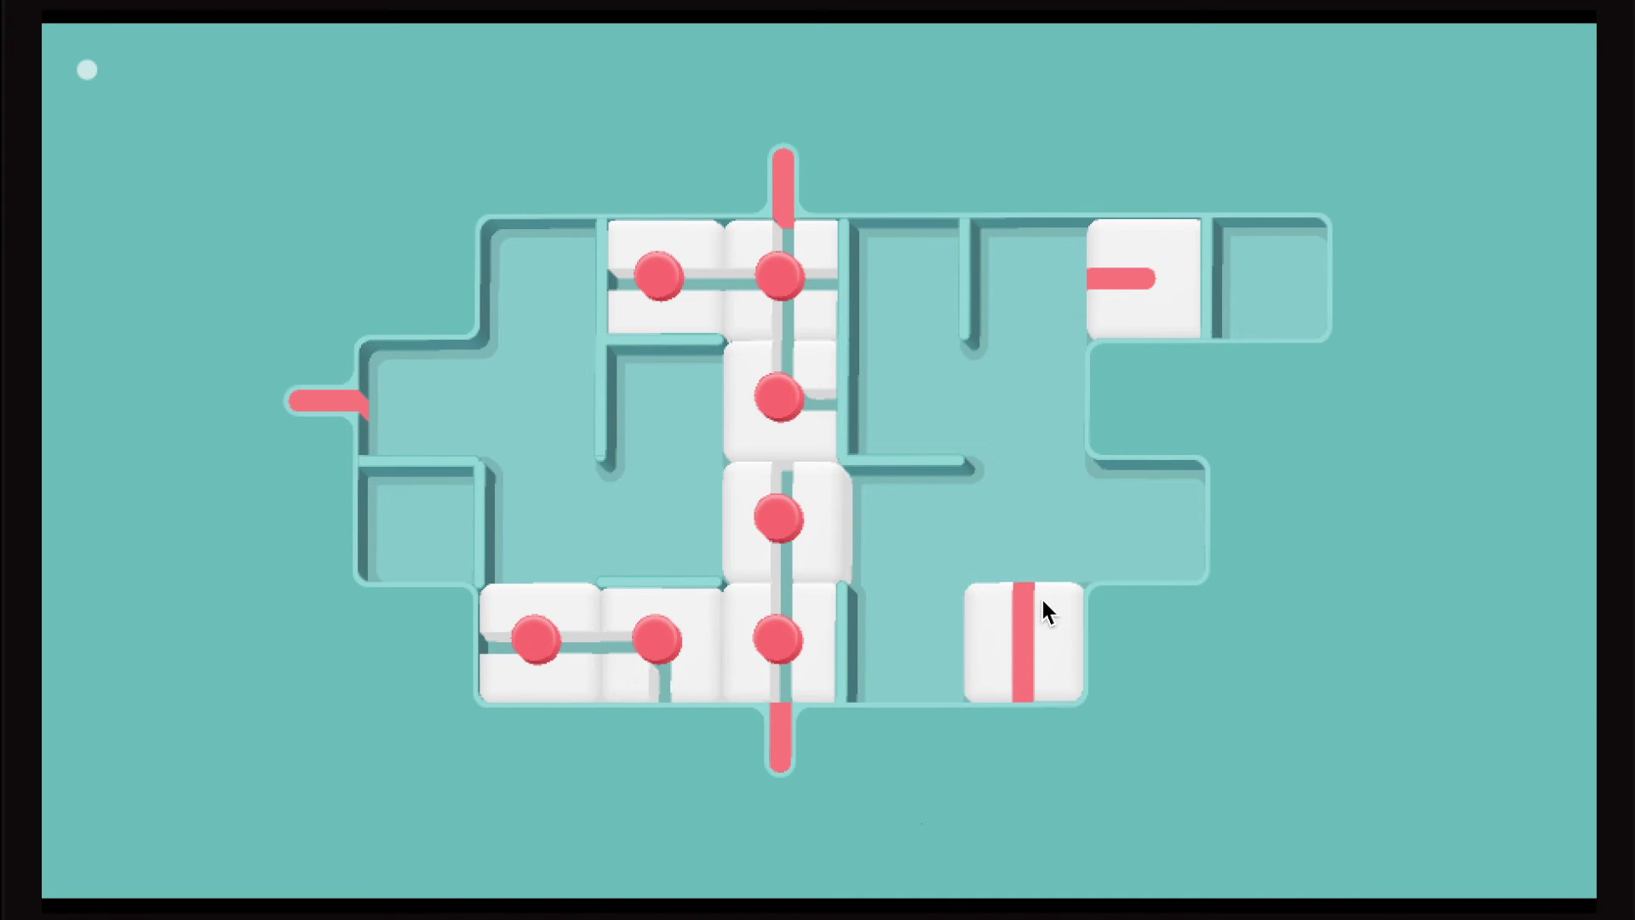
click(780, 334)
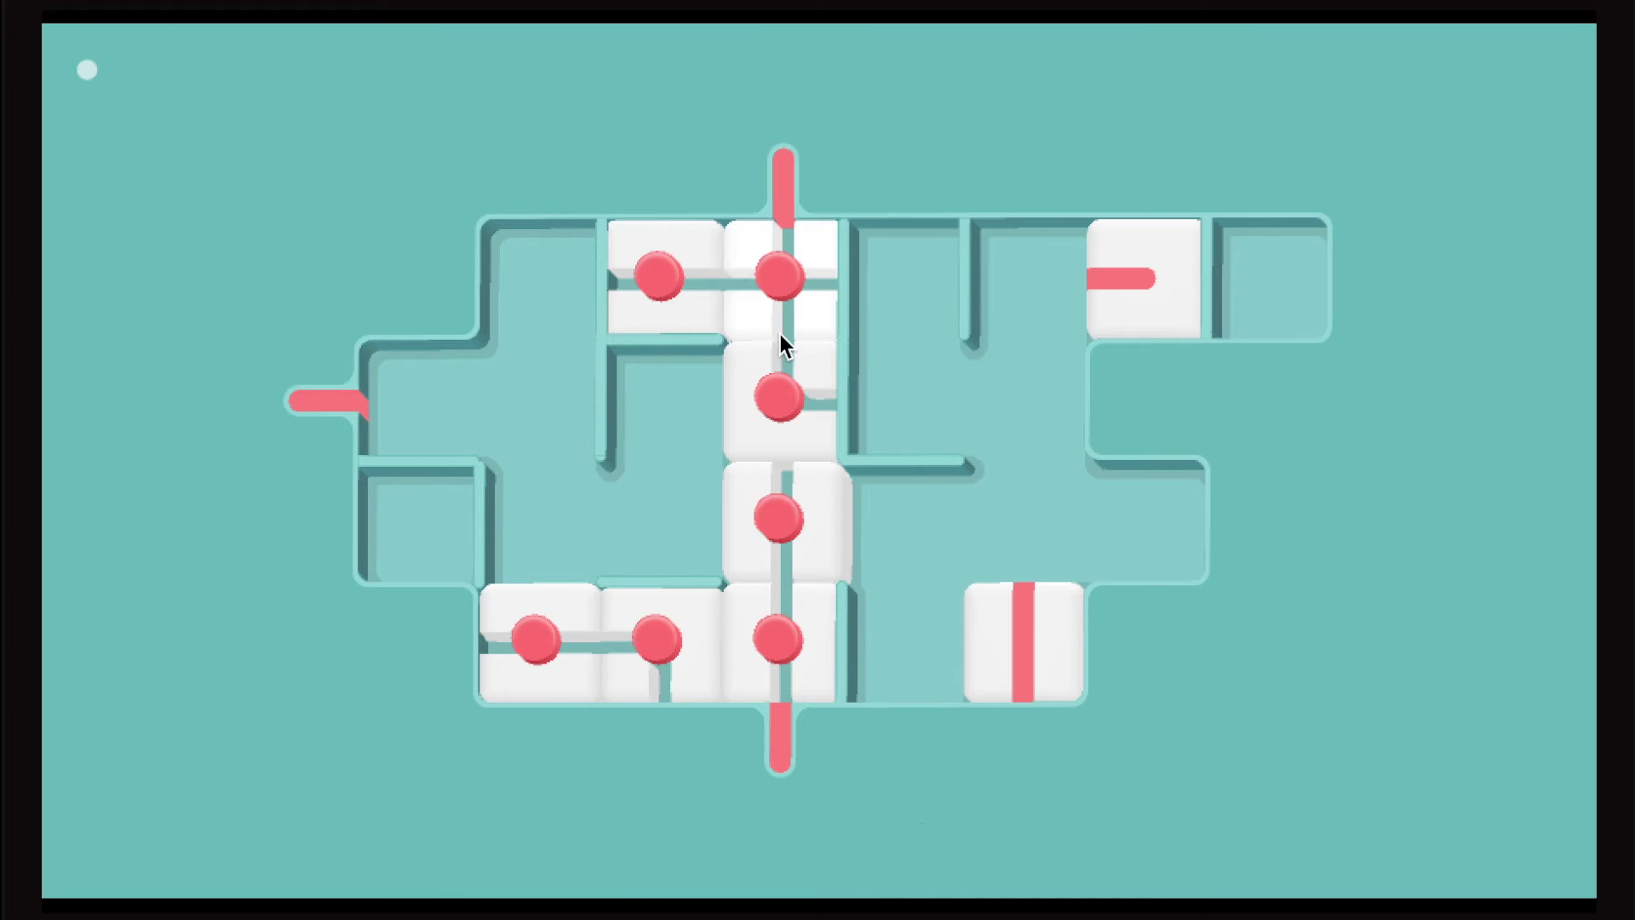
- Pop the centre and top red-dot tiles into pipe pieces, forming the cross pipe
click(754, 402)
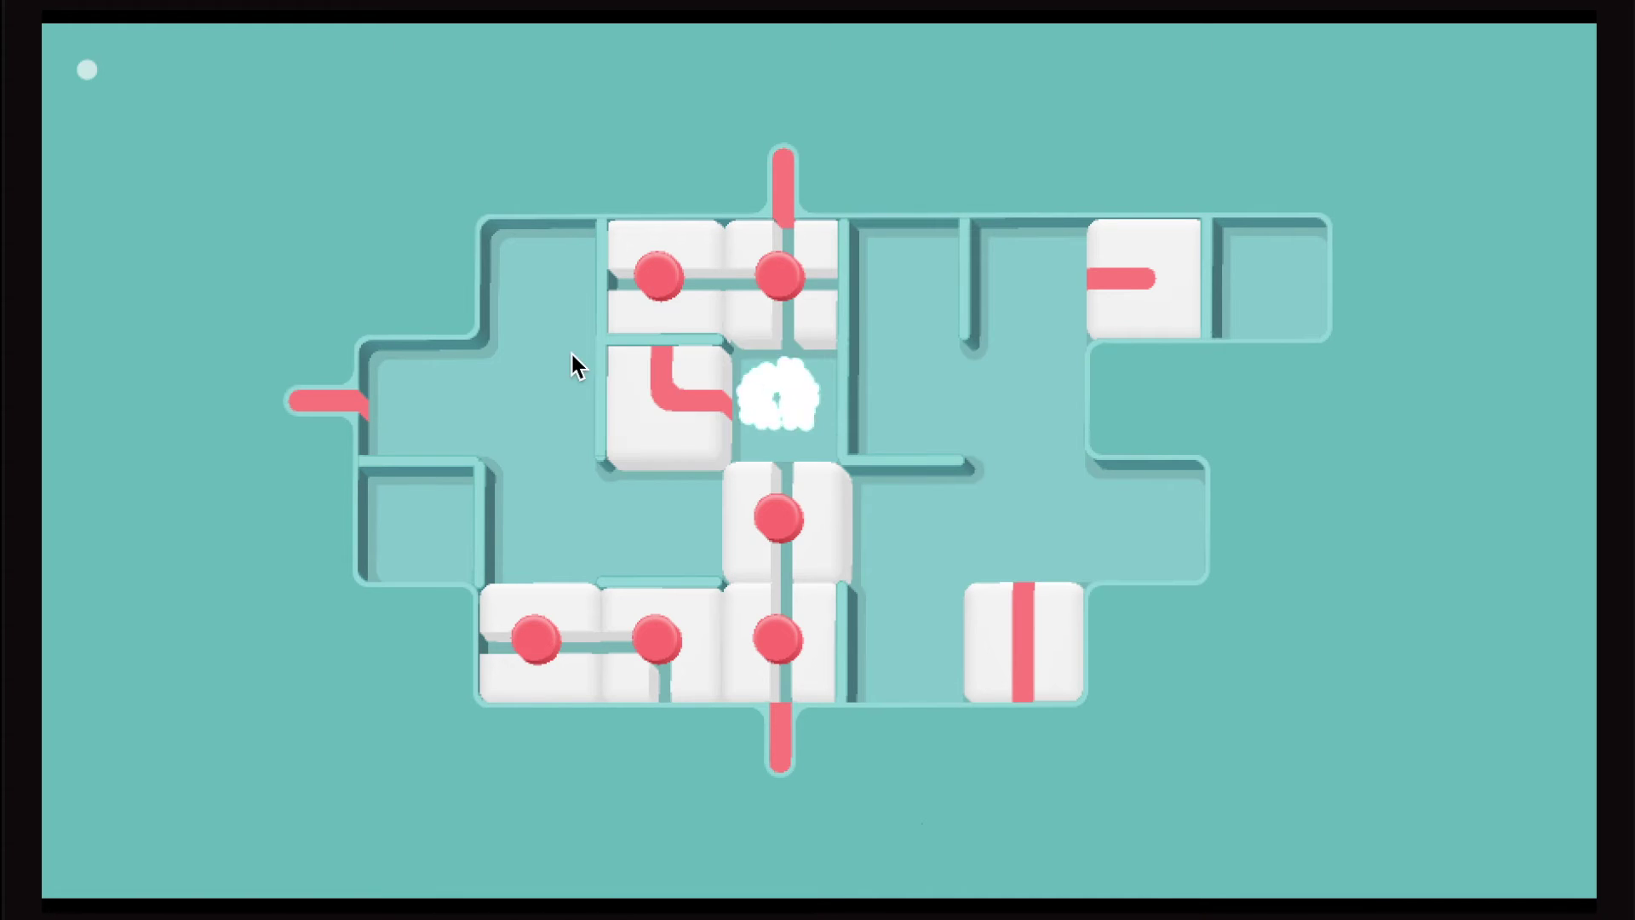
click(805, 271)
click(698, 316)
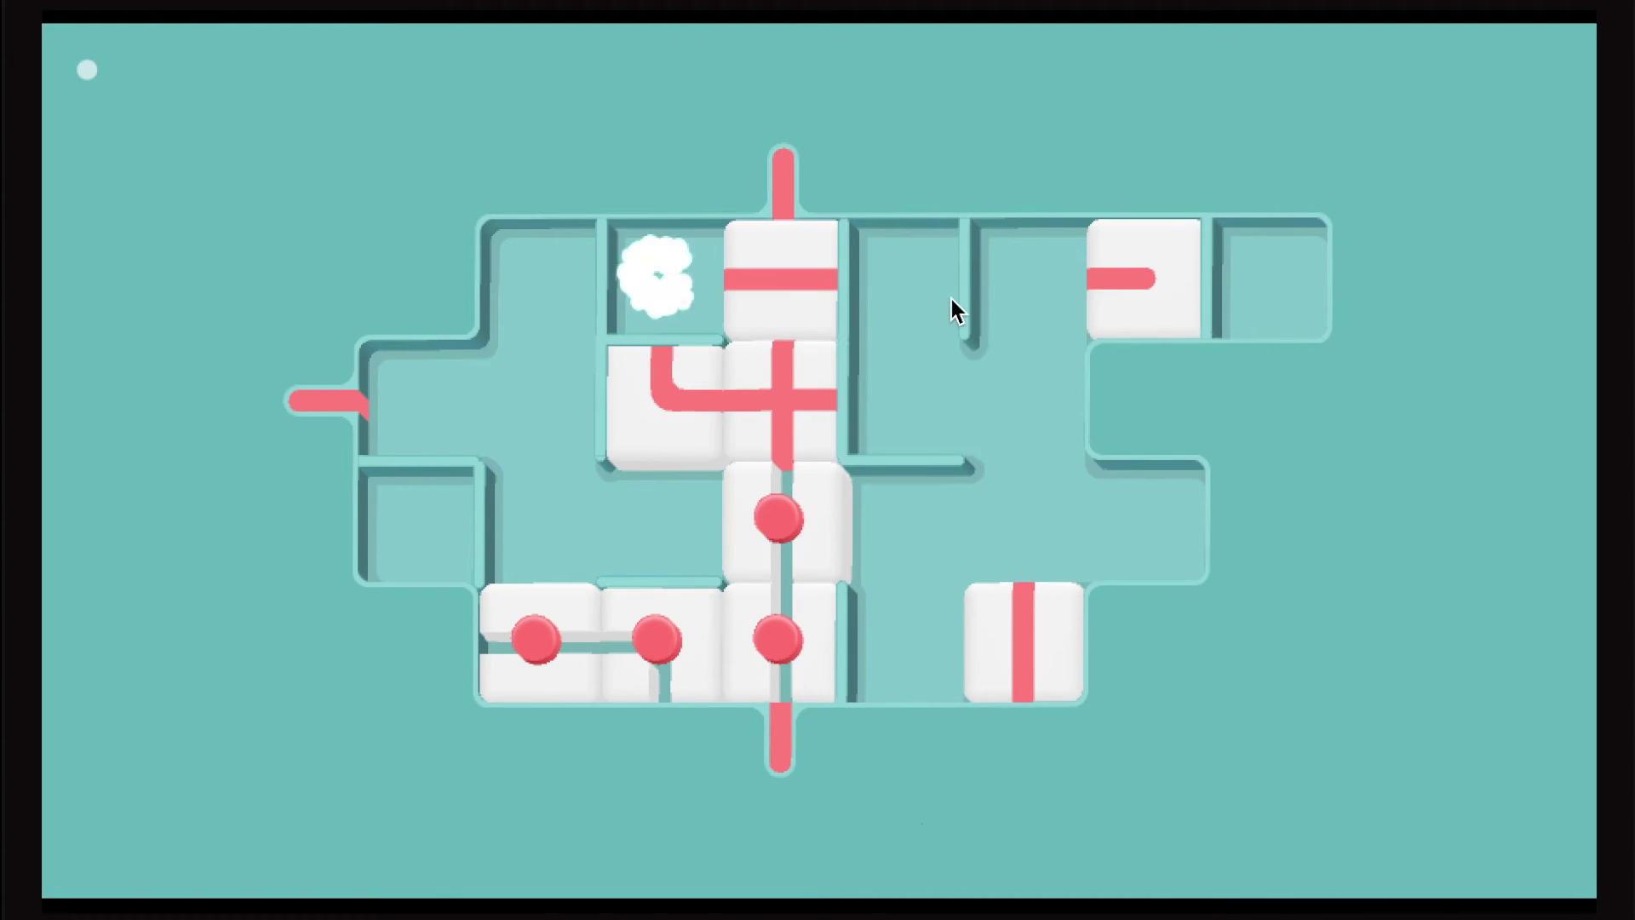
click(773, 313)
drag(770, 340, 780, 311)
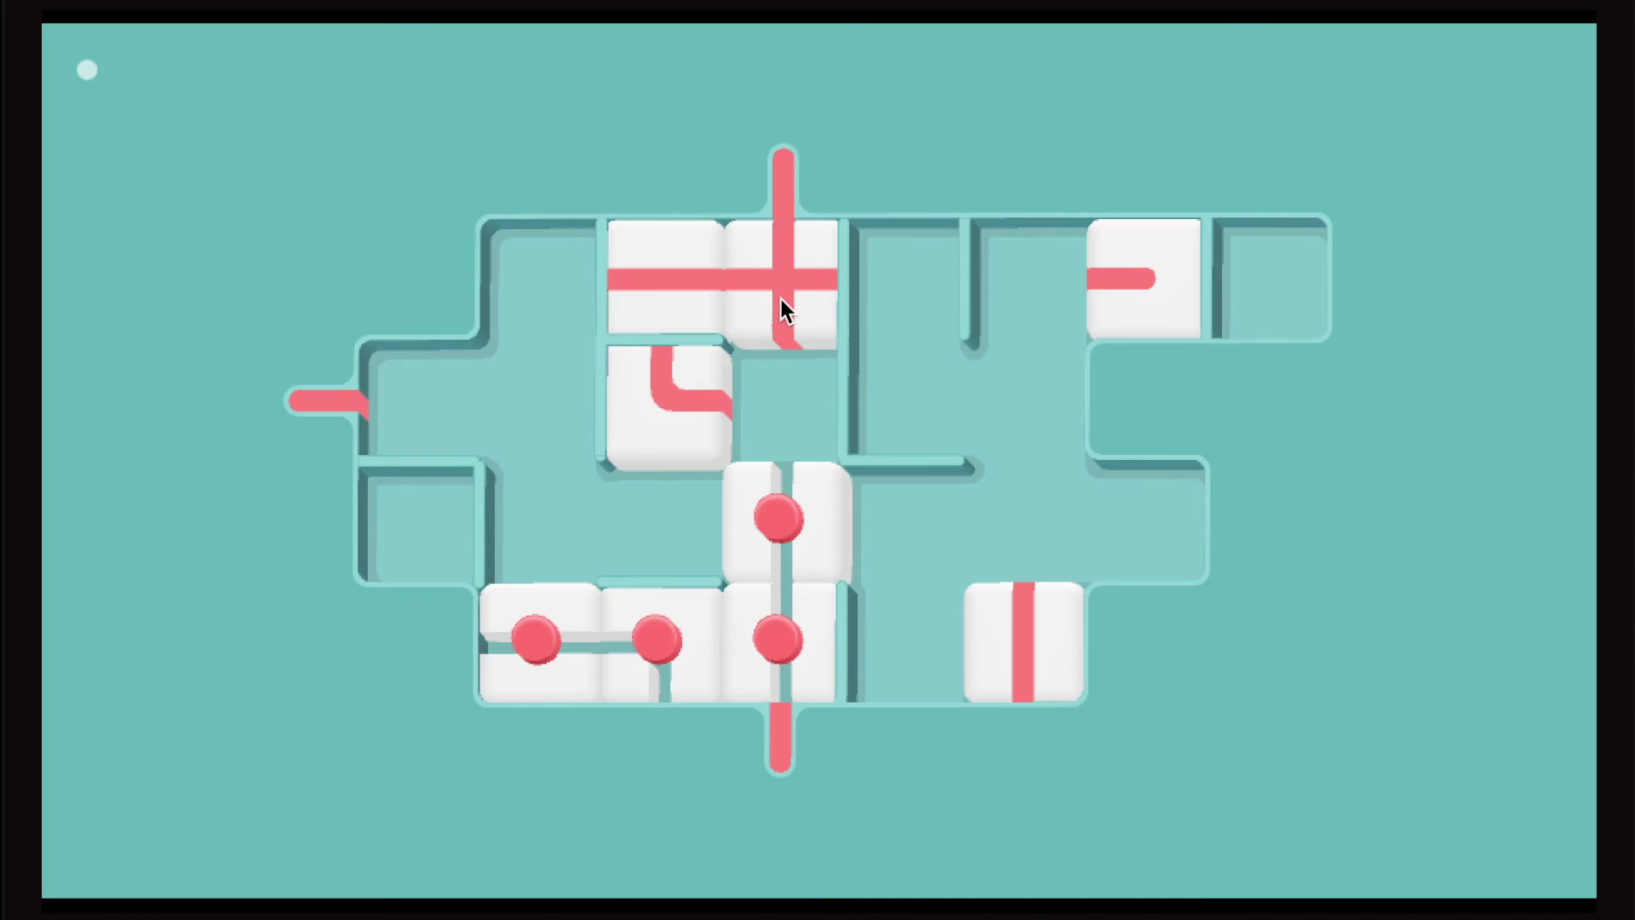
- Pop the centre-column dot tiles into pipe pieces and slide the left dot tile into the empty cell
click(747, 578)
click(723, 666)
click(670, 600)
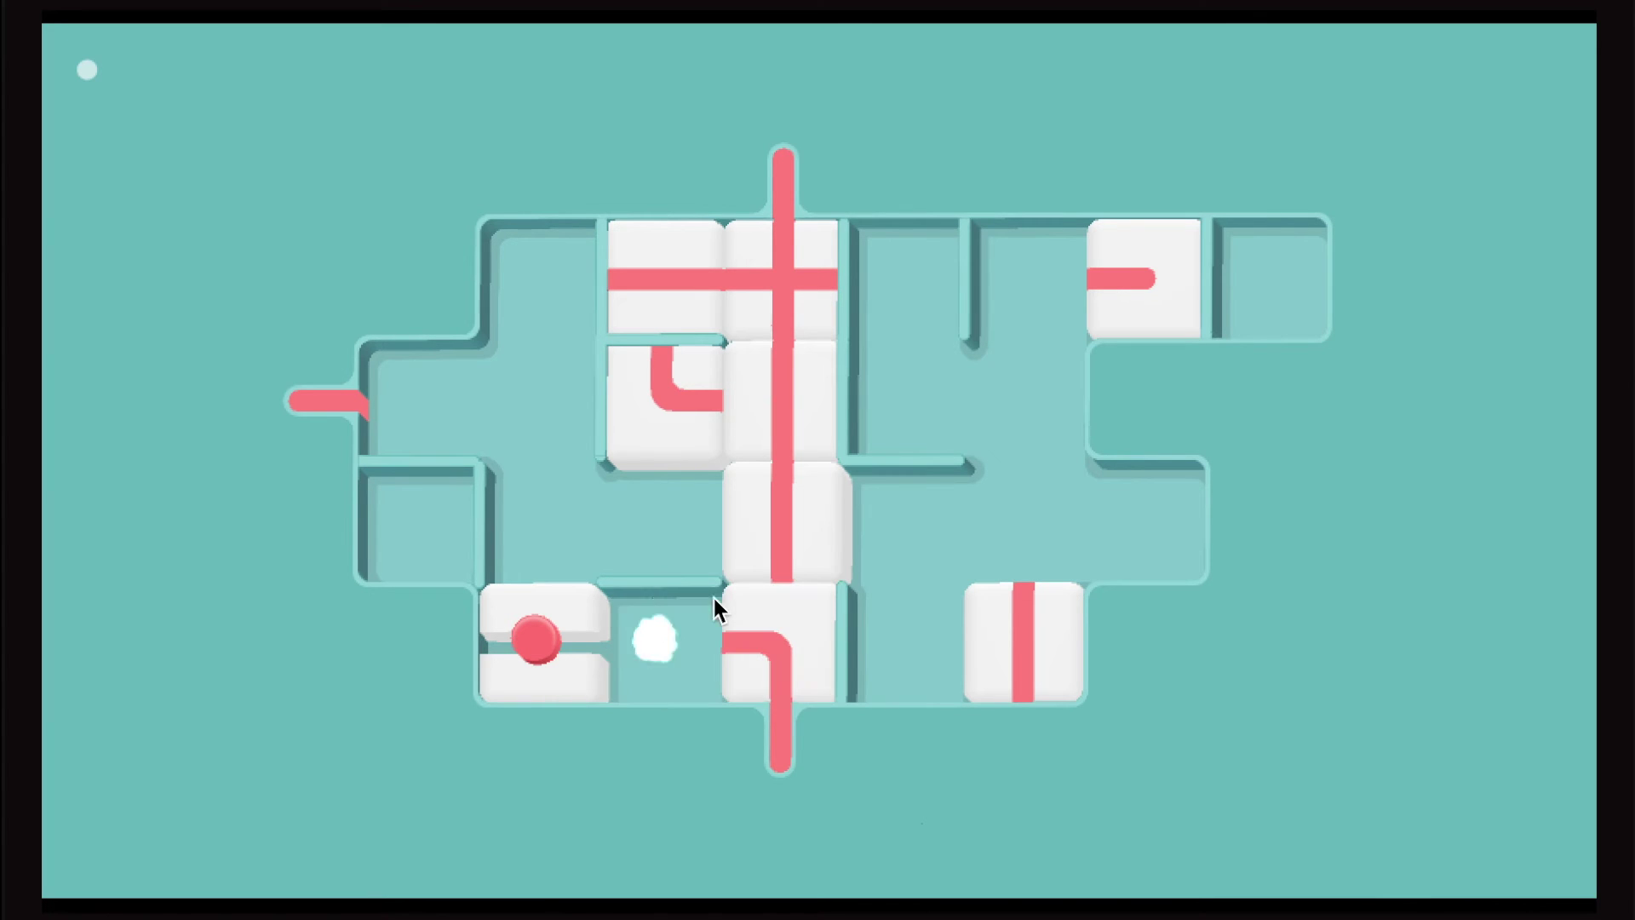
drag(663, 616, 693, 622)
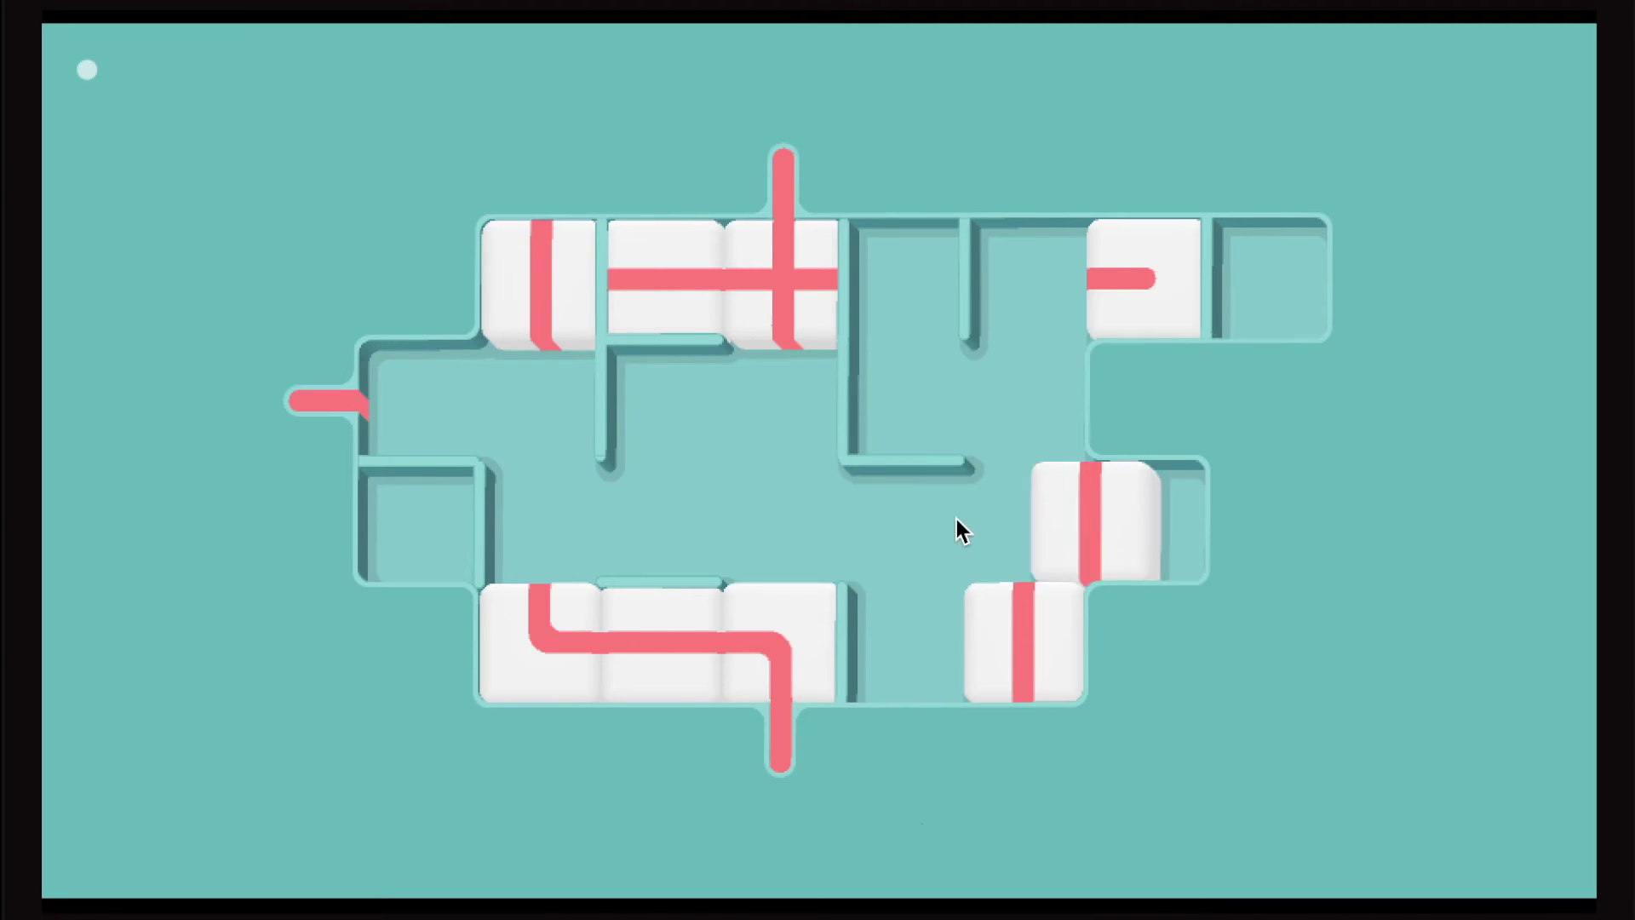
- Shift the top horizontal-pipe tile and raise a vertical-pipe tile into the top-left slot
drag(778, 274, 748, 441)
mouse_move(668, 248)
mouse_down()
mouse_move(766, 248)
mouse_move(785, 307)
mouse_move(719, 370)
mouse_move(679, 503)
mouse_move(584, 500)
mouse_move(583, 437)
mouse_move(533, 438)
mouse_move(484, 372)
mouse_up()
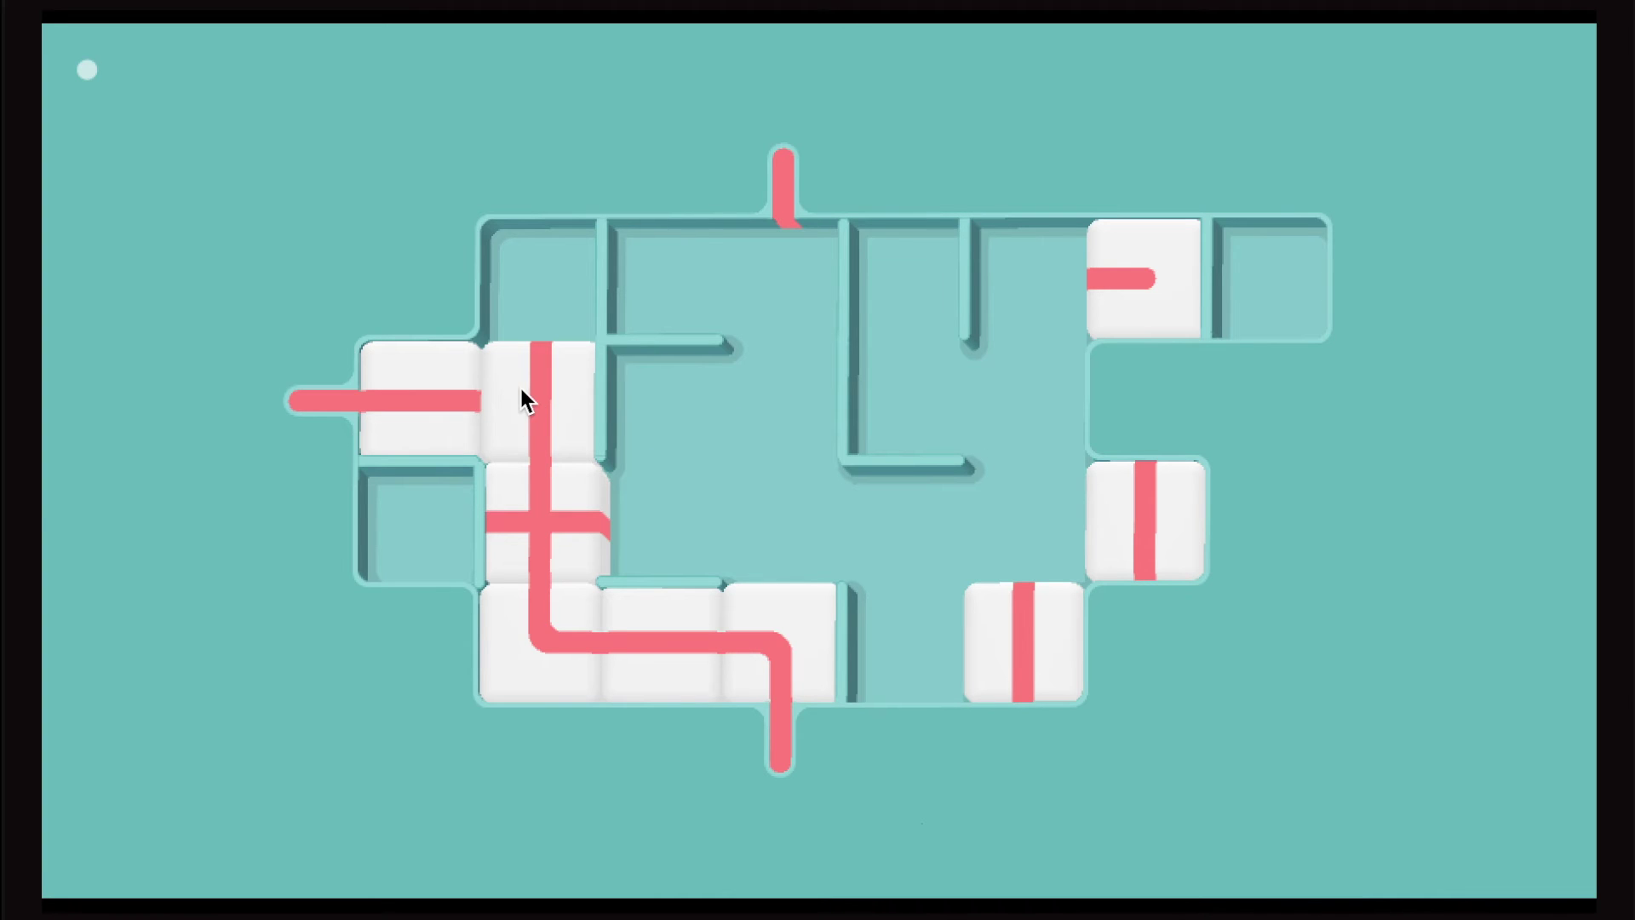
drag(520, 400, 521, 274)
drag(545, 516, 547, 383)
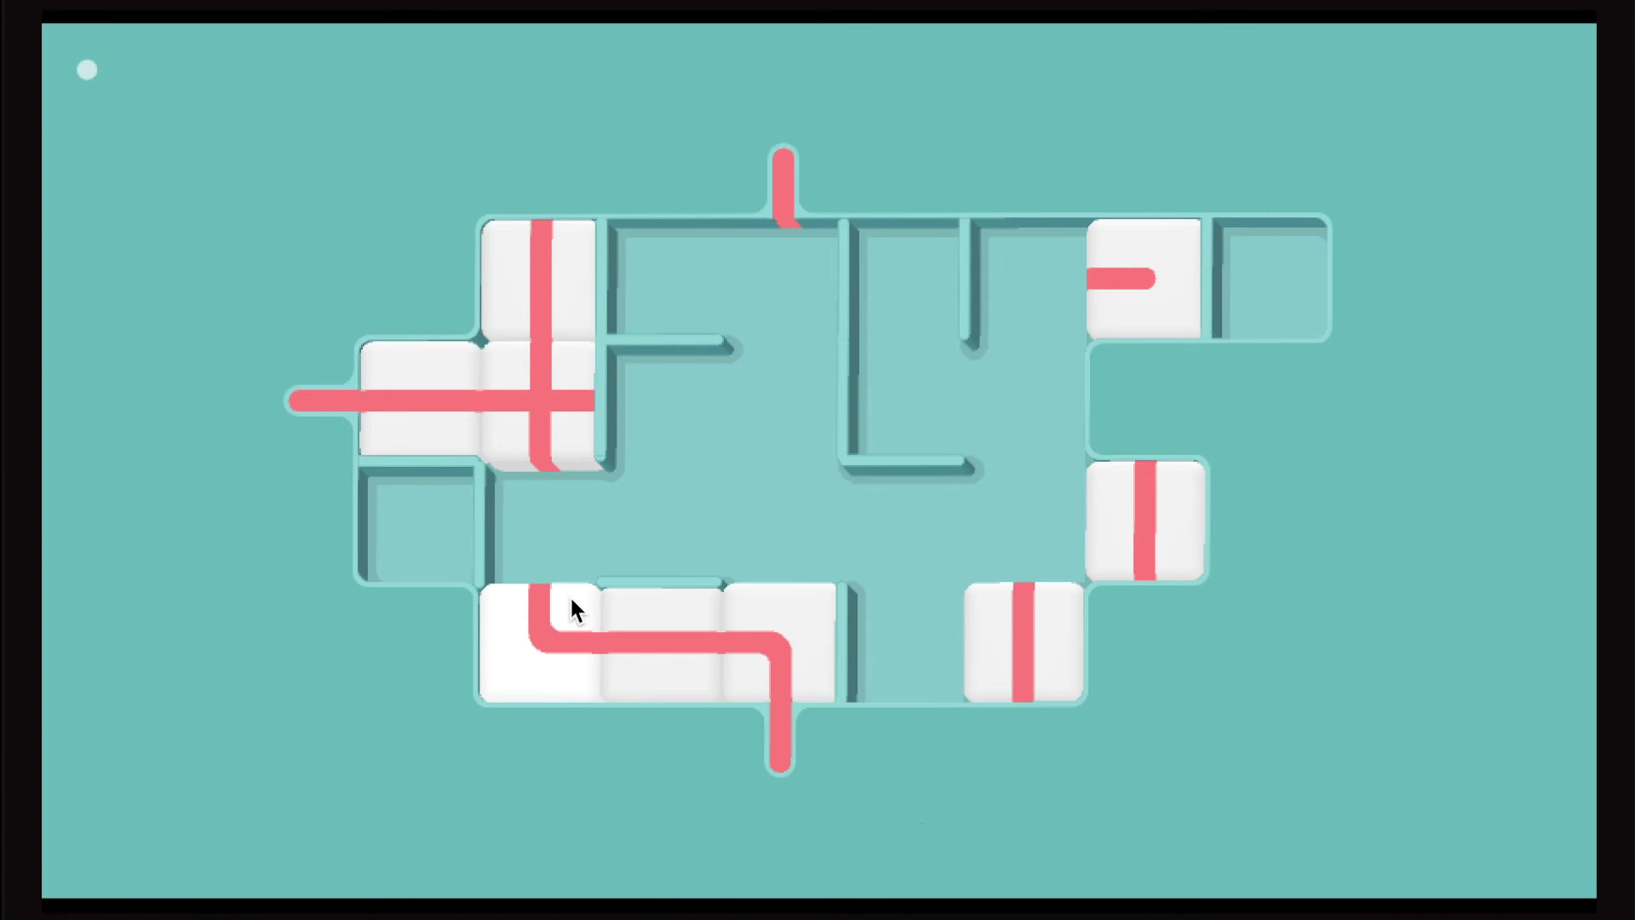
- Lift the bottom-left corner tile, tuck half-pipes beside and below it, and link a straight pipe to the bottom exit
drag(572, 598, 577, 476)
drag(746, 643, 748, 474)
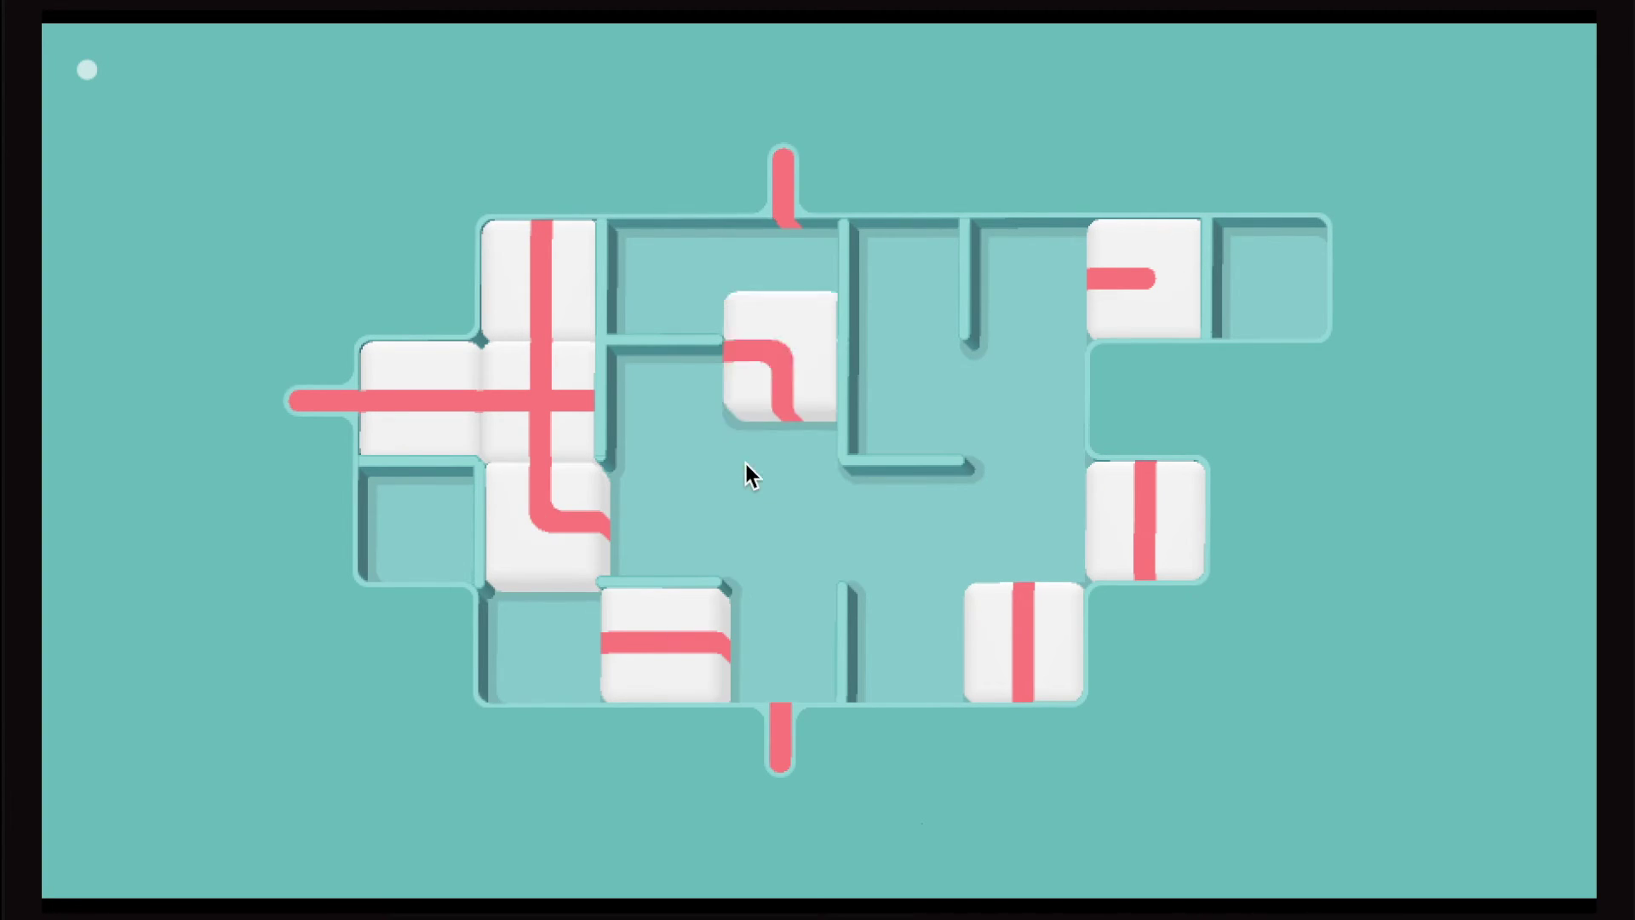
mouse_move(704, 656)
mouse_down()
mouse_move(783, 658)
mouse_move(796, 429)
mouse_move(703, 423)
mouse_move(700, 543)
mouse_up()
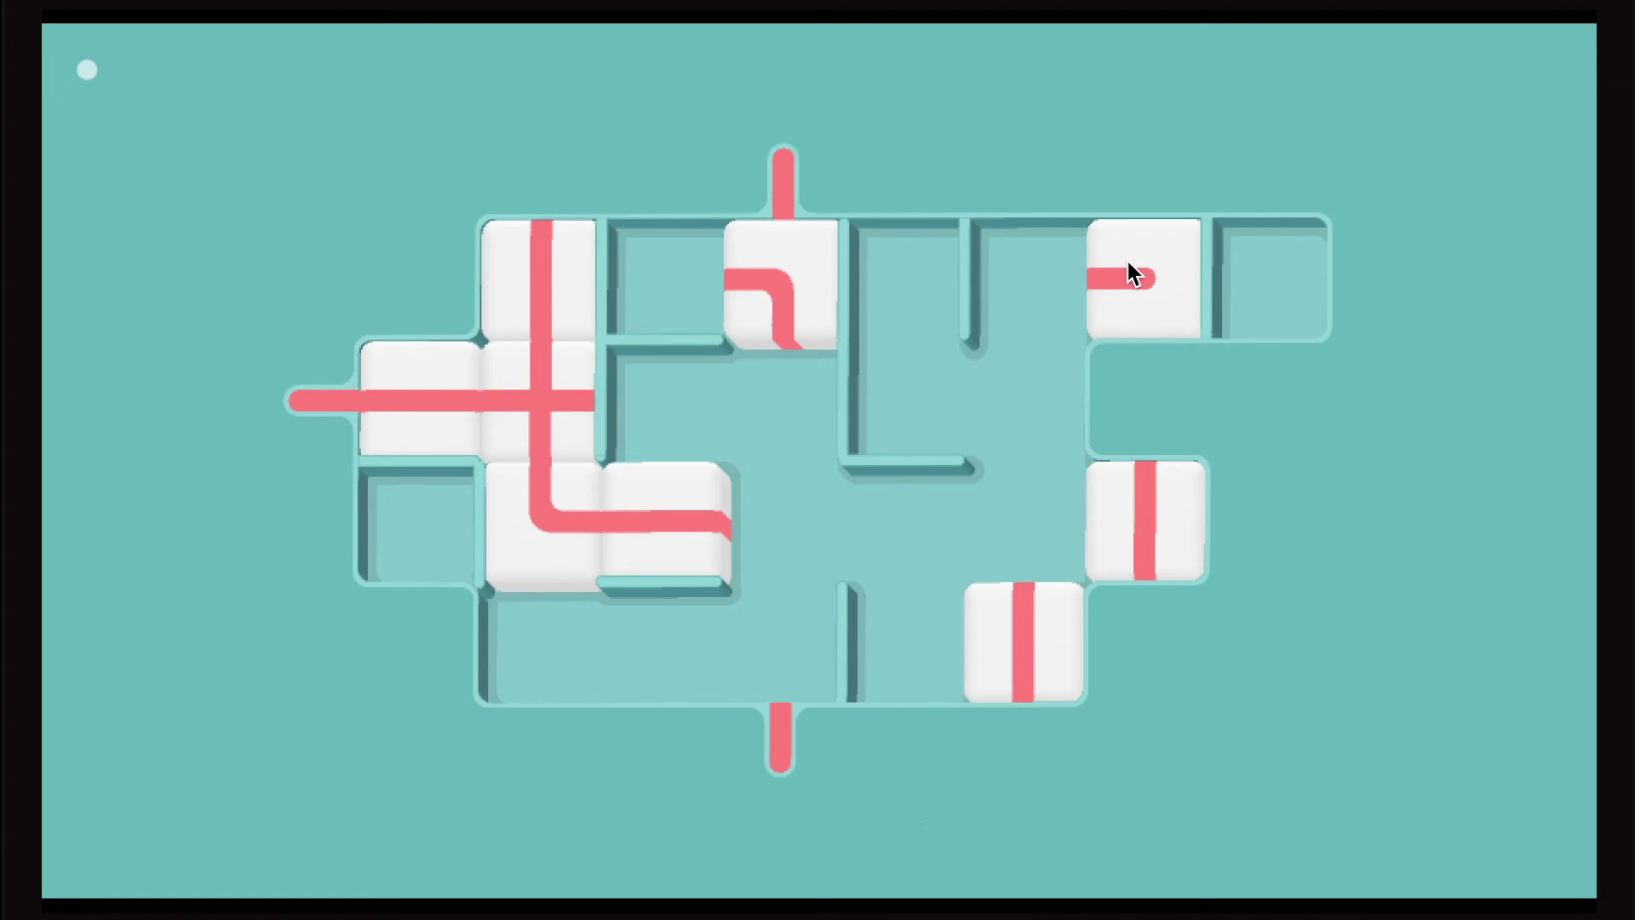
mouse_move(1128, 273)
mouse_down()
mouse_move(1042, 266)
mouse_move(1042, 497)
mouse_up()
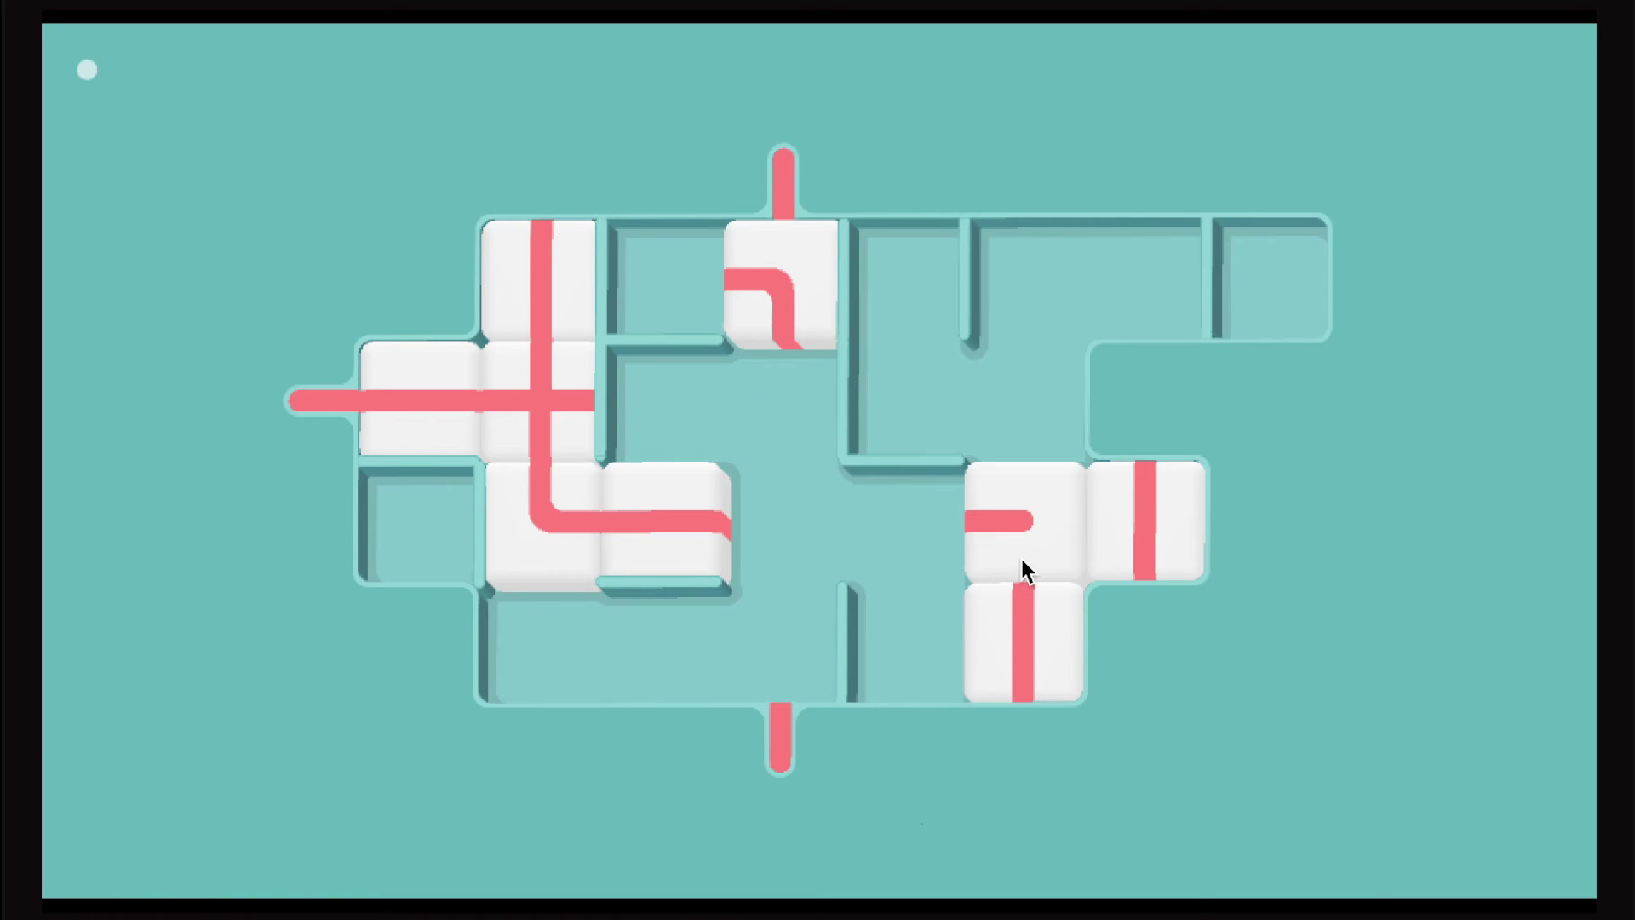
mouse_move(1019, 555)
mouse_down()
mouse_move(859, 542)
mouse_move(796, 316)
mouse_up()
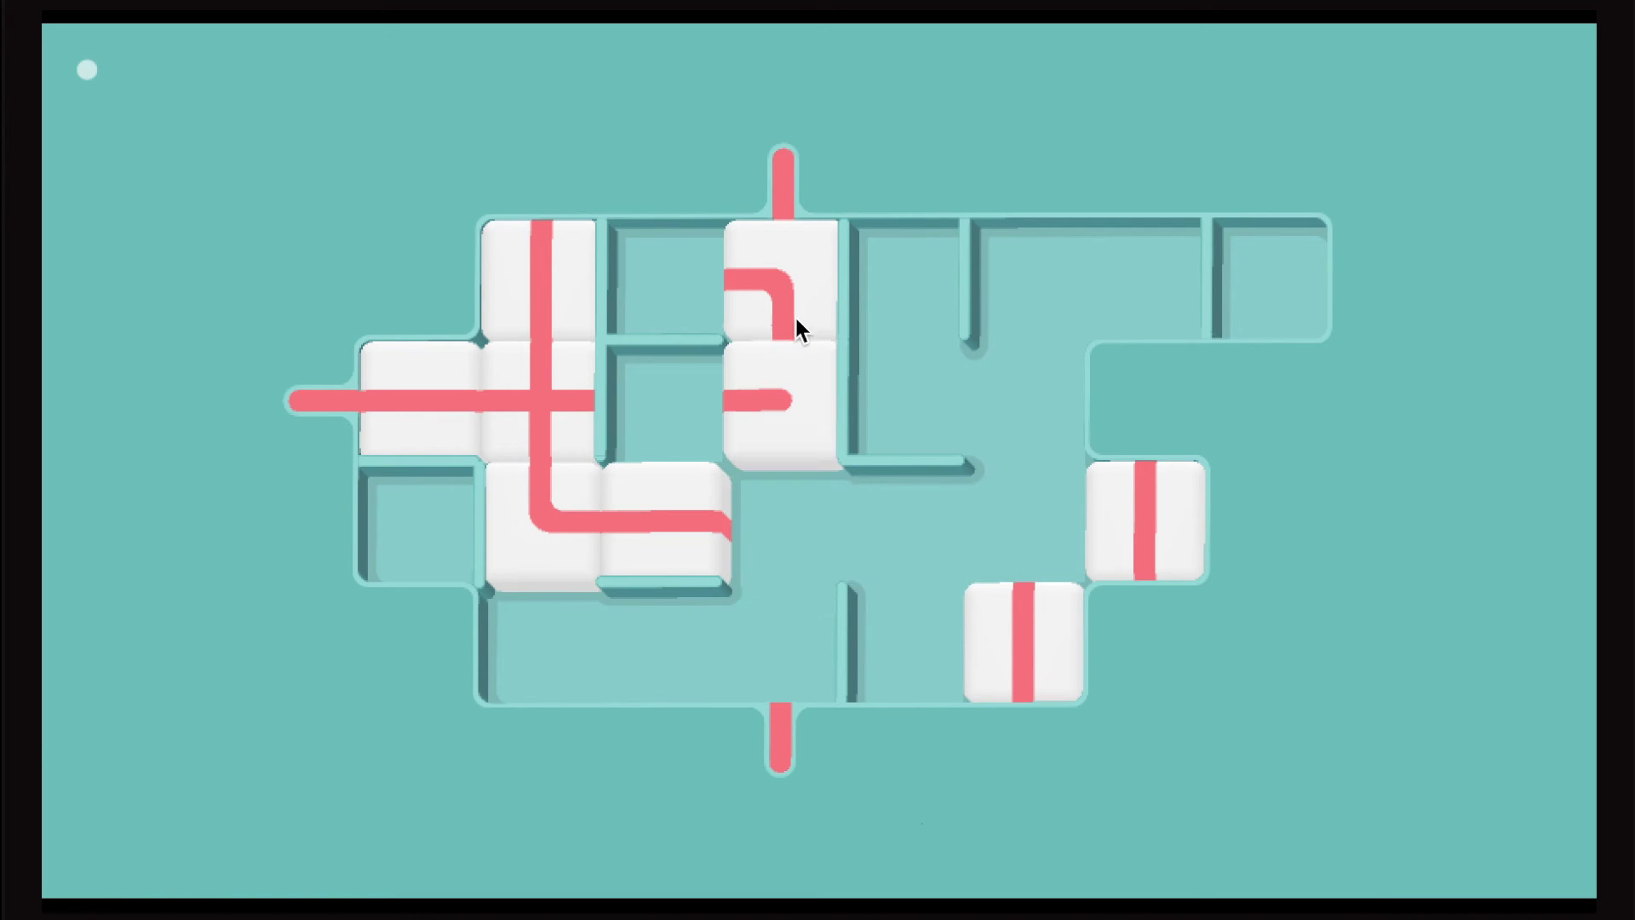
drag(1139, 523, 602, 546)
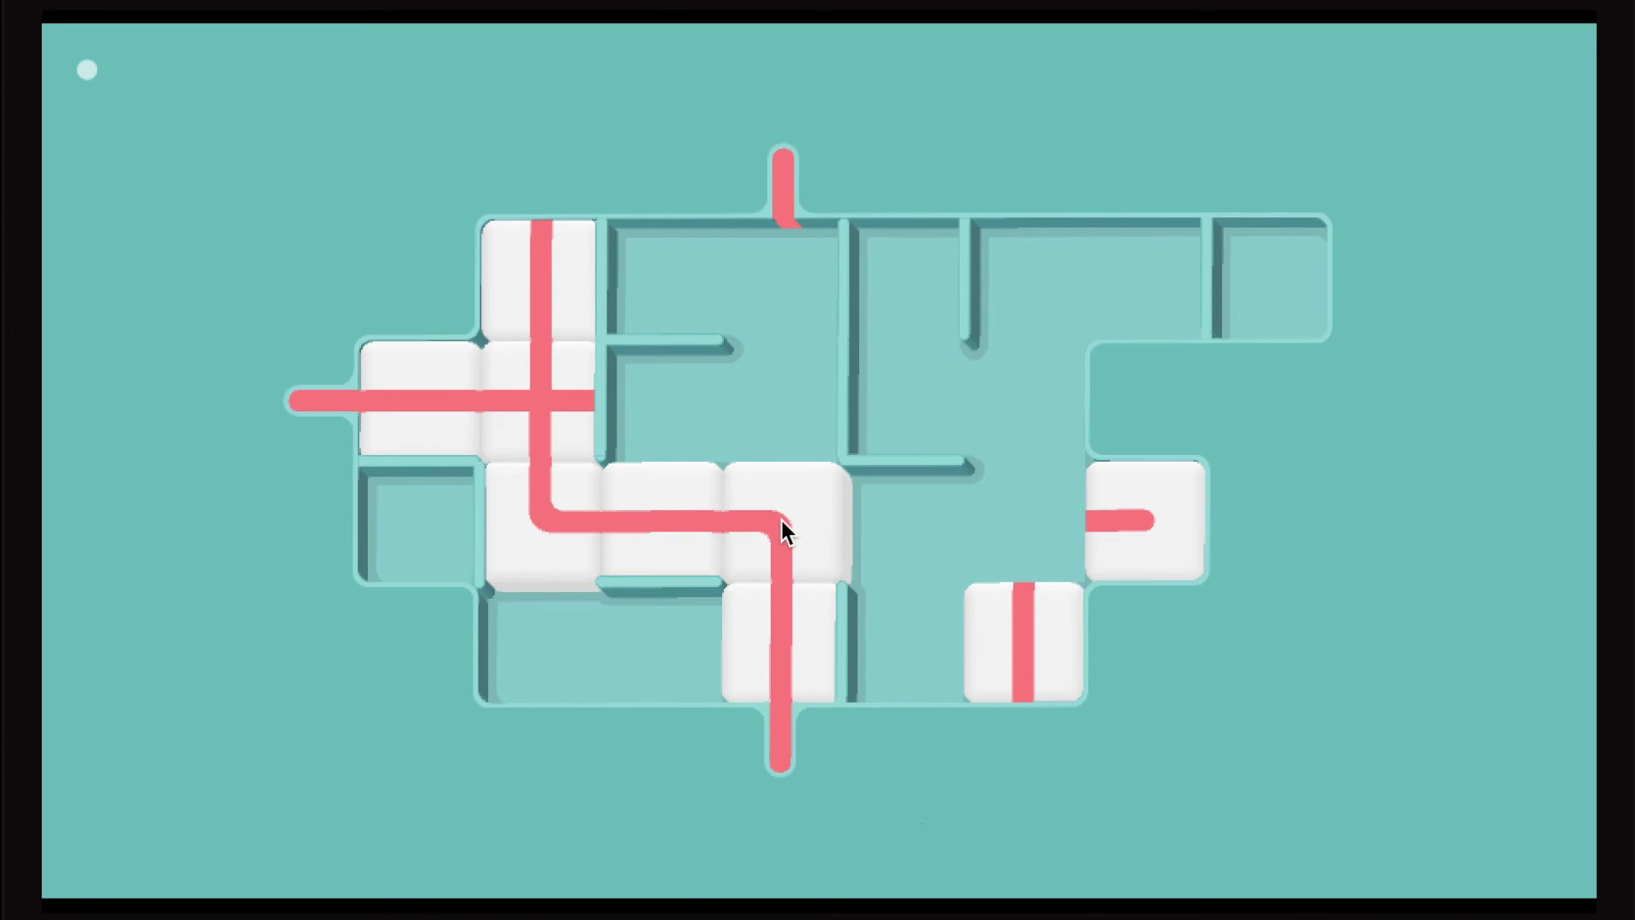
- Reposition the corner tile, shift the cross tile three cells right, and place the straight tile under the top exit
drag(781, 523, 780, 384)
mouse_move(652, 518)
mouse_down()
mouse_move(619, 521)
mouse_move(548, 626)
mouse_up()
mouse_move(550, 449)
mouse_down()
mouse_move(541, 533)
mouse_move(882, 530)
mouse_up()
drag(771, 318, 742, 496)
mouse_move(544, 289)
mouse_down()
mouse_move(523, 470)
mouse_move(604, 471)
mouse_move(646, 304)
mouse_up()
mouse_move(676, 410)
mouse_down()
mouse_move(776, 413)
mouse_move(773, 371)
mouse_up()
drag(771, 478, 537, 500)
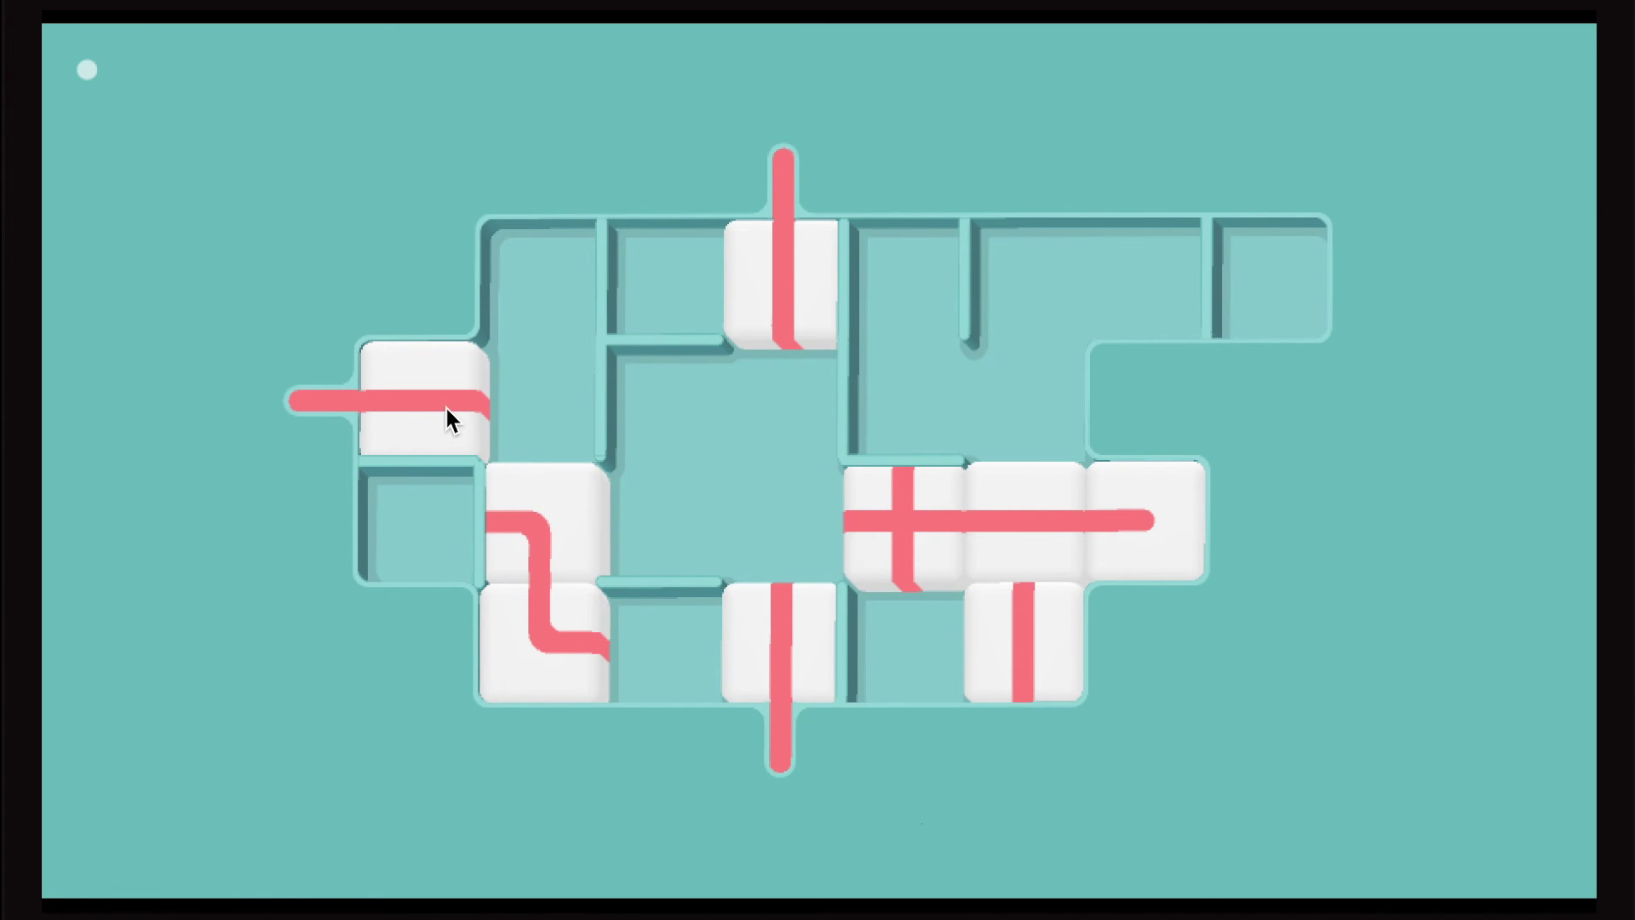
- Connect the corner and horizontal tiles to the left inlet via the top-left cells
mouse_move(467, 409)
mouse_down()
mouse_move(515, 410)
mouse_move(356, 407)
mouse_up()
drag(534, 490, 551, 62)
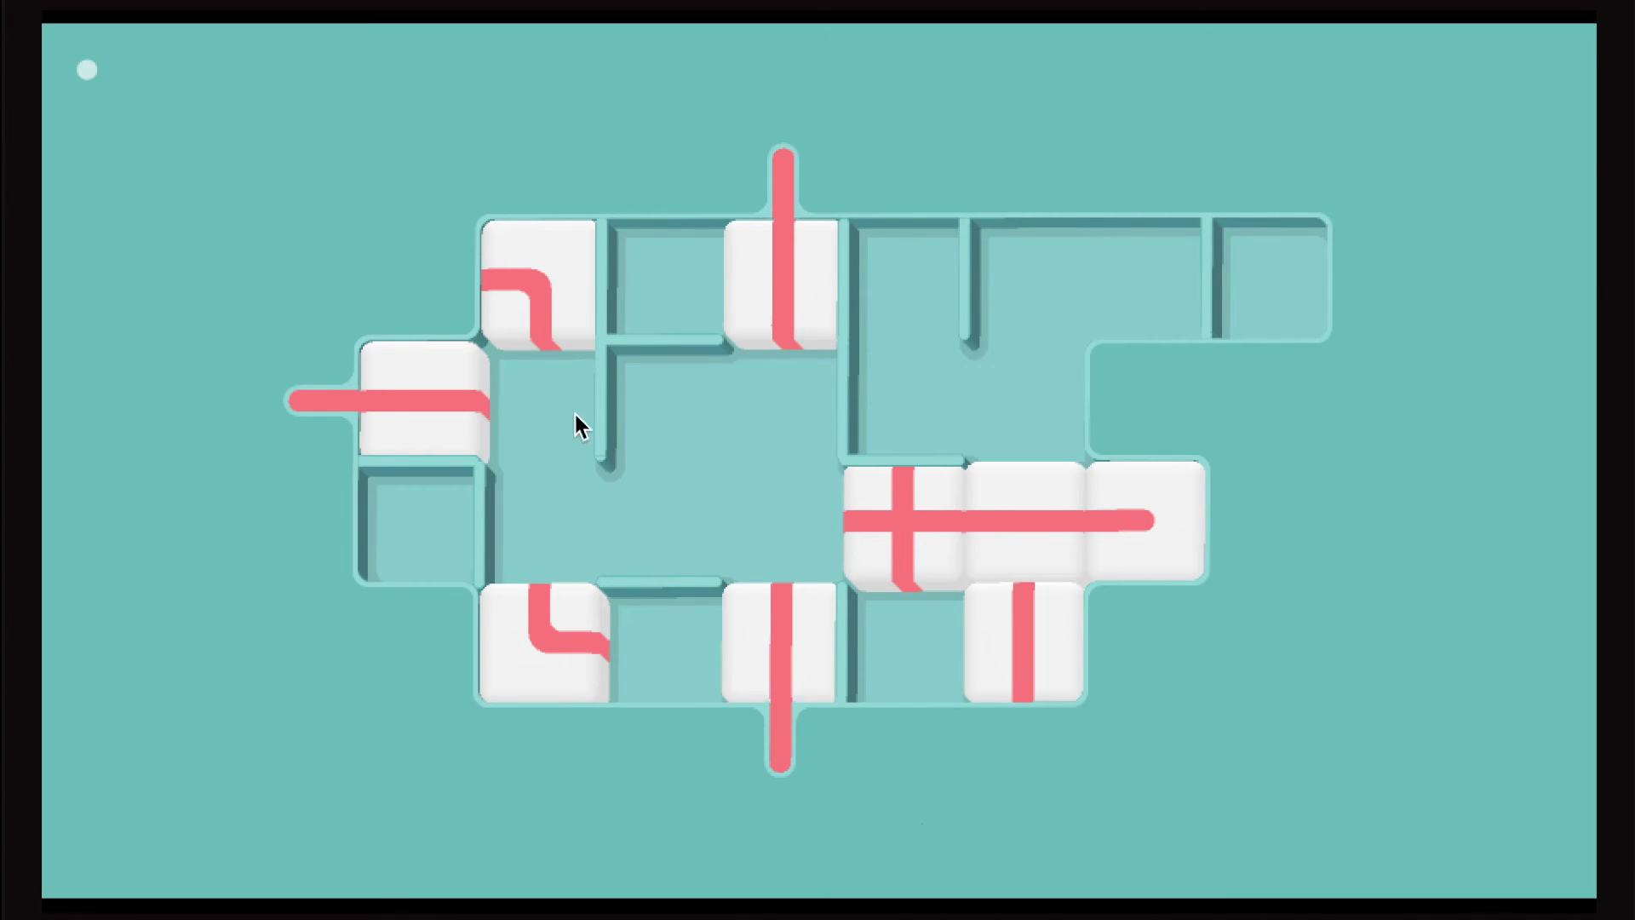
mouse_move(551, 326)
mouse_down()
mouse_move(466, 405)
mouse_move(503, 404)
mouse_move(518, 319)
mouse_up()
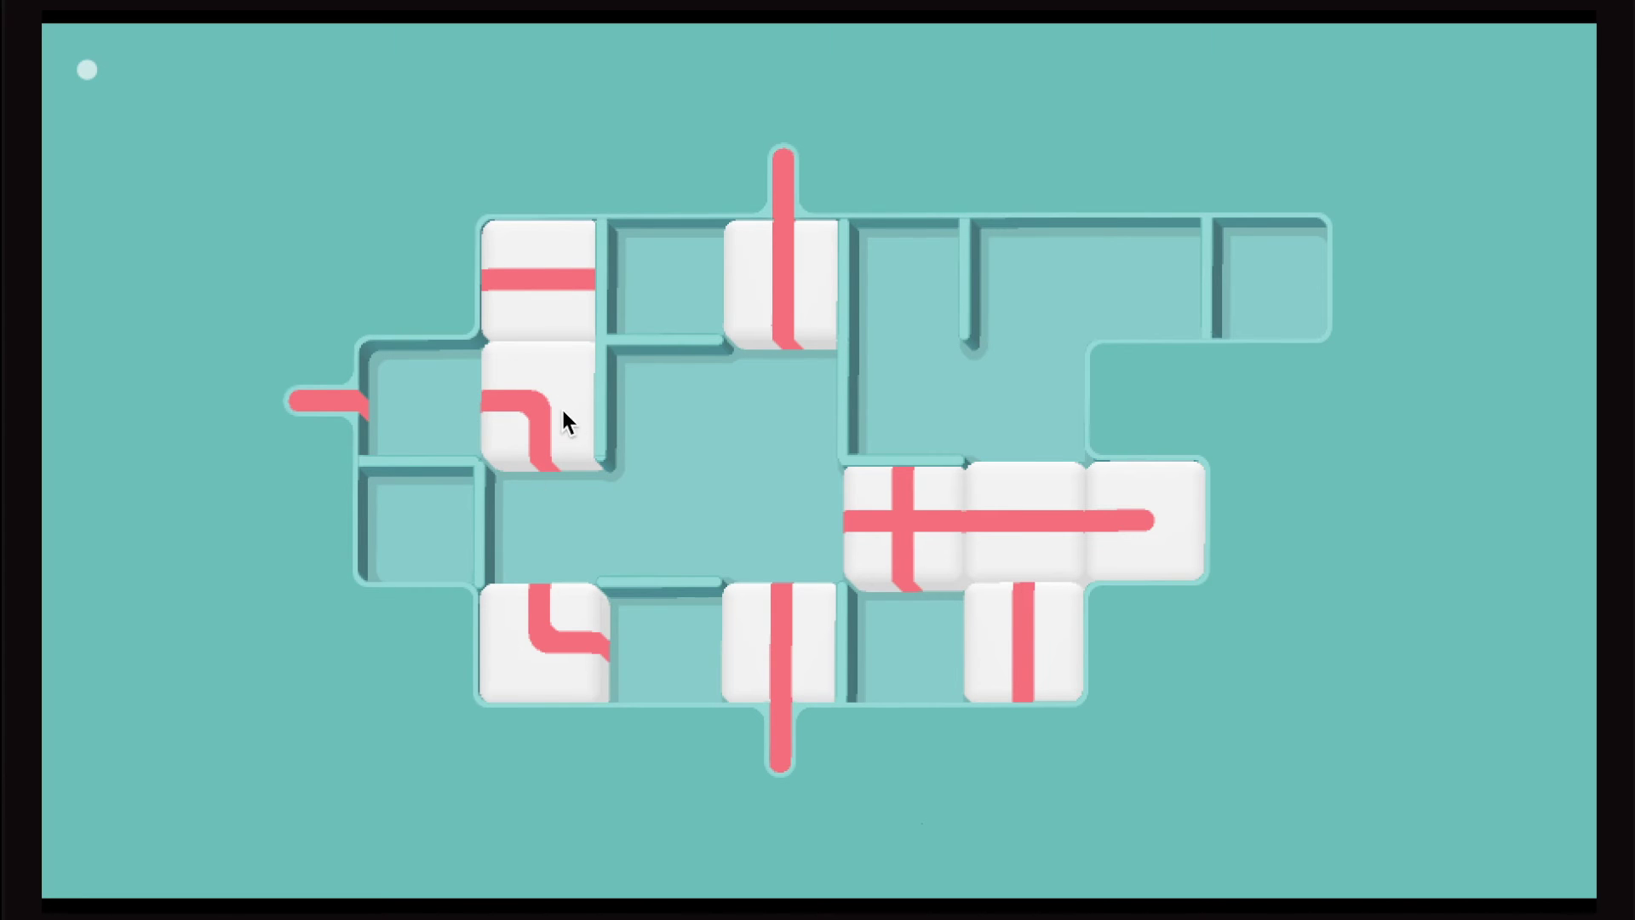
mouse_move(563, 422)
mouse_down()
mouse_move(414, 407)
mouse_move(472, 395)
mouse_up()
drag(573, 401, 566, 457)
mouse_move(571, 307)
mouse_down()
mouse_move(573, 395)
mouse_move(428, 402)
mouse_up()
drag(536, 499, 547, 430)
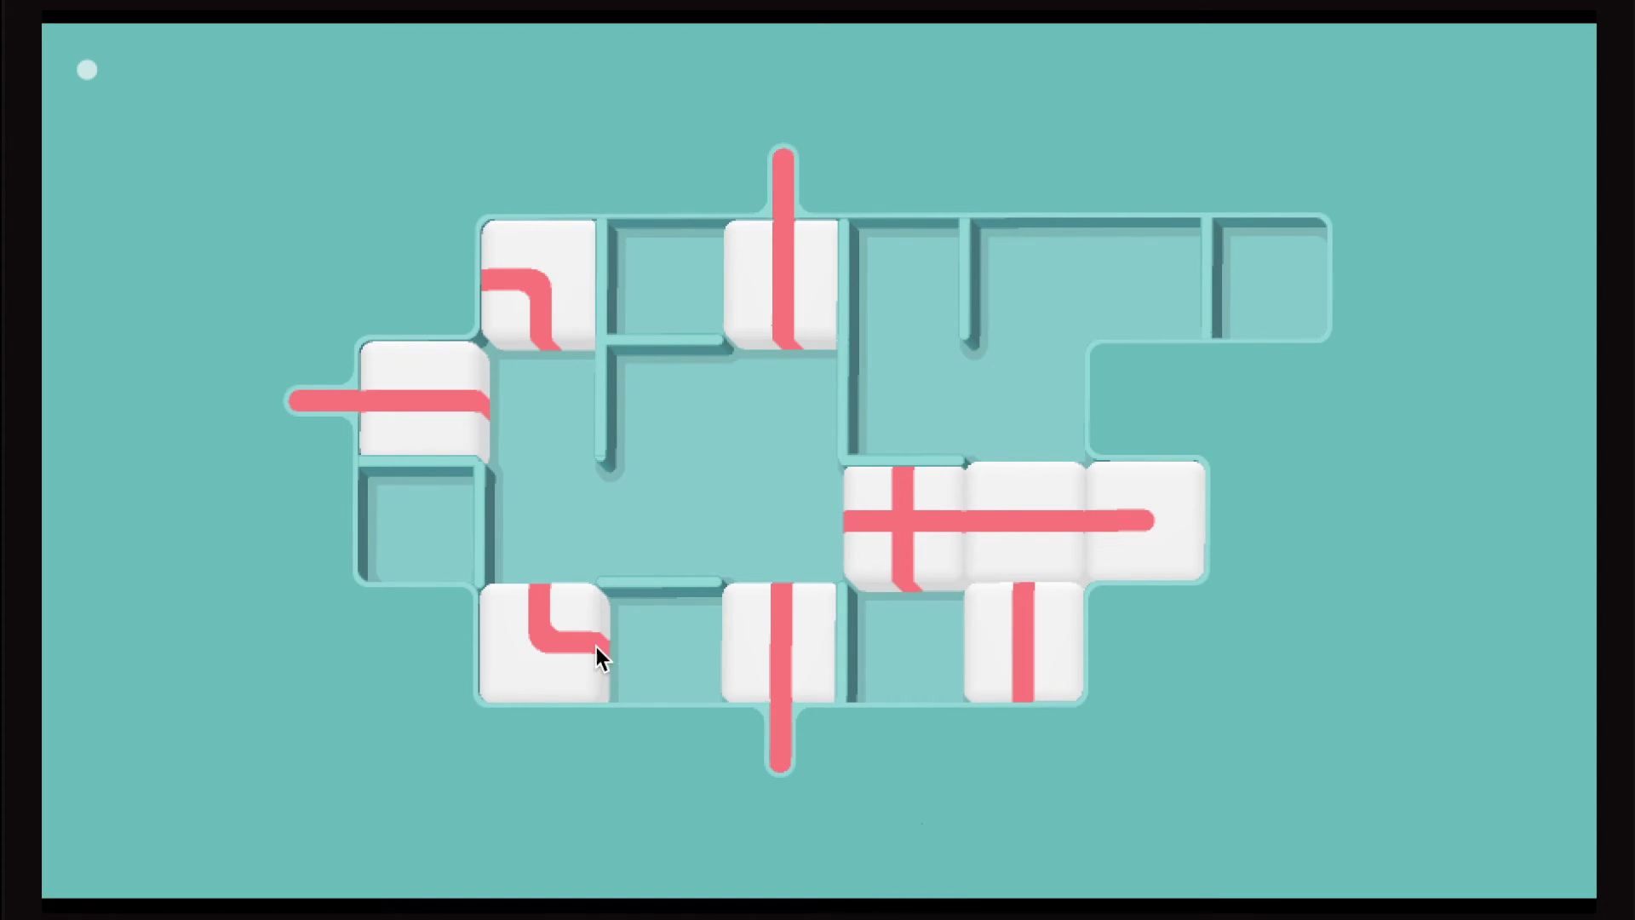
- Push the straight tile up two cells, join the corner tiles, and bring the cross and horizontal tiles alongside
drag(793, 635, 787, 536)
drag(562, 645, 637, 652)
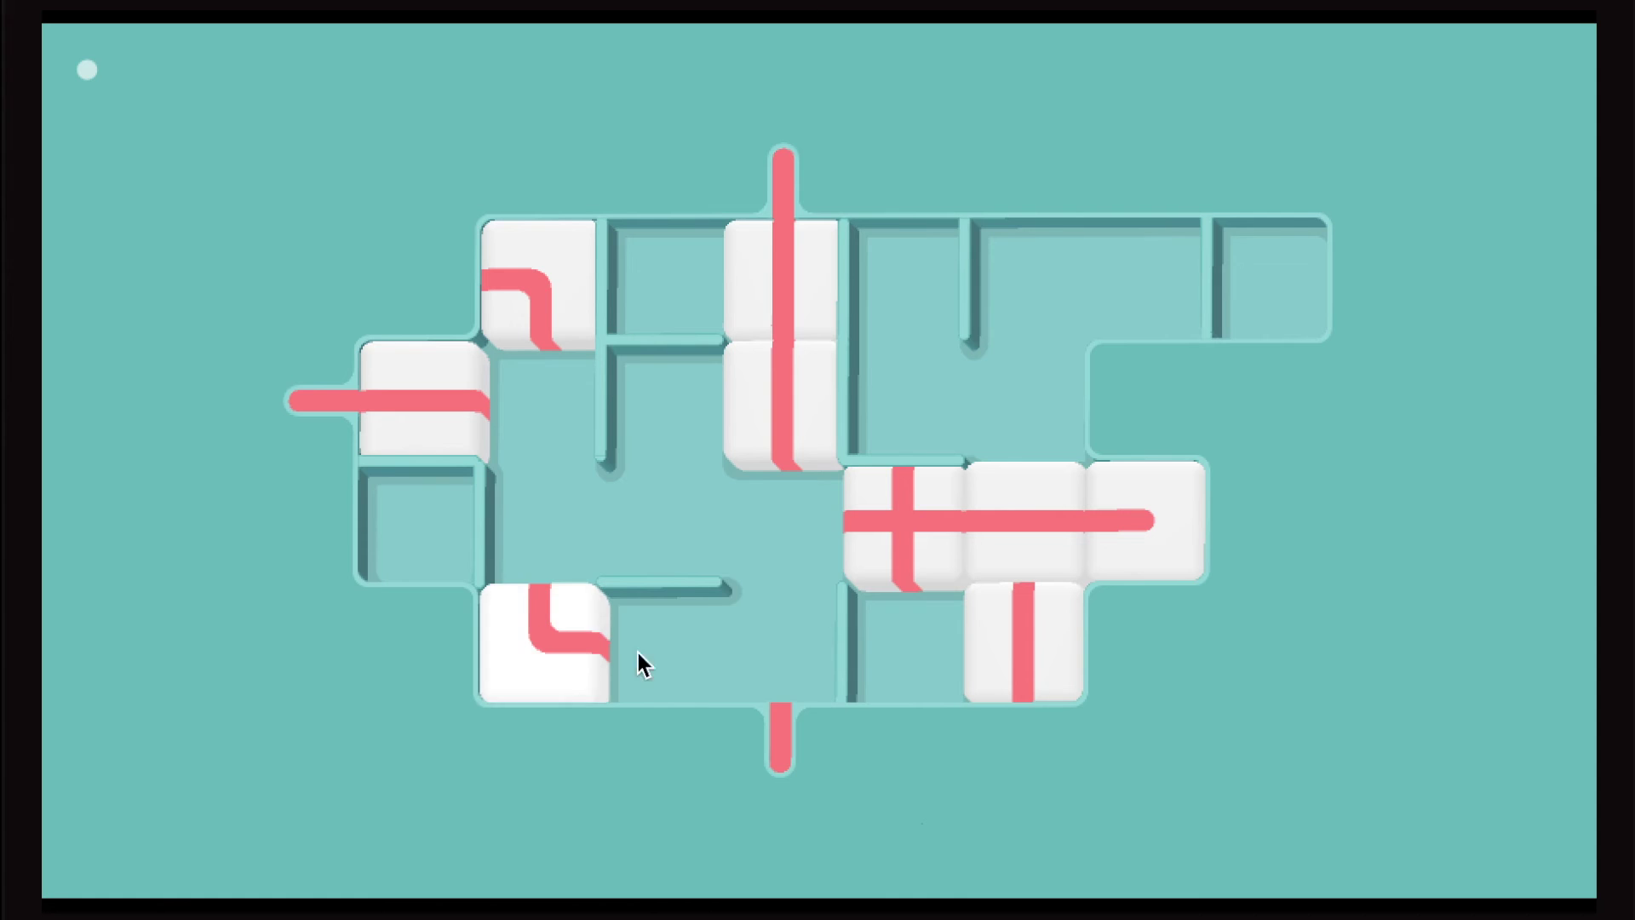
mouse_move(830, 638)
mouse_down()
mouse_move(814, 566)
mouse_move(555, 557)
mouse_up()
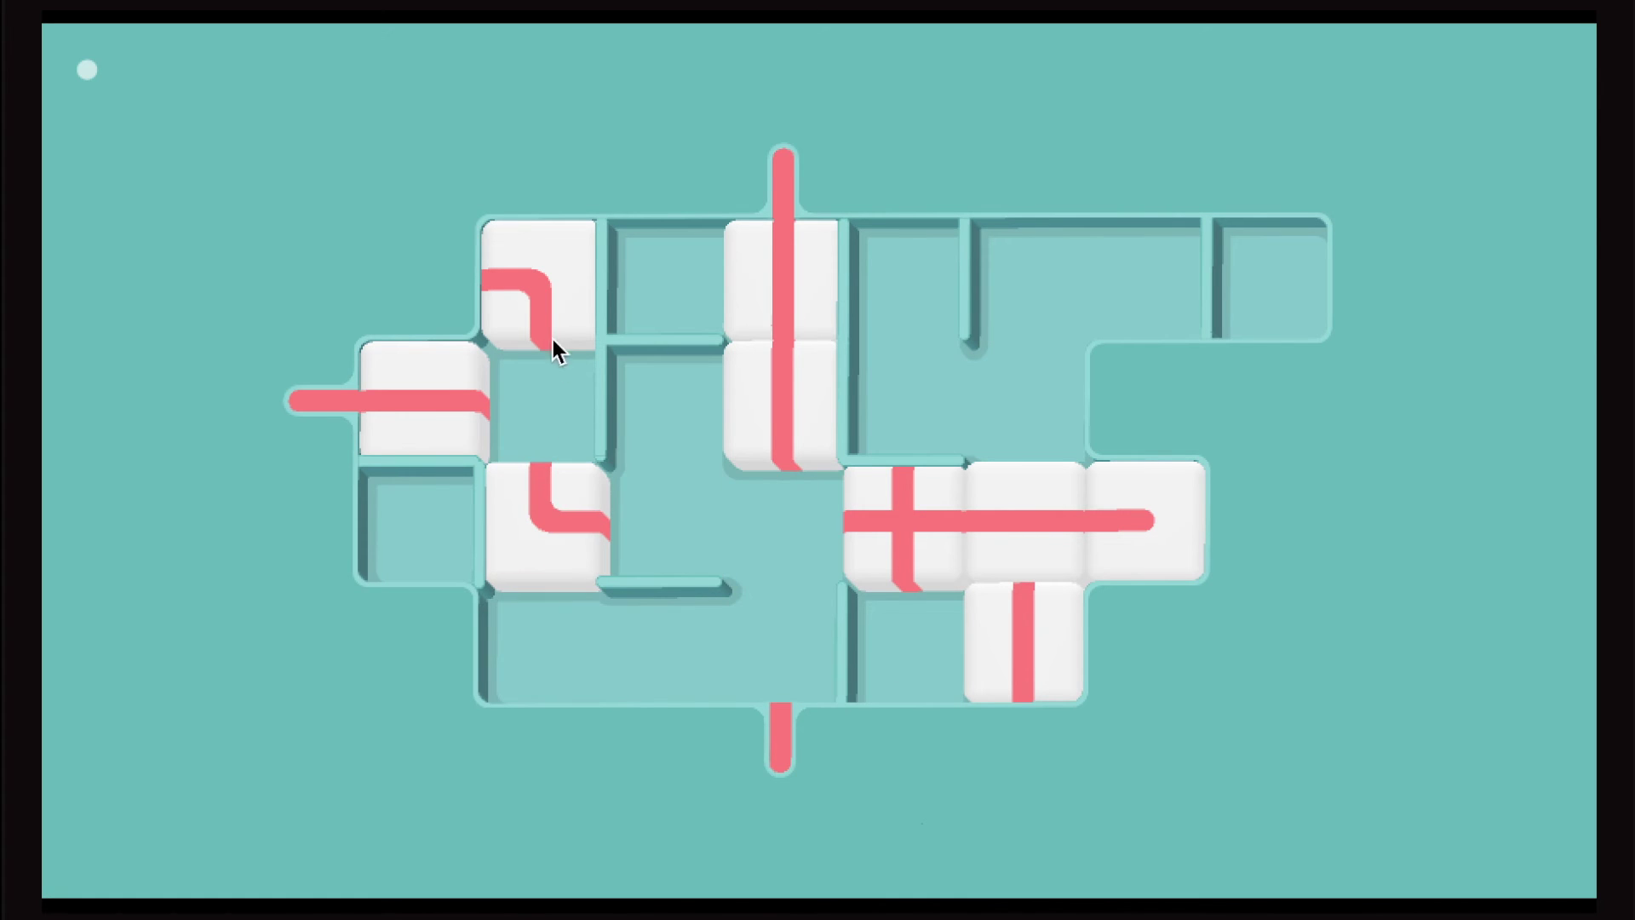
drag(555, 326, 542, 384)
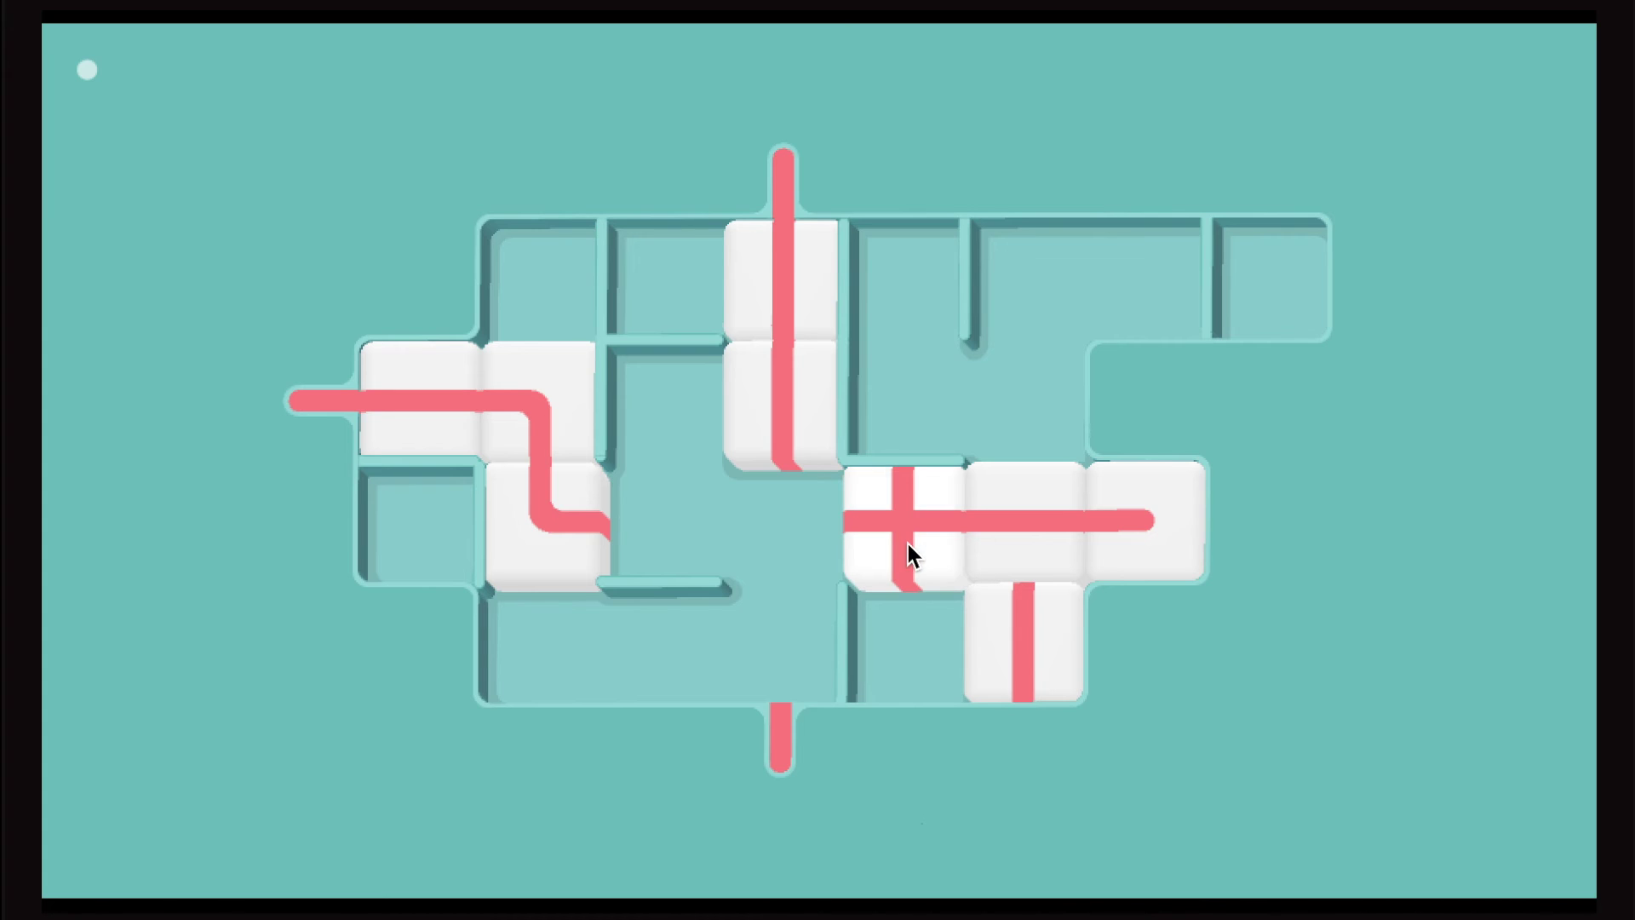
mouse_move(908, 542)
mouse_down()
mouse_move(646, 508)
mouse_move(648, 415)
mouse_up()
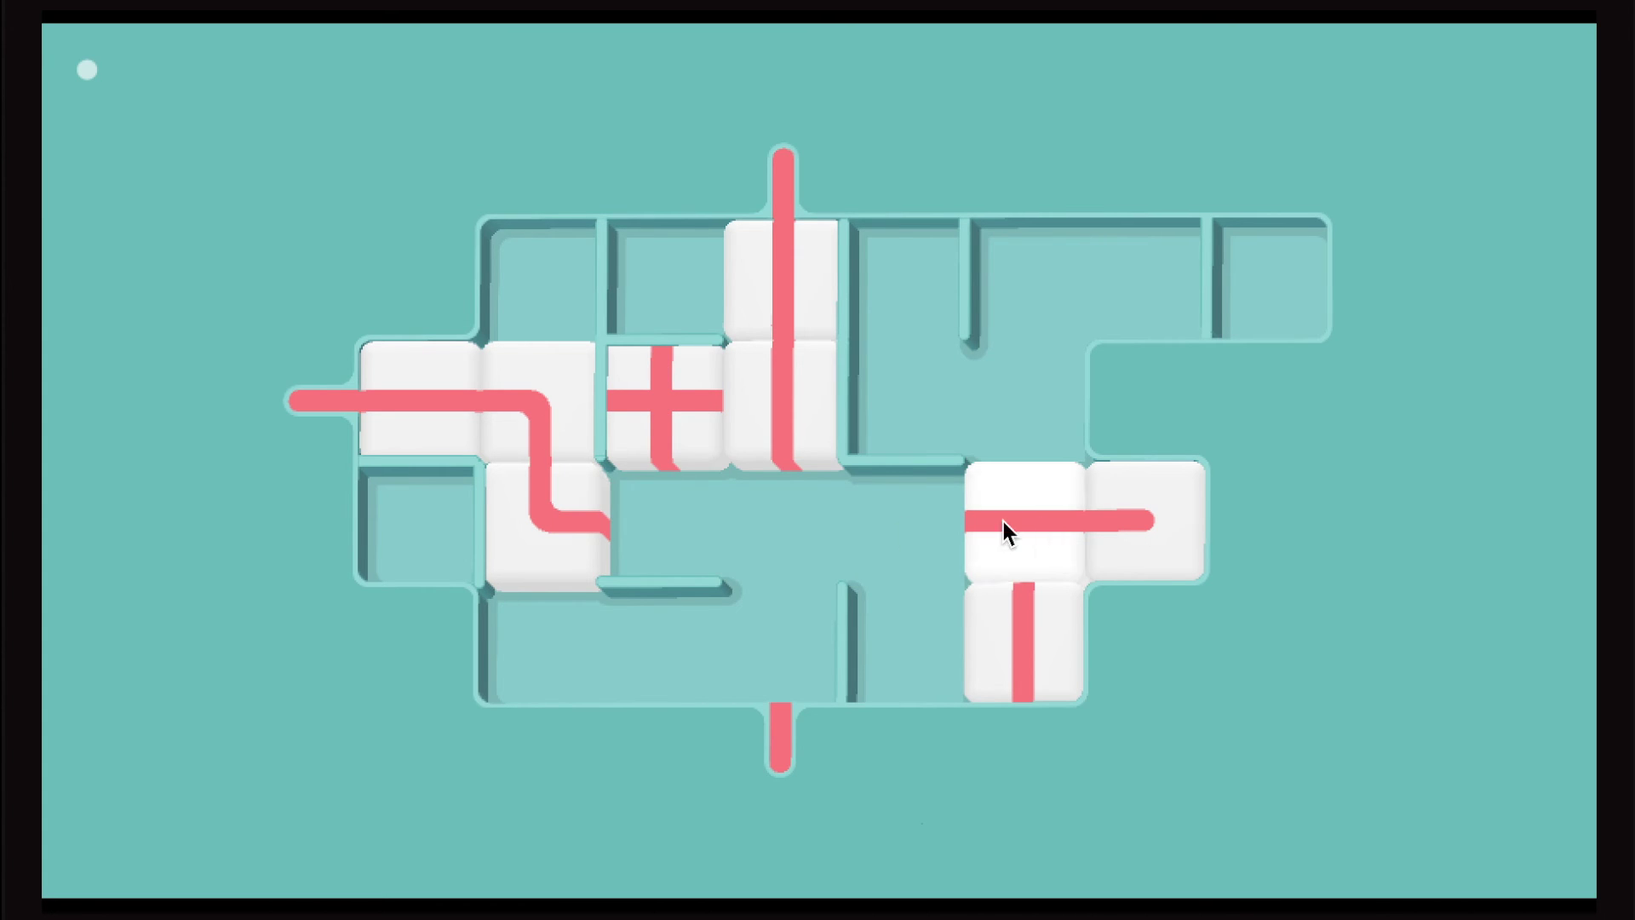
drag(1003, 521, 716, 517)
drag(741, 435, 759, 640)
- Shift the cross tile right, then back left to join both pipe lines and complete the pipeline
mouse_move(708, 412)
mouse_down()
mouse_move(759, 412)
mouse_move(761, 540)
mouse_up()
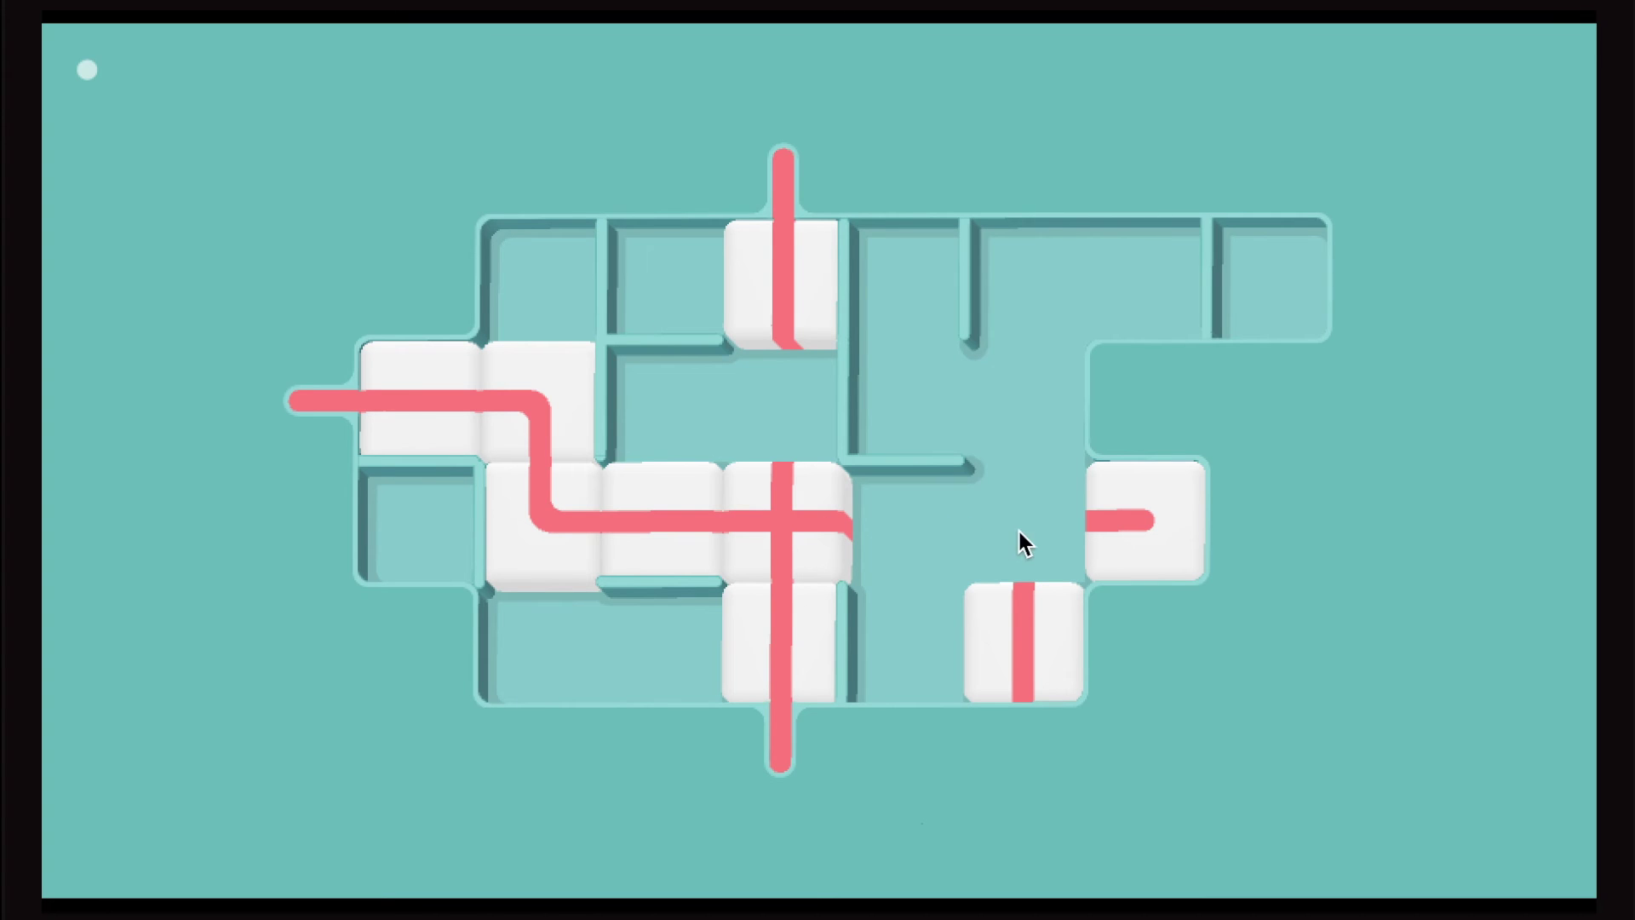
drag(819, 537, 942, 548)
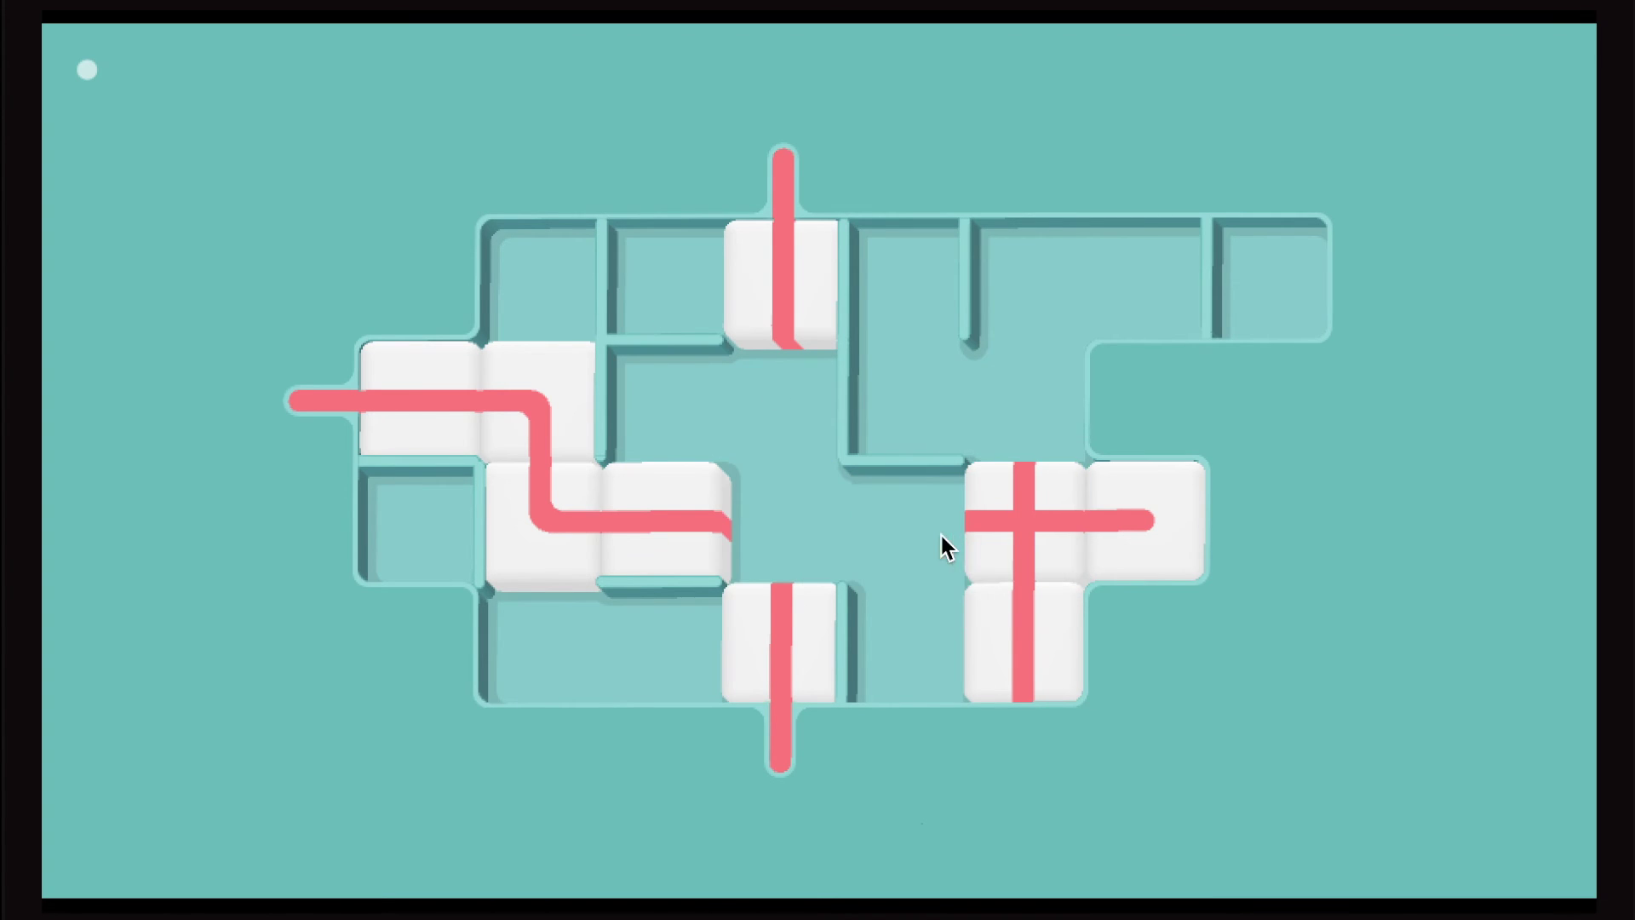
mouse_move(978, 620)
mouse_down()
mouse_move(919, 614)
mouse_move(920, 536)
mouse_move(748, 529)
mouse_move(755, 359)
mouse_move(638, 339)
mouse_up()
drag(1020, 527, 596, 504)
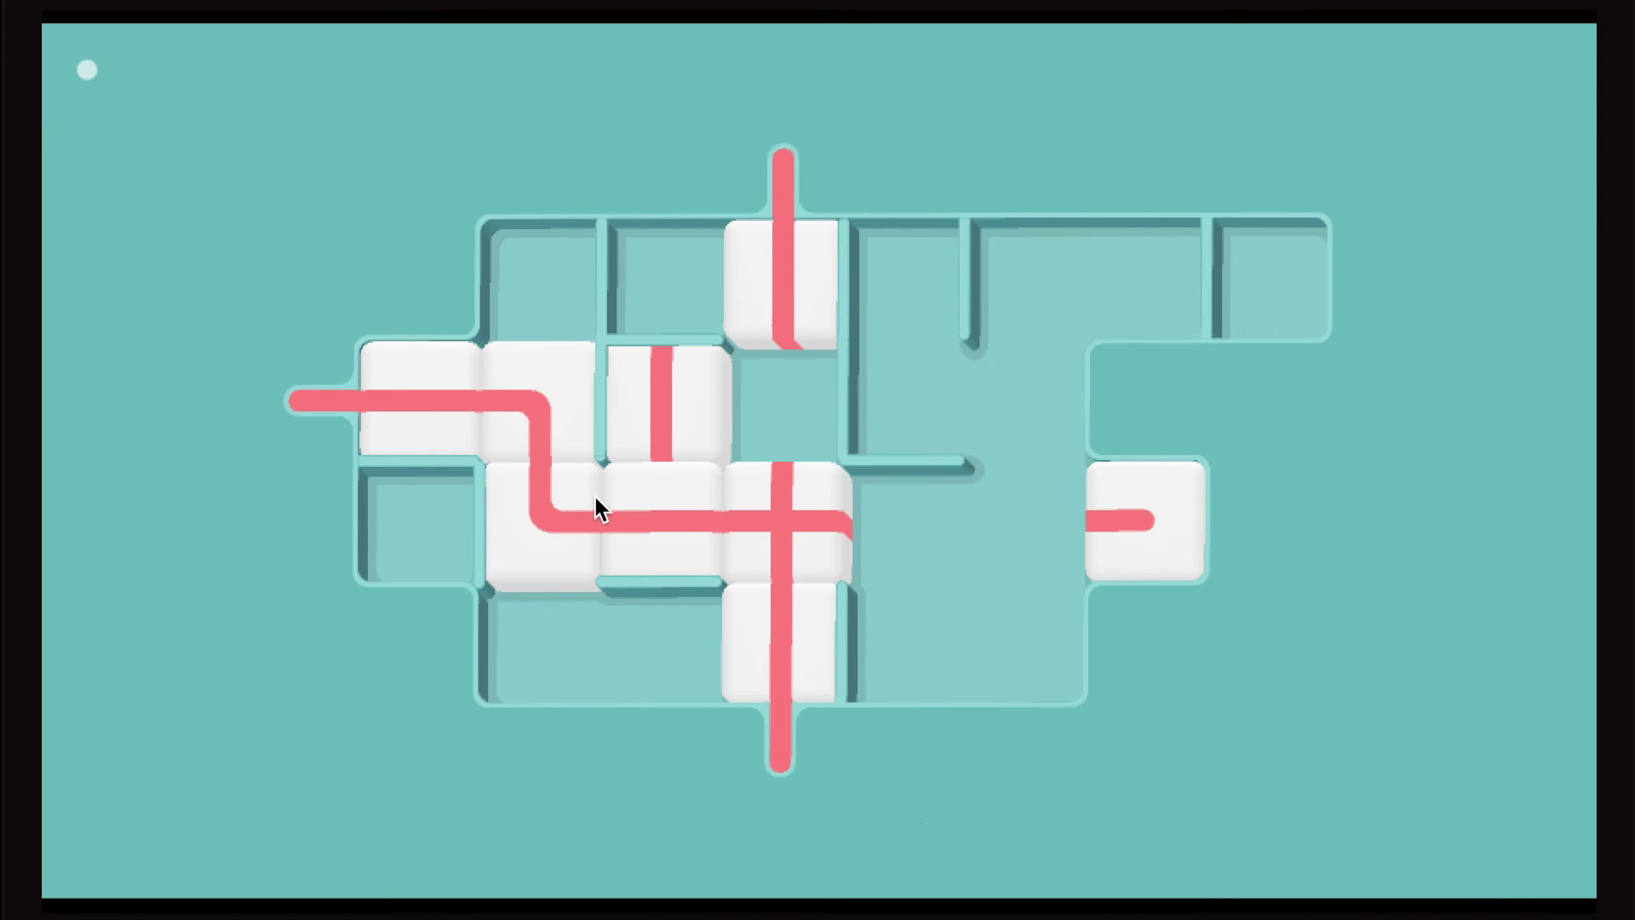
drag(723, 381, 831, 384)
drag(1131, 526, 640, 530)
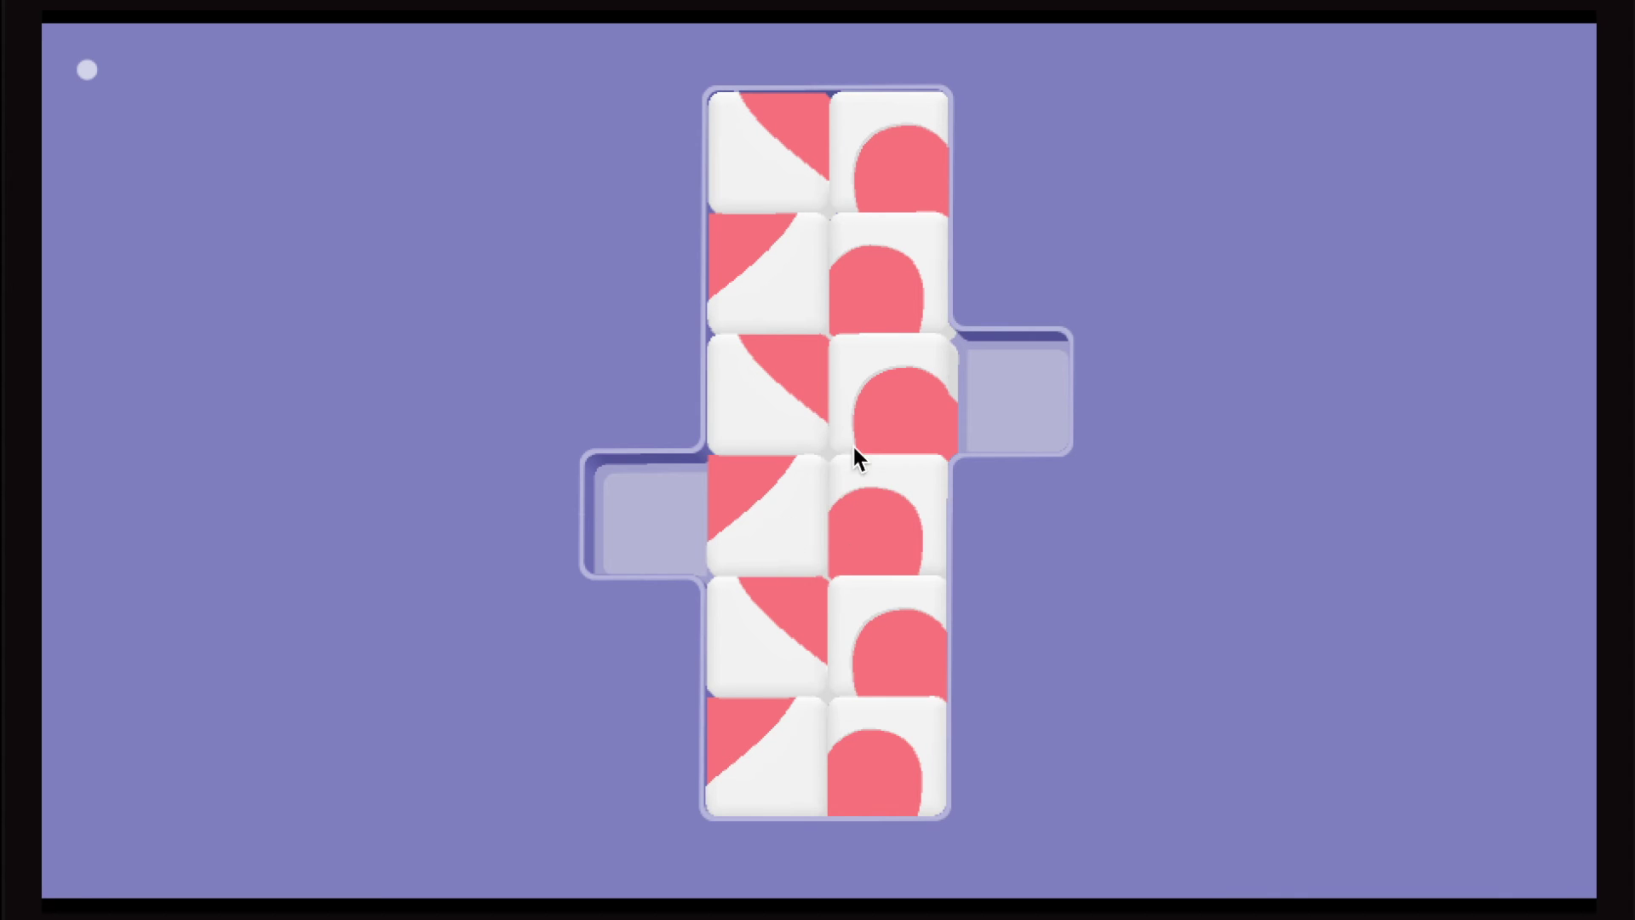
- Fill the right-arm slot, shift the left-column tiles up, and raise the bottom-left tile two slots
drag(852, 443, 970, 408)
drag(770, 427, 860, 408)
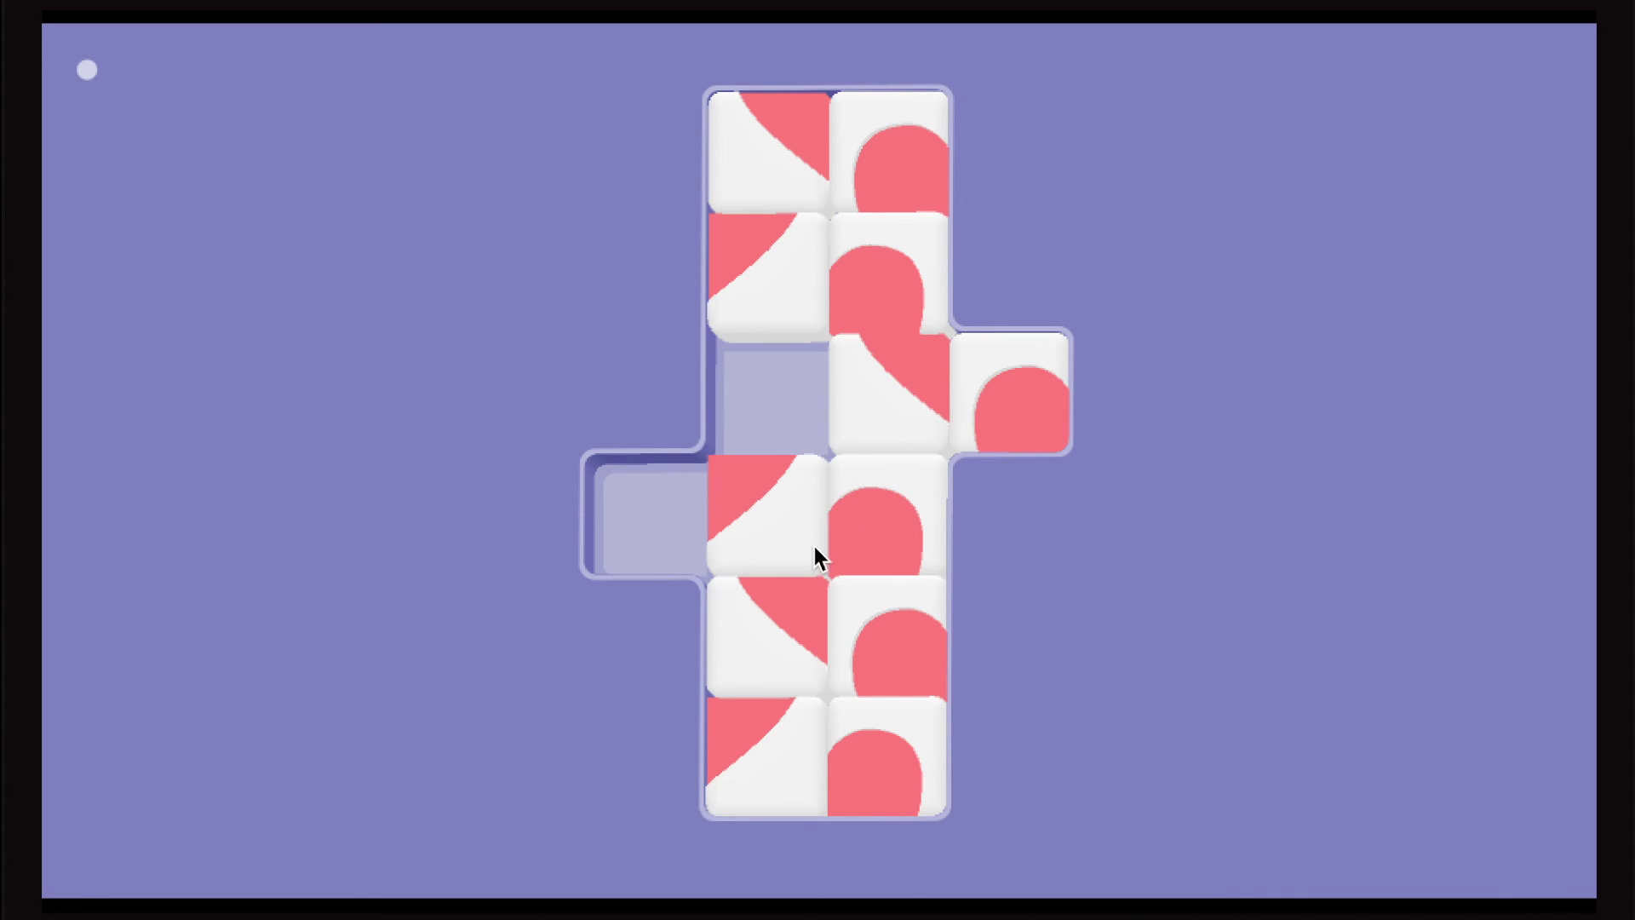
drag(819, 552, 811, 391)
mouse_move(762, 626)
mouse_down()
mouse_move(776, 549)
mouse_move(664, 552)
mouse_up()
drag(757, 642, 754, 525)
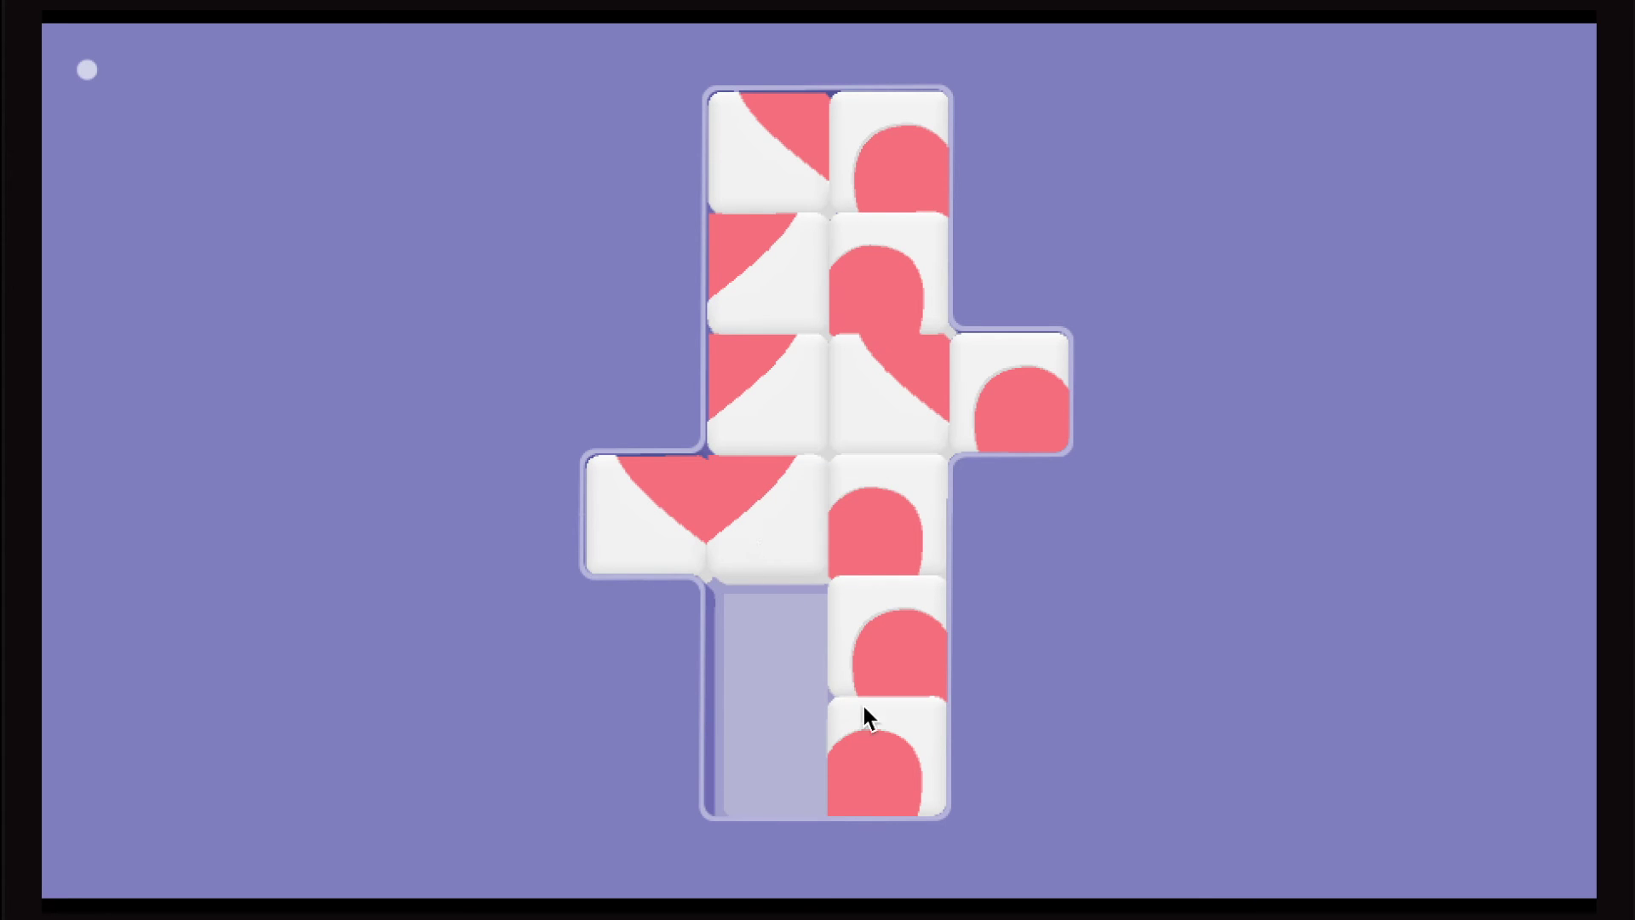
drag(891, 752, 783, 699)
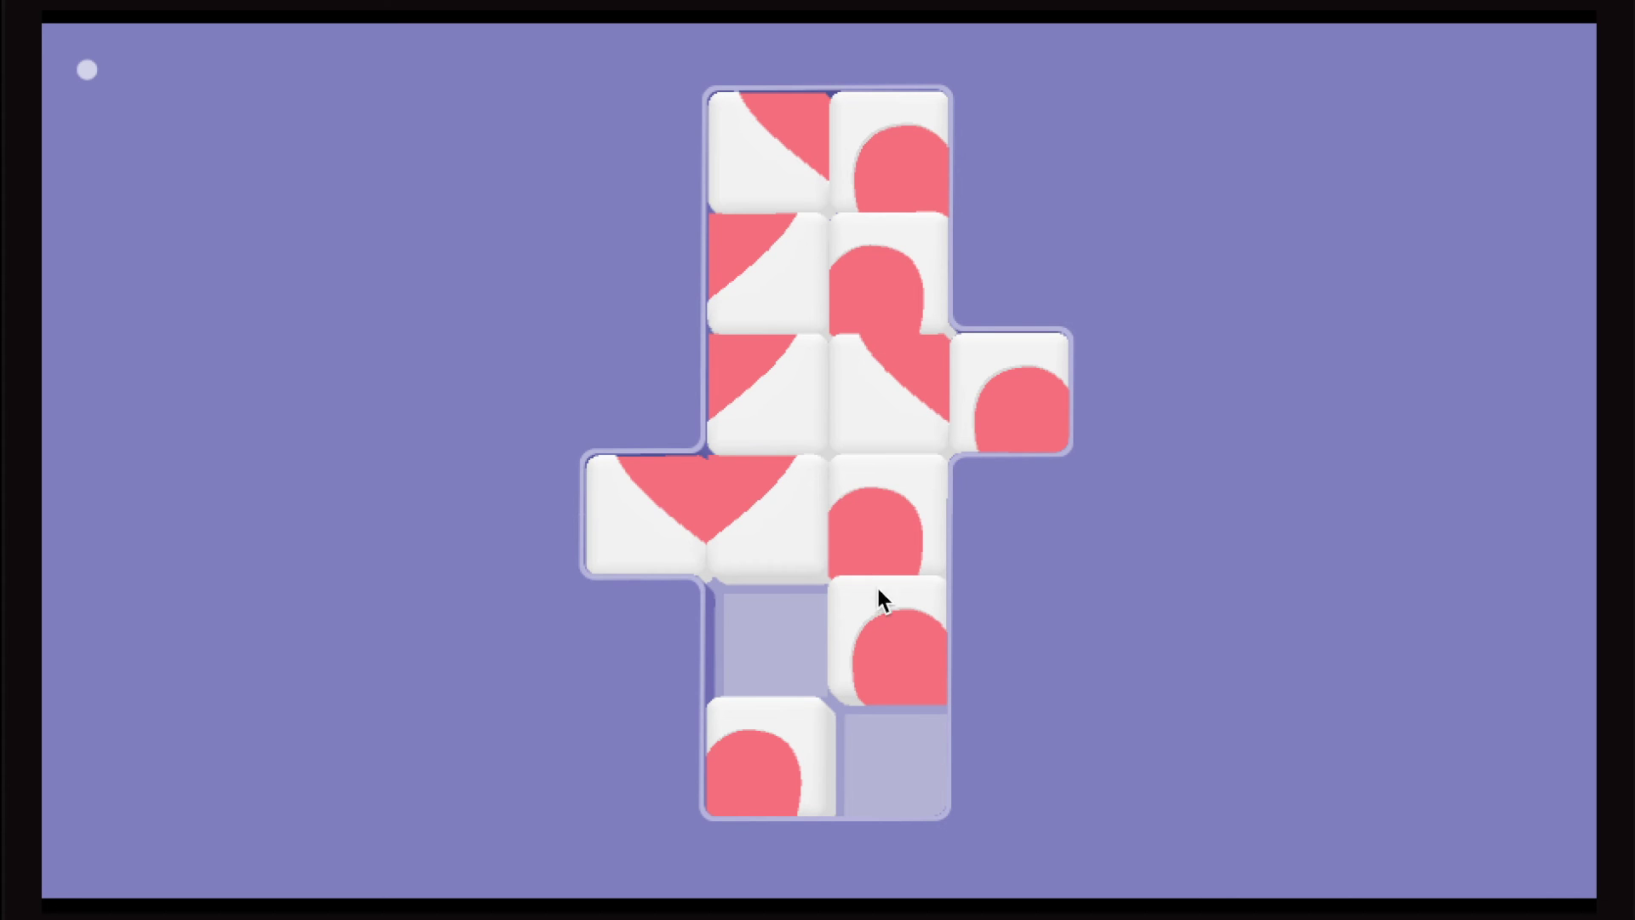
- Join two heart halves into a full heart and lower it to the bottom row
drag(885, 606, 613, 629)
mouse_move(782, 750)
mouse_down()
mouse_move(878, 753)
mouse_move(823, 677)
mouse_up()
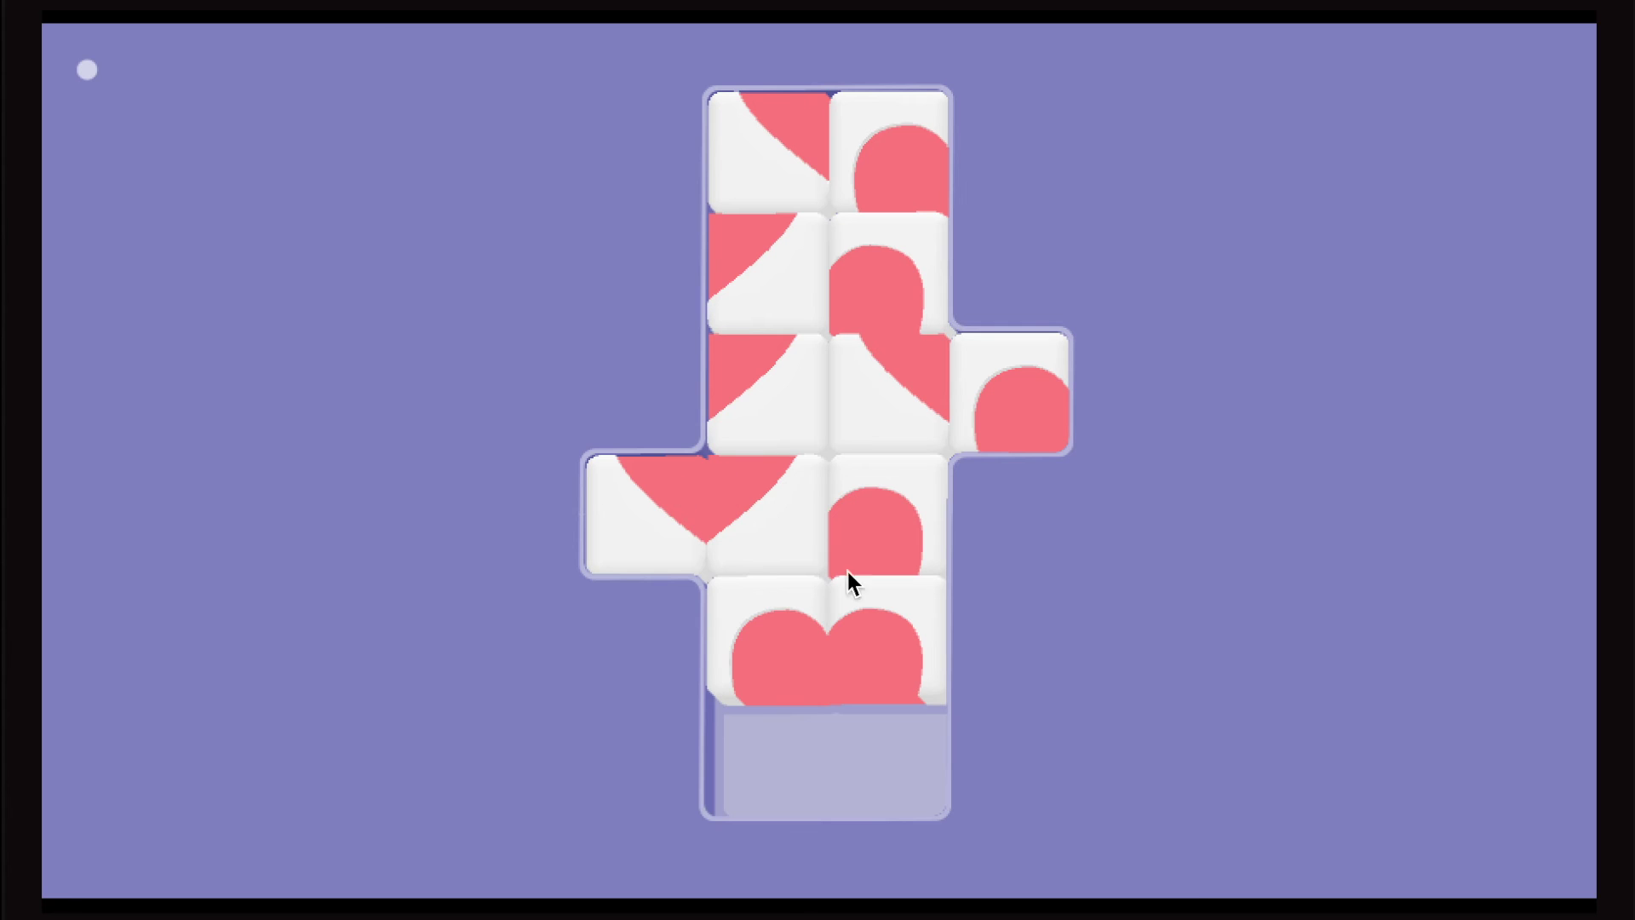
drag(825, 649, 876, 726)
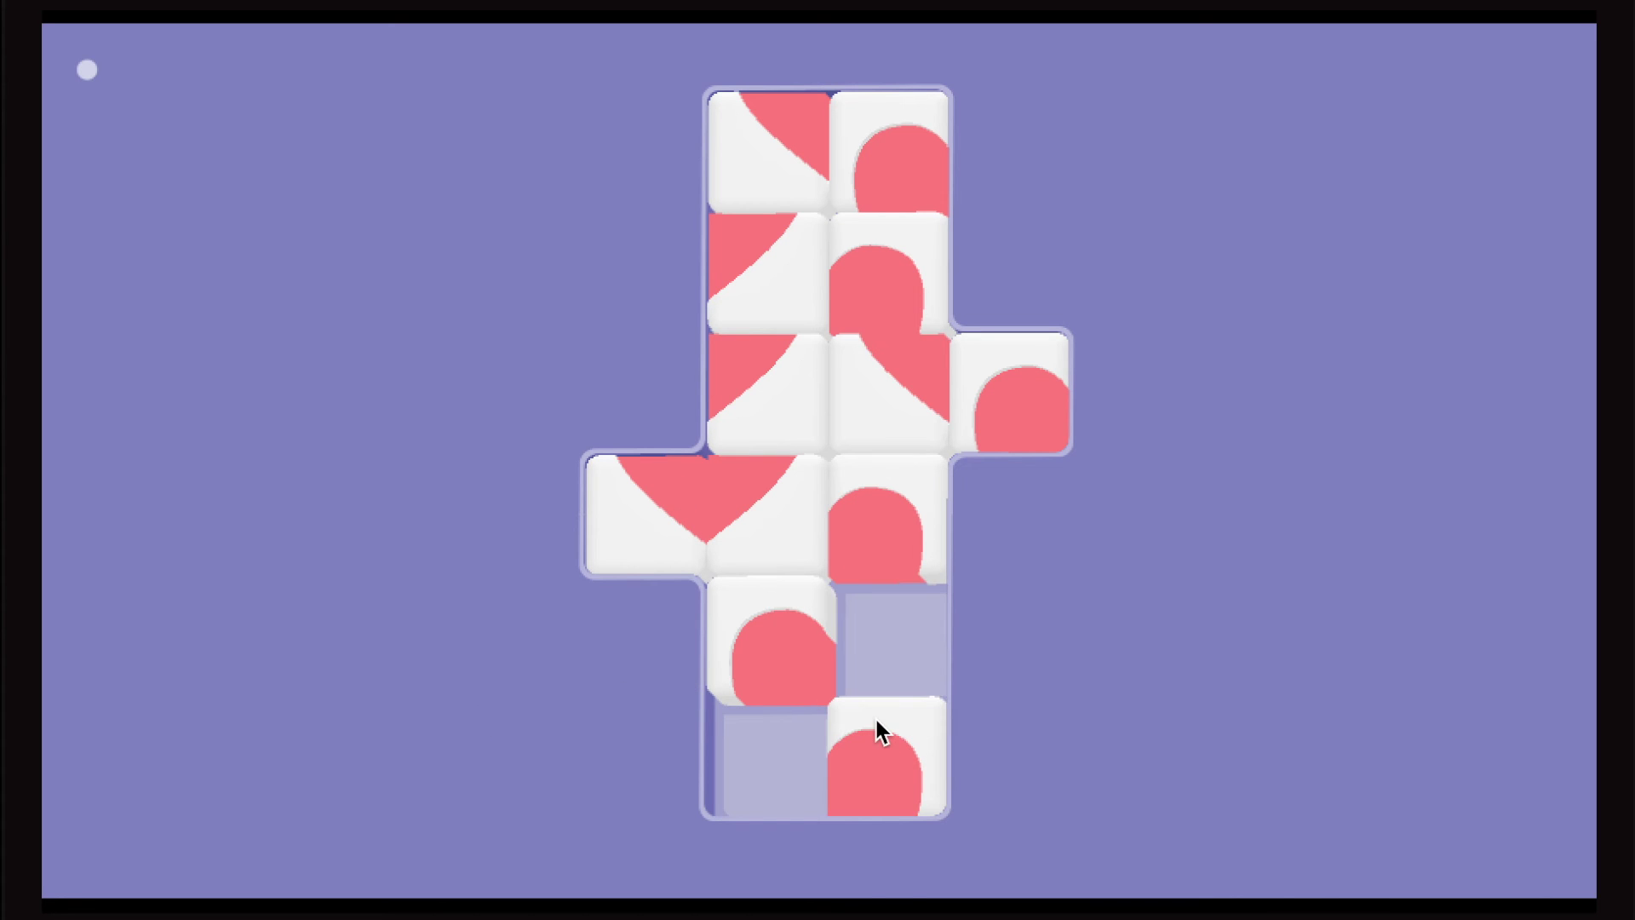
drag(910, 782, 907, 674)
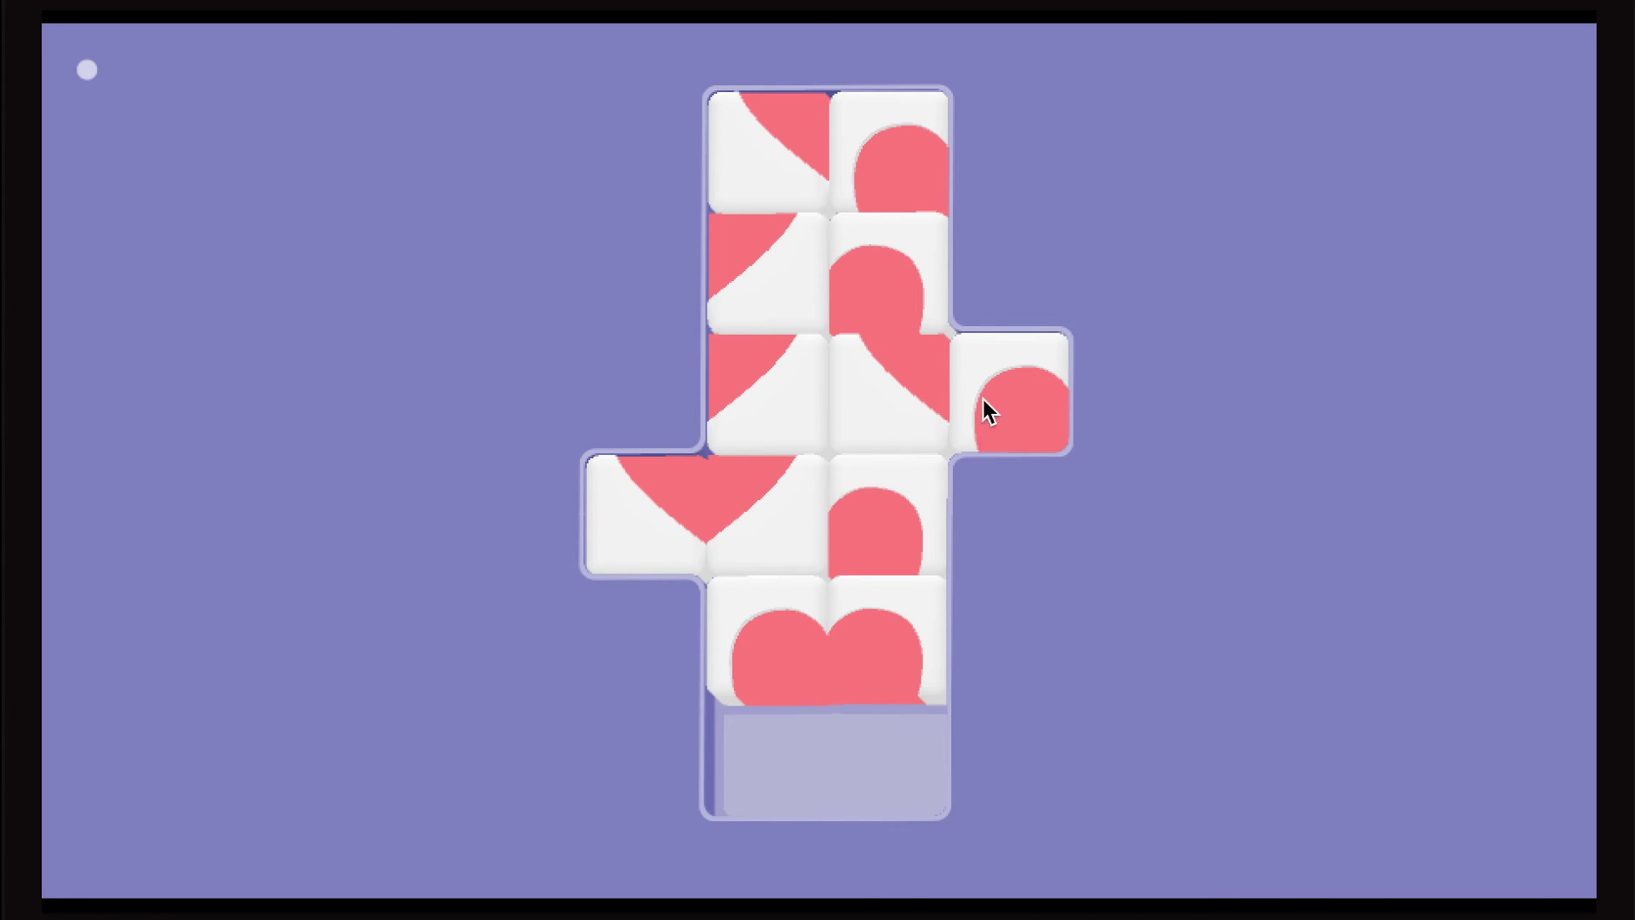
drag(845, 621, 842, 770)
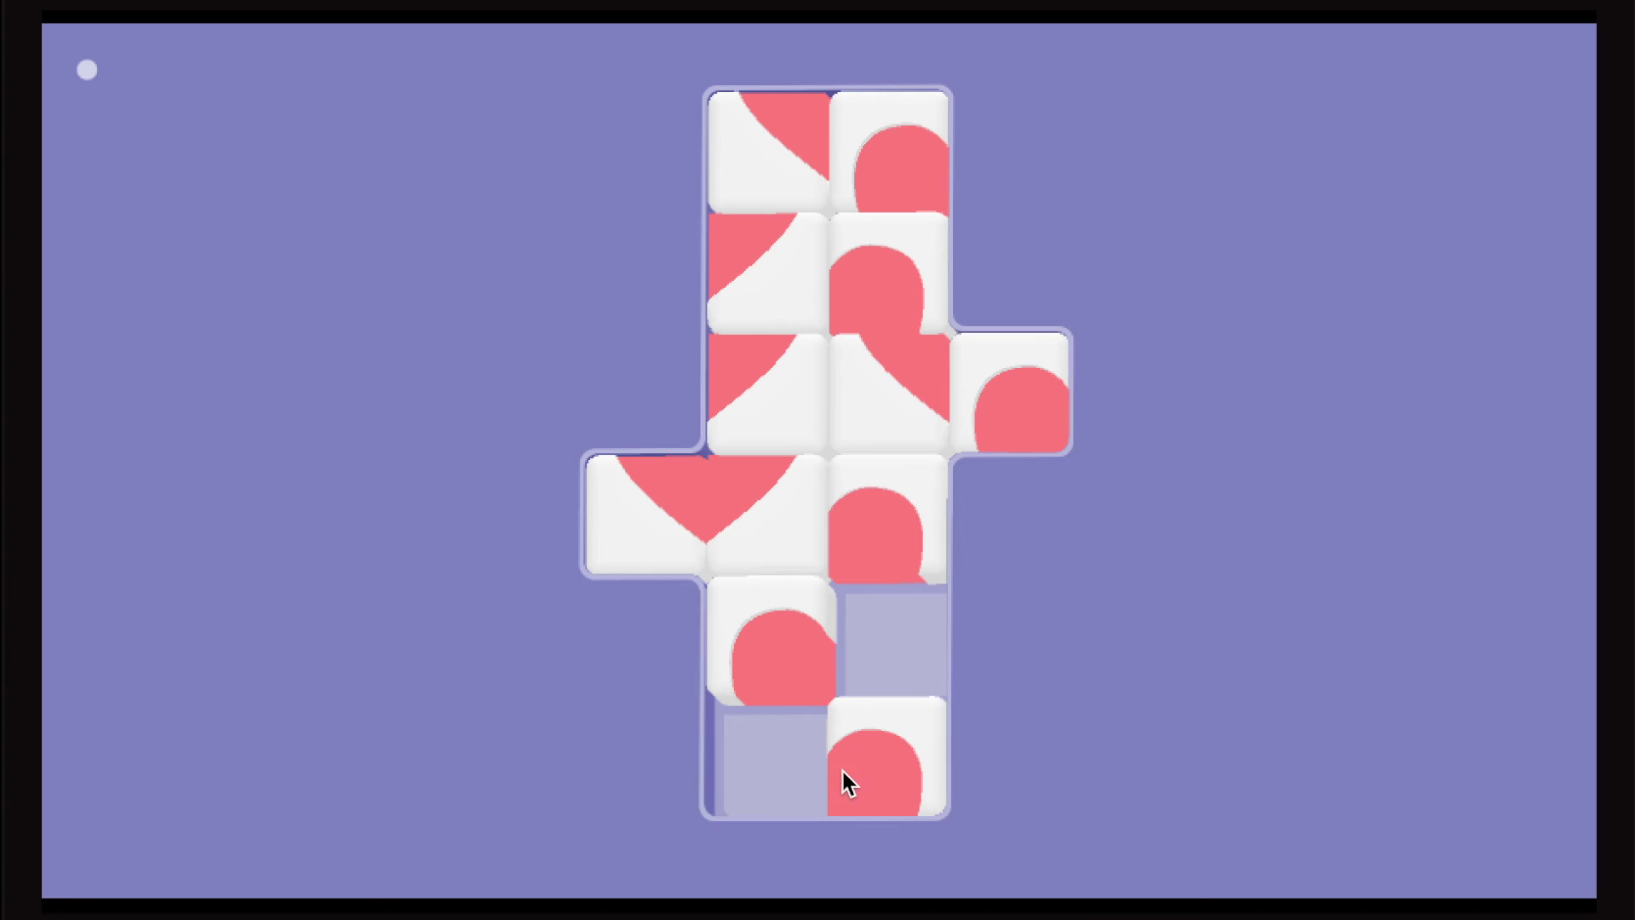
click(806, 697)
- Shift the middle tiles down the right column to empty row 3, then refill that gap
drag(788, 548, 770, 656)
drag(920, 529, 806, 503)
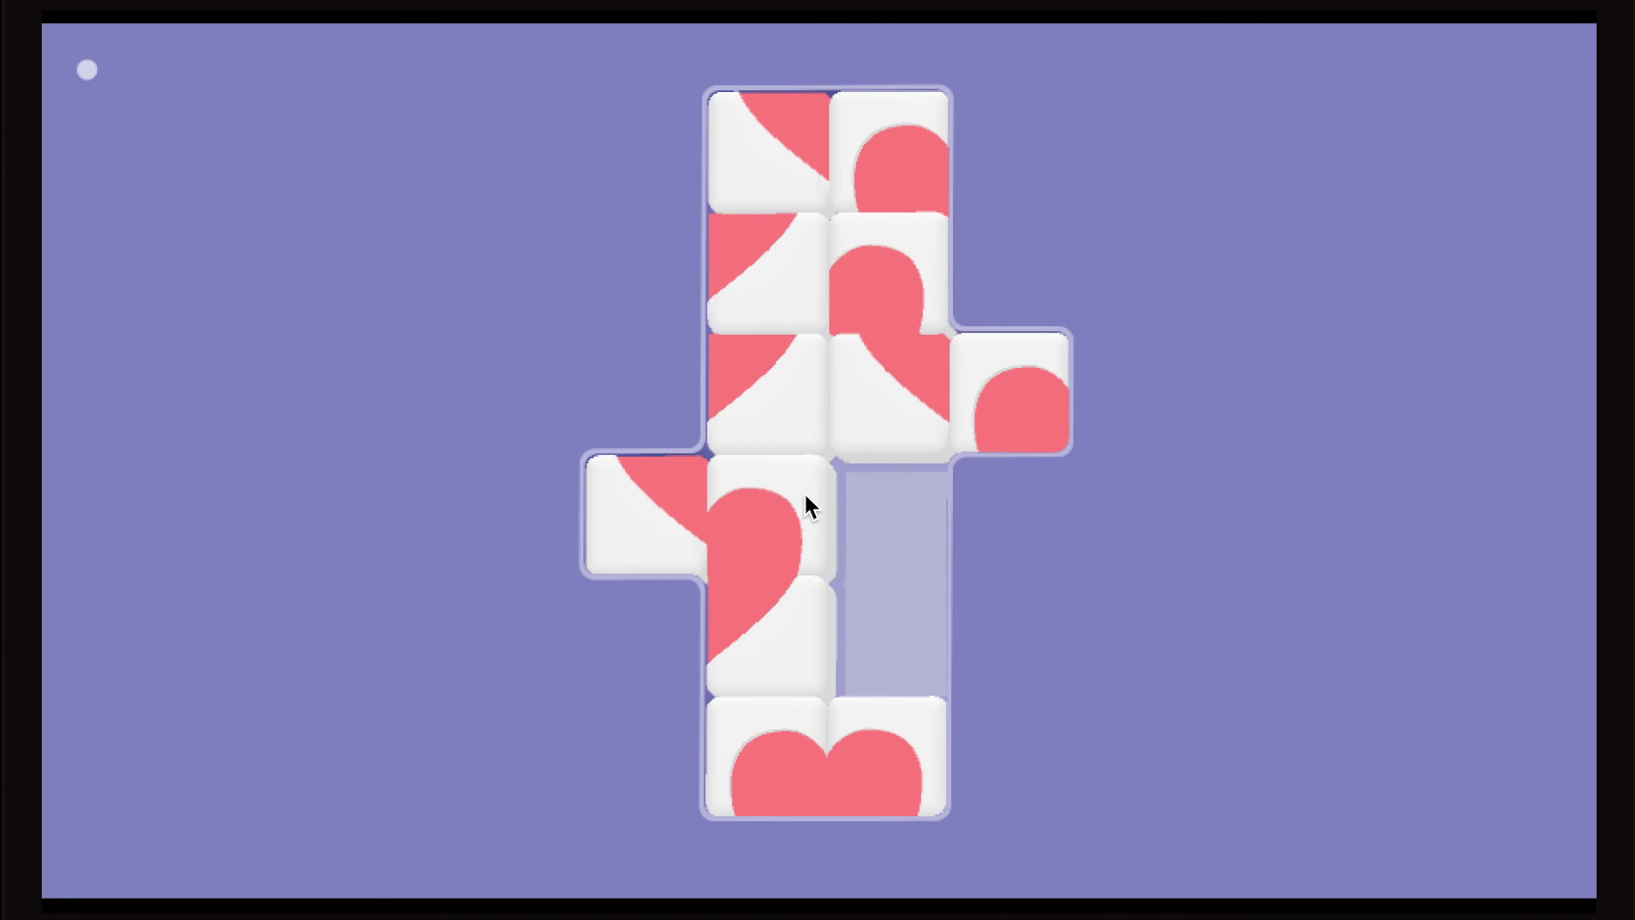
drag(887, 396, 921, 696)
drag(806, 522, 875, 525)
click(782, 419)
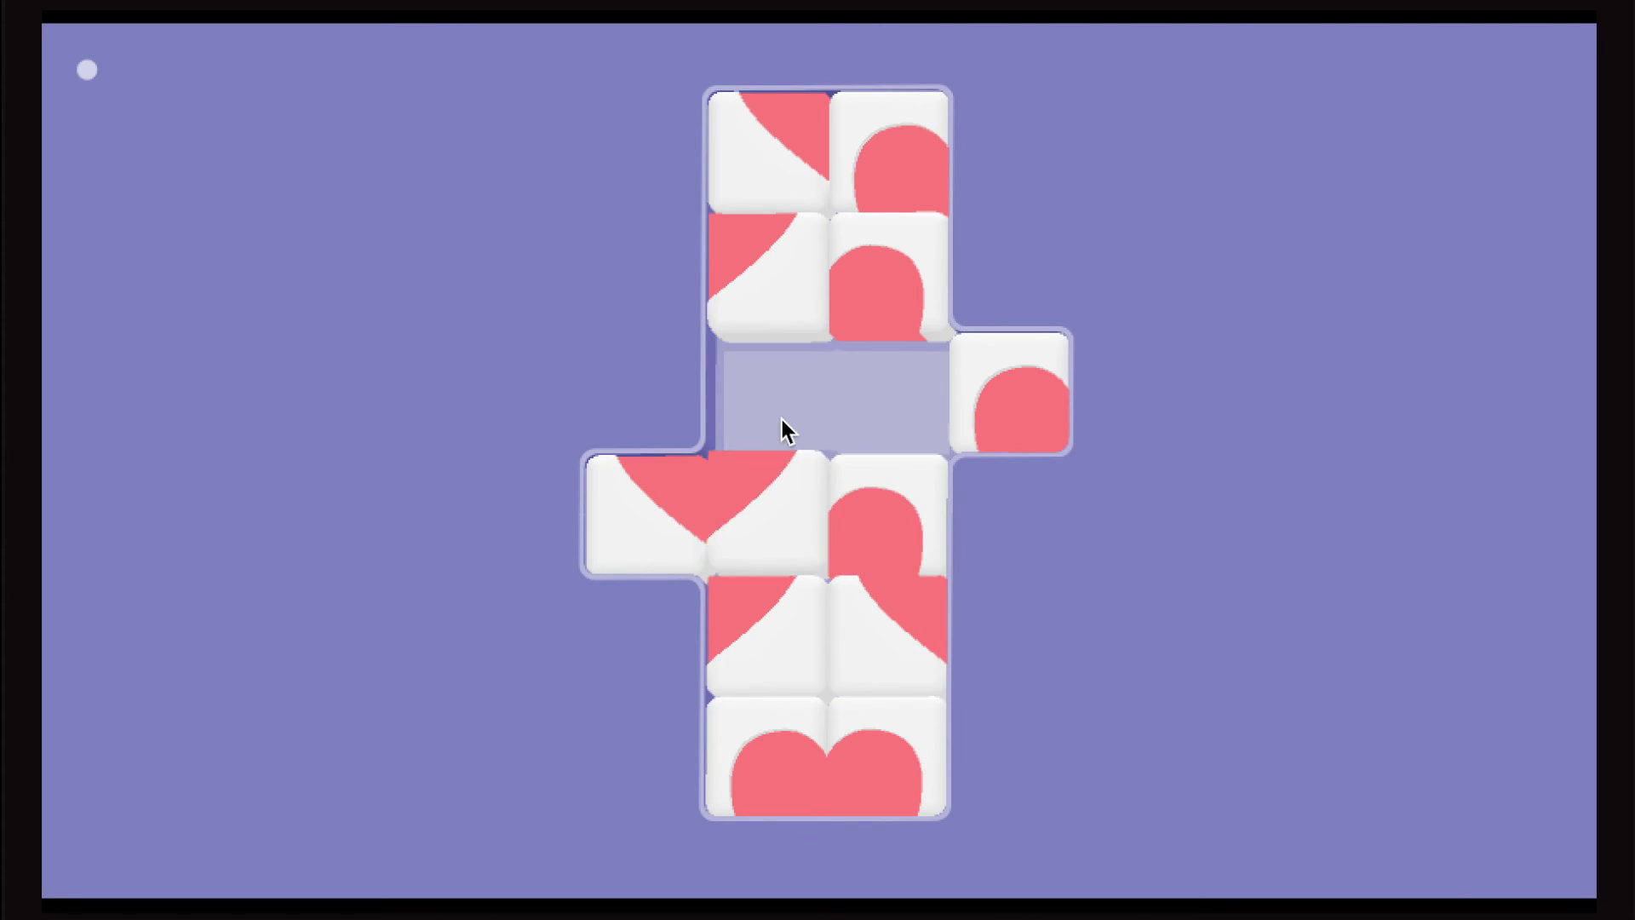
drag(902, 479, 877, 381)
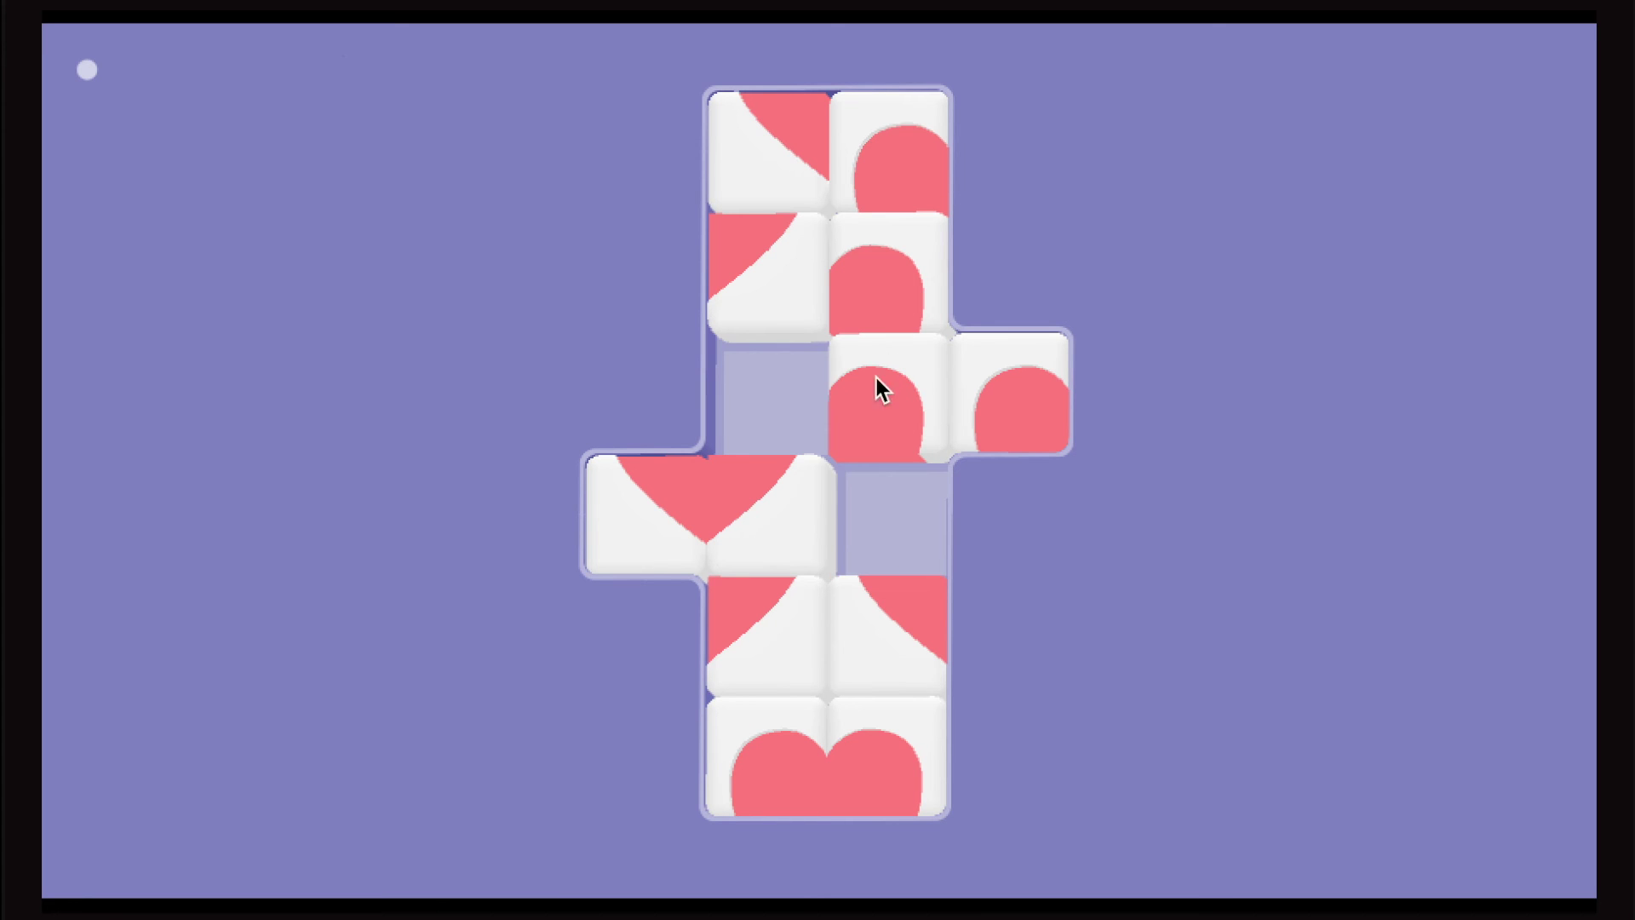
drag(769, 462, 831, 398)
- Open space at the top, move the right and heart pieces up, and cycle three pieces around the gap
click(774, 398)
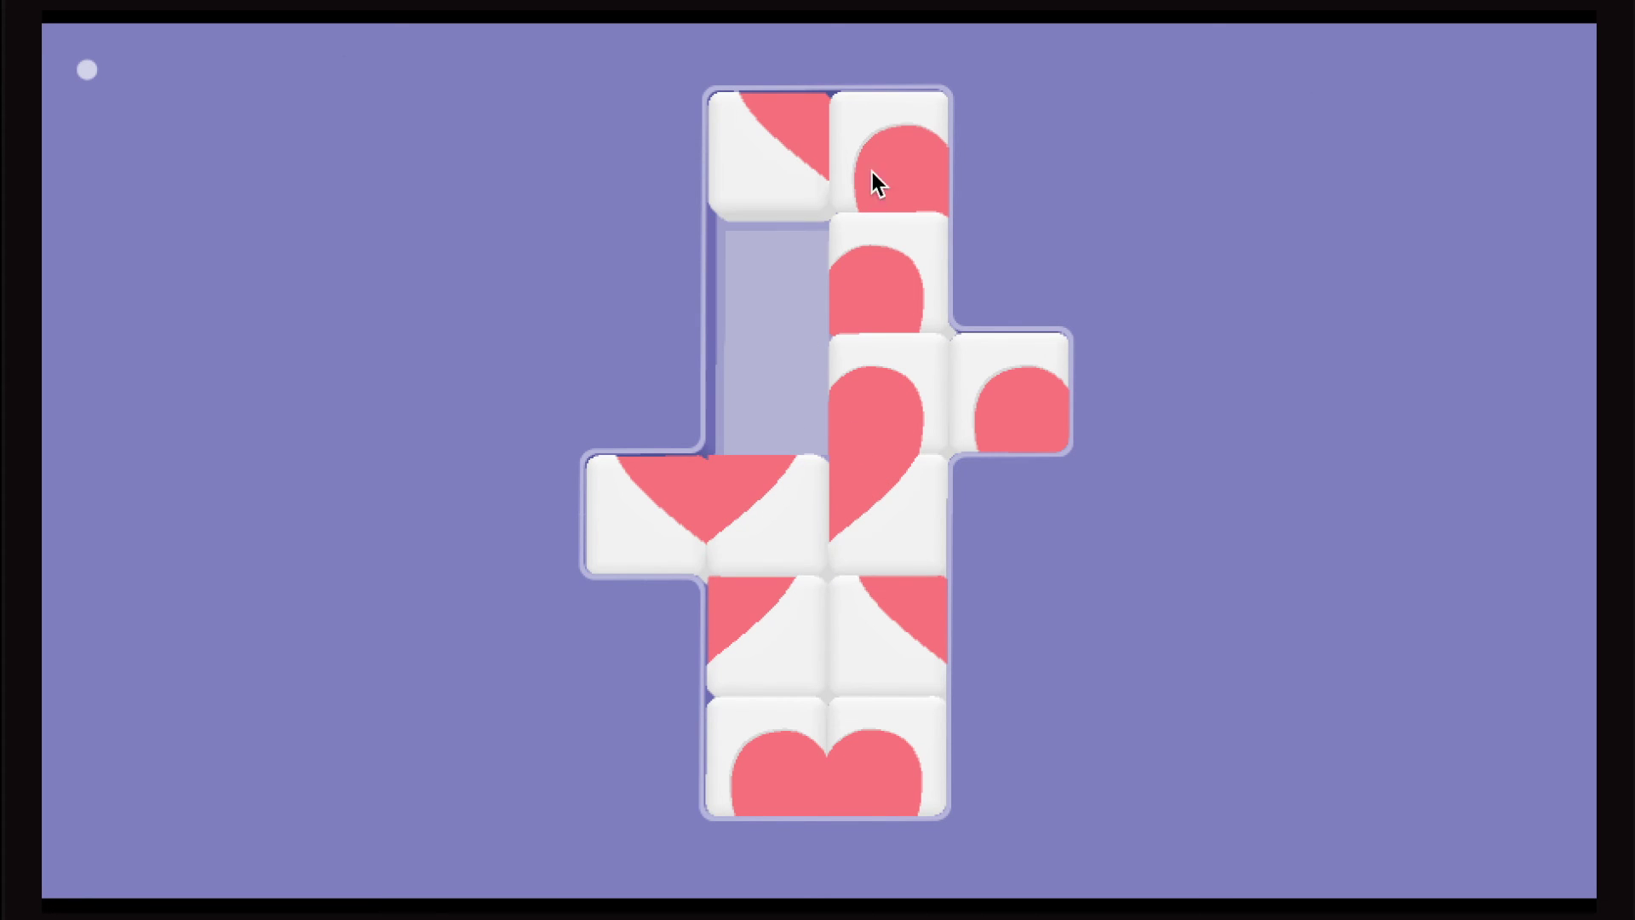
click(795, 285)
click(874, 132)
drag(859, 228, 889, 105)
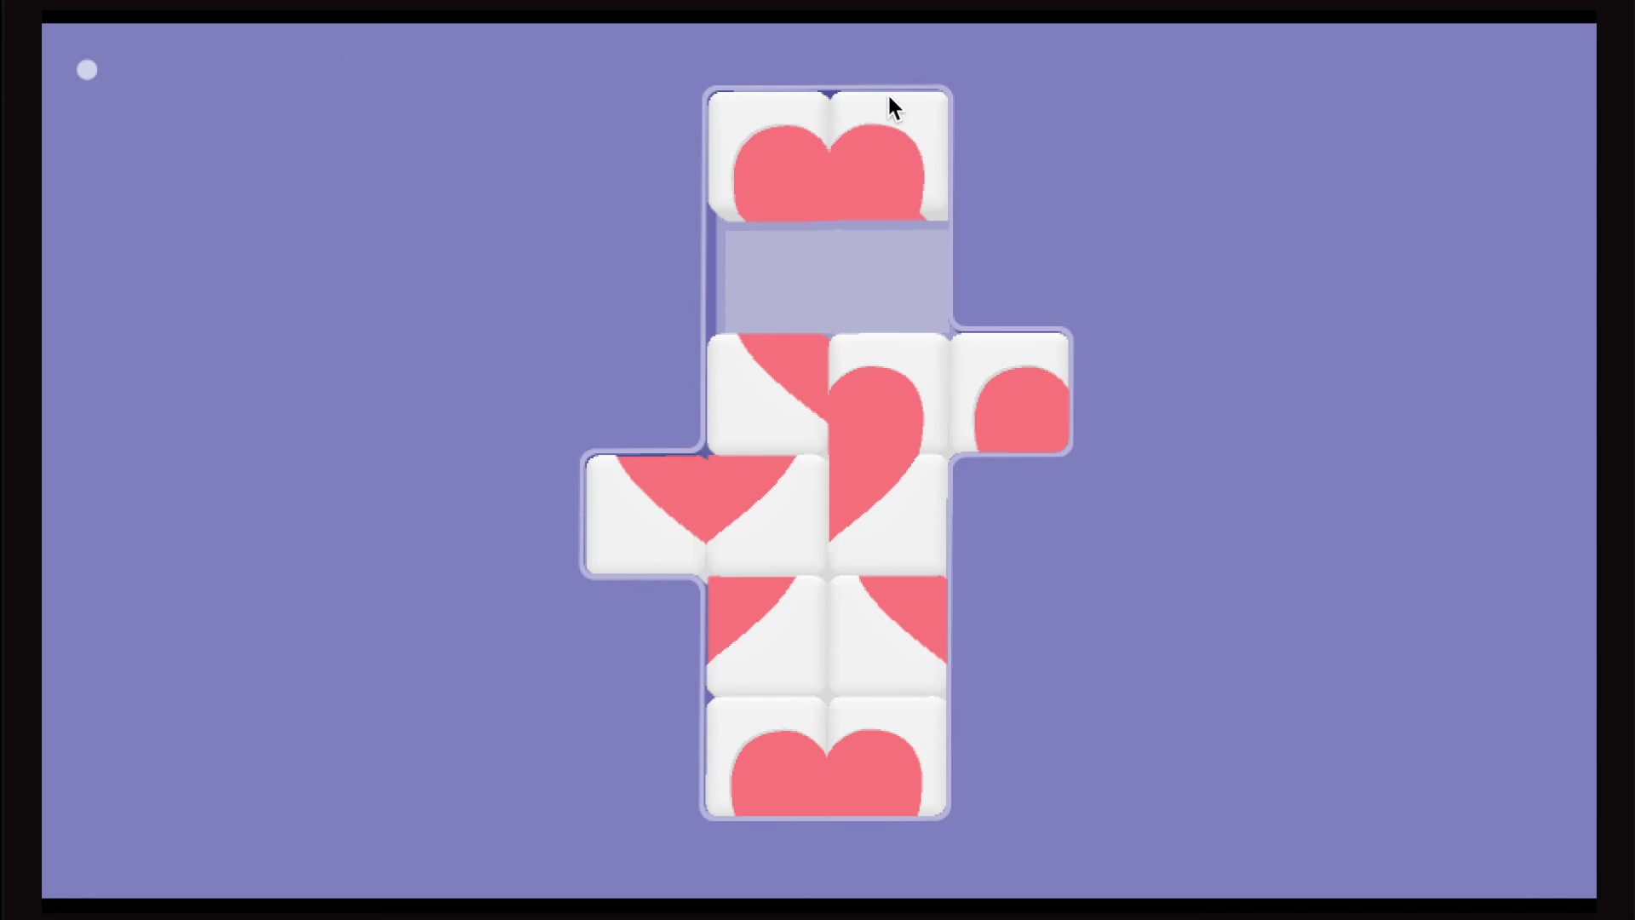
drag(809, 368, 862, 237)
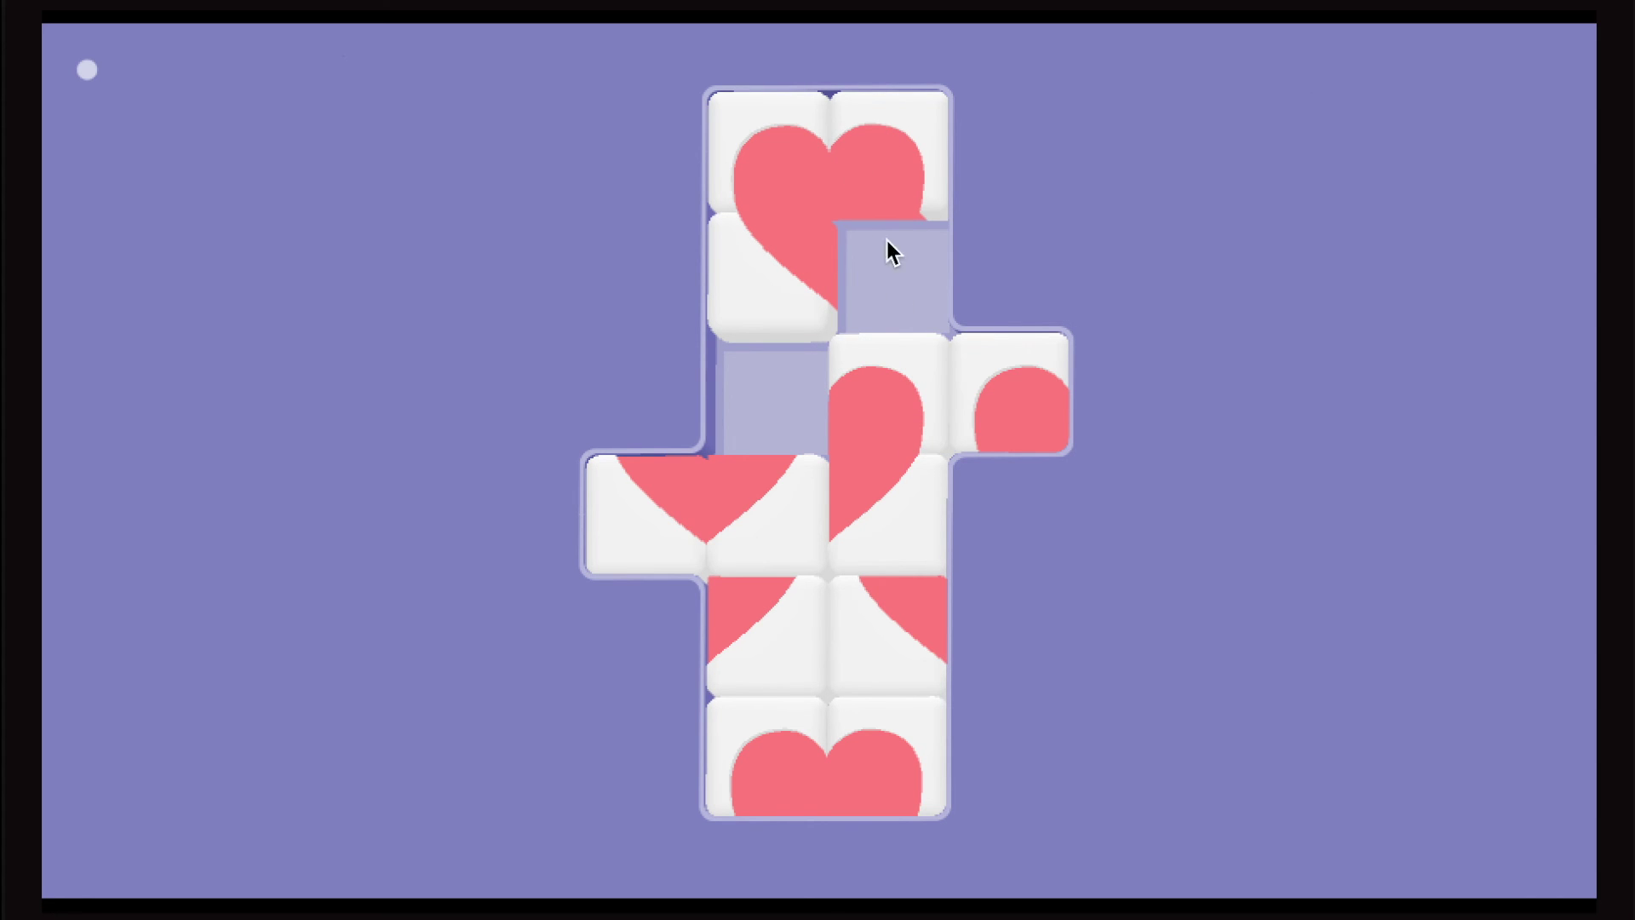
click(800, 485)
click(843, 483)
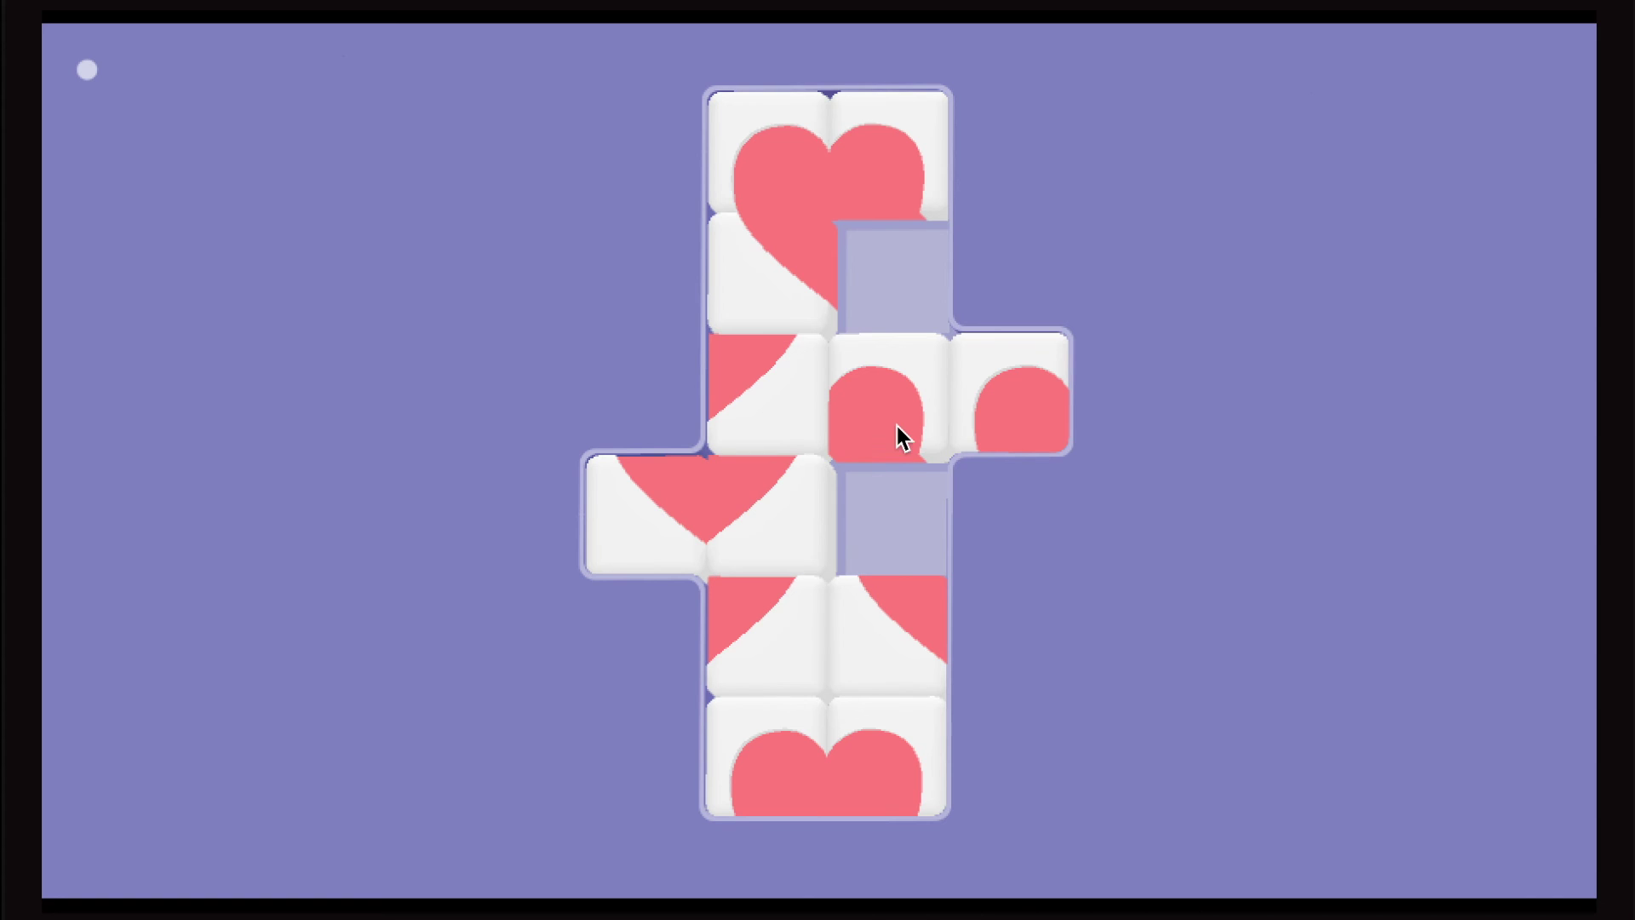
click(896, 428)
- Complete the top heart, then join the middle heart's pieces across the gap
click(817, 389)
click(946, 368)
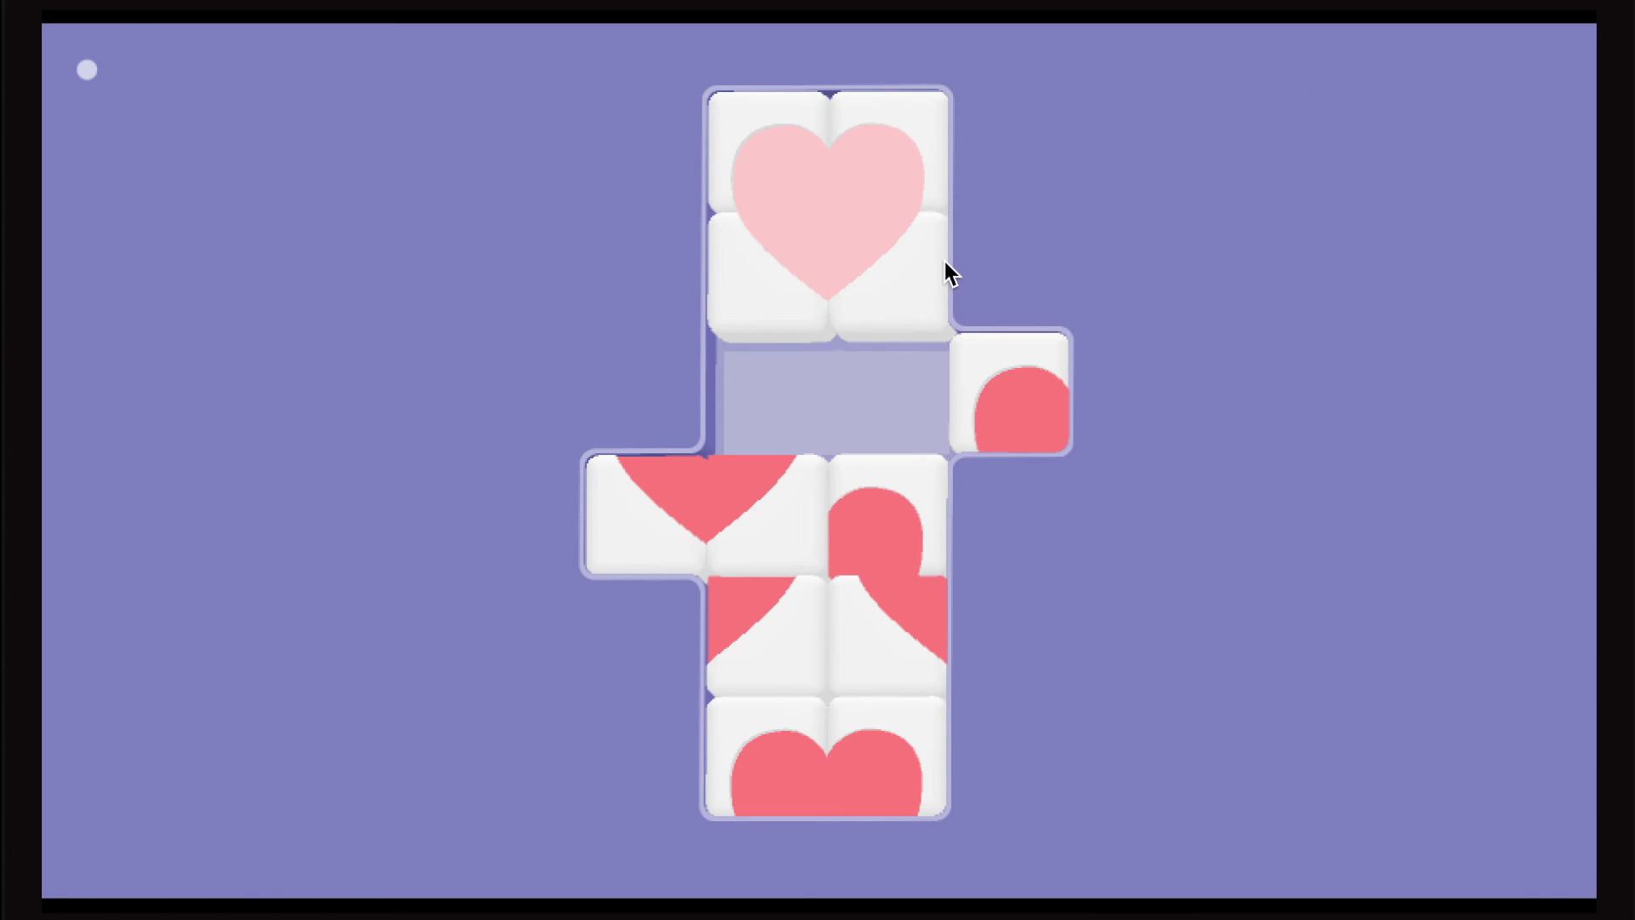
click(997, 431)
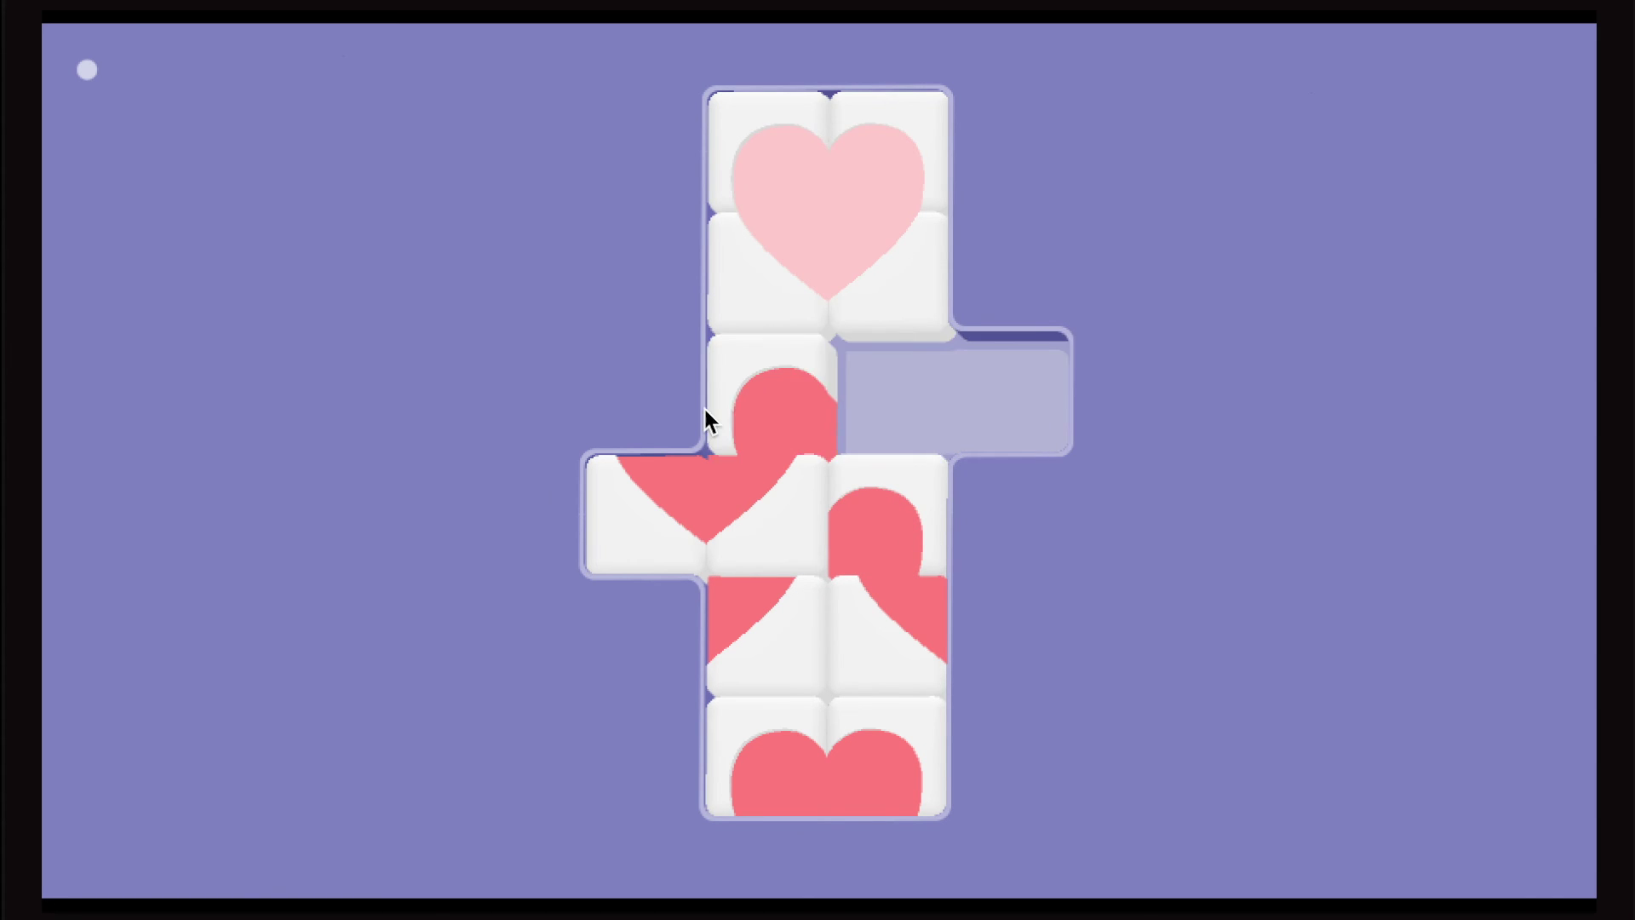
click(880, 496)
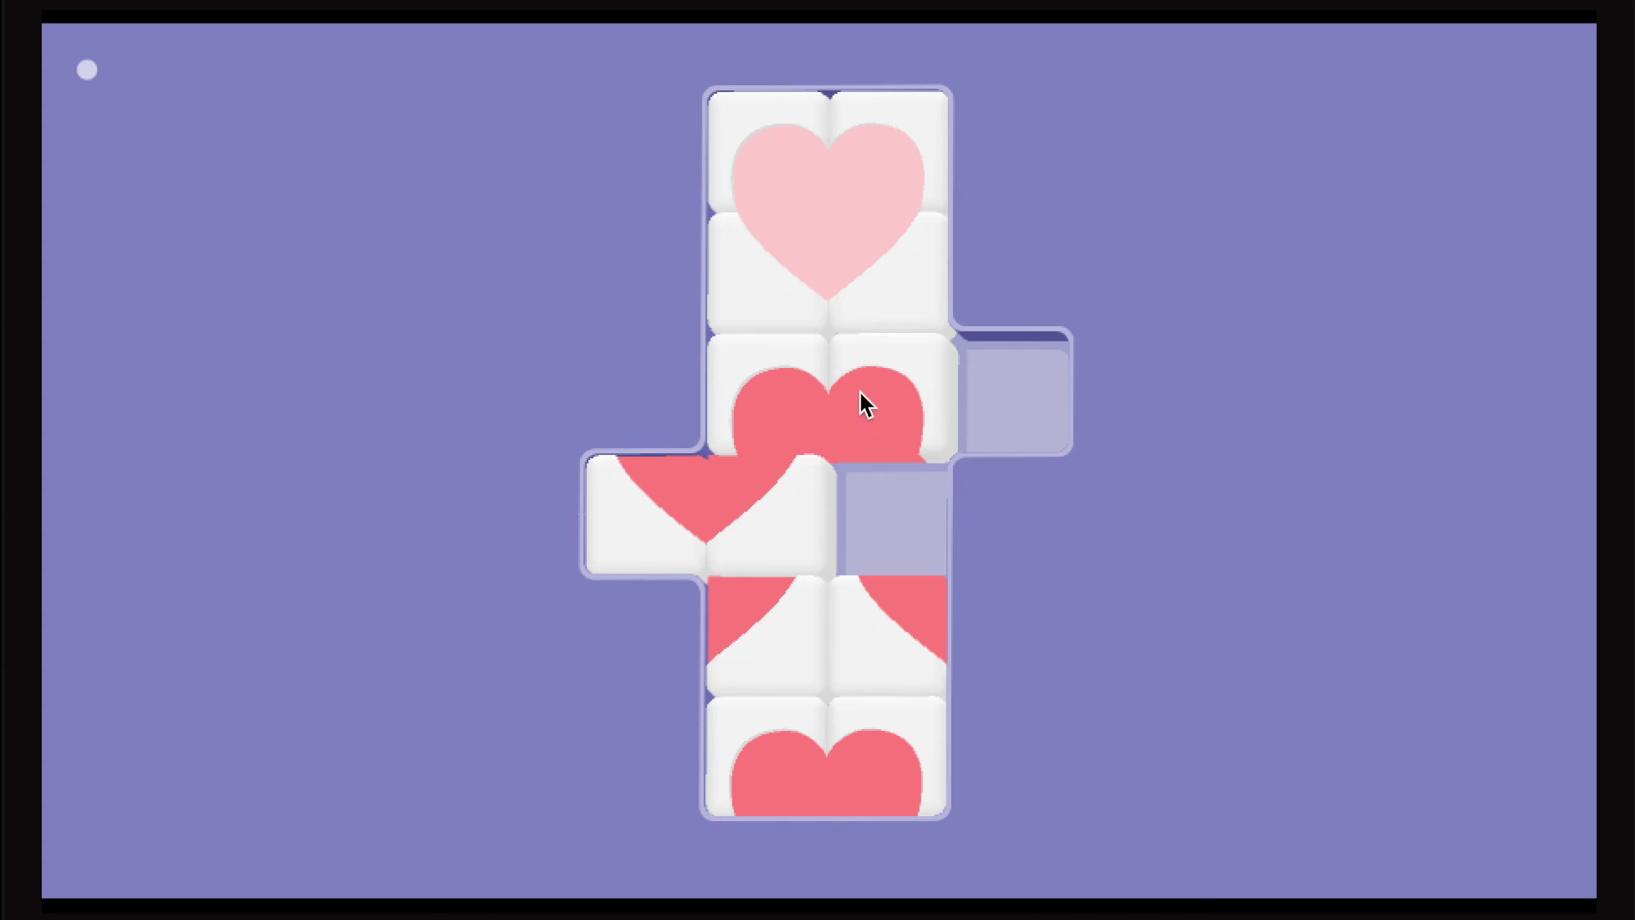
click(690, 535)
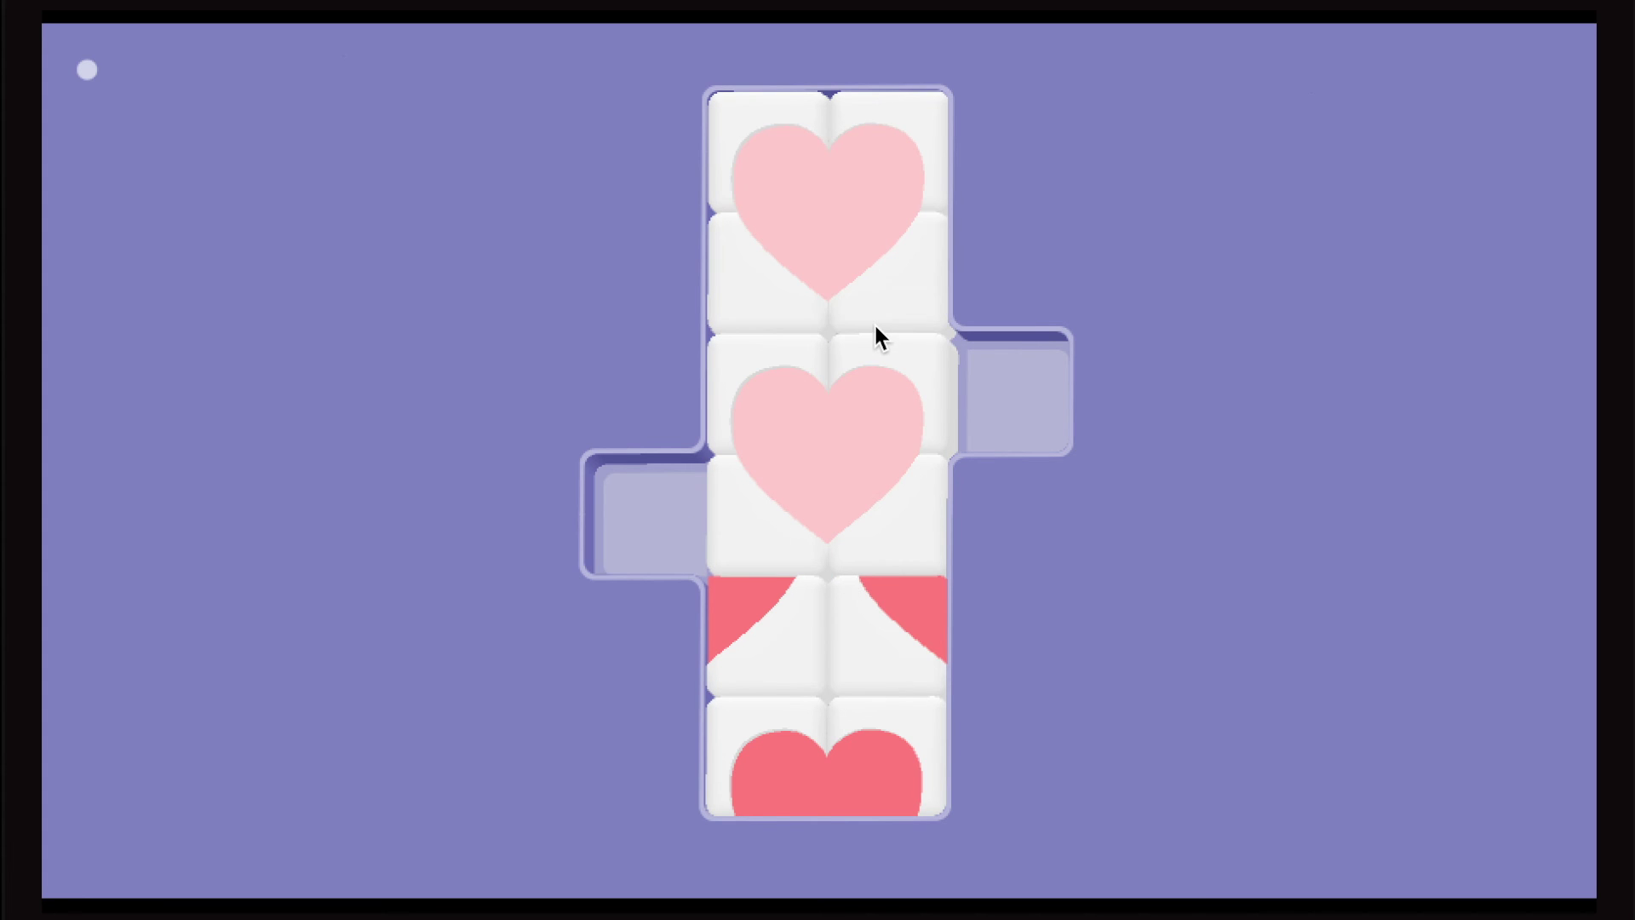
- Park heart pieces in the right and left side pockets and shift the lower pieces upward
click(901, 407)
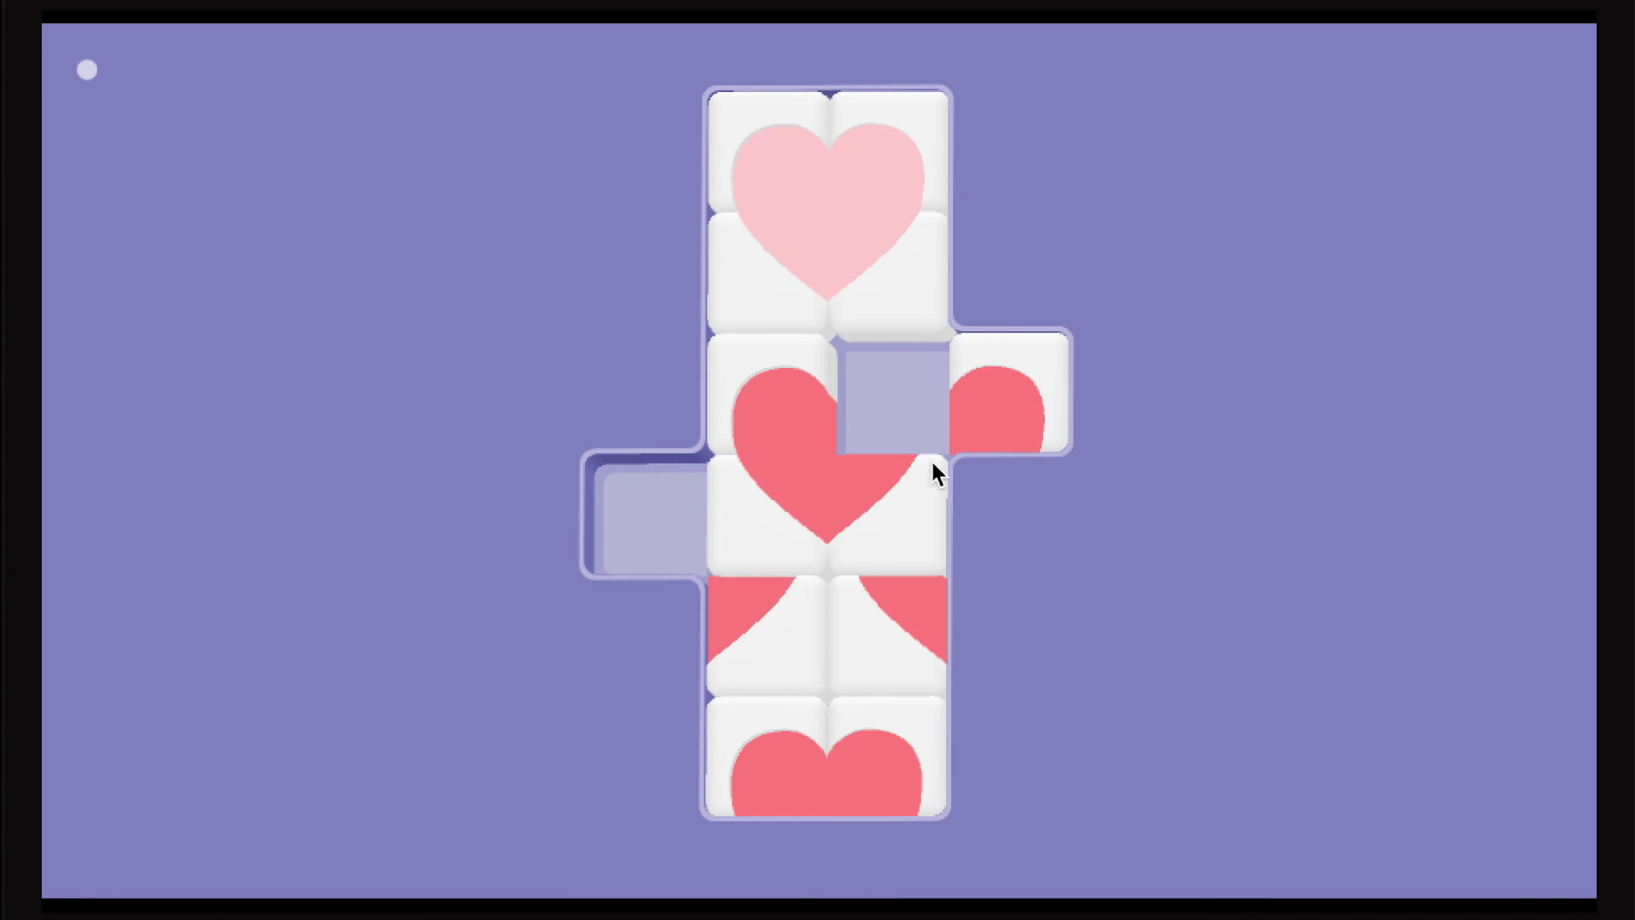
click(766, 526)
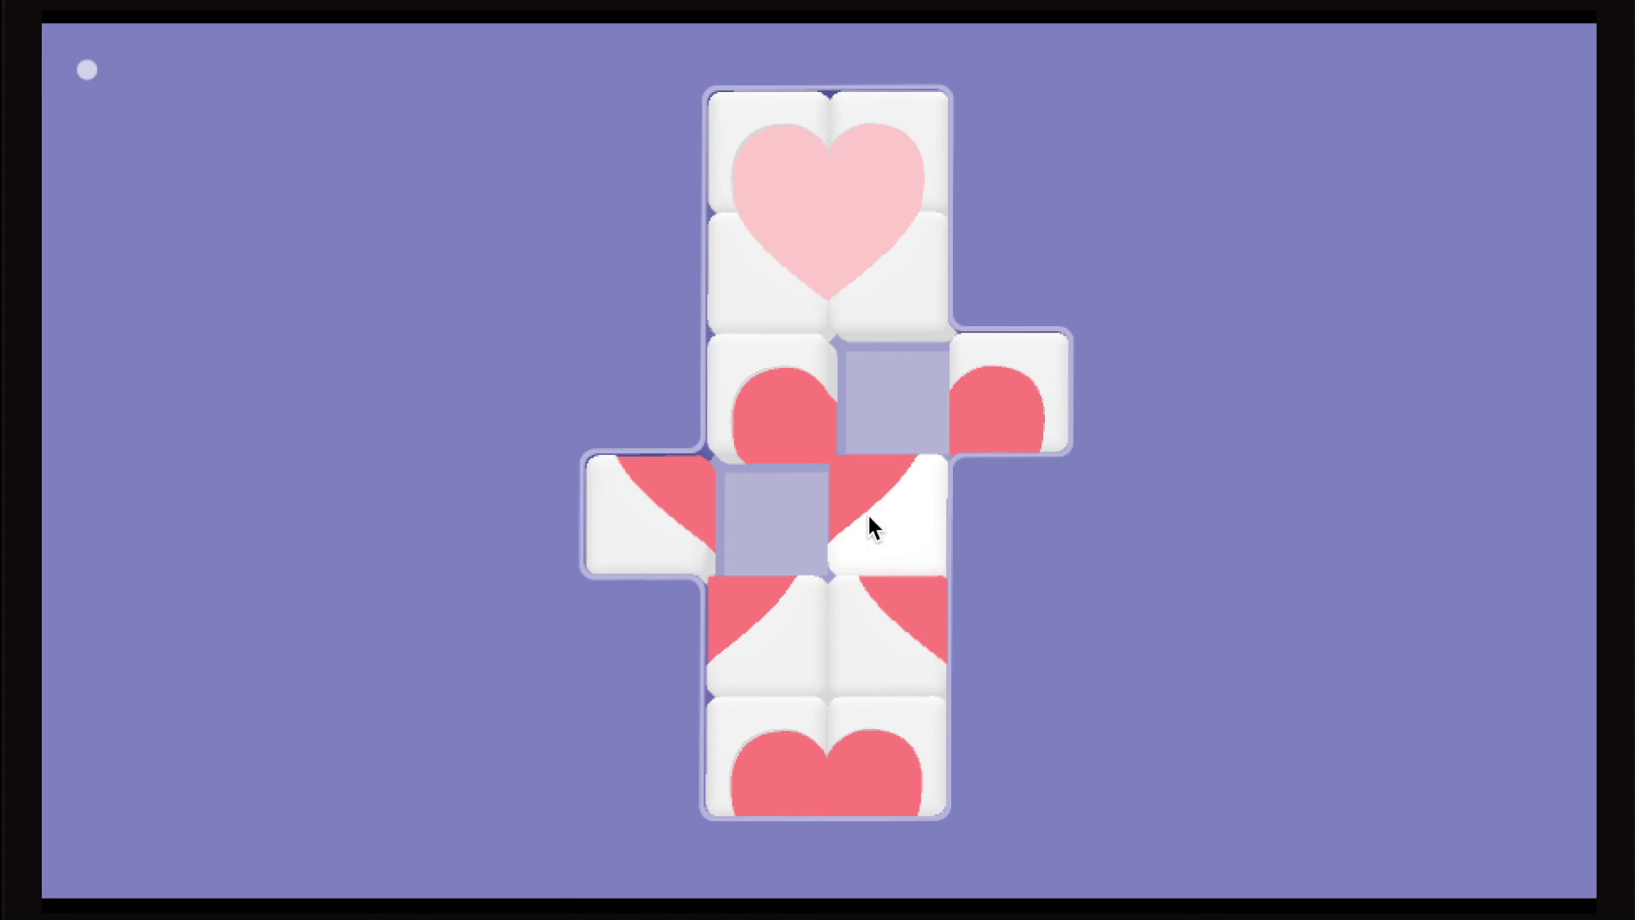
click(881, 535)
click(818, 600)
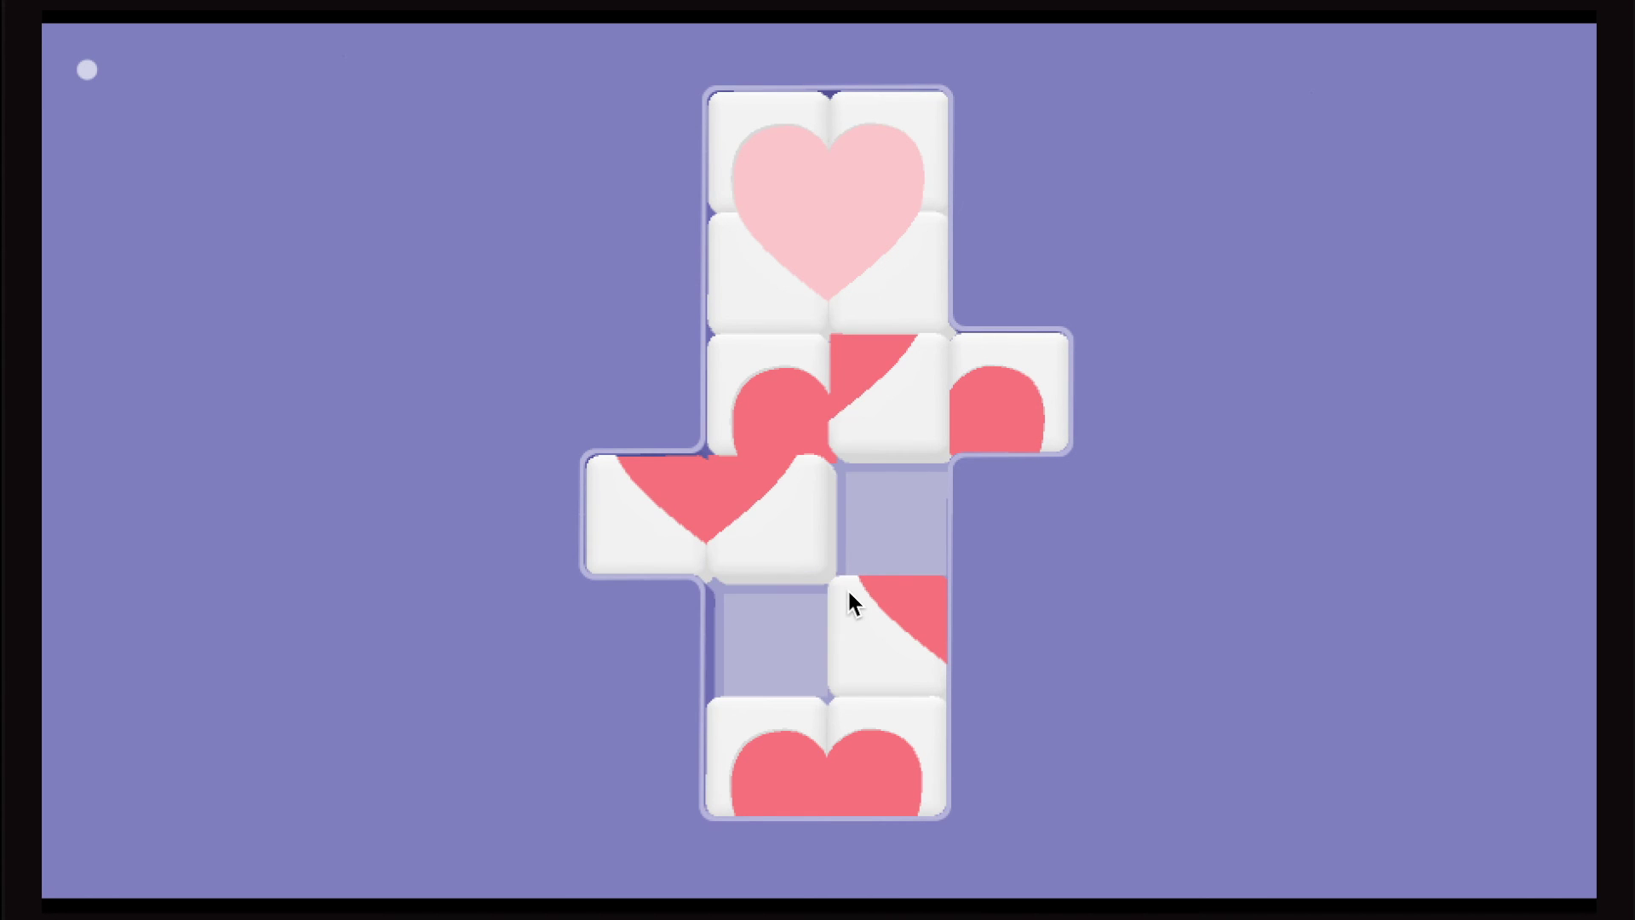
click(852, 733)
- Clear the right column by cycling the bottom pieces and moving the bottom-left piece up
click(796, 776)
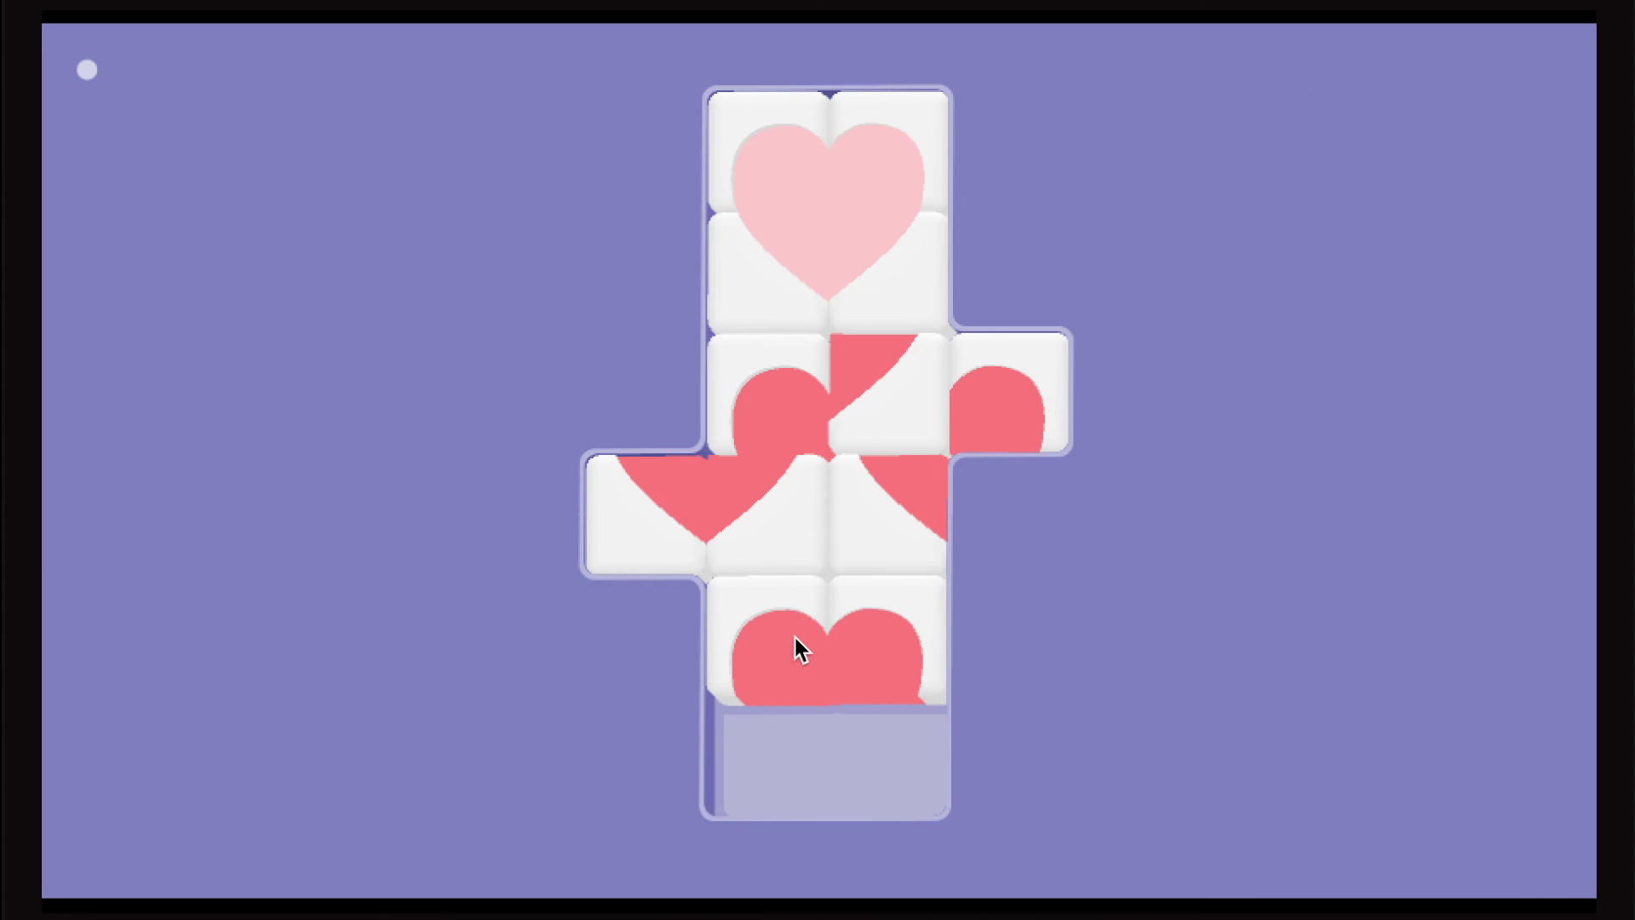
click(854, 678)
click(859, 748)
click(901, 533)
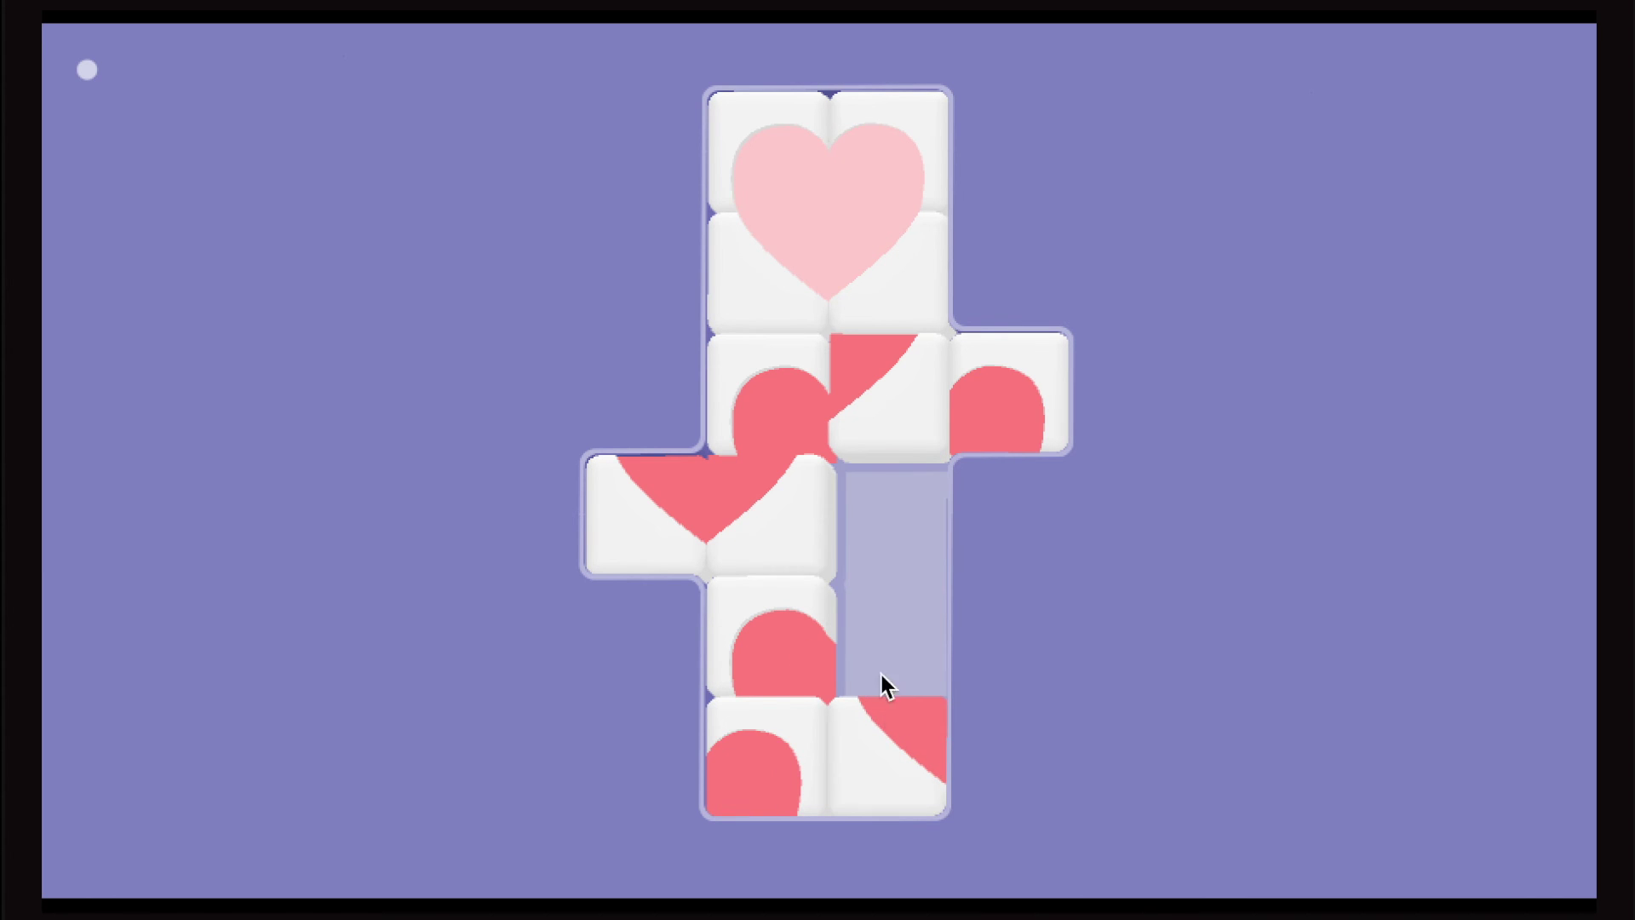
click(818, 518)
click(804, 599)
click(779, 728)
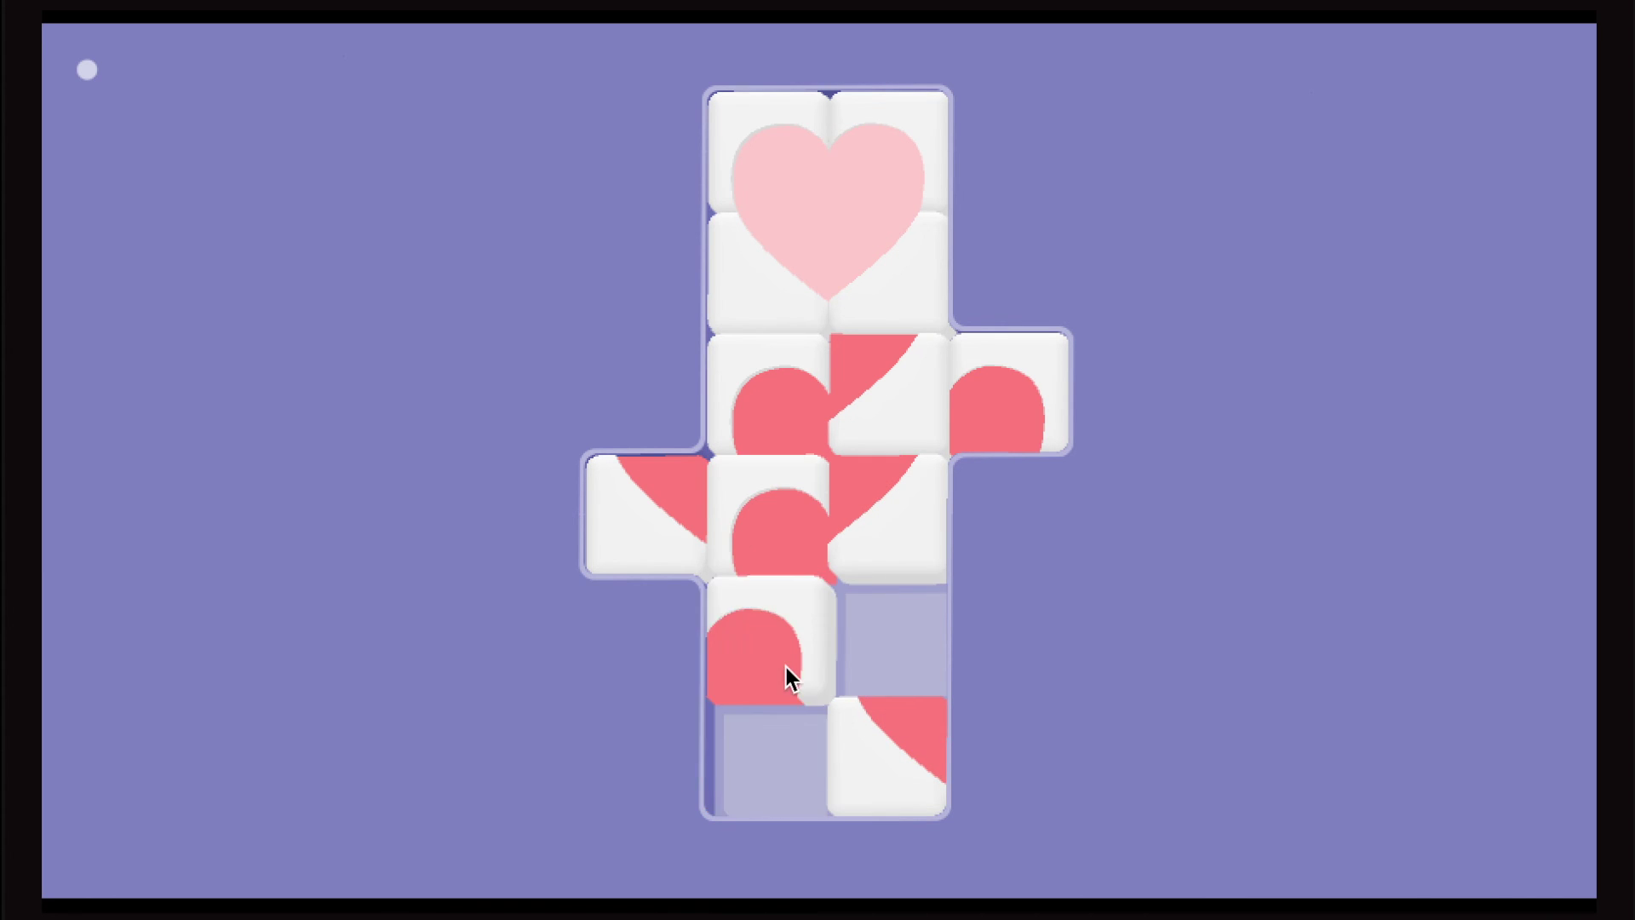
- Line up and reorder the lower heart halves to complete the bottom heart
click(788, 658)
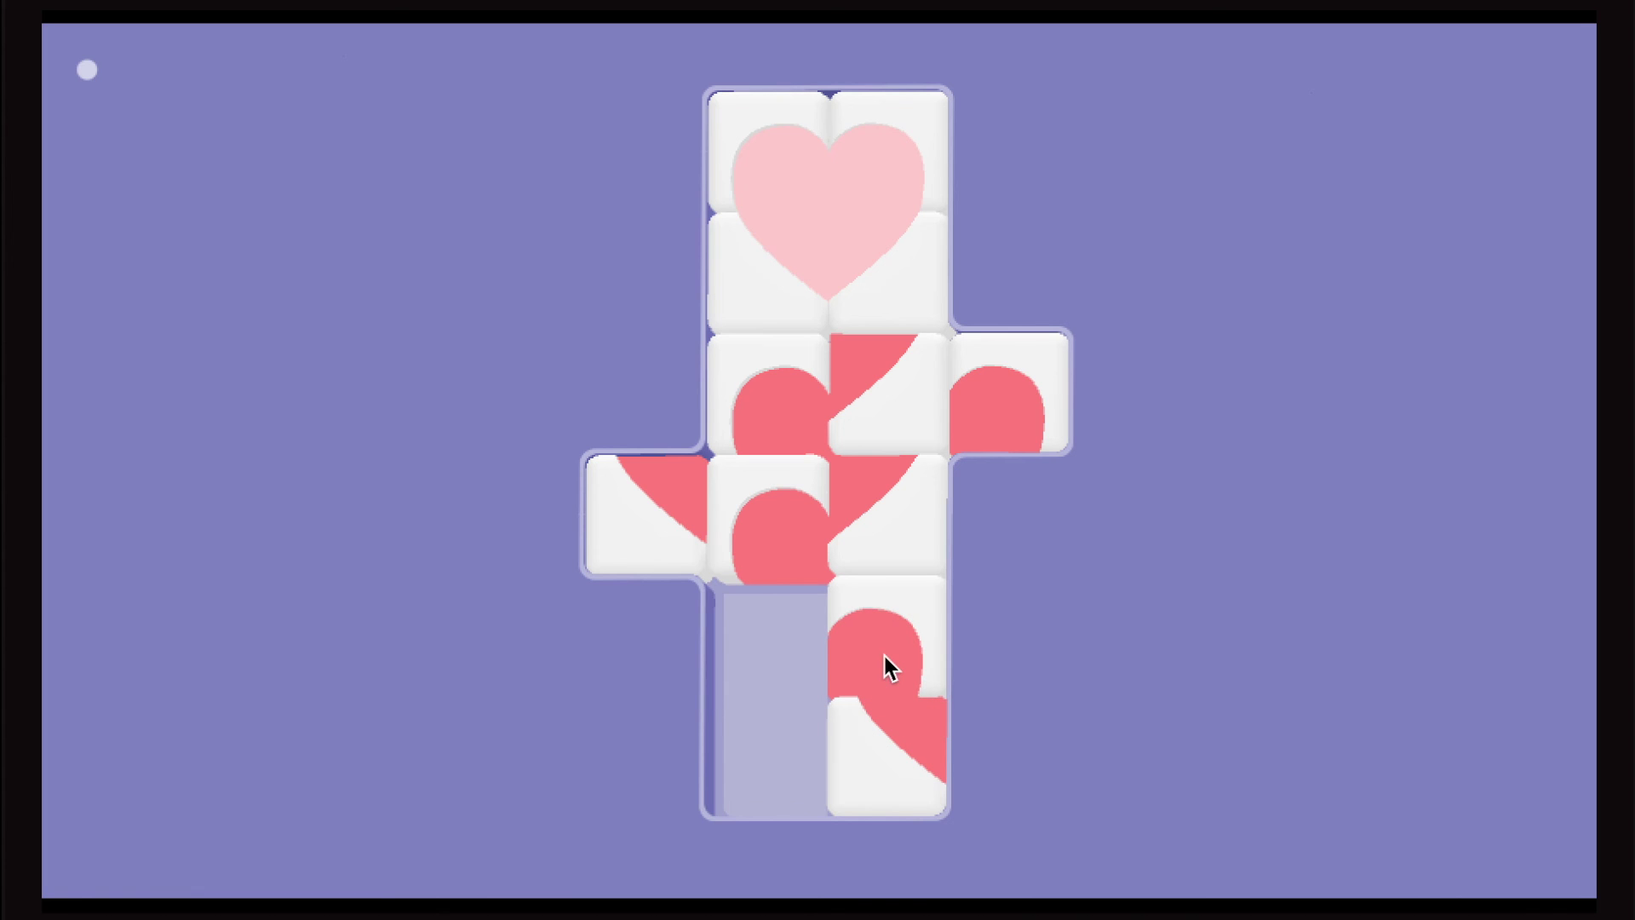
click(872, 758)
click(761, 568)
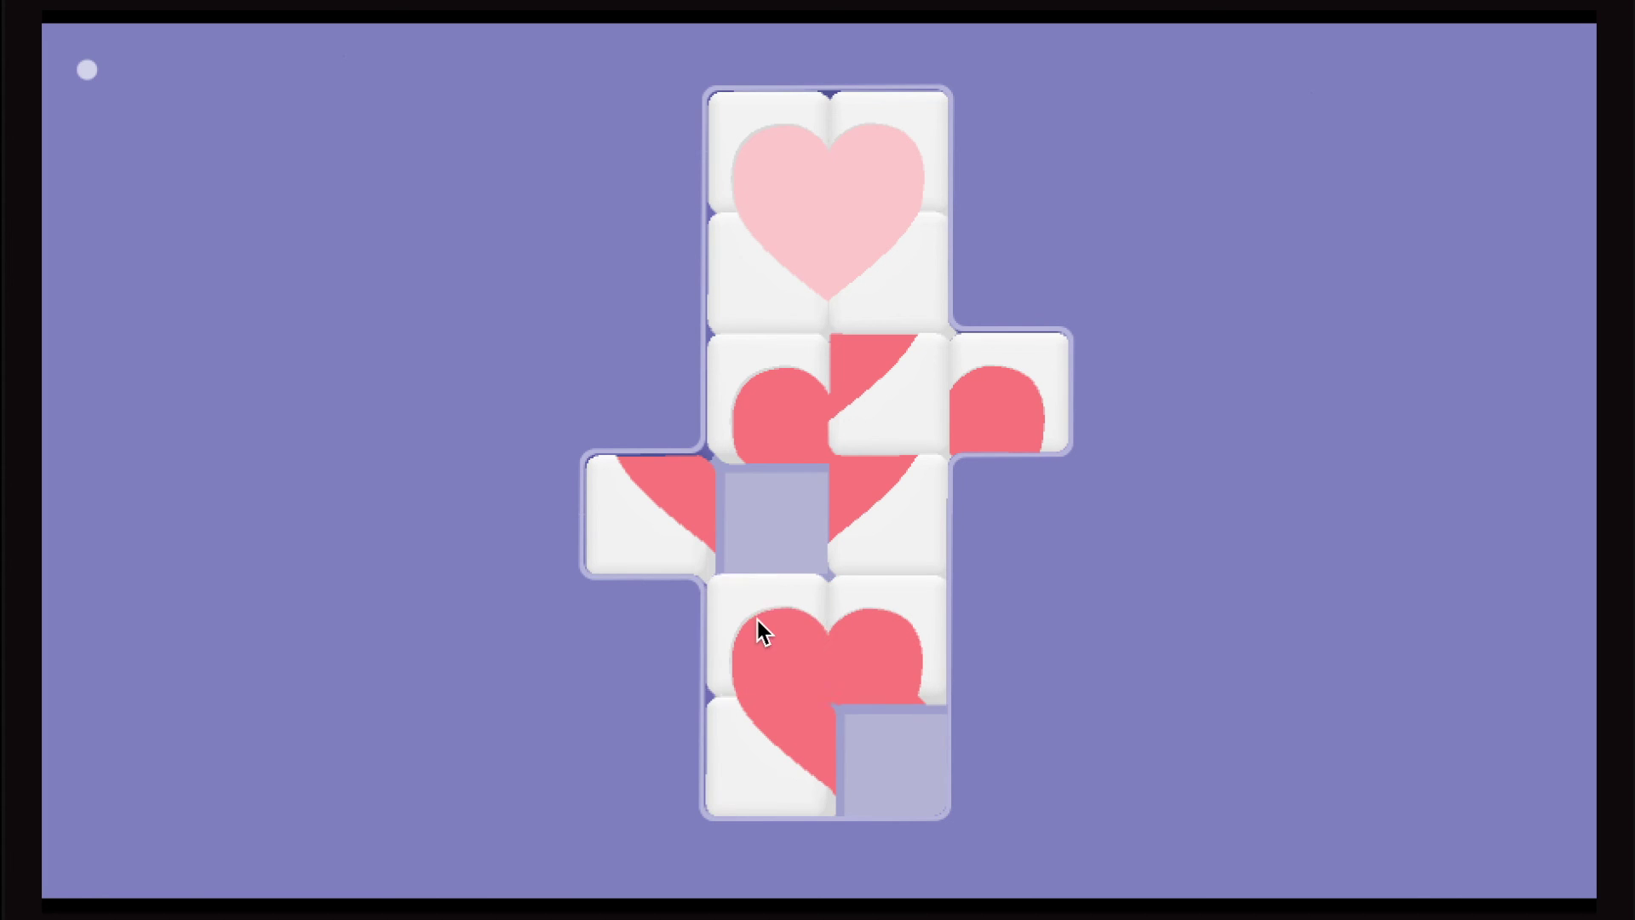
click(818, 585)
click(846, 598)
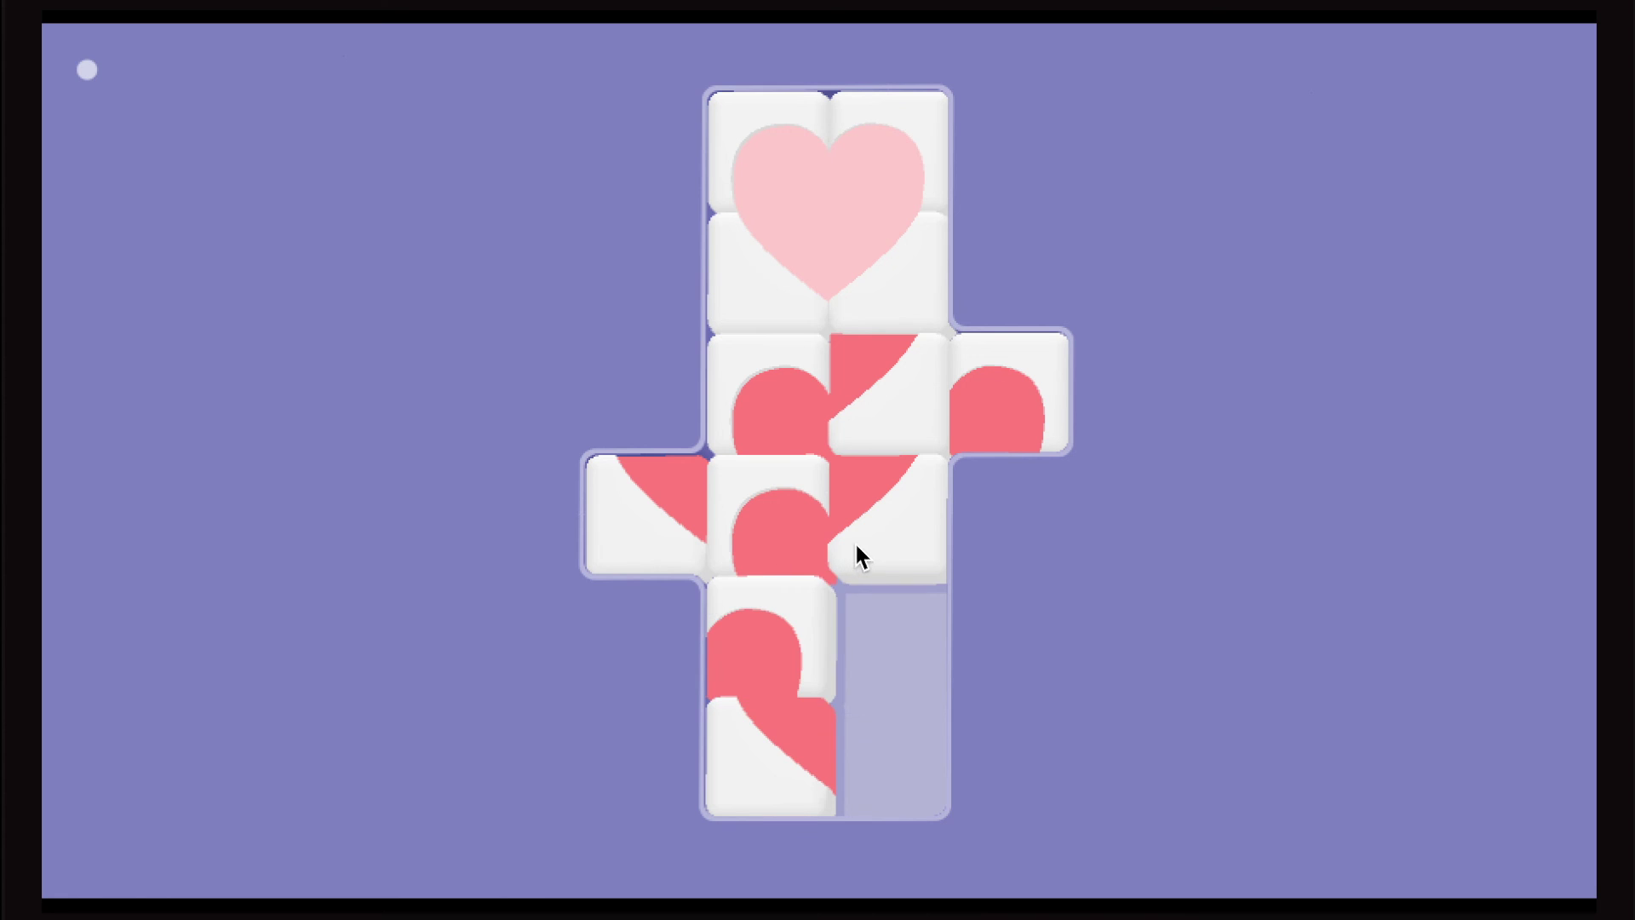
click(855, 552)
click(881, 665)
click(786, 517)
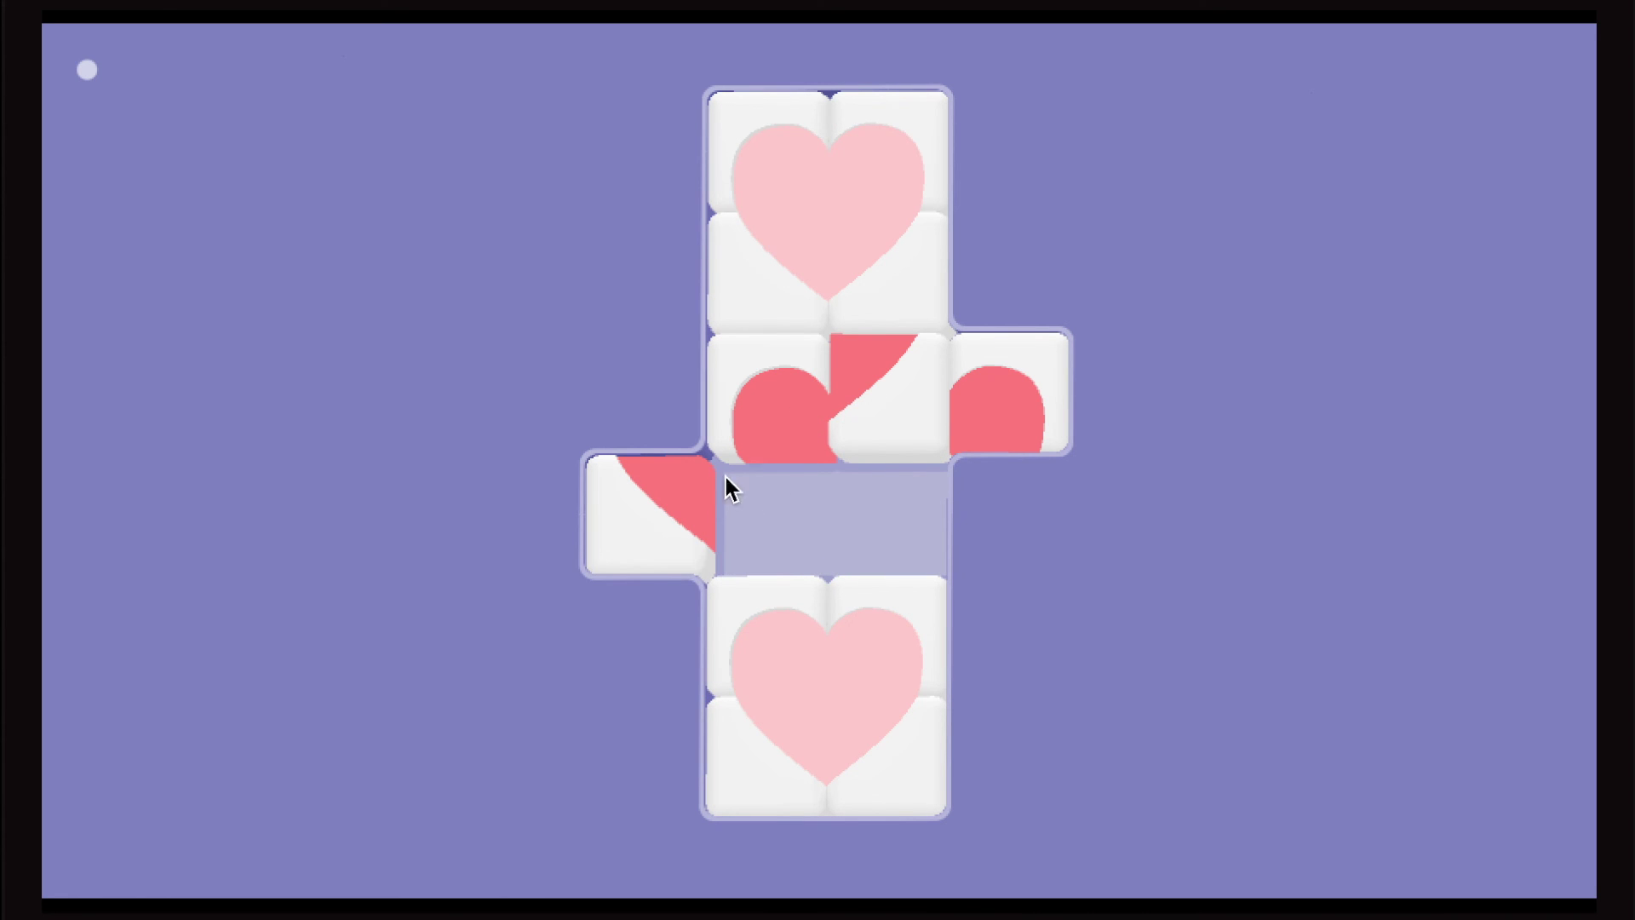
- Finish the middle heart to solve the heart level and bring up the teal level
click(928, 472)
click(651, 511)
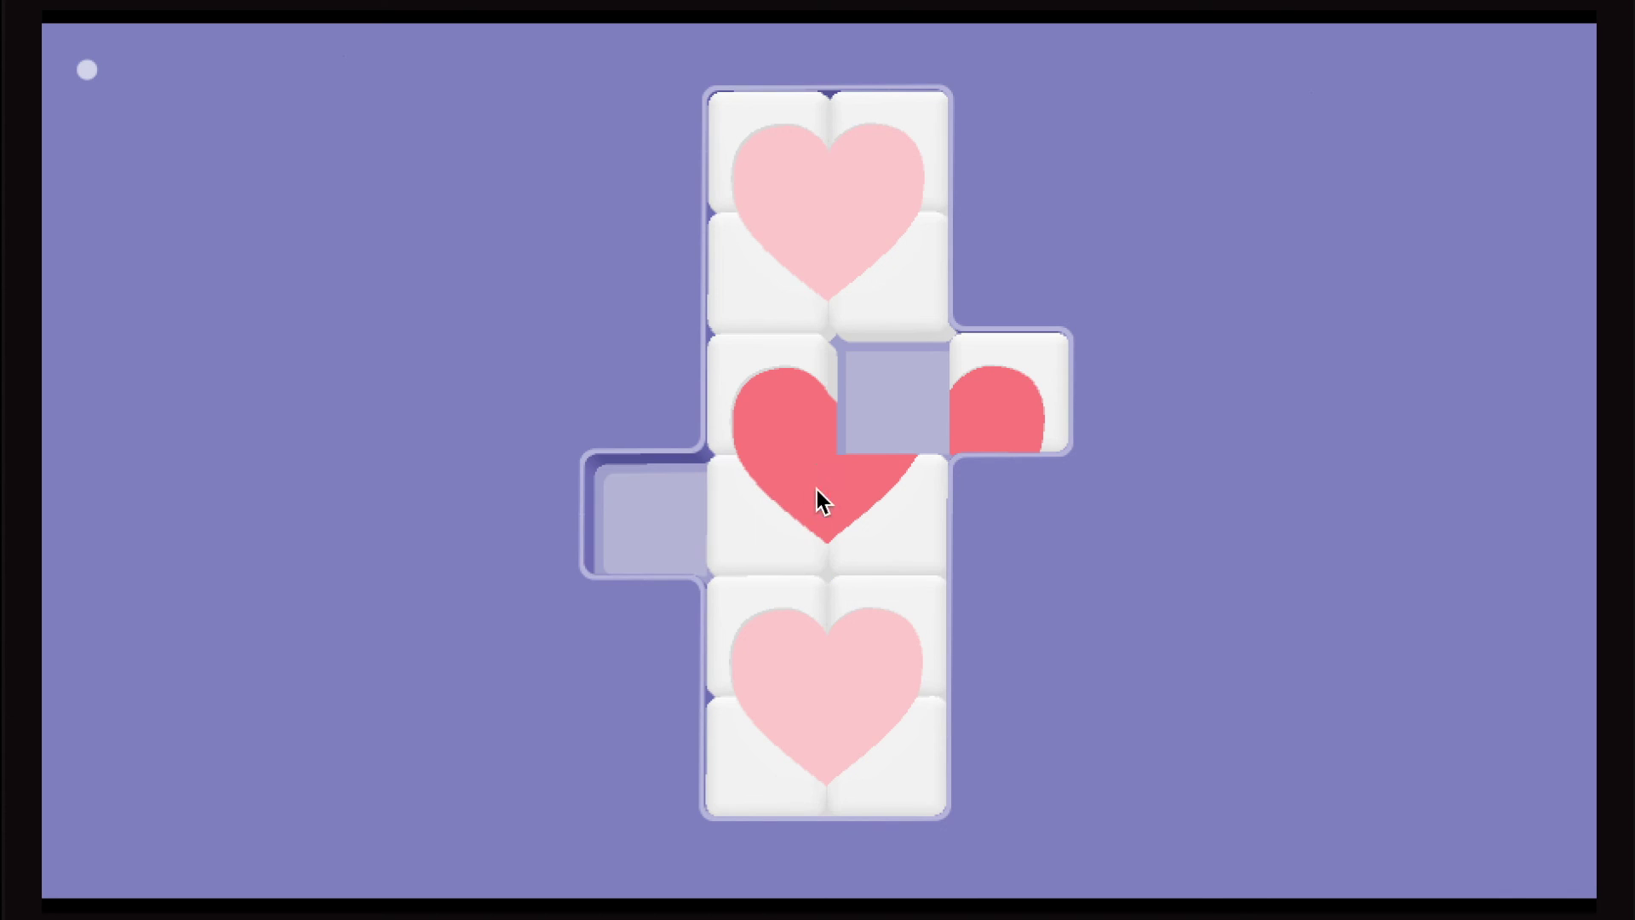
click(1028, 370)
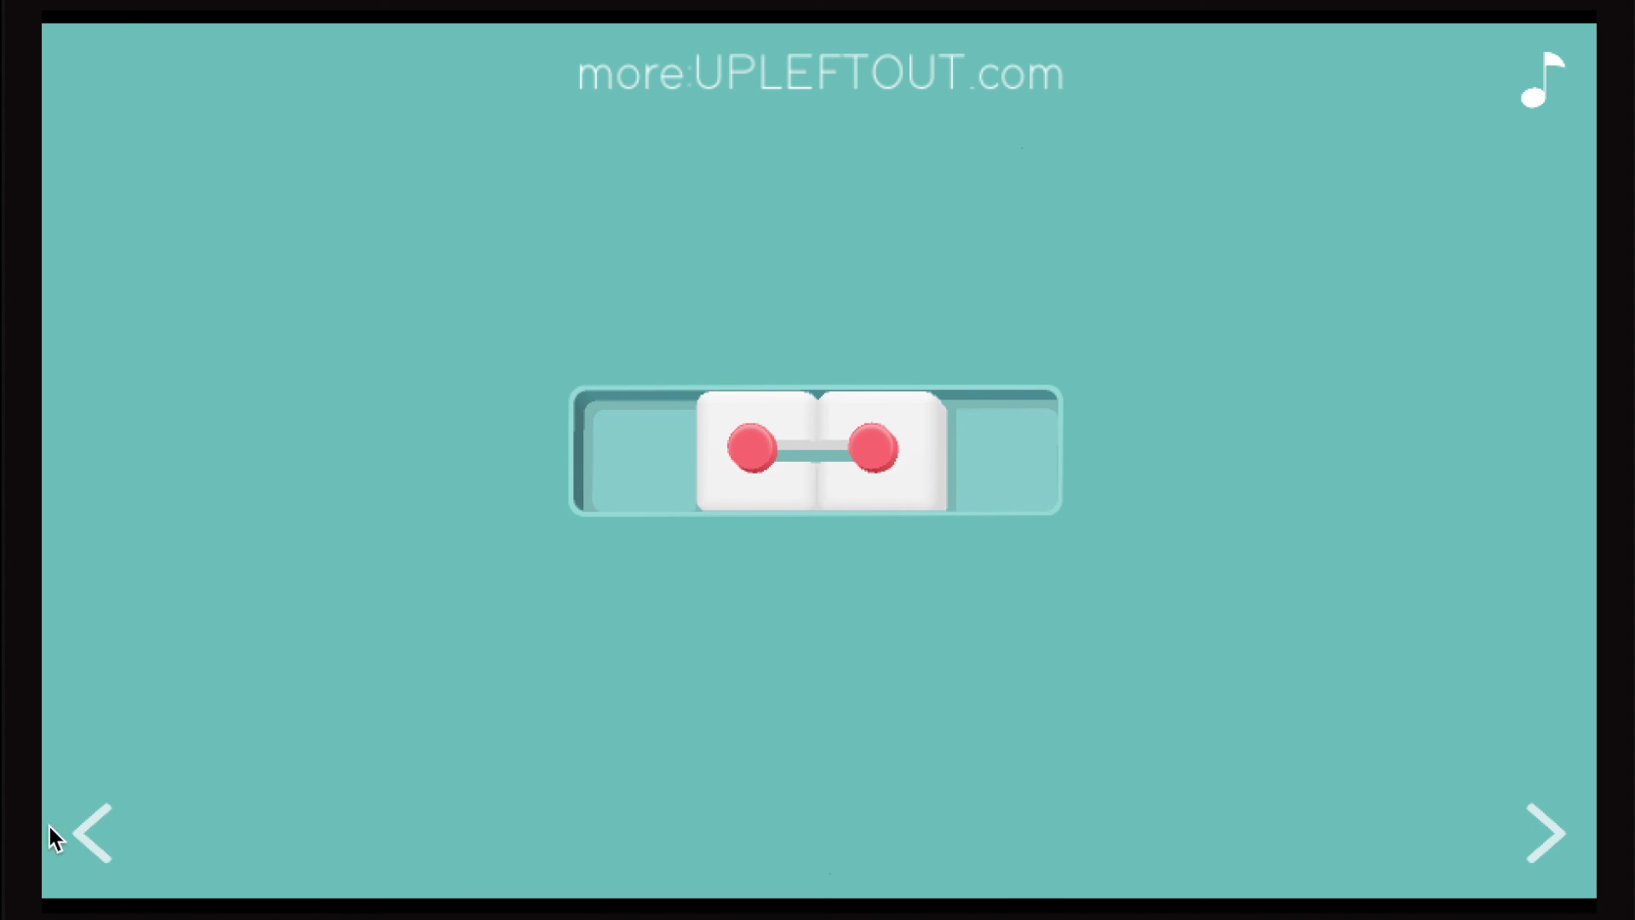
click(100, 832)
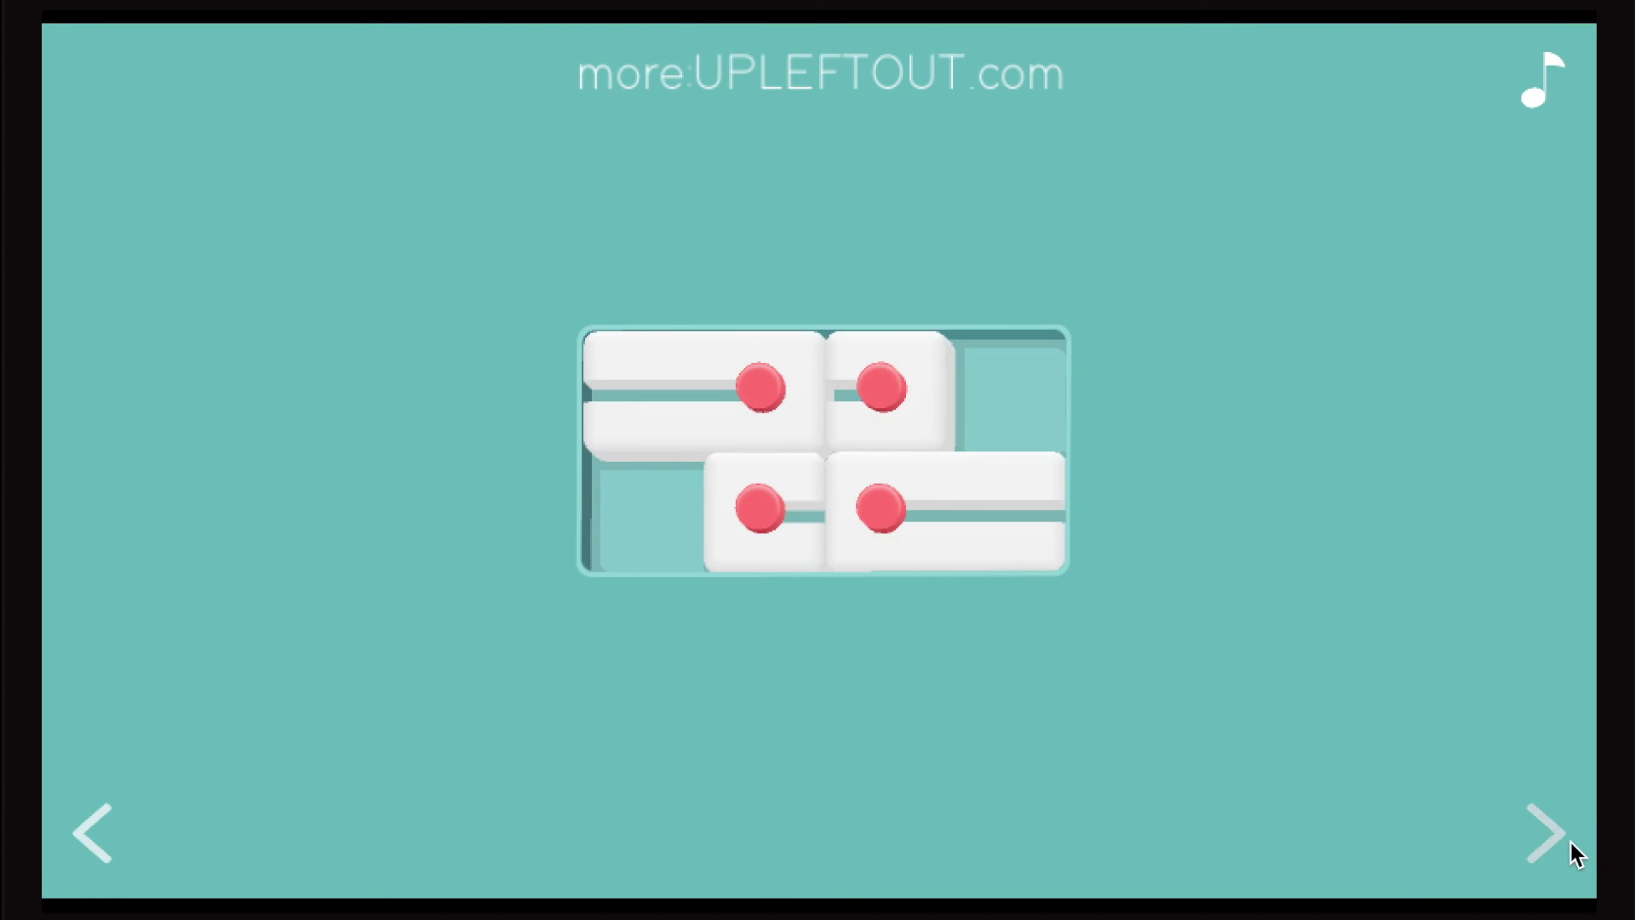
click(1570, 842)
click(1569, 842)
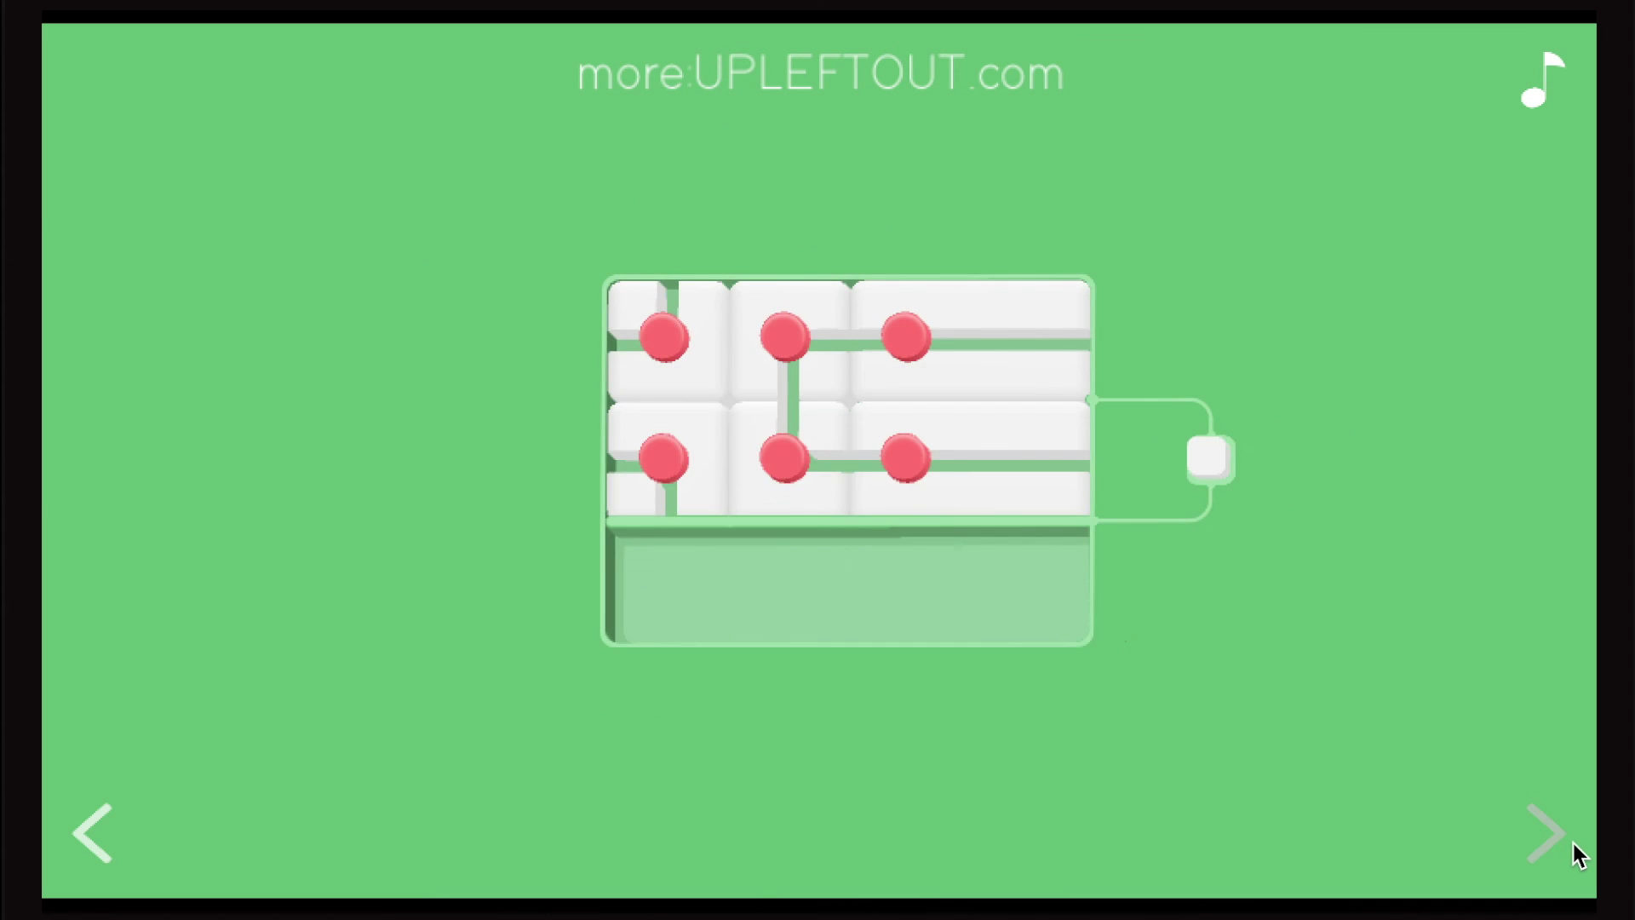
click(1572, 843)
click(1572, 843)
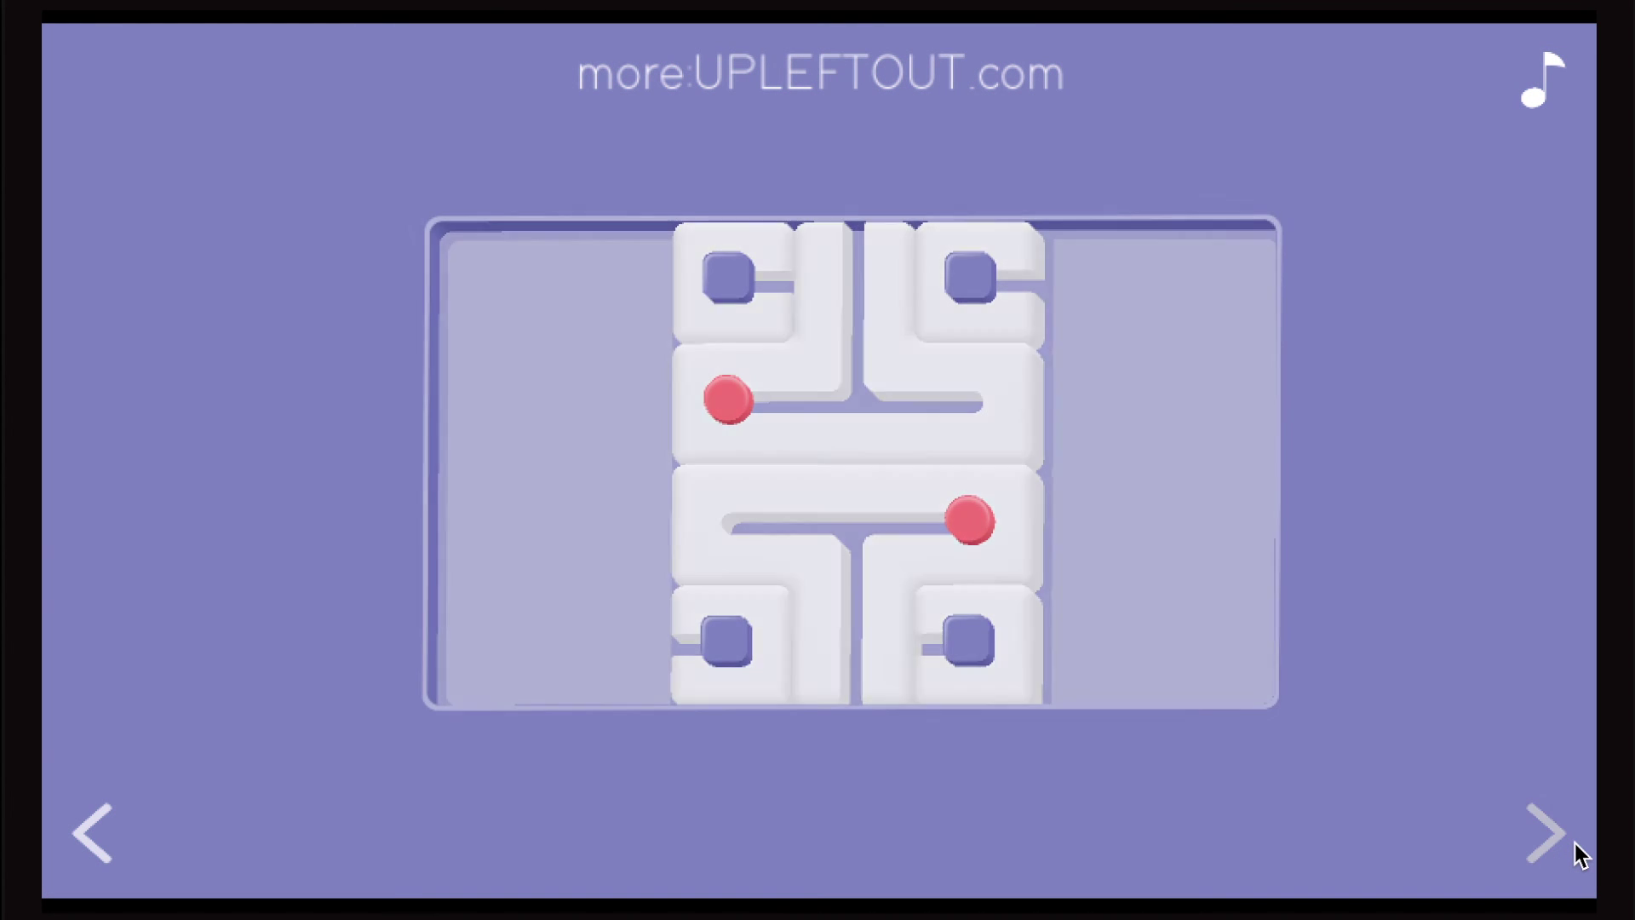
click(1574, 843)
click(1575, 843)
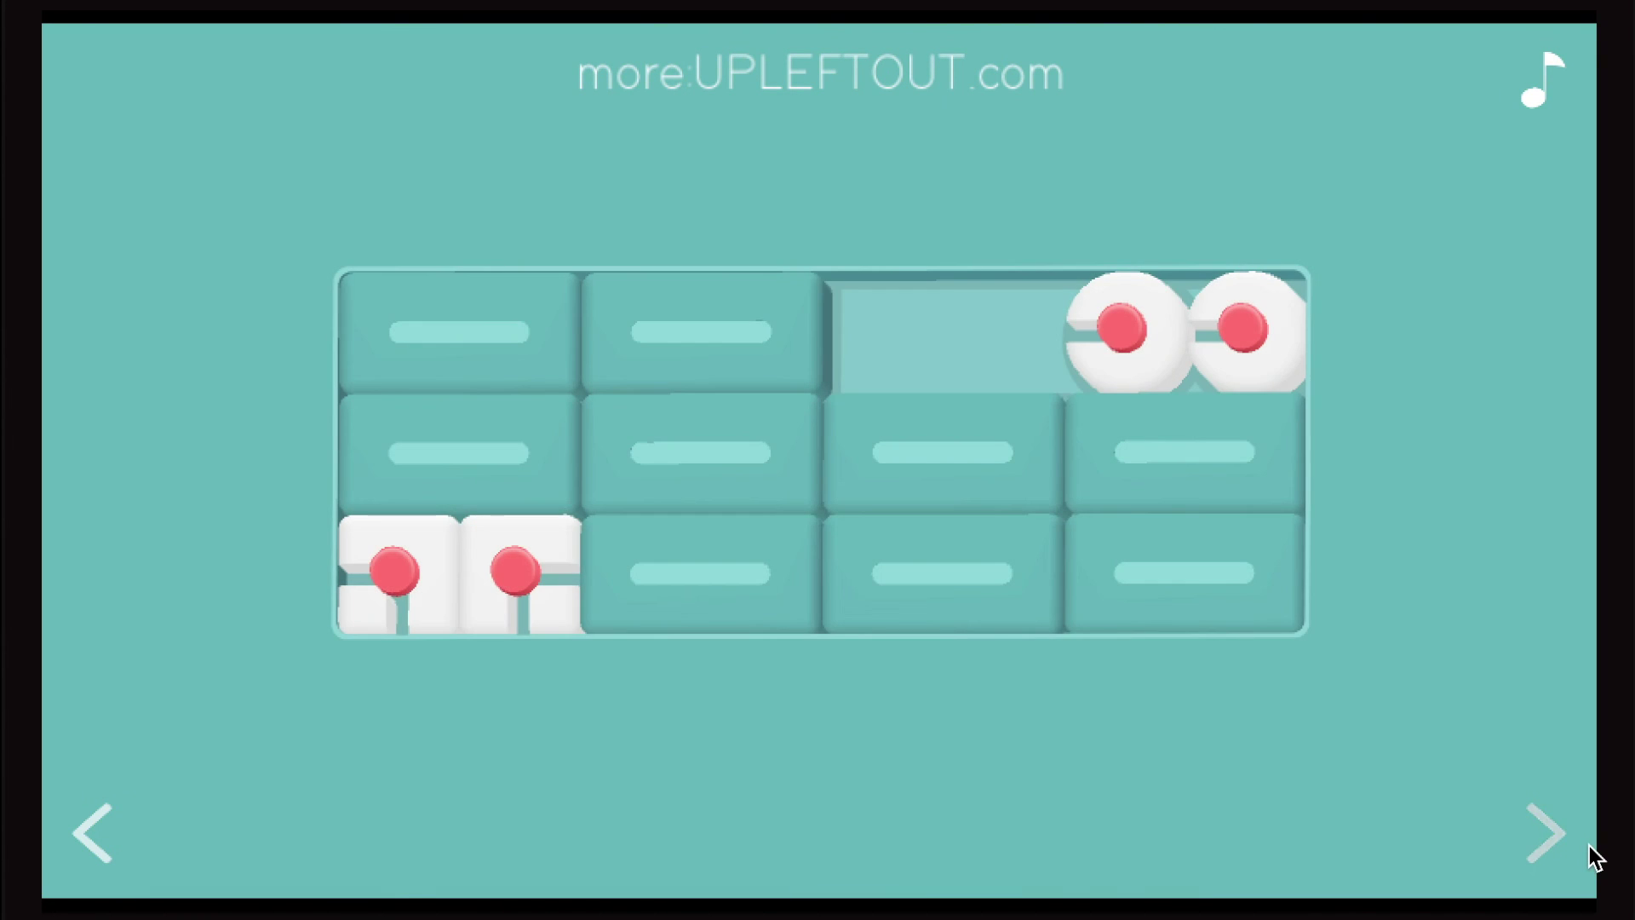
click(1593, 856)
click(1593, 856)
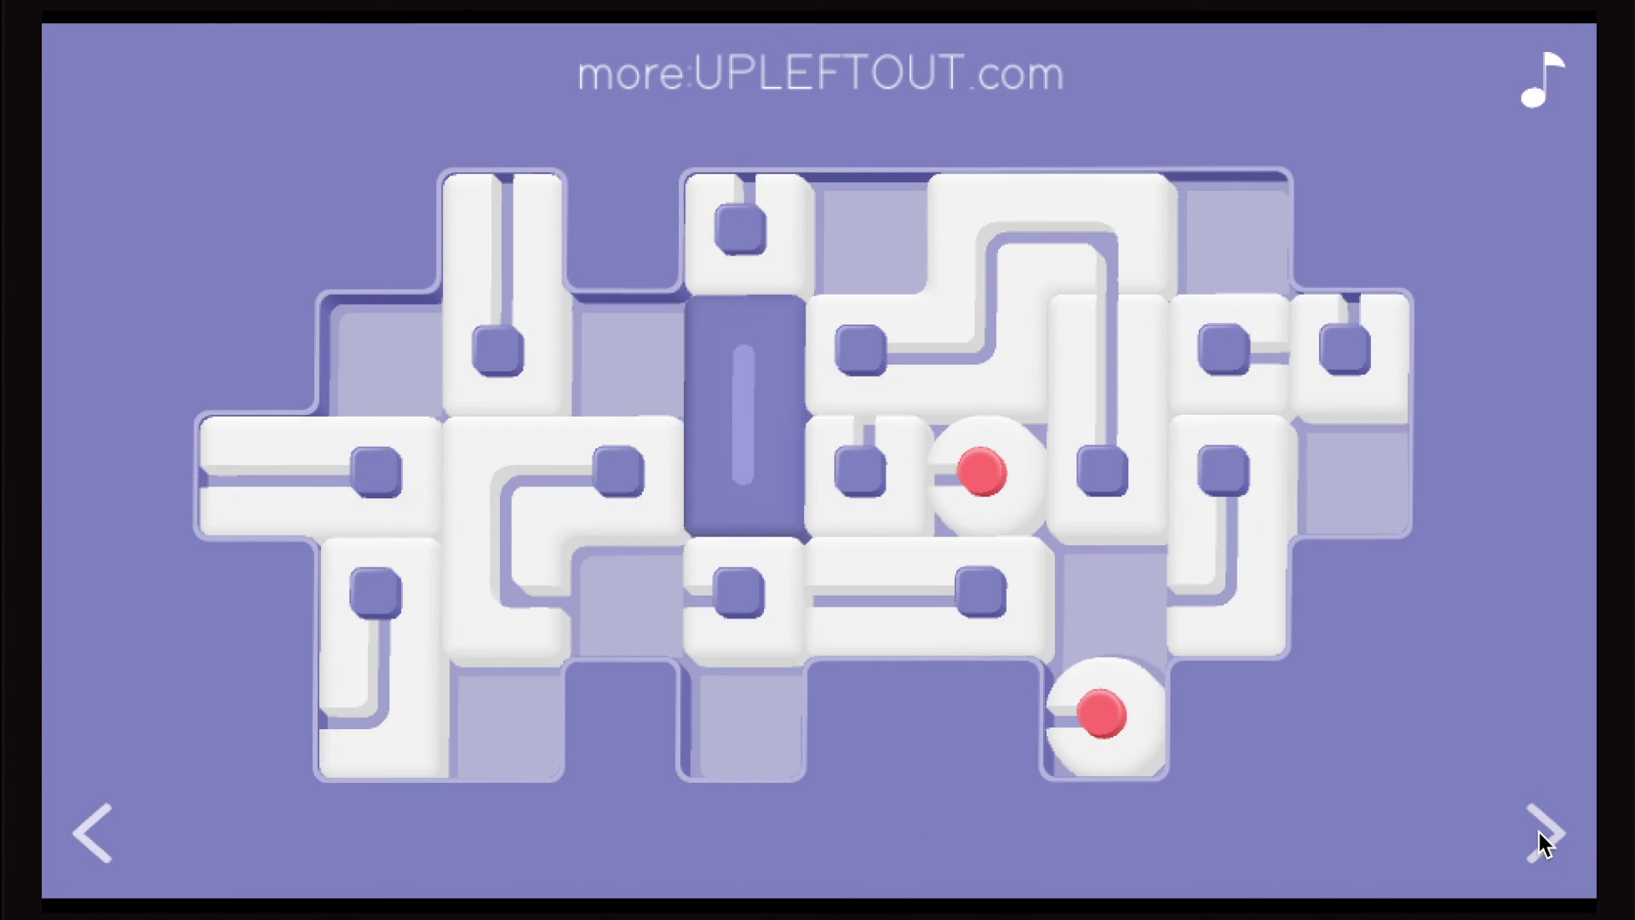
click(1542, 840)
click(1544, 836)
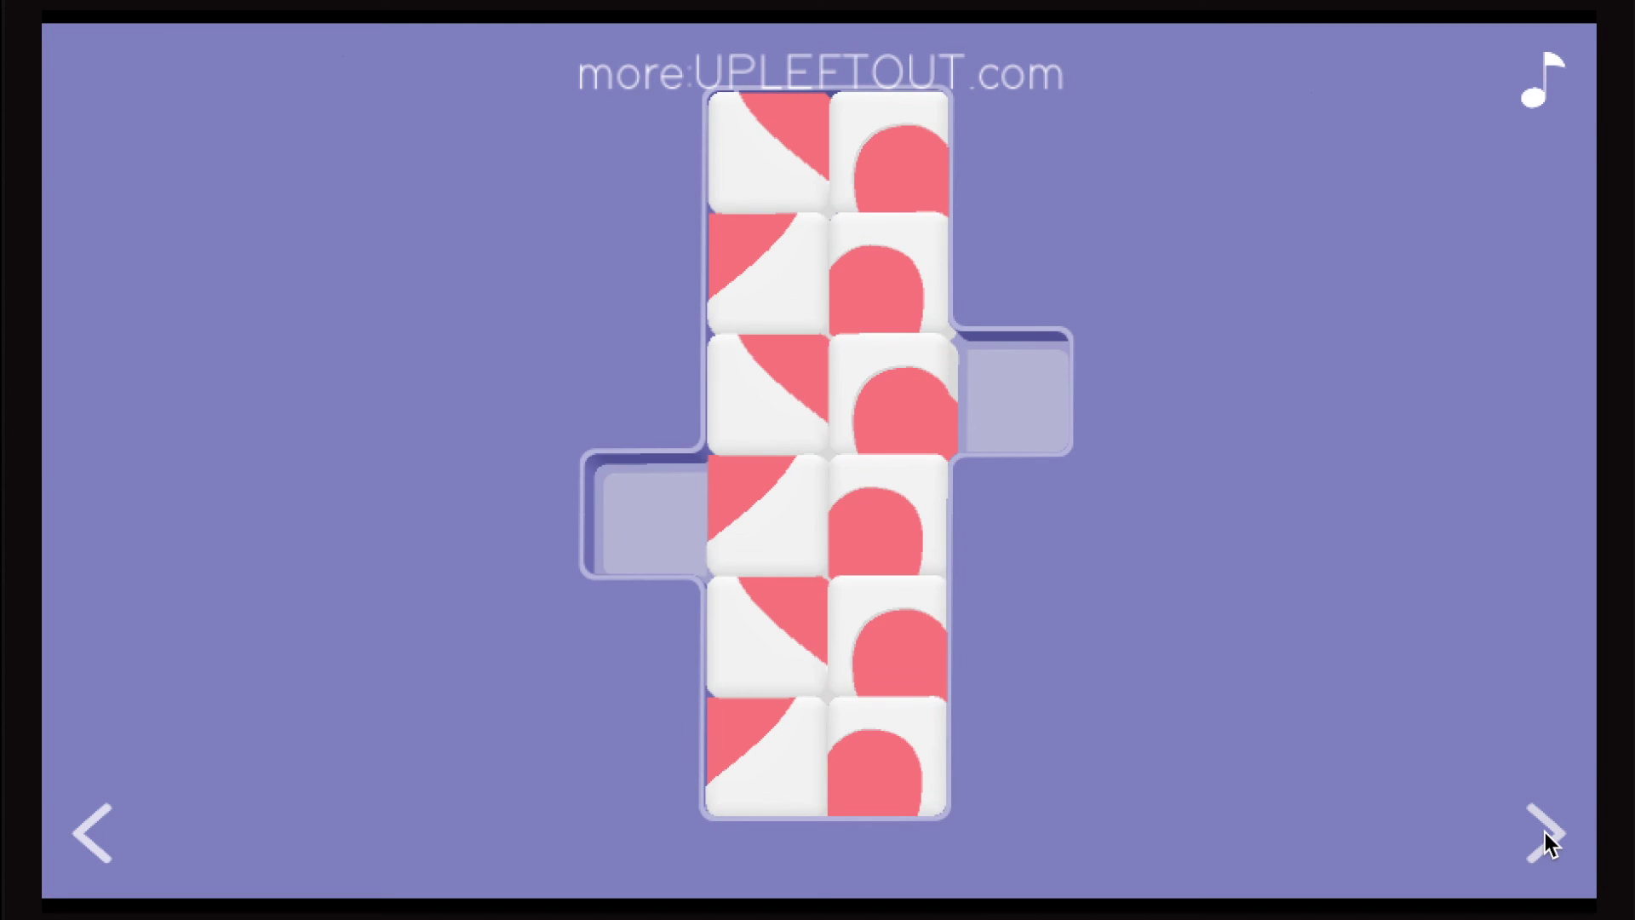
click(1545, 837)
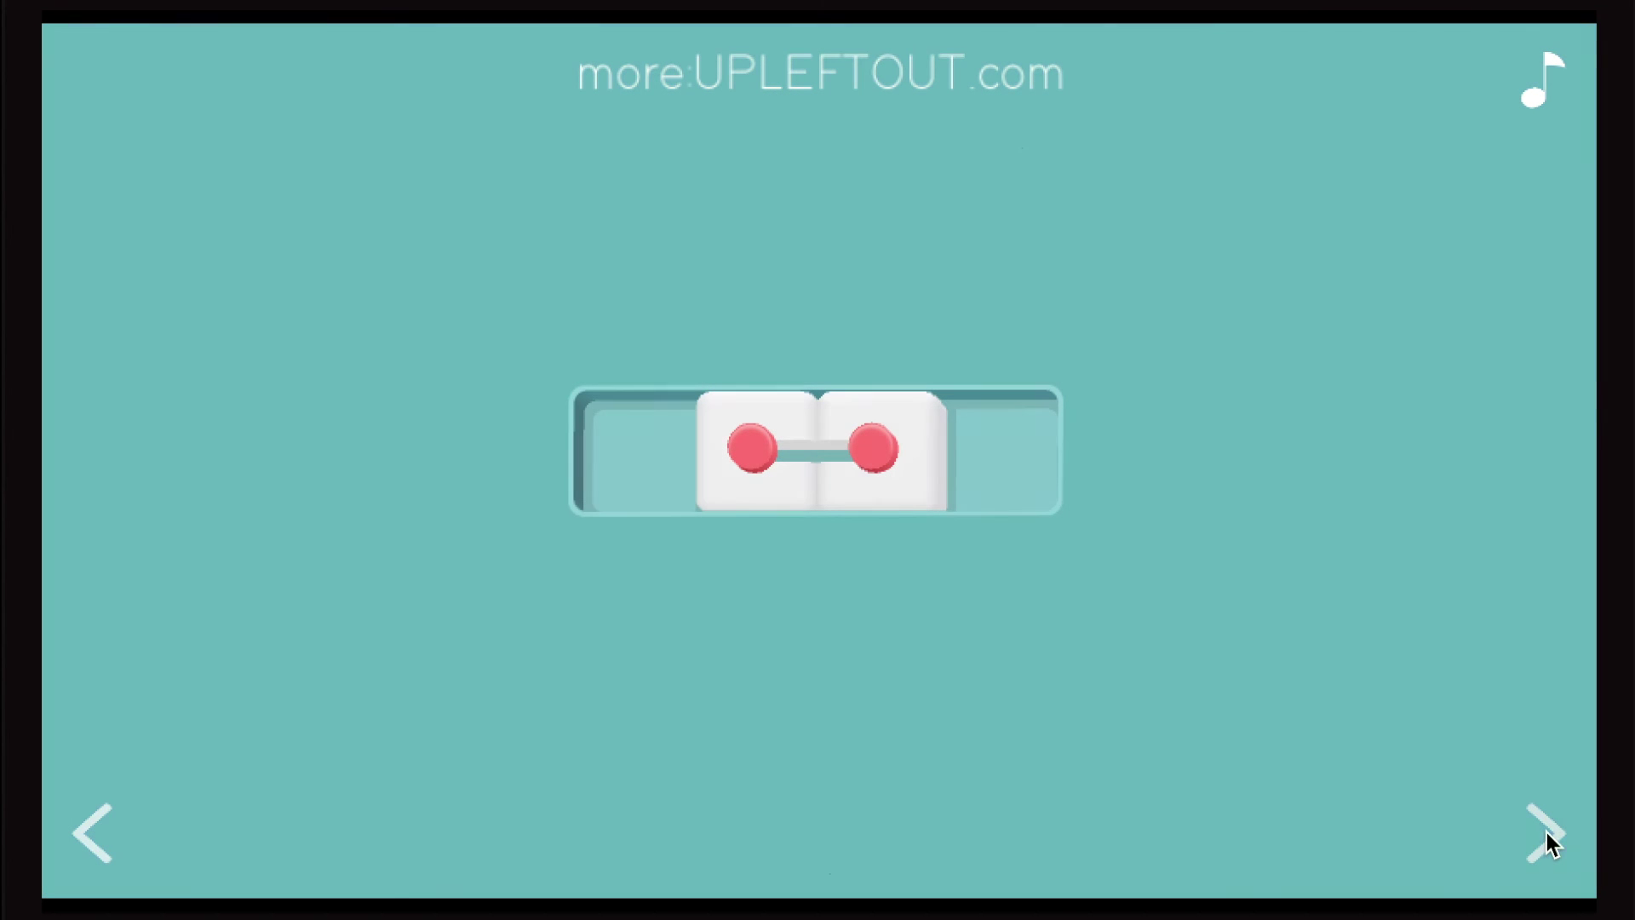